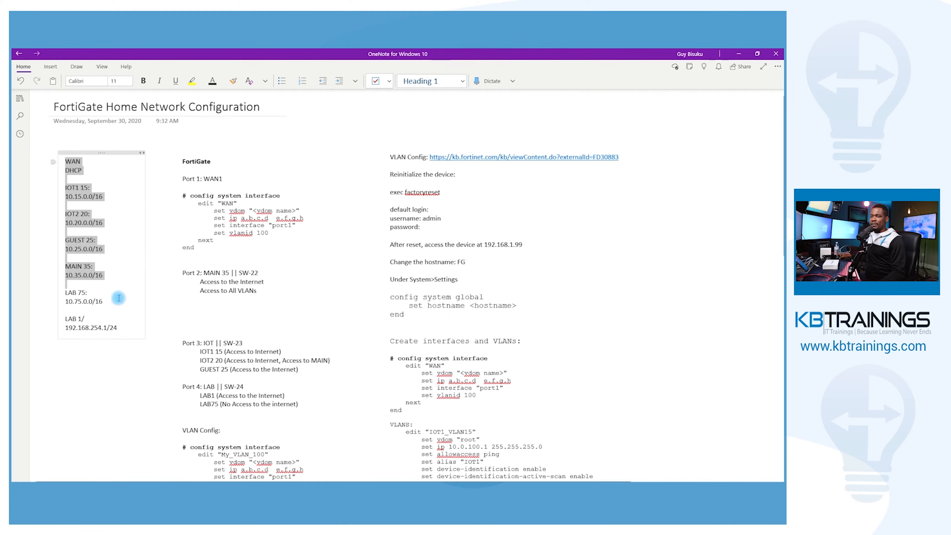
# Examine the VLAN subnets and the switch assignments for each firewall port in the FortiGate home network notes
pyautogui.click(75, 175)
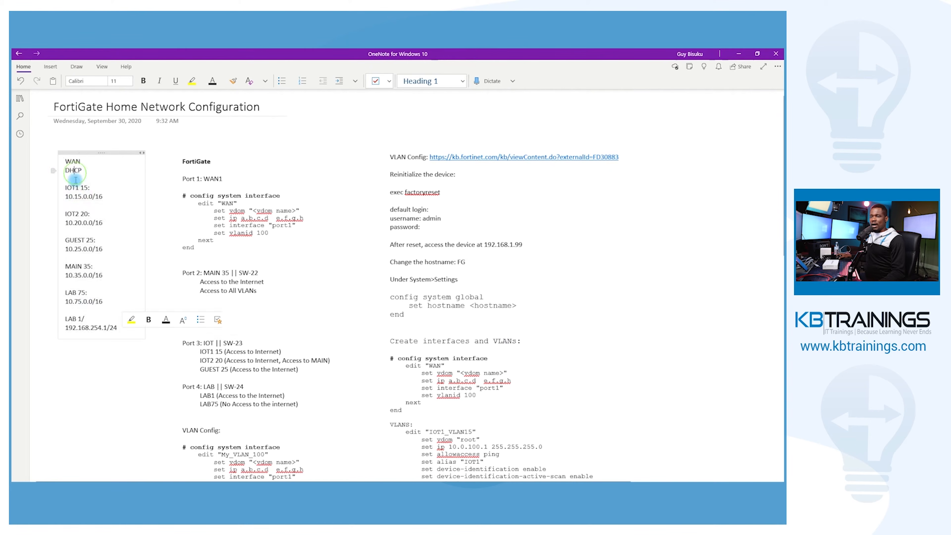
pyautogui.doubleClick(75, 198)
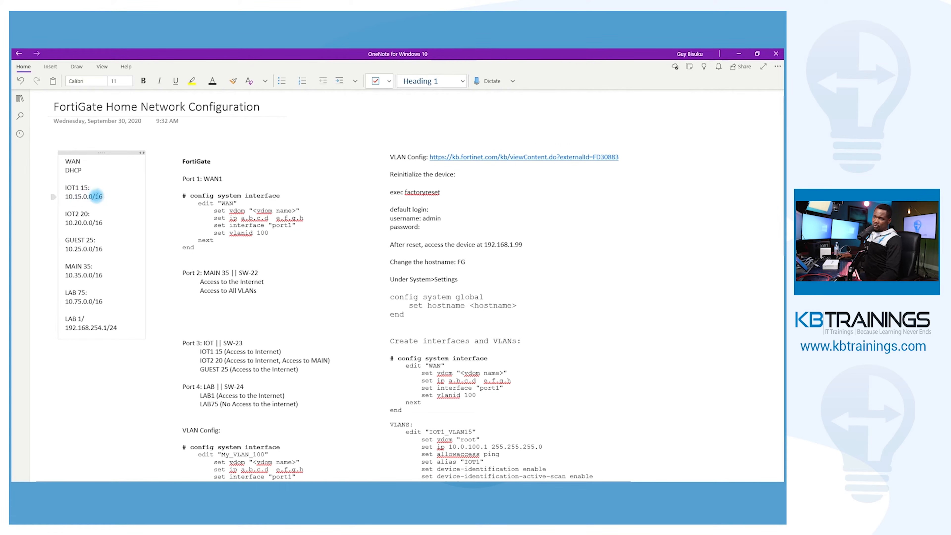
pyautogui.doubleClick(91, 196)
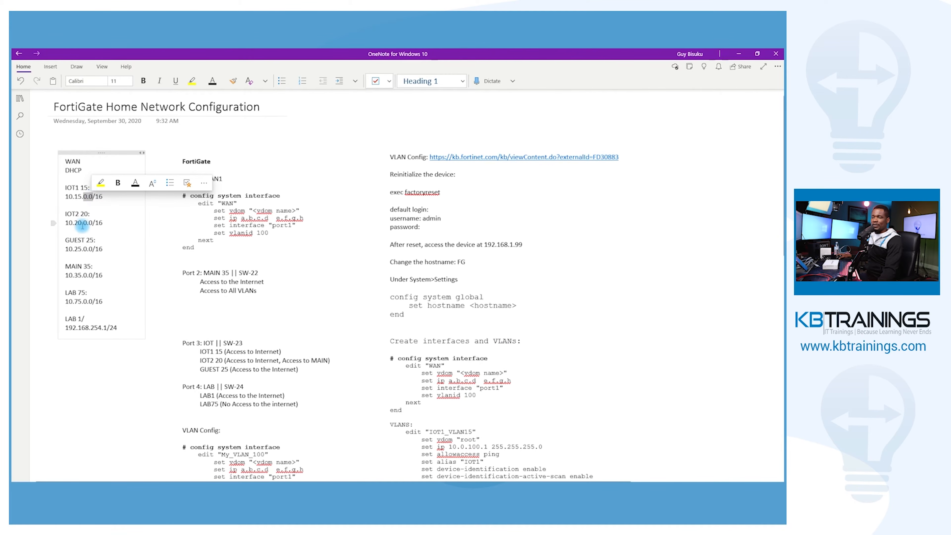
pyautogui.moveTo(95, 223); pyautogui.dragTo(104, 223)
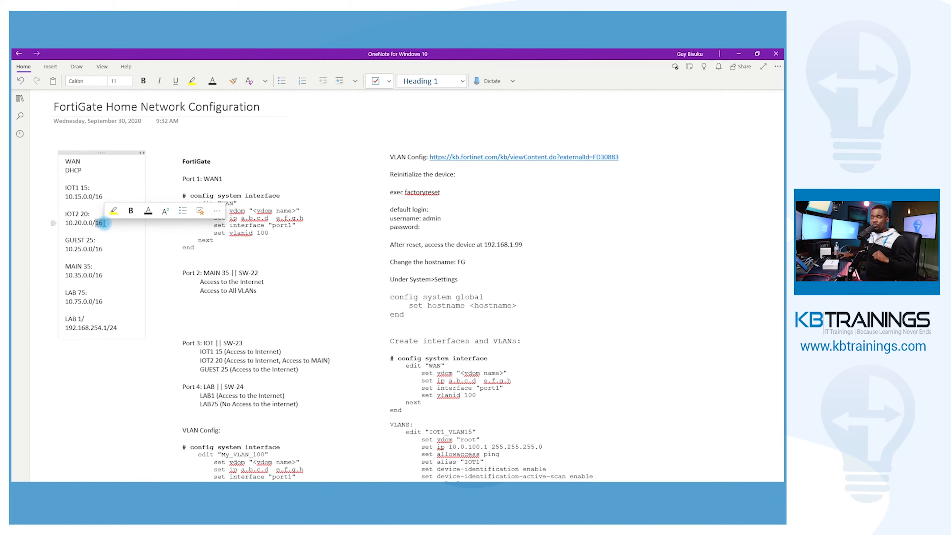
pyautogui.click(84, 248)
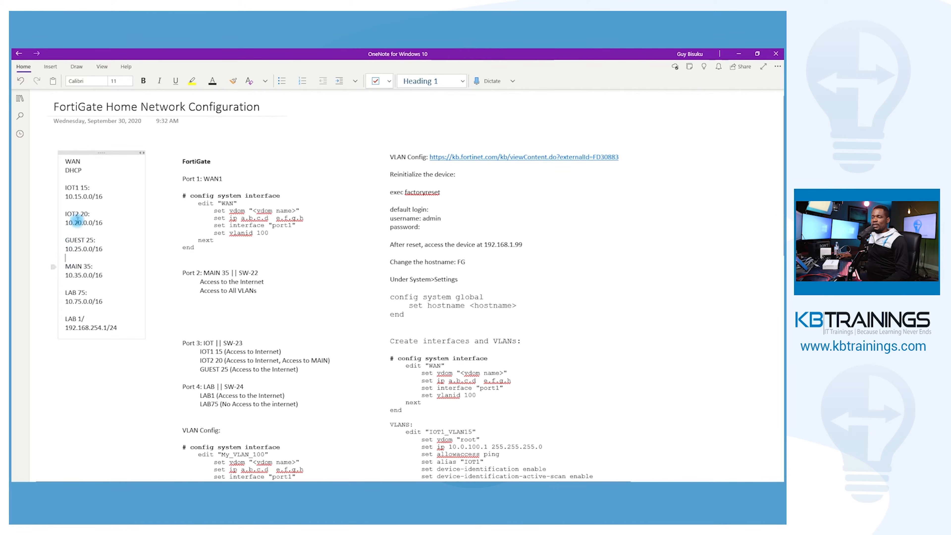
pyautogui.scroll(-3, 268, 255)
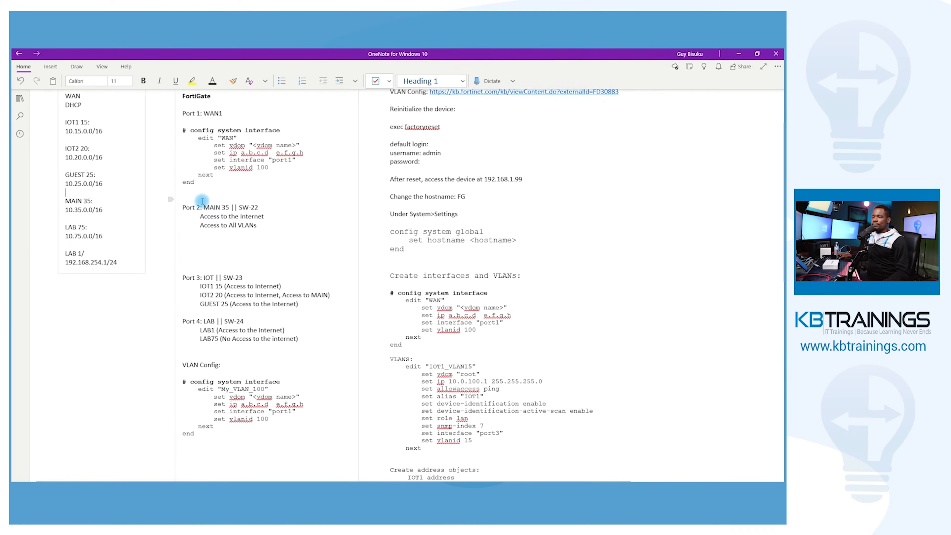
pyautogui.doubleClick(240, 207)
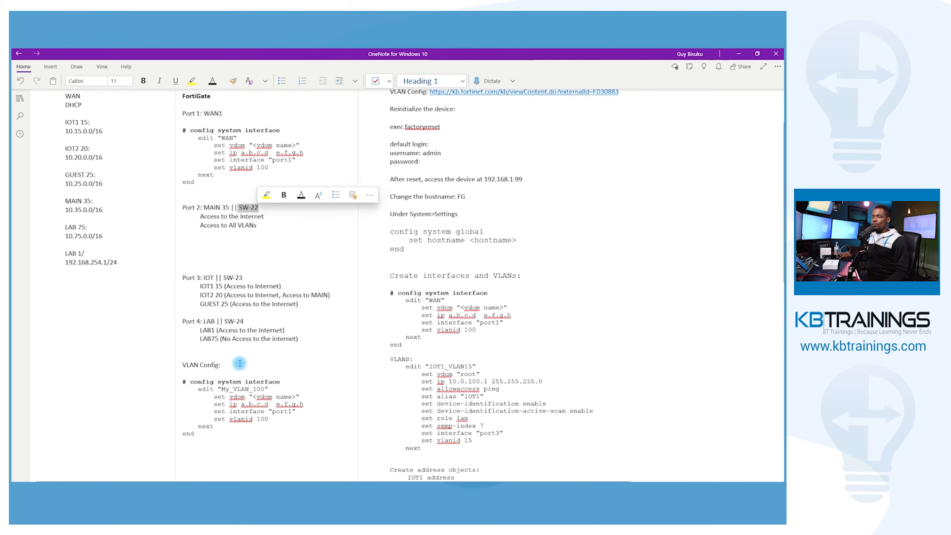
pyautogui.doubleClick(236, 321)
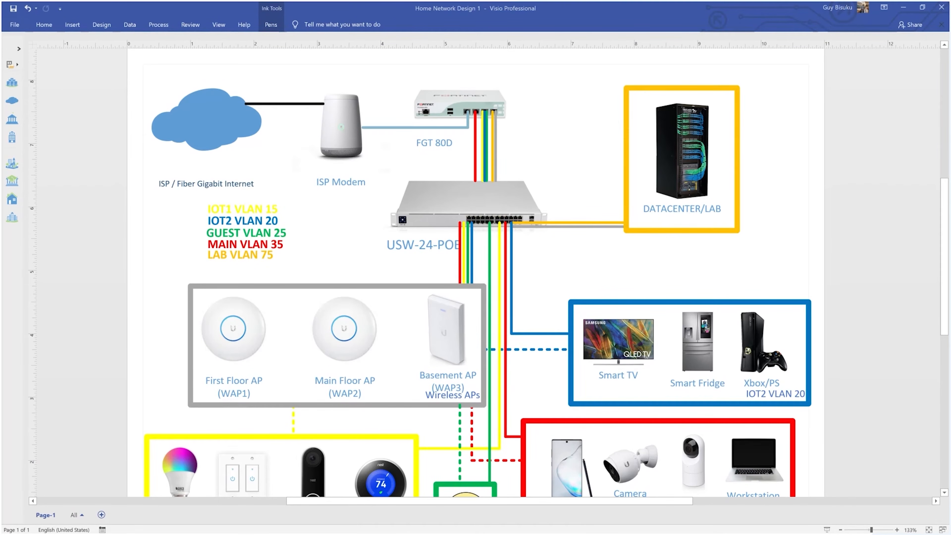
# Switch to SecureCRT and start a quick connection using the Serial protocol on the COM4 USB Serial Port
pyautogui.doubleClick(371, 35)
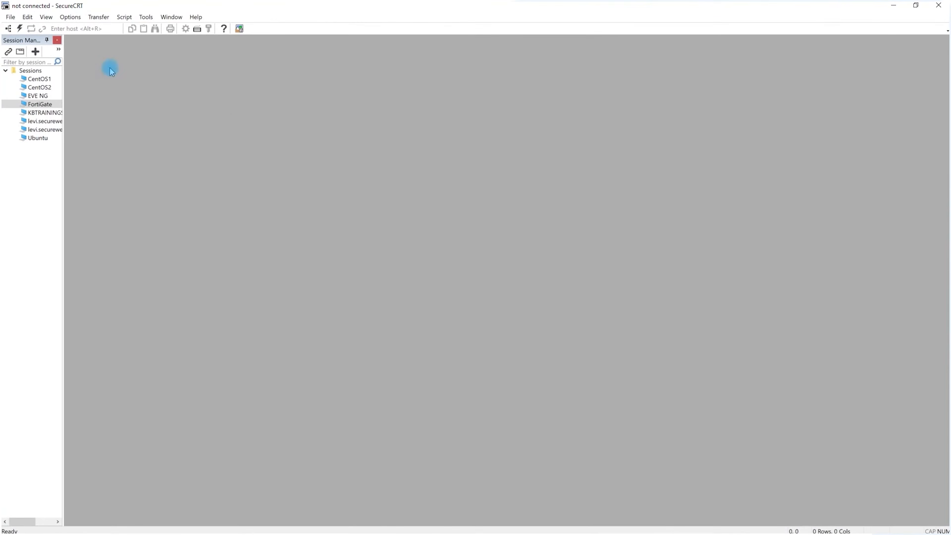
pyautogui.click(19, 28)
pyautogui.click(462, 204)
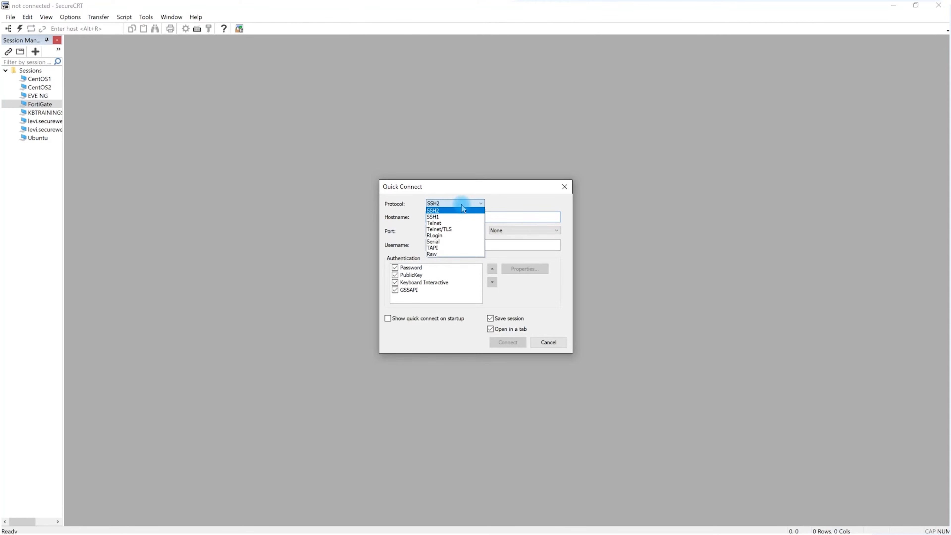
pyautogui.click(445, 241)
pyautogui.click(459, 228)
pyautogui.click(520, 228)
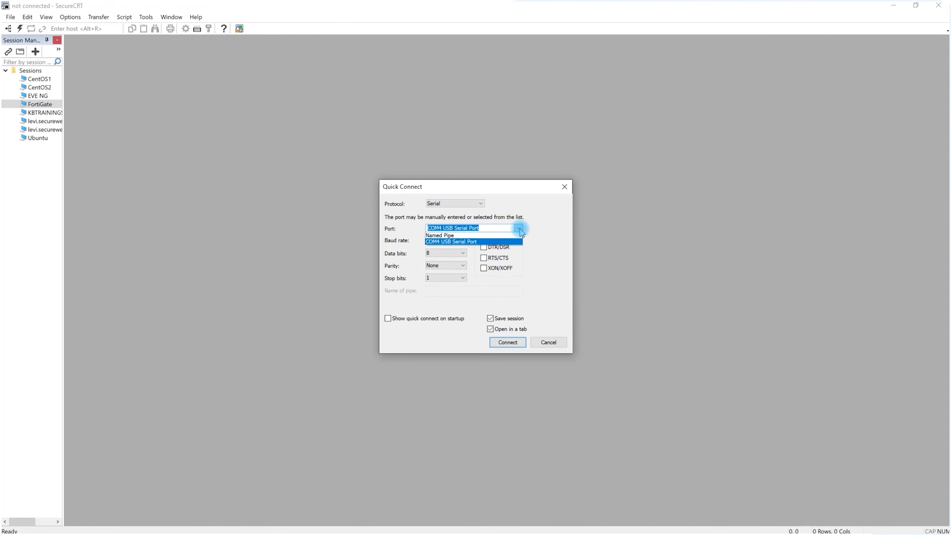
pyautogui.click(479, 242)
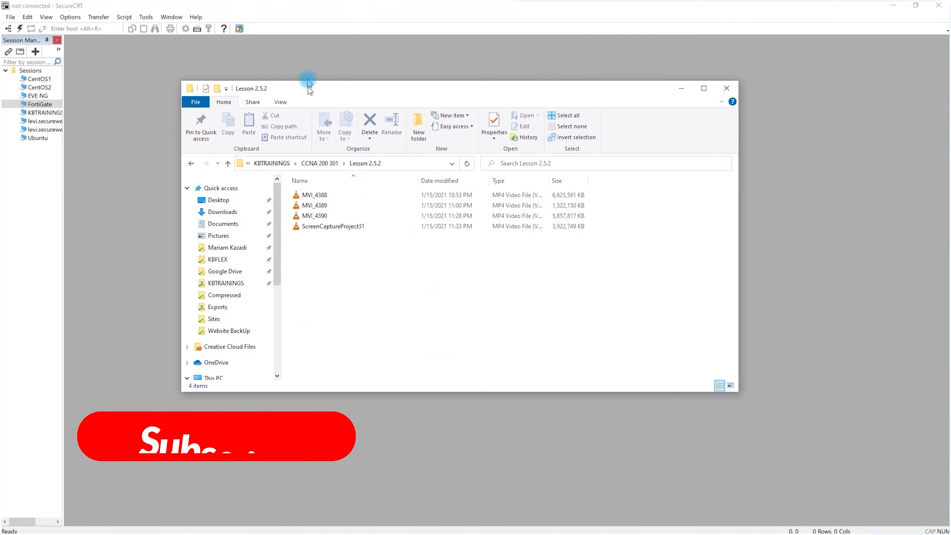
# Check which COM port the USB serial adapter uses under Ports (COM & LPT) in the computer's Device Manager
pyautogui.scroll(-2, 232, 277)
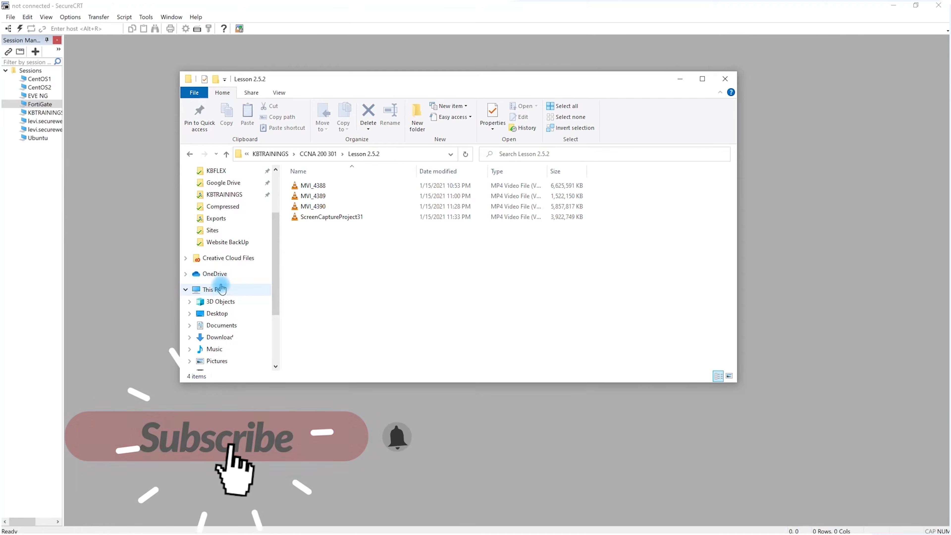
pyautogui.rightClick(215, 290)
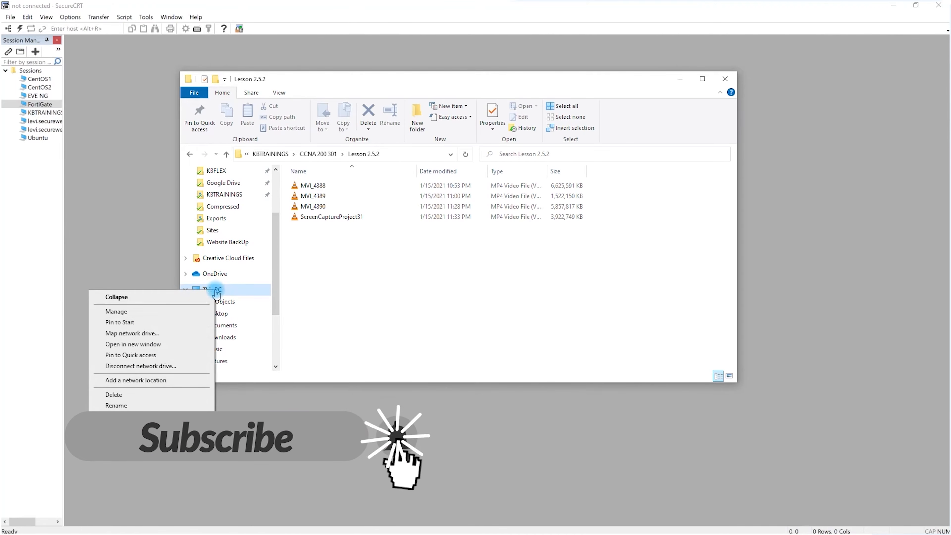
pyautogui.click(172, 313)
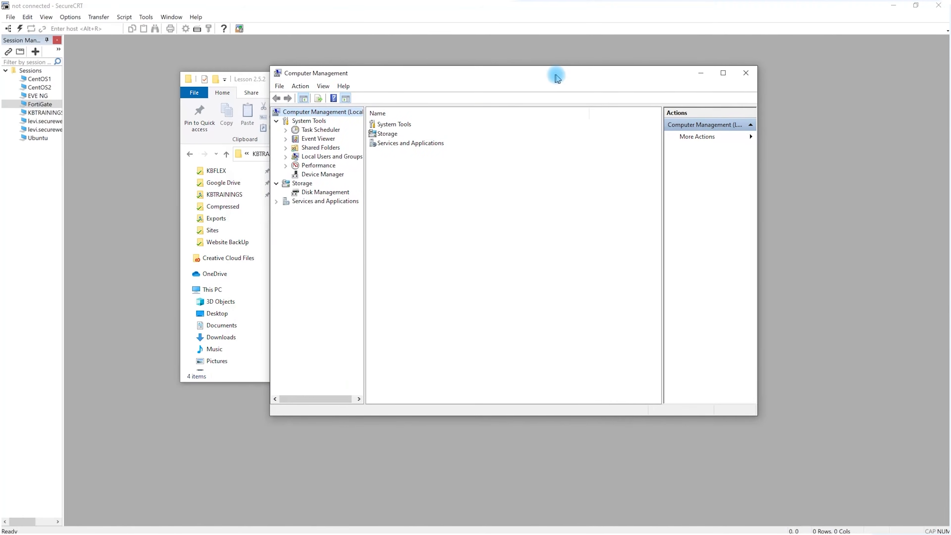
pyautogui.click(316, 174)
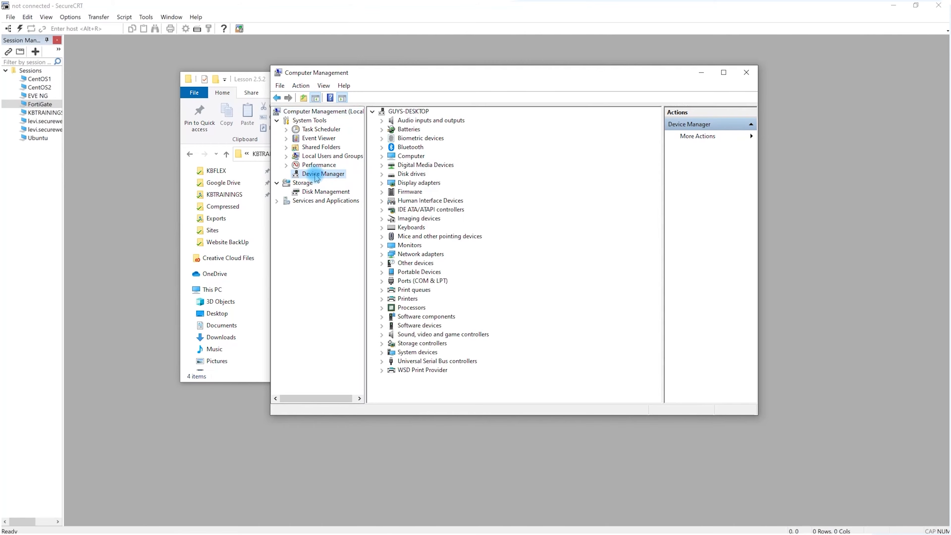
pyautogui.click(382, 280)
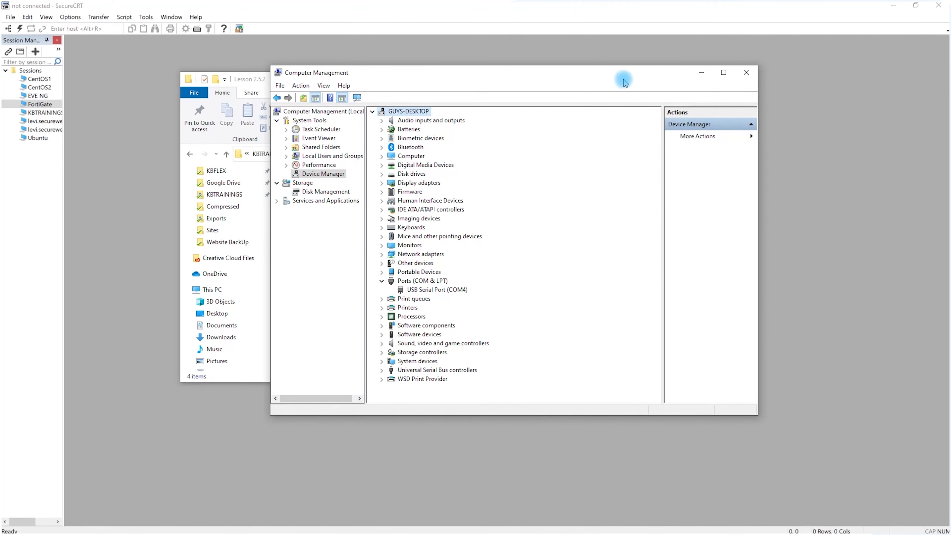
pyautogui.moveTo(615, 79); pyautogui.dragTo(534, 124)
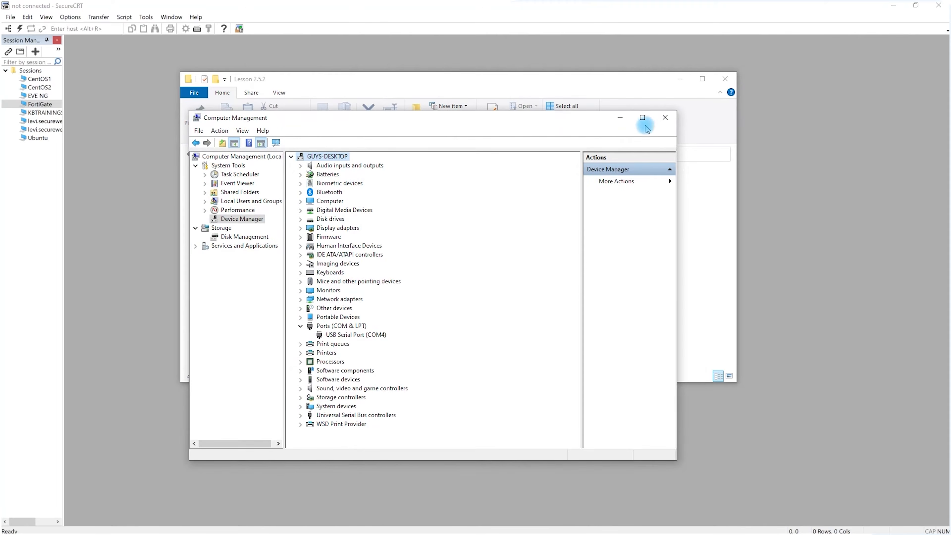
pyautogui.click(665, 117)
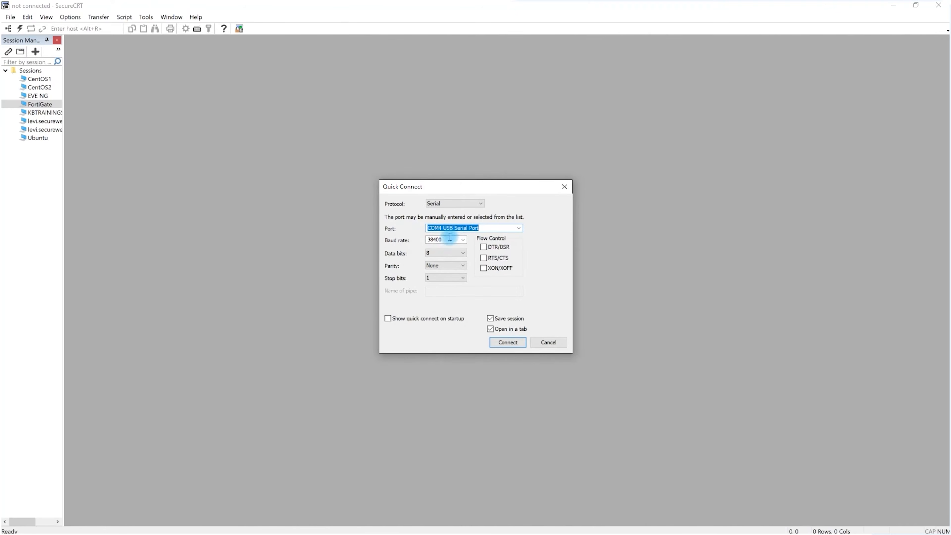
# Set the serial connection's baud rate to 9600, turn off saving the session, and connect
pyautogui.click(443, 229)
pyautogui.click(473, 228)
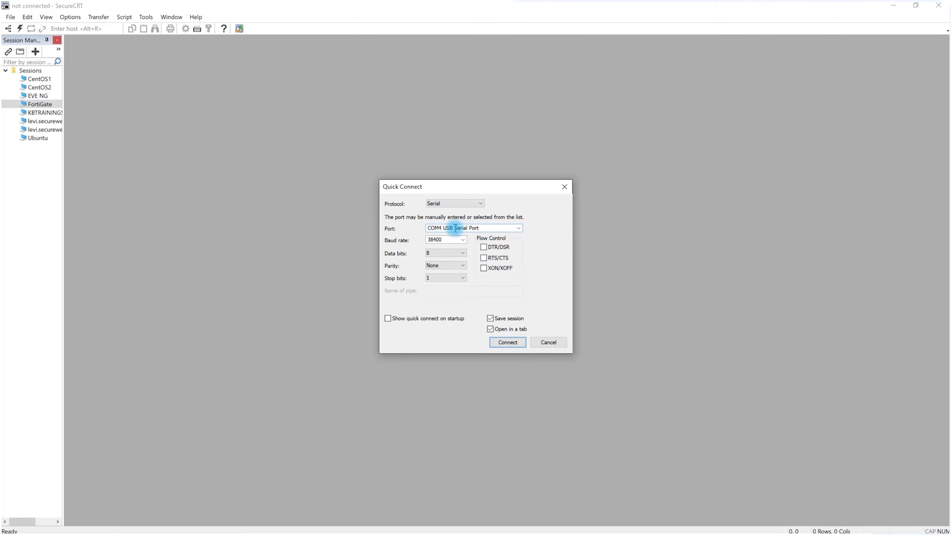
pyautogui.click(436, 240)
pyautogui.click(403, 244)
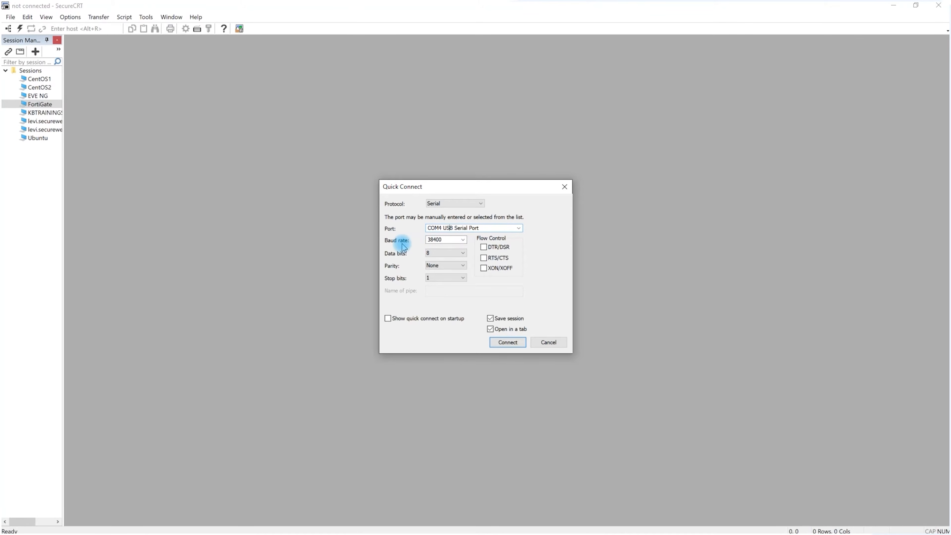
pyautogui.click(463, 239)
pyautogui.click(434, 284)
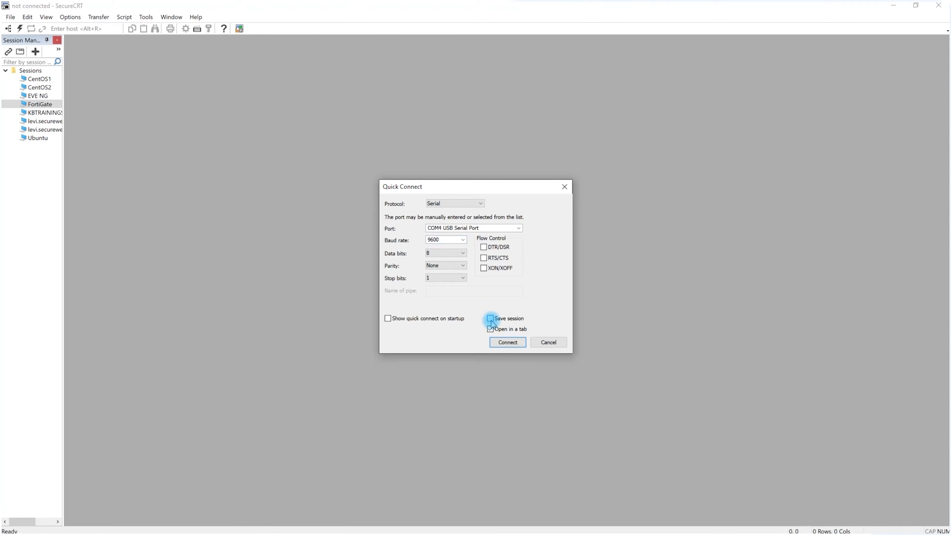
pyautogui.click(507, 345)
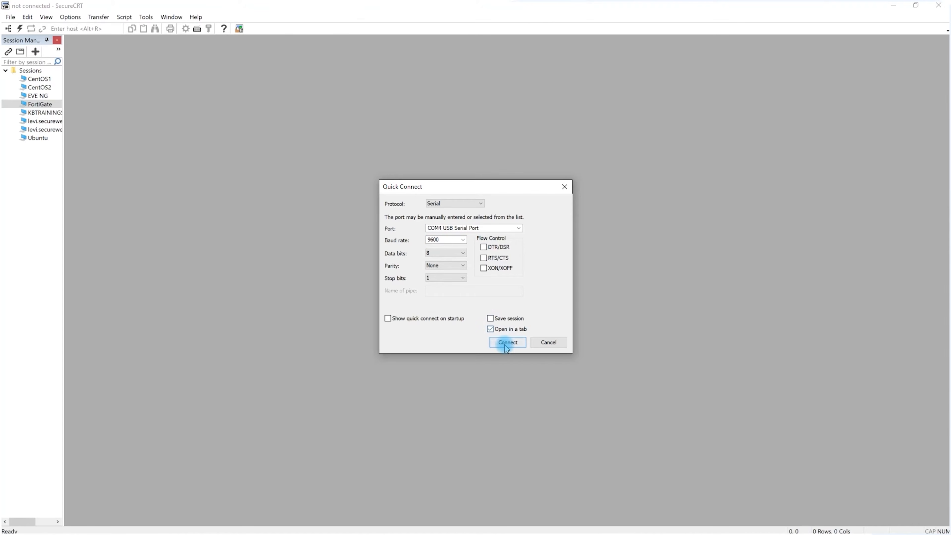
pyautogui.click(505, 345)
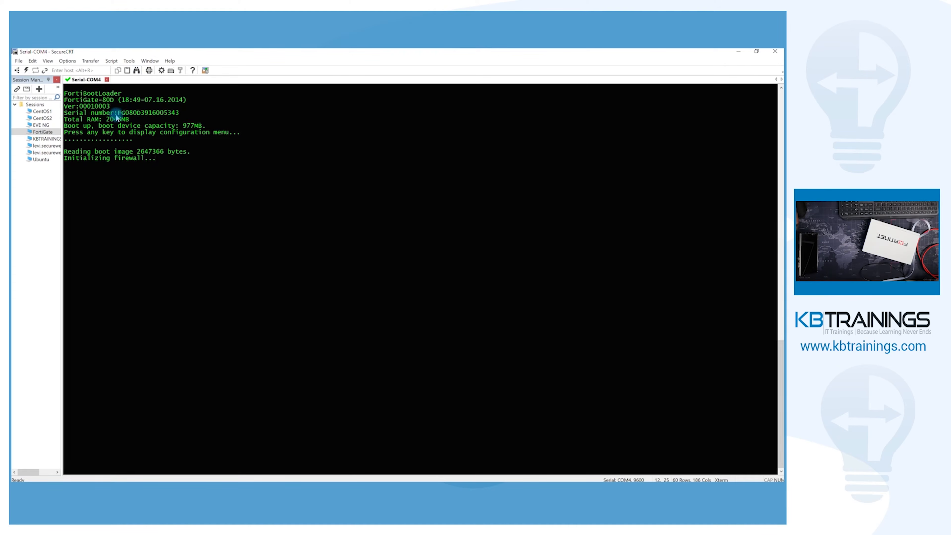
# Examine the device's serial number in the boot output and the hostname at the login prompt
pyautogui.moveTo(120, 113); pyautogui.dragTo(180, 117)
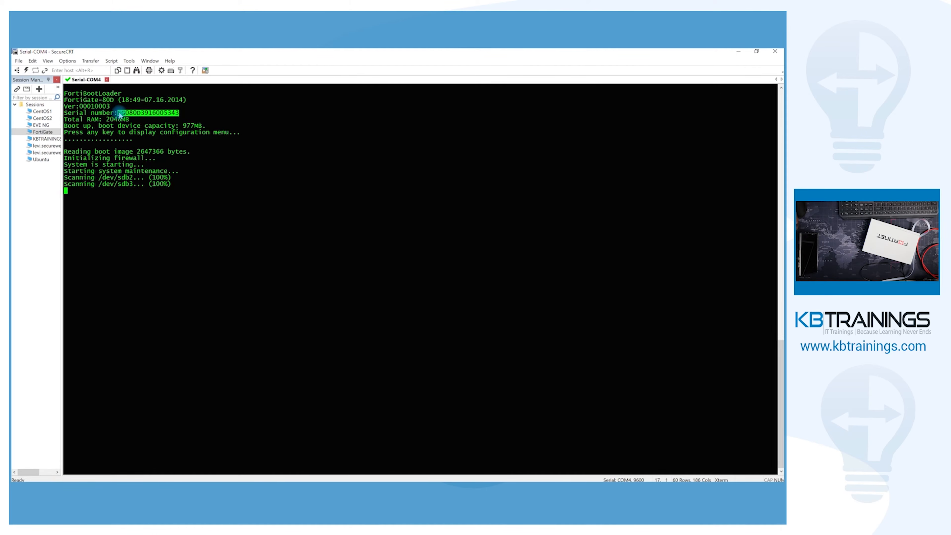
pyautogui.moveTo(118, 113); pyautogui.dragTo(183, 114)
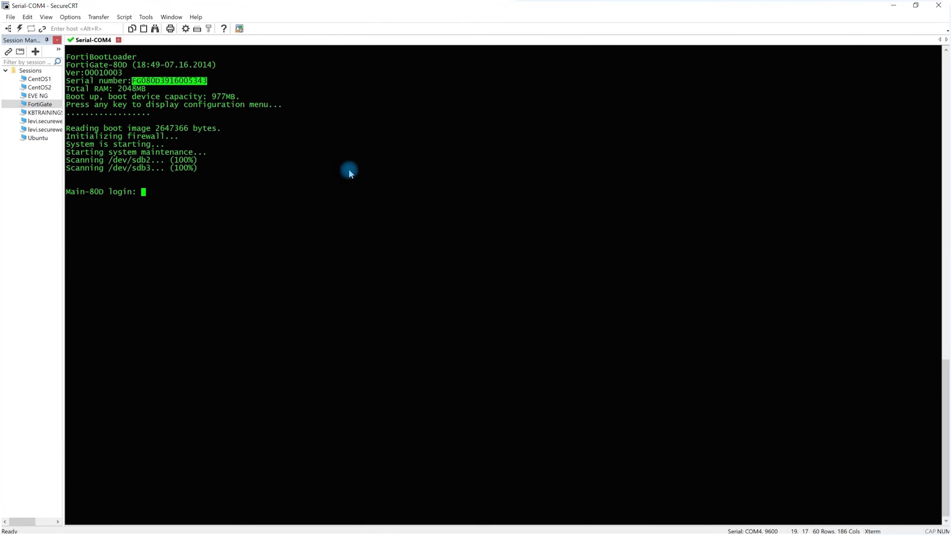
pyautogui.moveTo(66, 191); pyautogui.dragTo(104, 195)
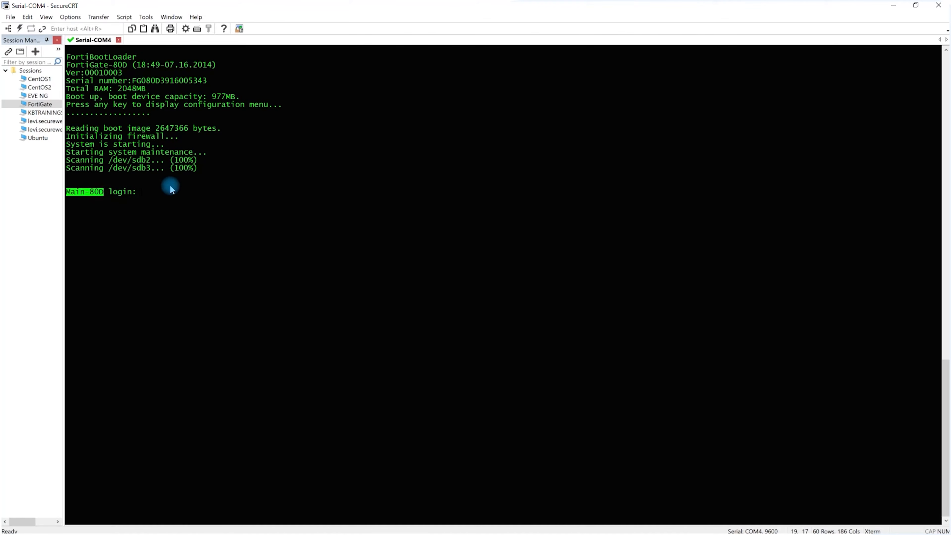
# Log in to the firewall console with the administrator's username and the account password
pyautogui.click(161, 192)
pyautogui.write('guy')
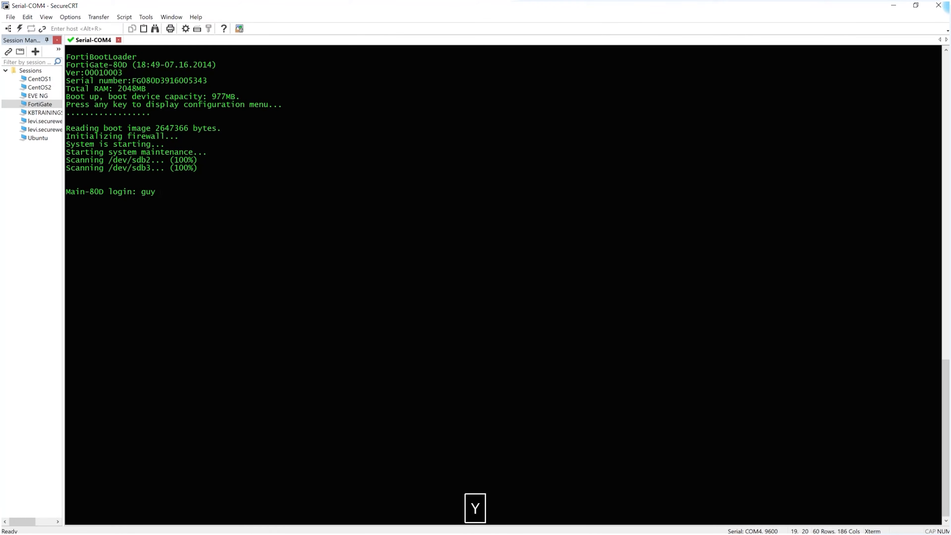
pyautogui.press('Return')
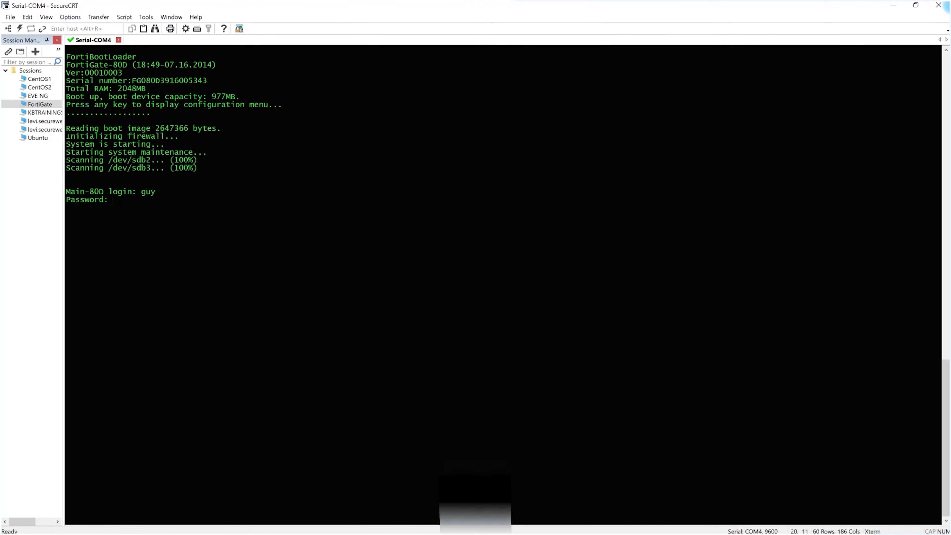
pyautogui.write('******')
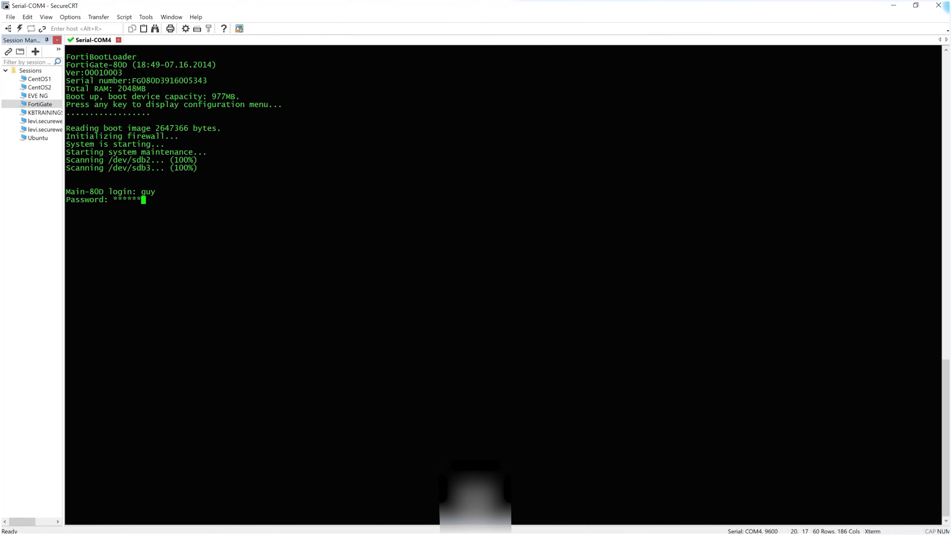
pyautogui.write('*****')
pyautogui.press('Return')
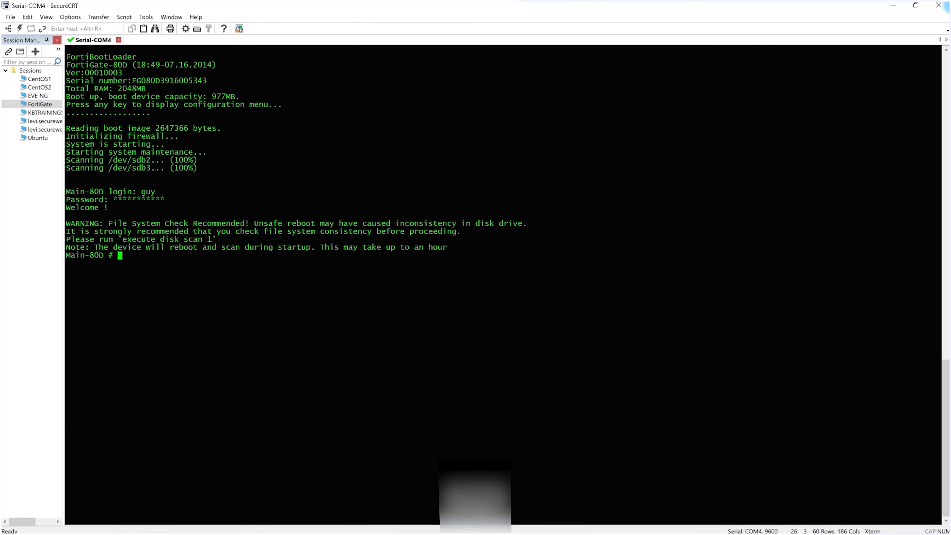
pyautogui.press('Return')
pyautogui.press('Return')
pyautogui.press('Return')
pyautogui.press('Return')
pyautogui.press('Return')
pyautogui.press('Return')
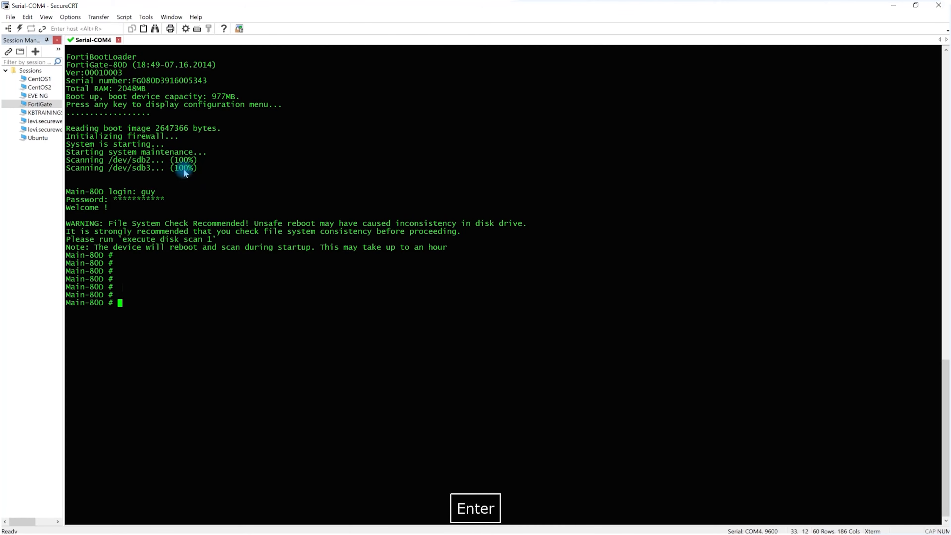
# Examine the disk scan command recommended in the file system warning and return to a fresh command prompt
pyautogui.moveTo(124, 240); pyautogui.dragTo(212, 243)
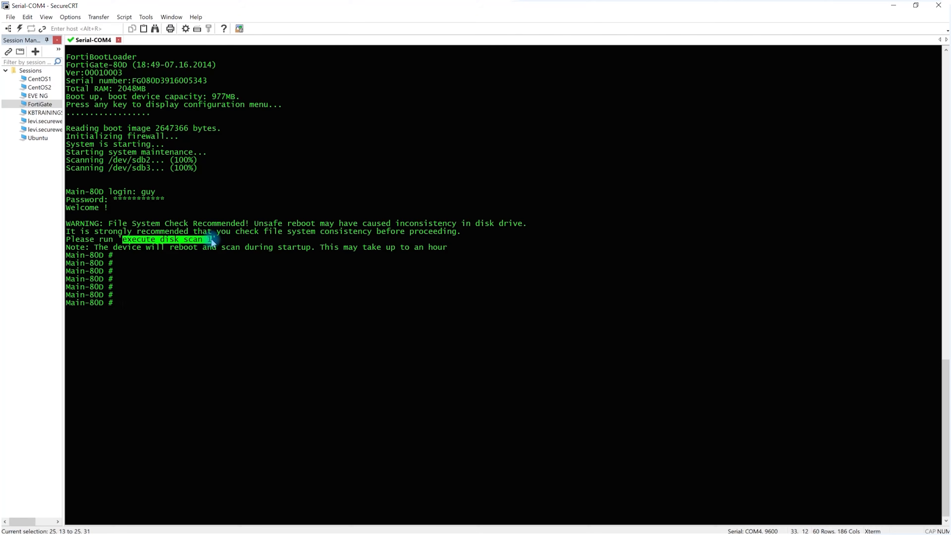
pyautogui.click(176, 267)
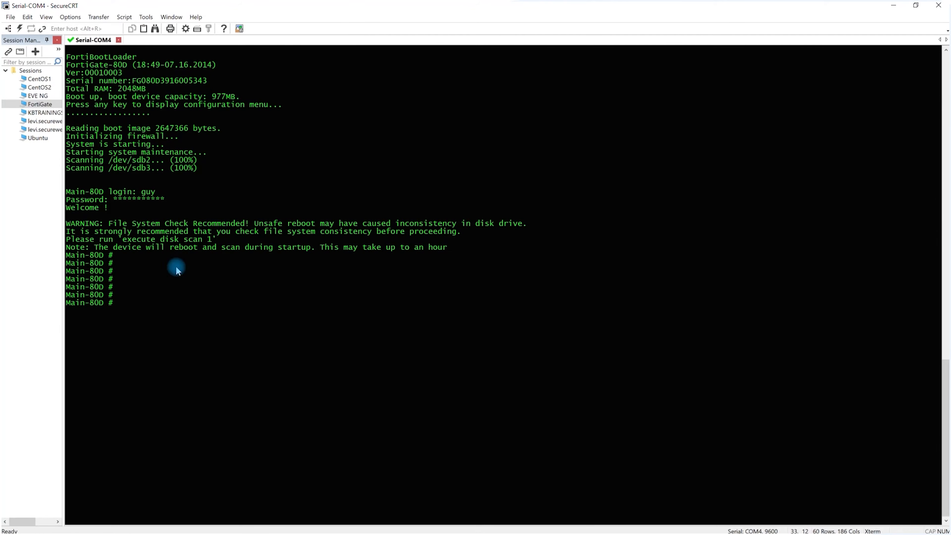
pyautogui.press('Return')
pyautogui.press('Return')
pyautogui.press('Return')
pyautogui.press('Return')
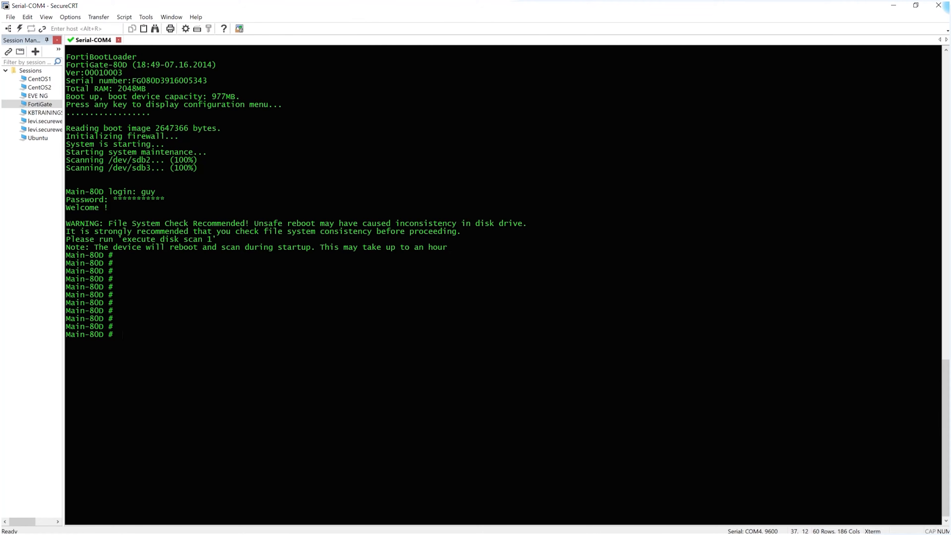
# List the firewall's interfaces with "show sys interface ?" to examine their addresses, and return to a fresh command prompt
pyautogui.write('show sys int')
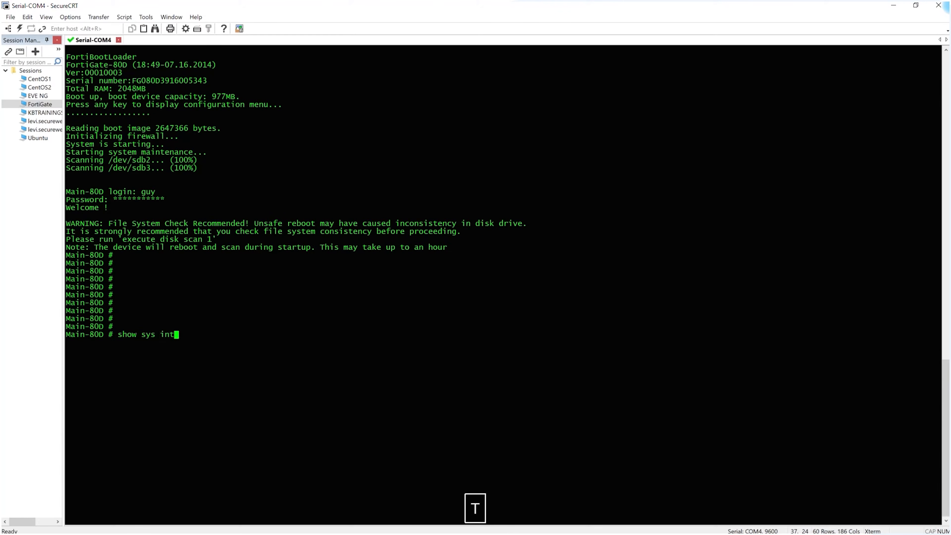
pyautogui.hotkey('shift', '/')
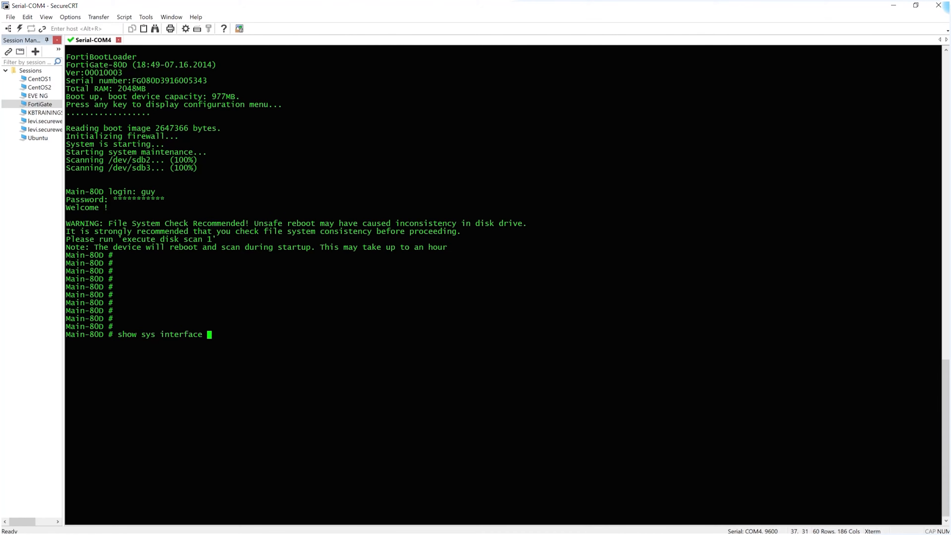
pyautogui.hotkey('shift', '/')
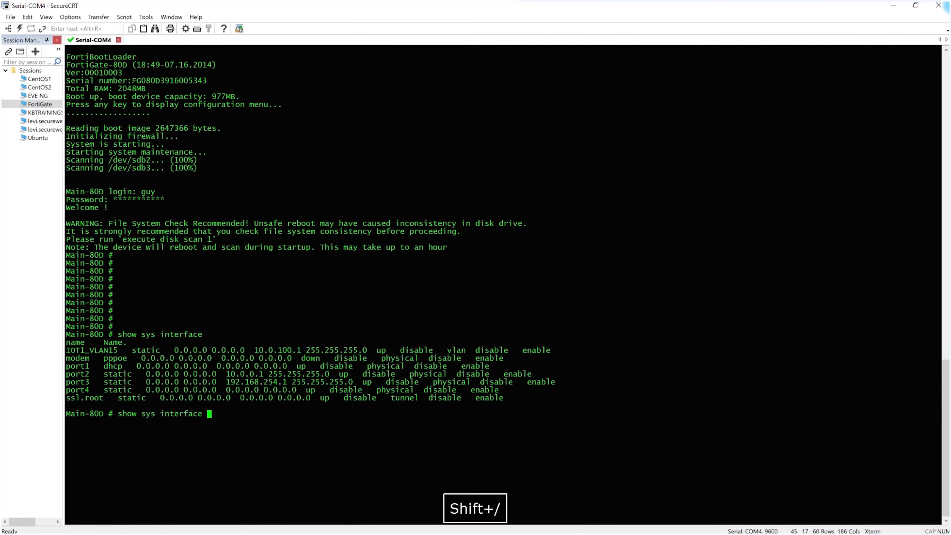
pyautogui.press('Return')
pyautogui.press('Return')
pyautogui.press('Return')
pyautogui.press('Return')
pyautogui.press('Return')
pyautogui.press('Return')
pyautogui.press('Return')
pyautogui.press('Return')
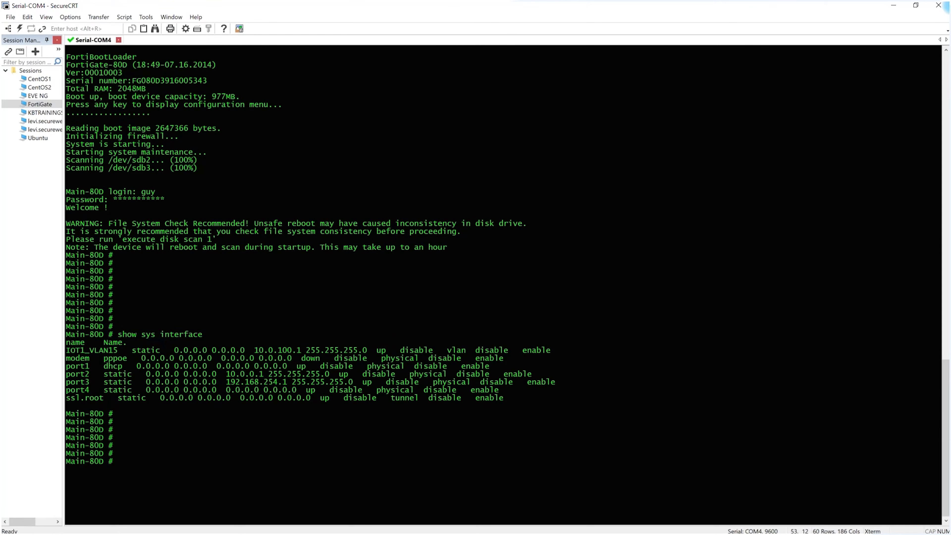
# Reset the firewall to factory defaults with "exec factoryreset" and accept the confirmation question
pyautogui.write('exec f')
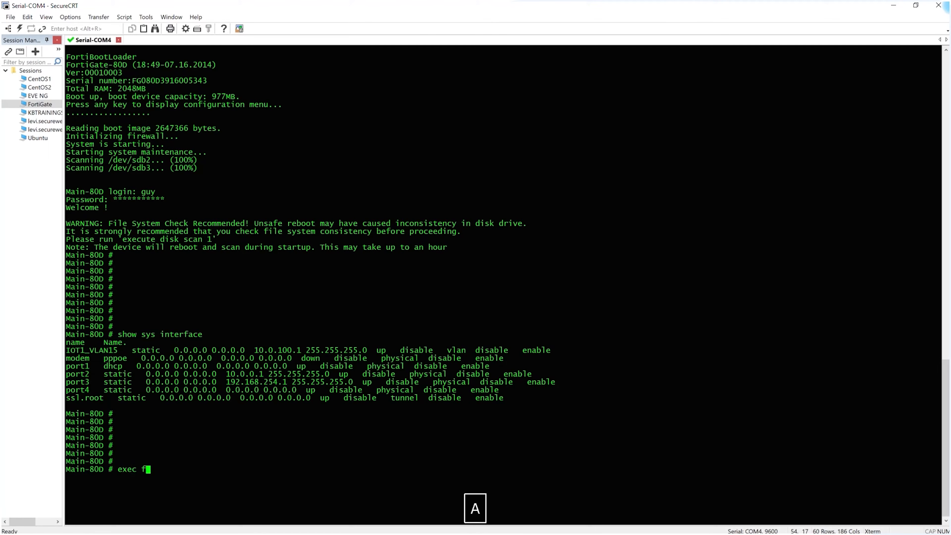
pyautogui.press('Tab')
pyautogui.press('Return')
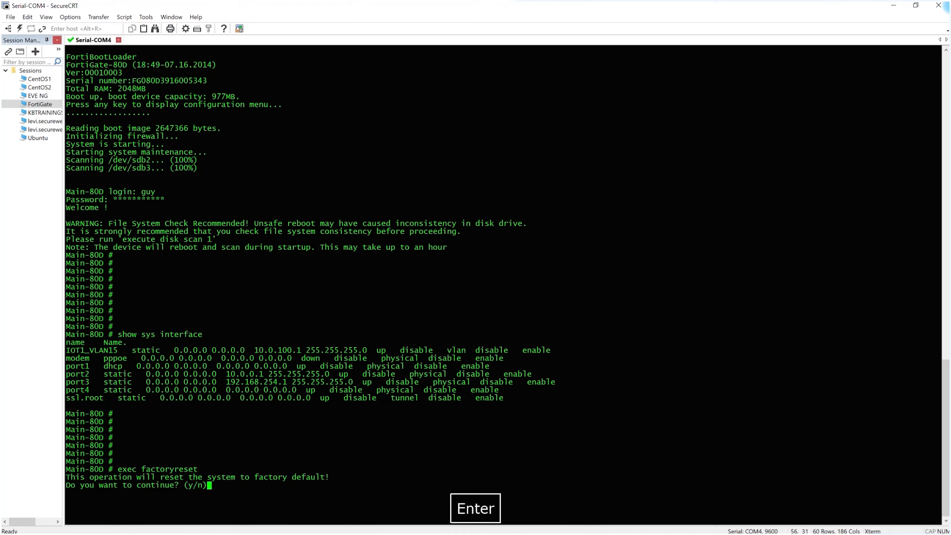
pyautogui.write('y')
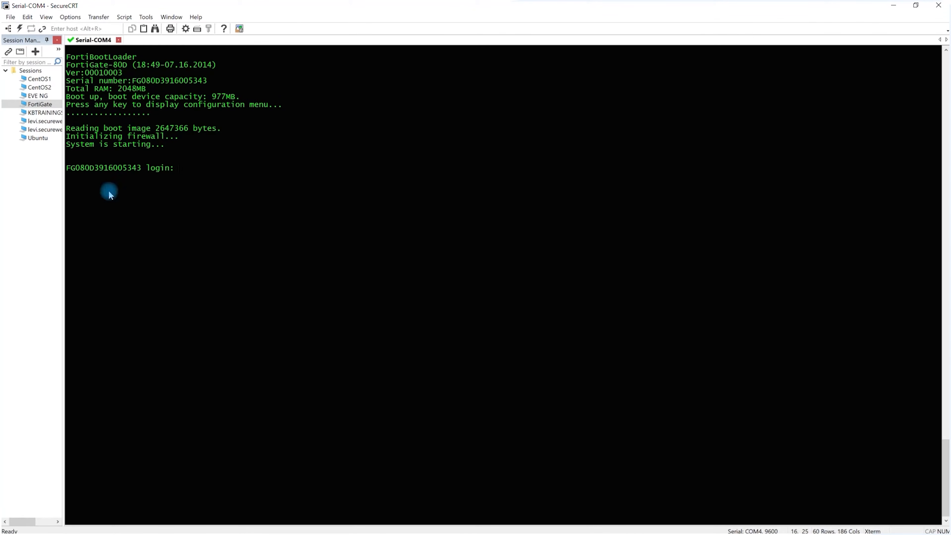
# Check the hostname at the login prompt, and log in to the console as admin with the password left blank
pyautogui.moveTo(67, 168); pyautogui.dragTo(142, 168)
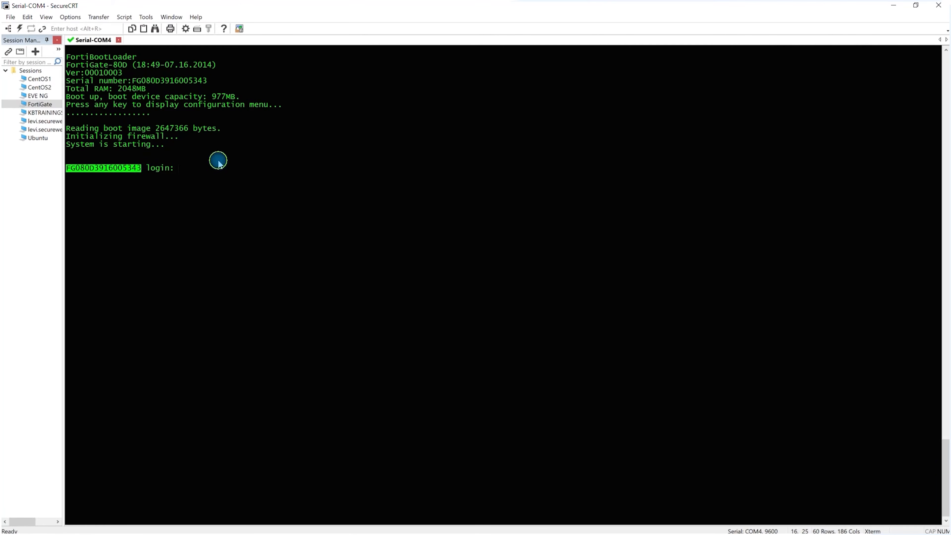
pyautogui.click(217, 165)
pyautogui.press('BackSpace')
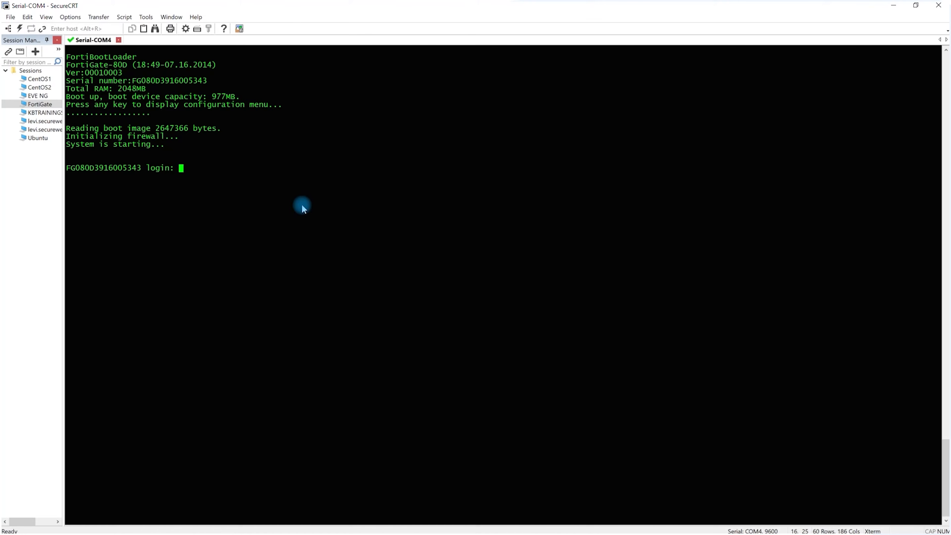
pyautogui.write('admin')
pyautogui.press('Return')
pyautogui.press('Return')
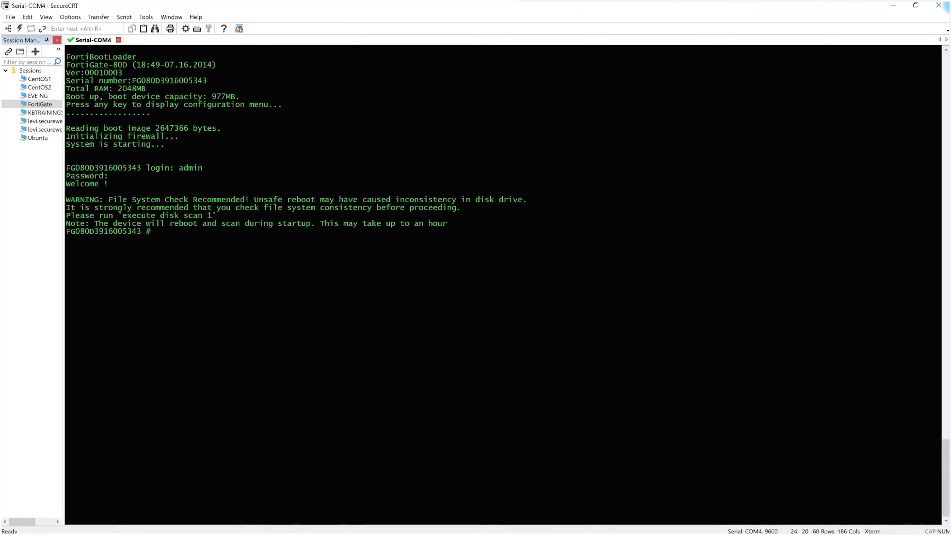
pyautogui.press('Return')
pyautogui.press('Return')
pyautogui.press('Return')
pyautogui.press('Return')
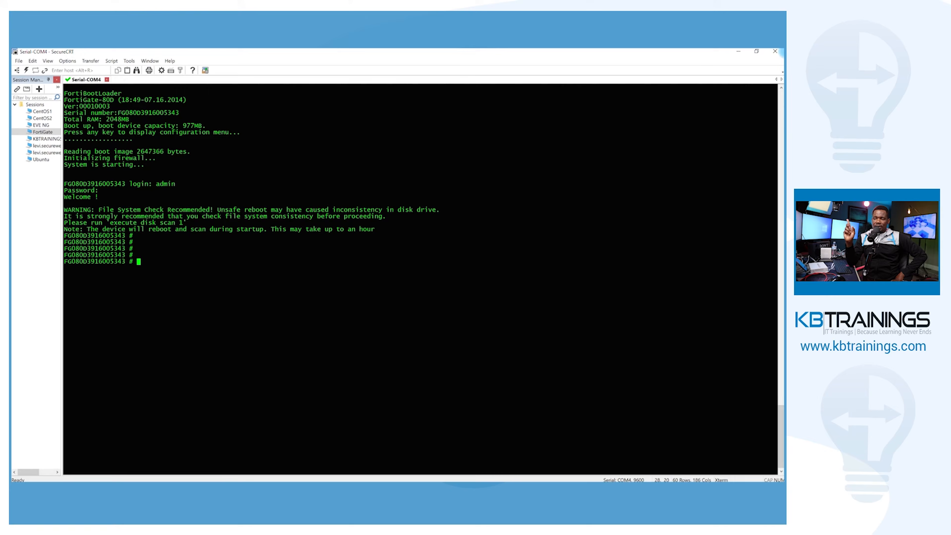
# List the interfaces with "show system interface ?" and examine the IP address and subnet mask of port1
pyautogui.press('Return')
pyautogui.press('Return')
pyautogui.press('Return')
pyautogui.press('Return')
pyautogui.press('Return')
pyautogui.press('Return')
pyautogui.press('Return')
pyautogui.press('Return')
pyautogui.press('Return')
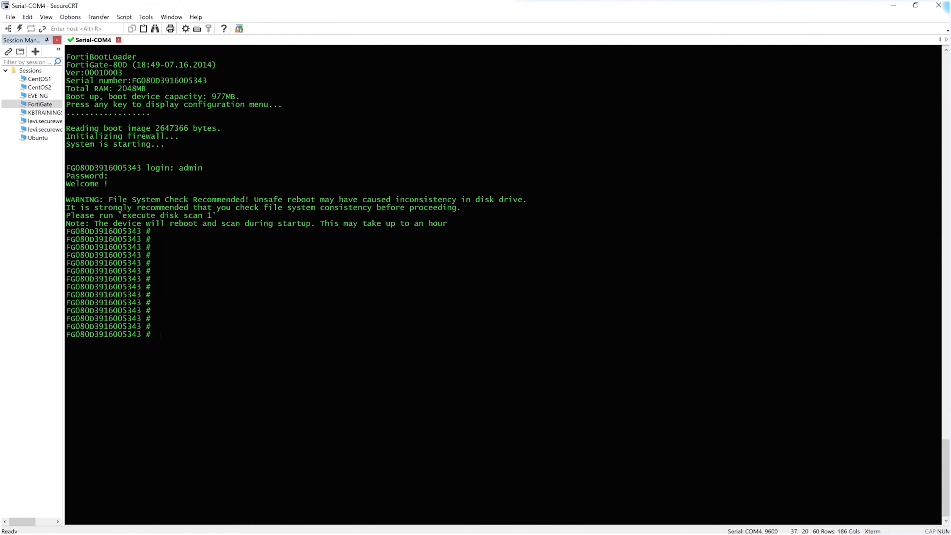
pyautogui.write('show sy')
pyautogui.press('Tab')
pyautogui.write('interf')
pyautogui.press('Tab')
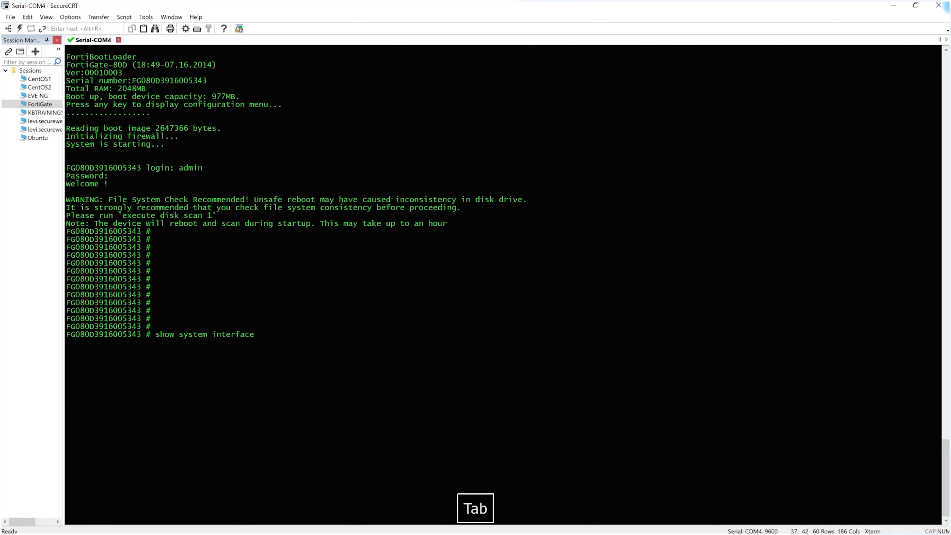
pyautogui.hotkey('shift', '/')
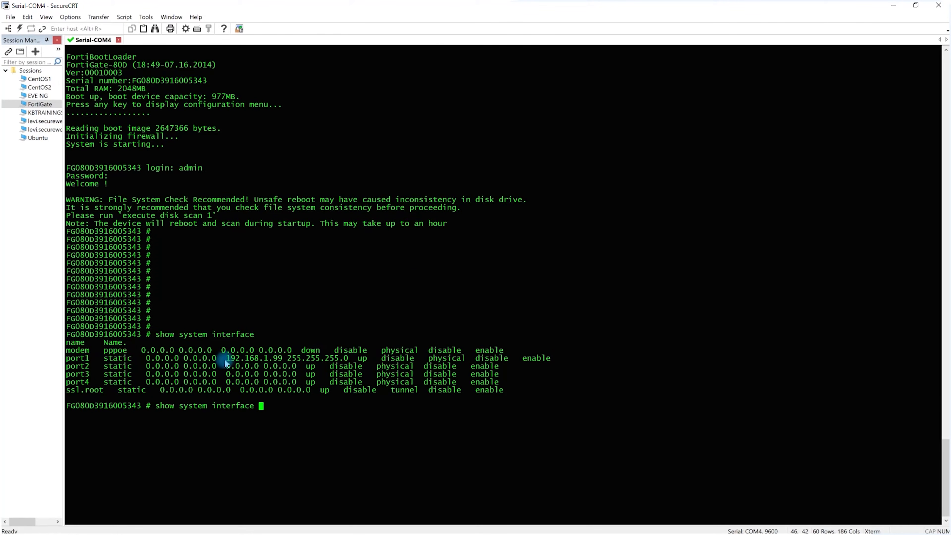
pyautogui.moveTo(226, 358); pyautogui.dragTo(347, 358)
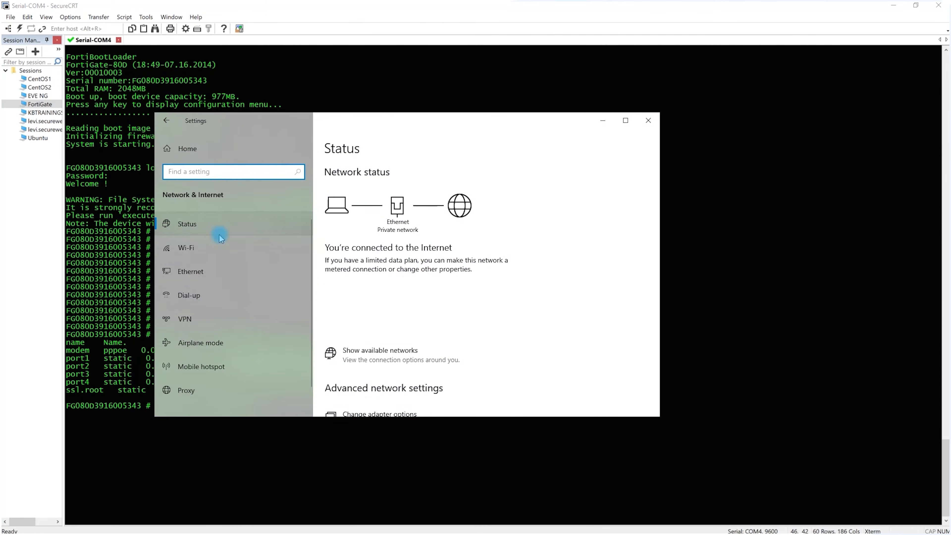
# In Windows network settings, give the Ethernet adapter static IPv4 address 192.168.1.100, mask 255.255.255.0, gateway 192.168.1.99 and preferred DNS 8.8.8.8
pyautogui.scroll(-4, 386, 242)
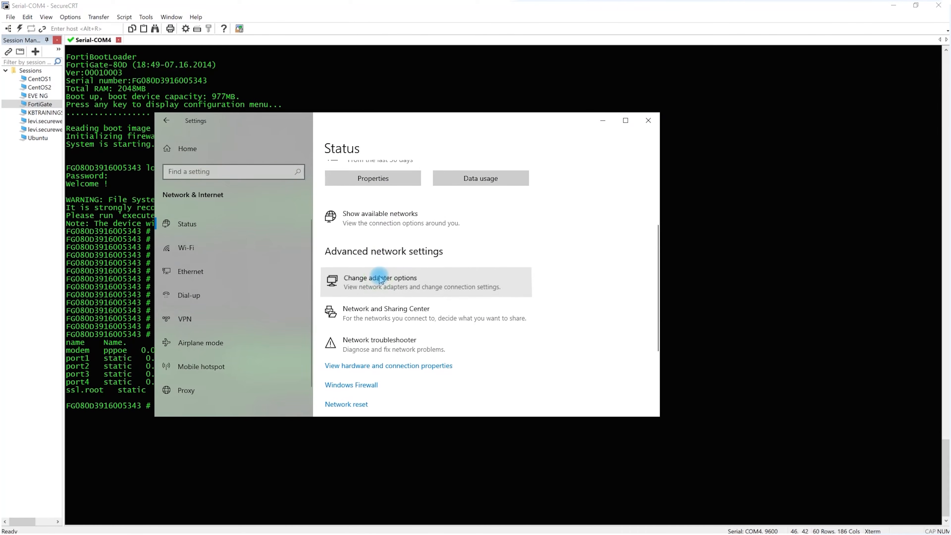
pyautogui.click(381, 279)
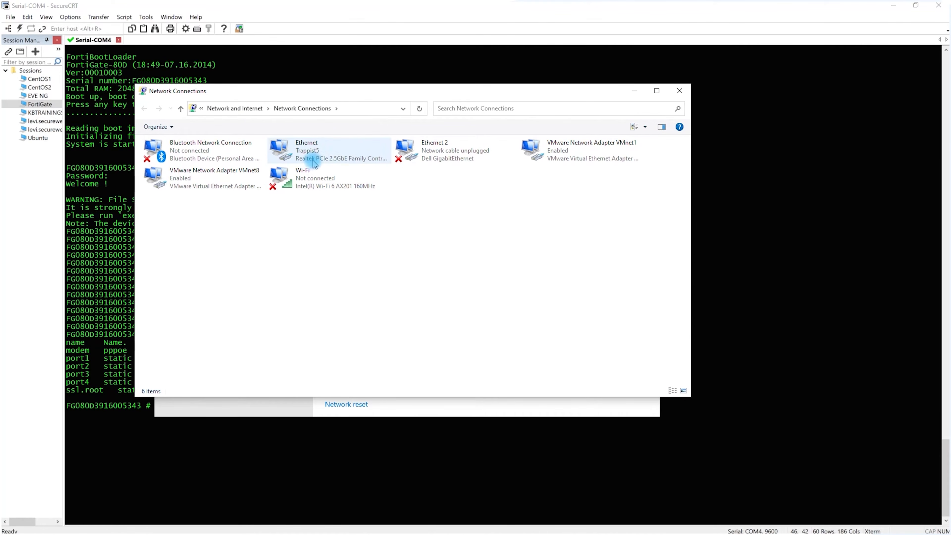
pyautogui.rightClick(301, 152)
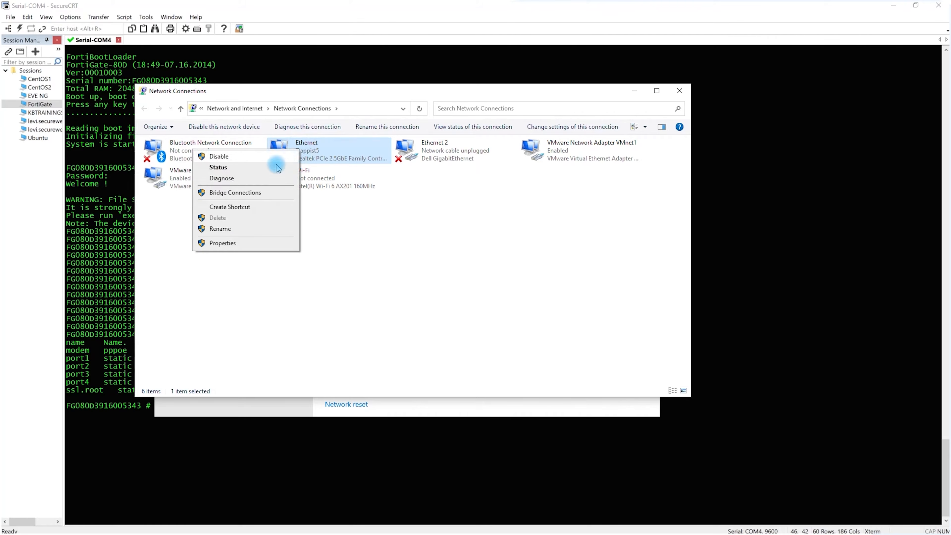
pyautogui.click(255, 243)
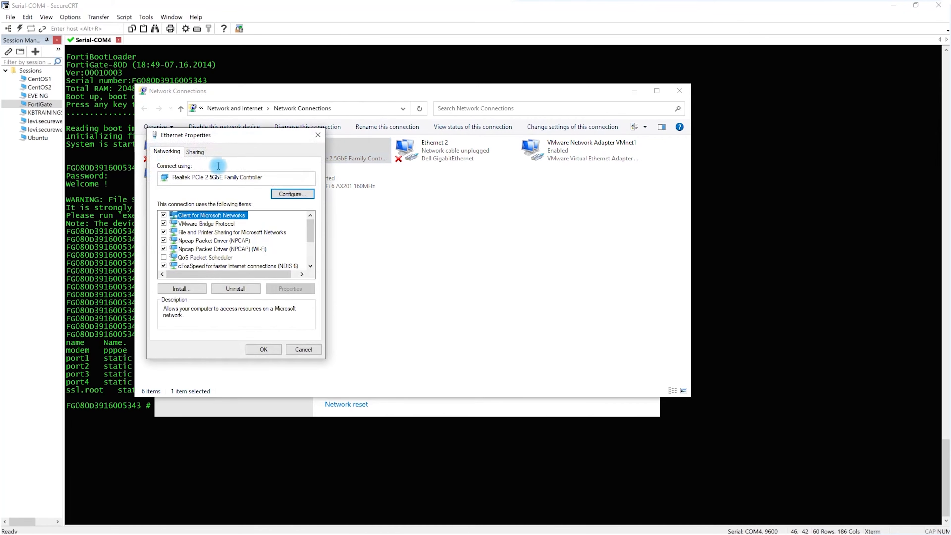
pyautogui.click(196, 151)
pyautogui.click(176, 155)
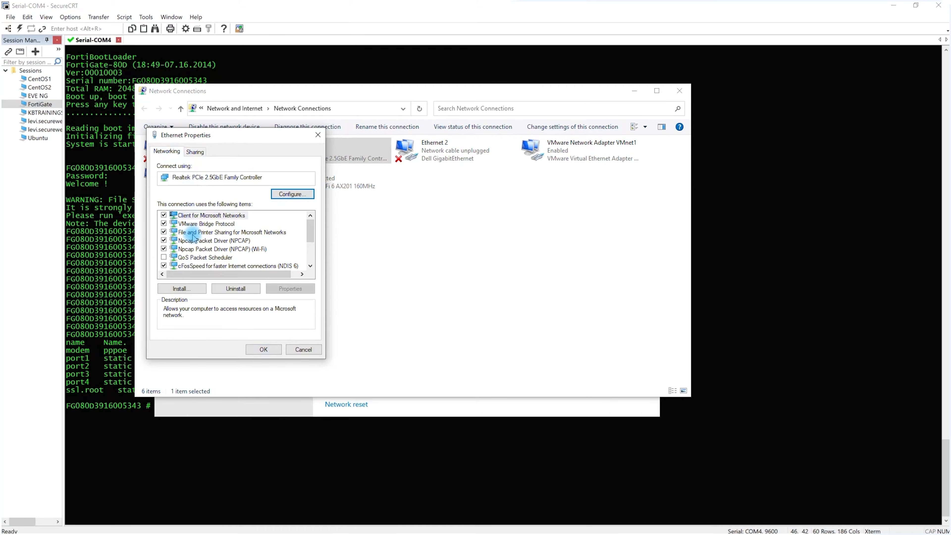
pyautogui.scroll(-1, 200, 256)
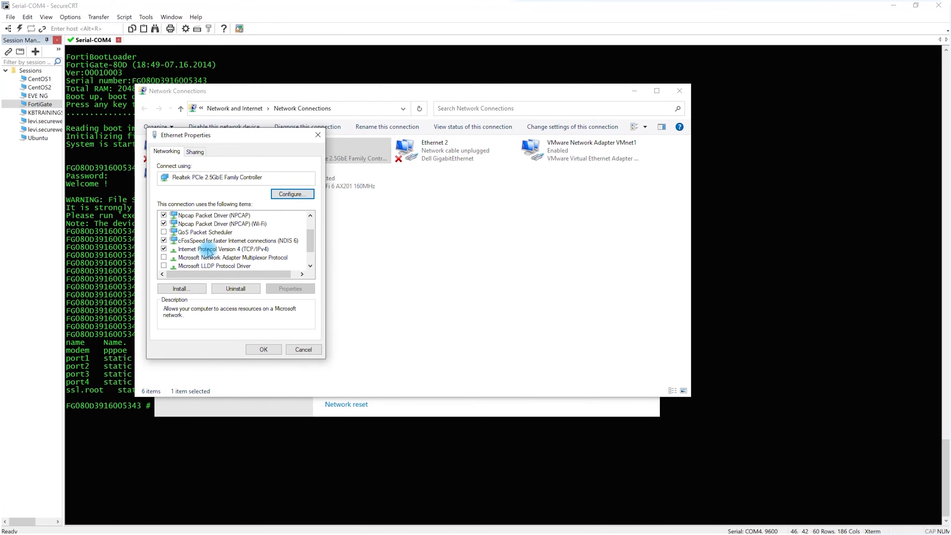
pyautogui.doubleClick(209, 250)
pyautogui.click(182, 244)
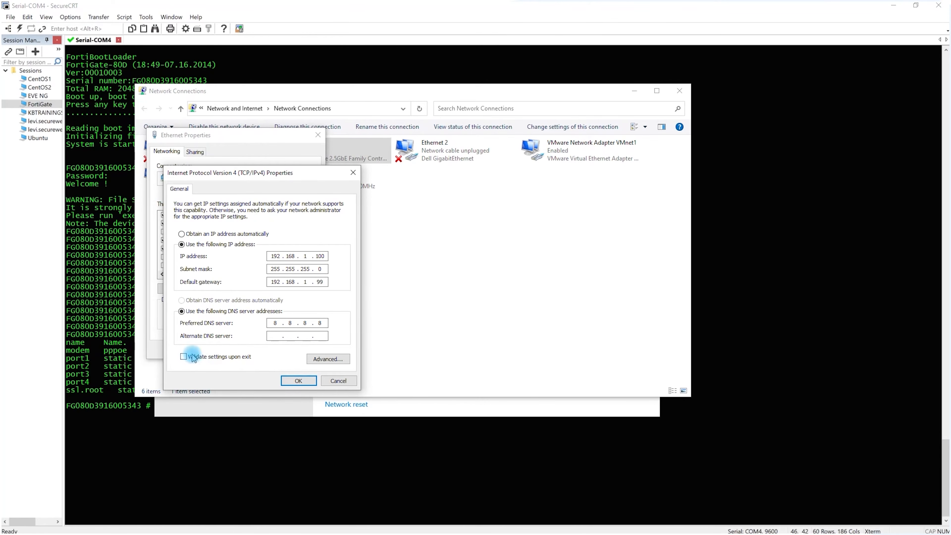
pyautogui.click(294, 381)
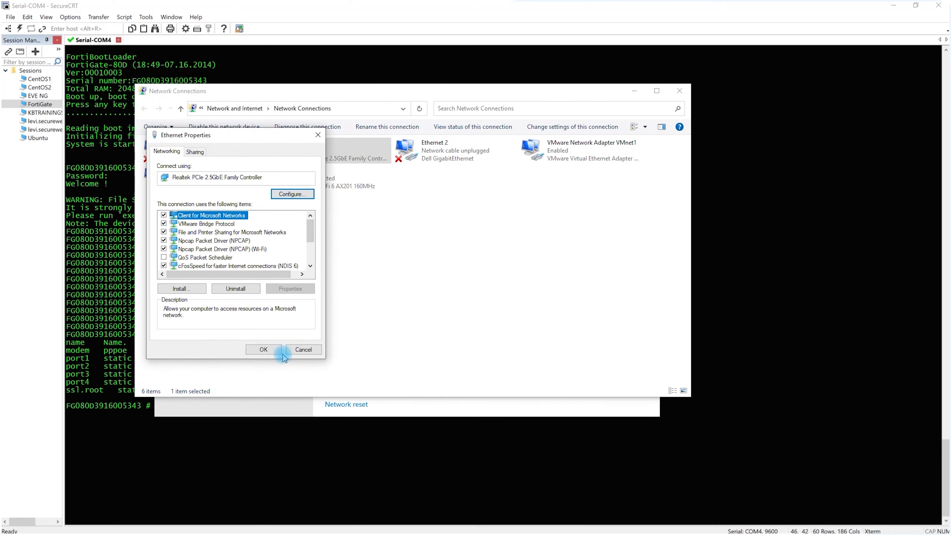
pyautogui.click(264, 349)
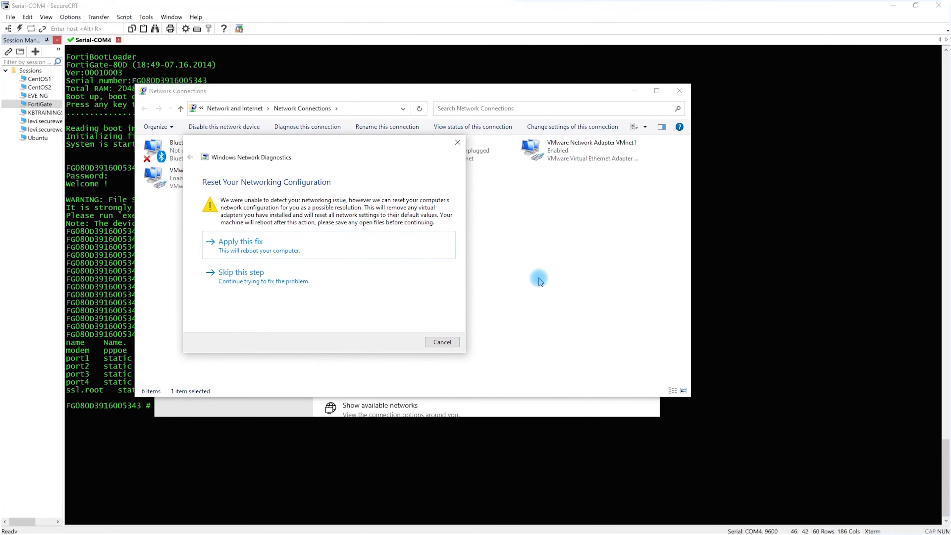
pyautogui.click(555, 260)
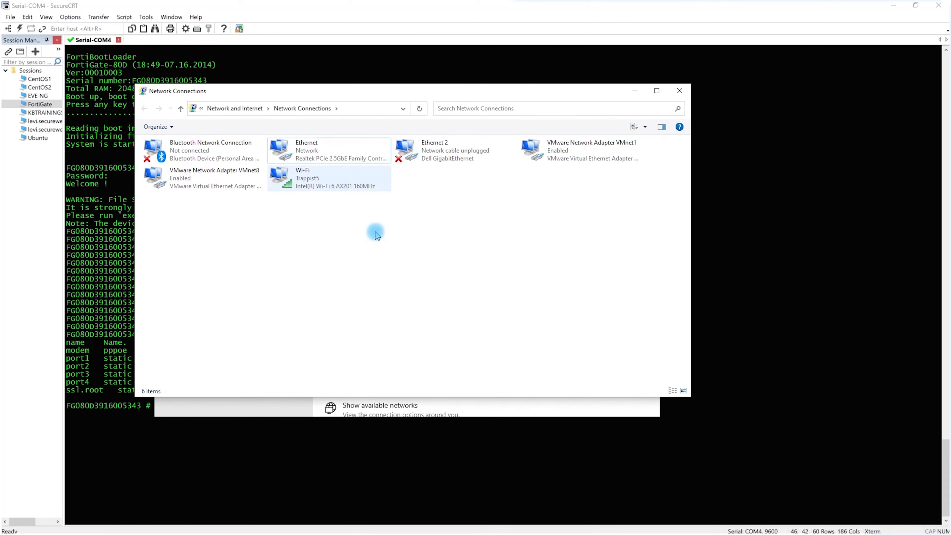
pyautogui.click(858, 400)
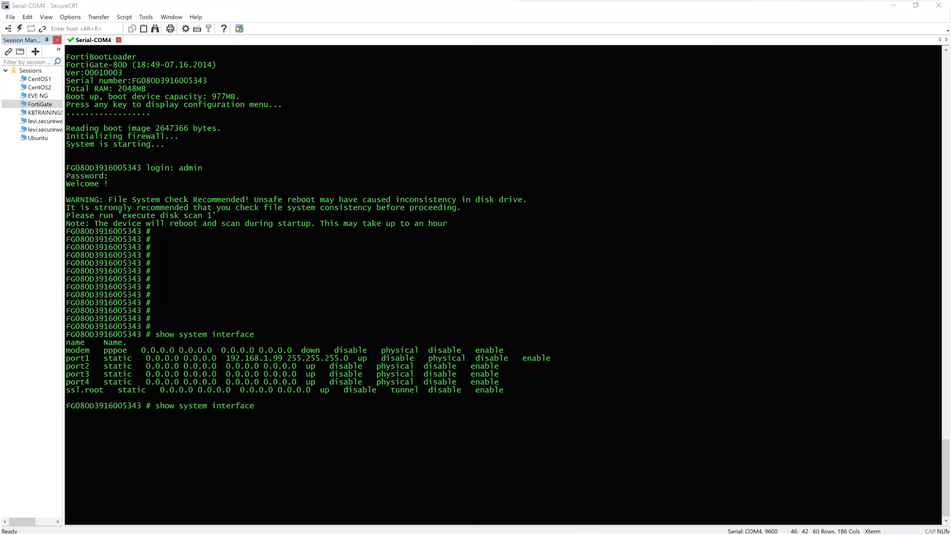
# Switch to Command Prompt and test the computer's internet connectivity by pinging 8.8.8.8
pyautogui.moveTo(950, 112); pyautogui.dragTo(559, 124)
pyautogui.click(682, 221)
pyautogui.press('Return')
pyautogui.press('Return')
pyautogui.press('Return')
pyautogui.write('ping 8.8.8.8')
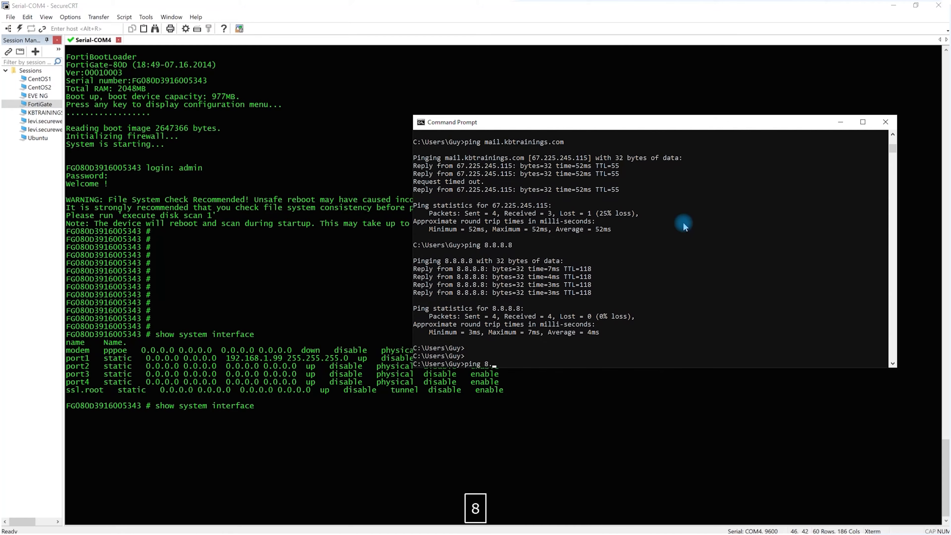
pyautogui.press('Return')
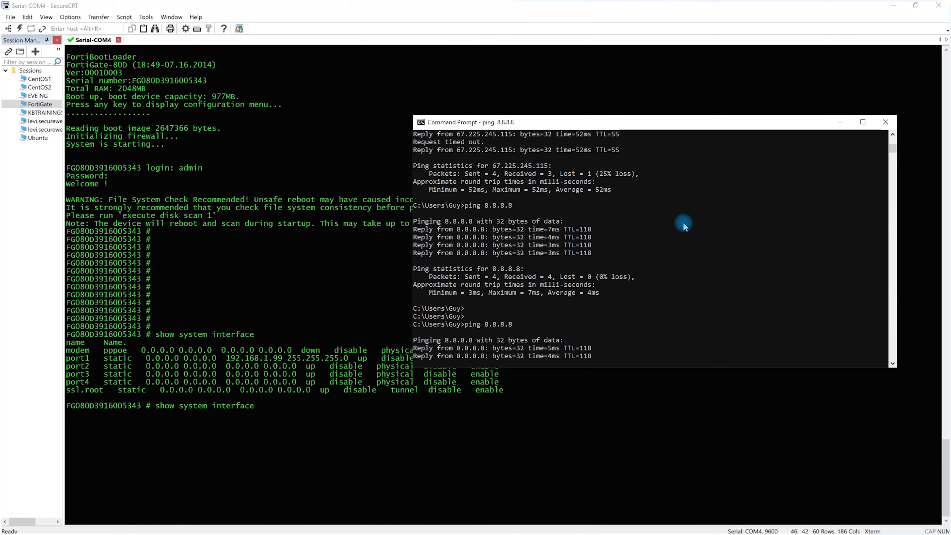
# Stop the running ping and start a continuous one with "ping 8.8.8.8 -t"
pyautogui.hotkey('ctrl', 'c')
pyautogui.press('Up')
pyautogui.write('-t')
pyautogui.press('Return')
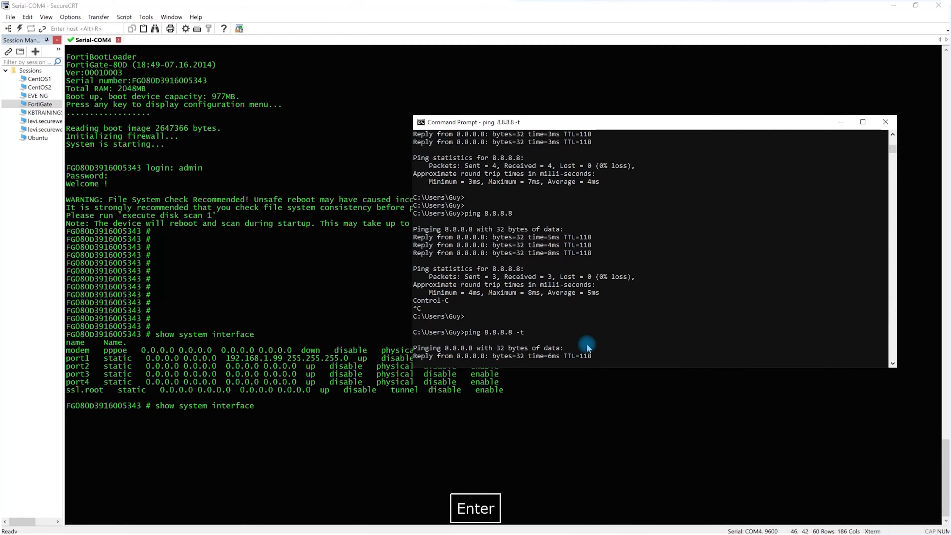
# Back in the SecureCRT console, run "show system interface" and examine the interface configuration
pyautogui.click(577, 402)
pyautogui.press('Return')
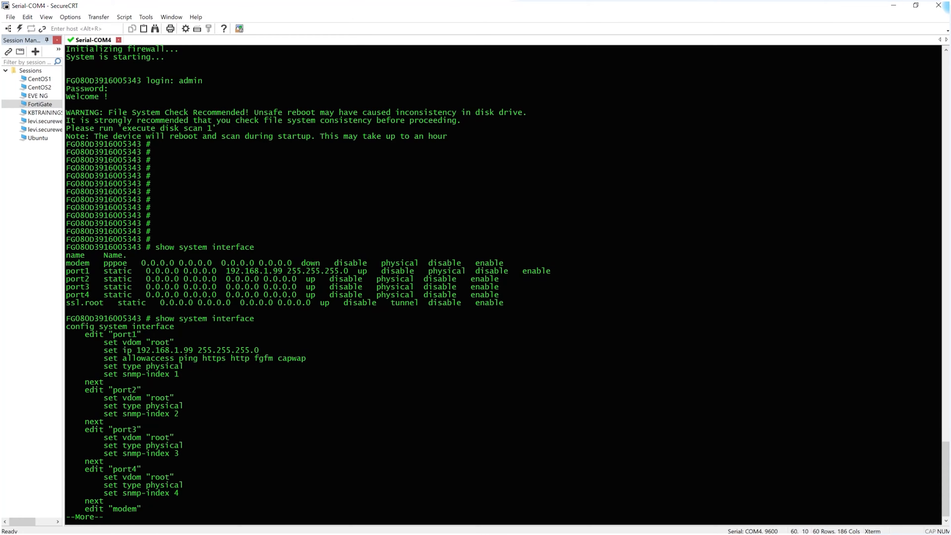
pyautogui.scroll(1, 576, 400)
# Switch to Chrome, open 192.168.1.99, and proceed past the certificate warning to the firewall's login page
pyautogui.hotkey('alt', 'Tab')
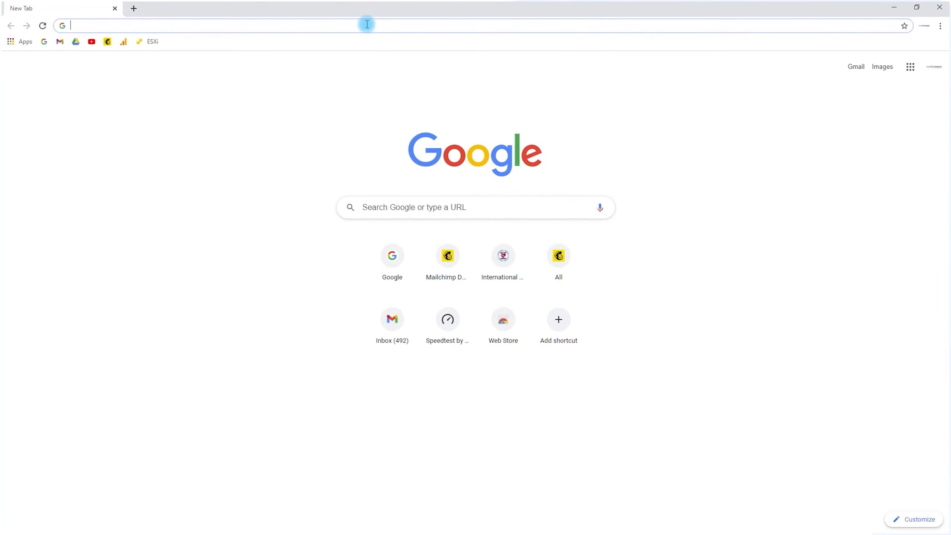
pyautogui.click(362, 28)
pyautogui.write('192')
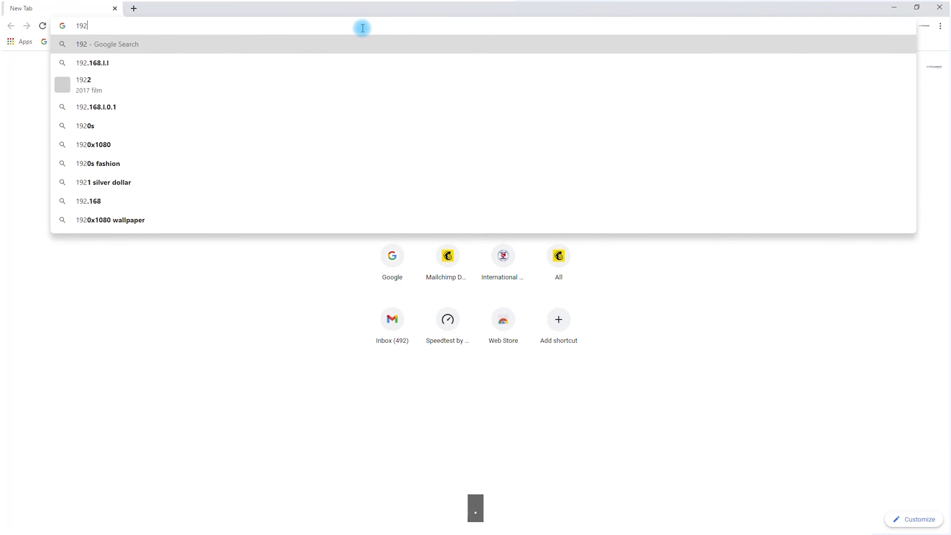
pyautogui.write('.168.1.99')
pyautogui.press('Return')
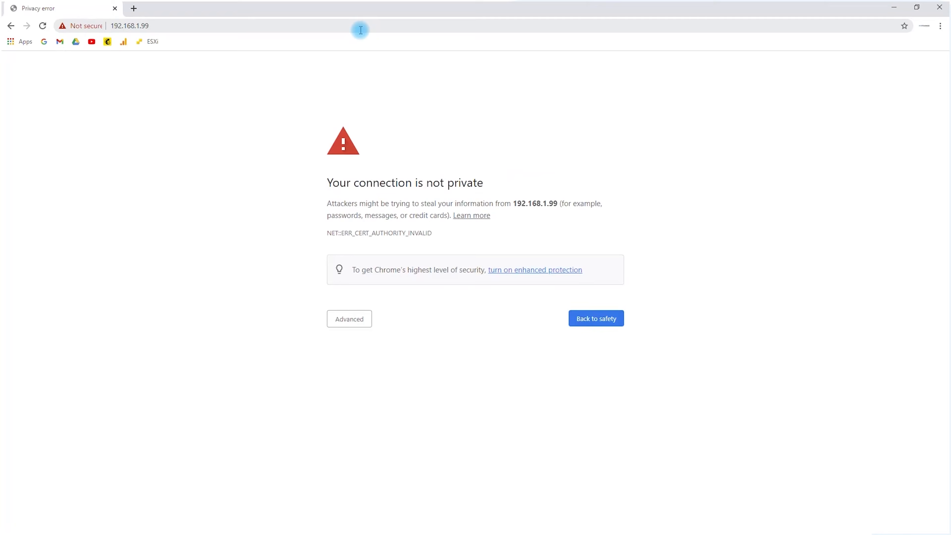
pyautogui.click(348, 318)
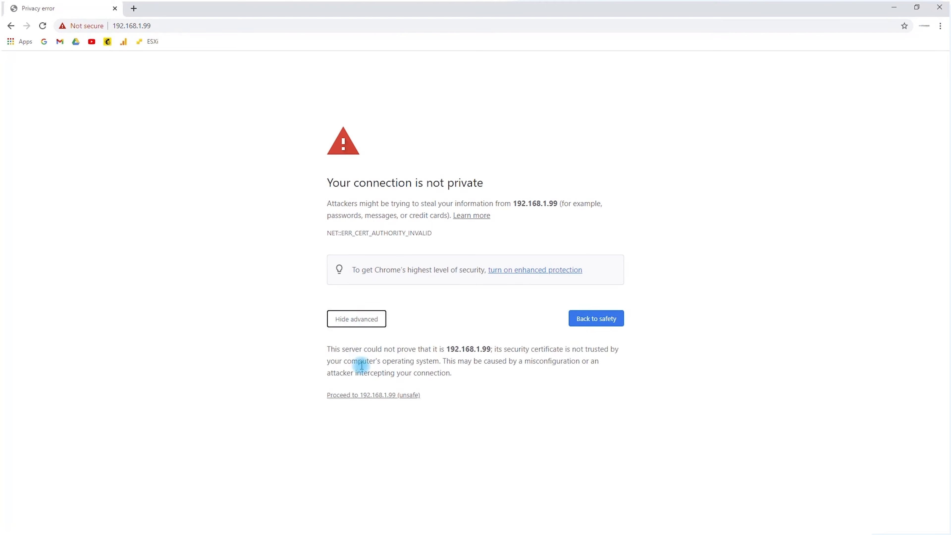
pyautogui.click(369, 395)
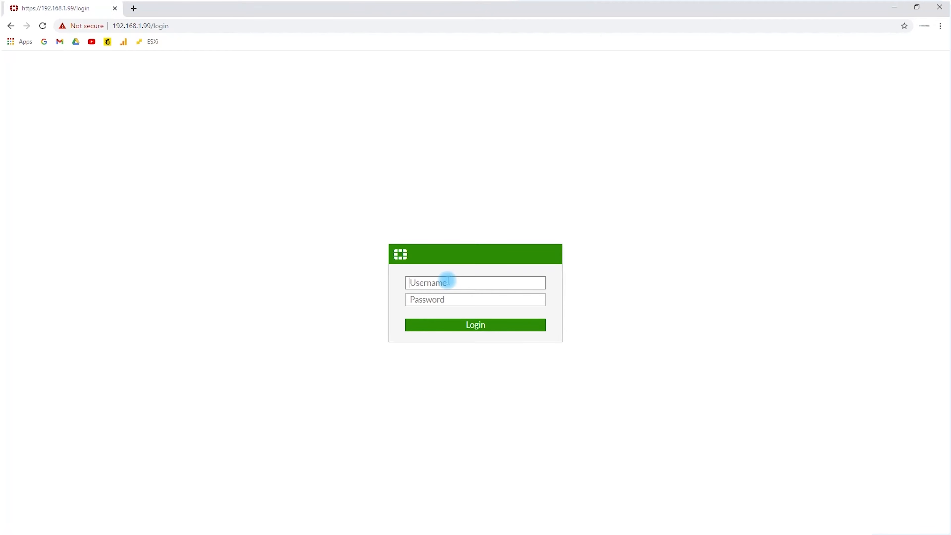
# Log in to the firewall with the username admin and a blank password
pyautogui.write('a')
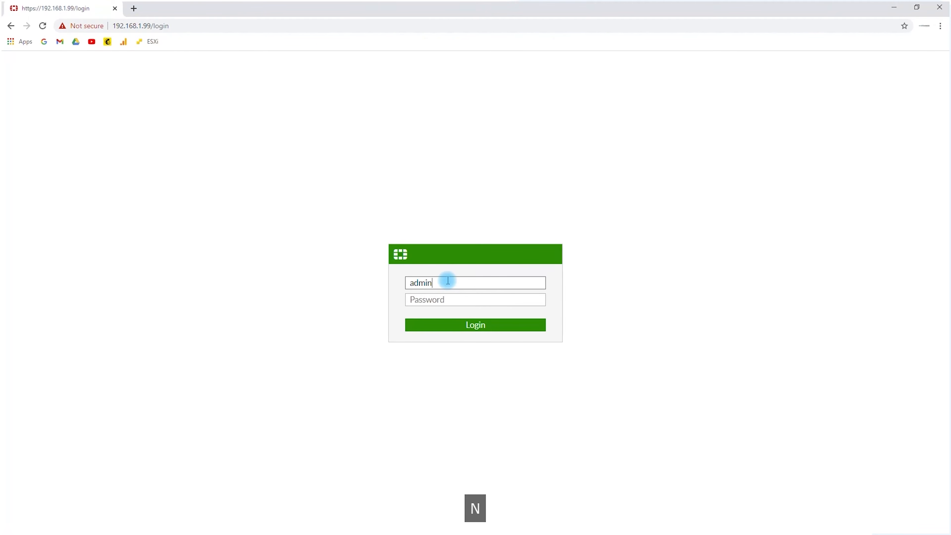
pyautogui.write('dmin')
pyautogui.press('Return')
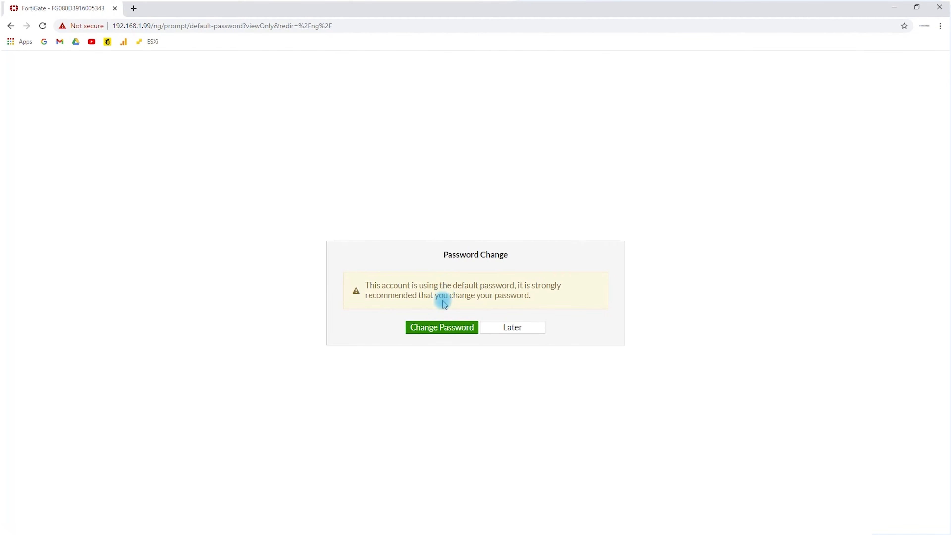
# Change the default administrator password by entering and confirming a new password
pyautogui.click(443, 328)
pyautogui.click(439, 296)
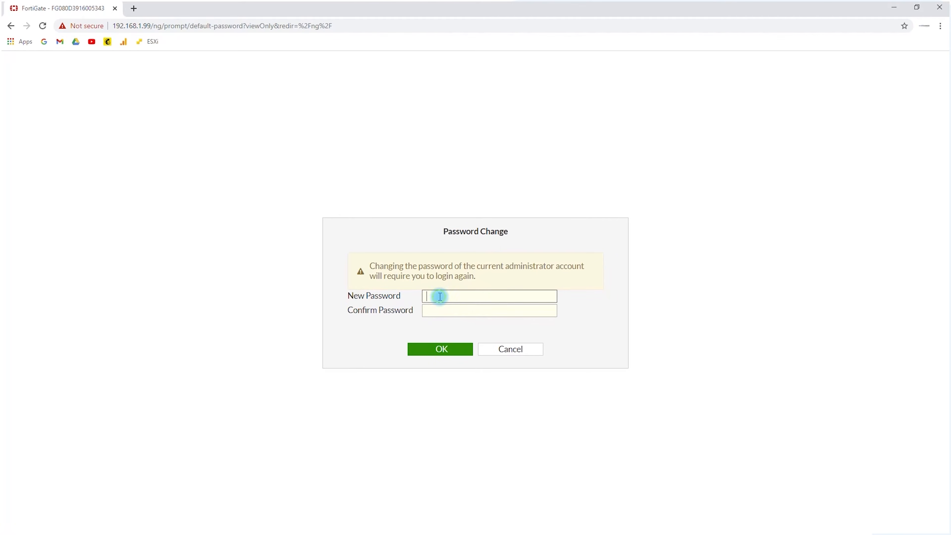
pyautogui.write('adm••••')
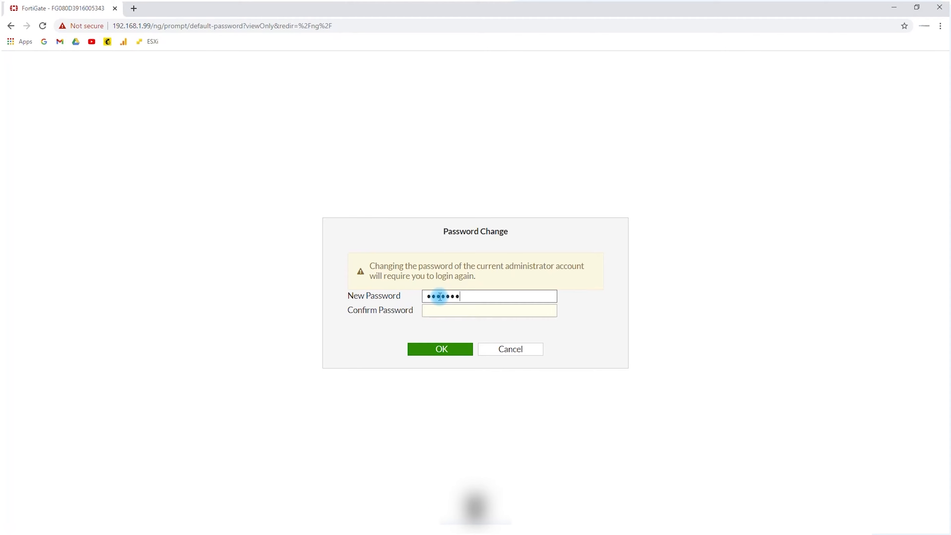
pyautogui.write('••••')
pyautogui.press('Tab')
pyautogui.write('••••••••')
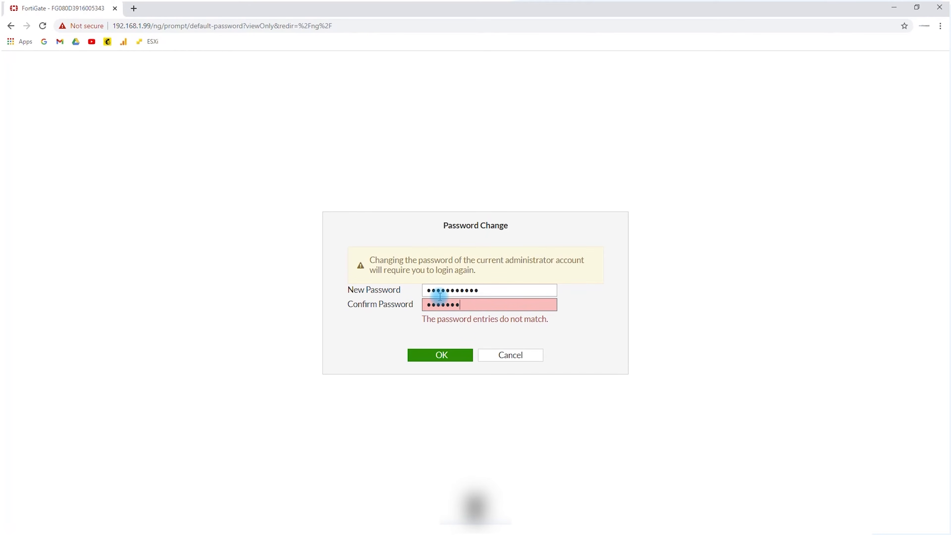
pyautogui.write('•••')
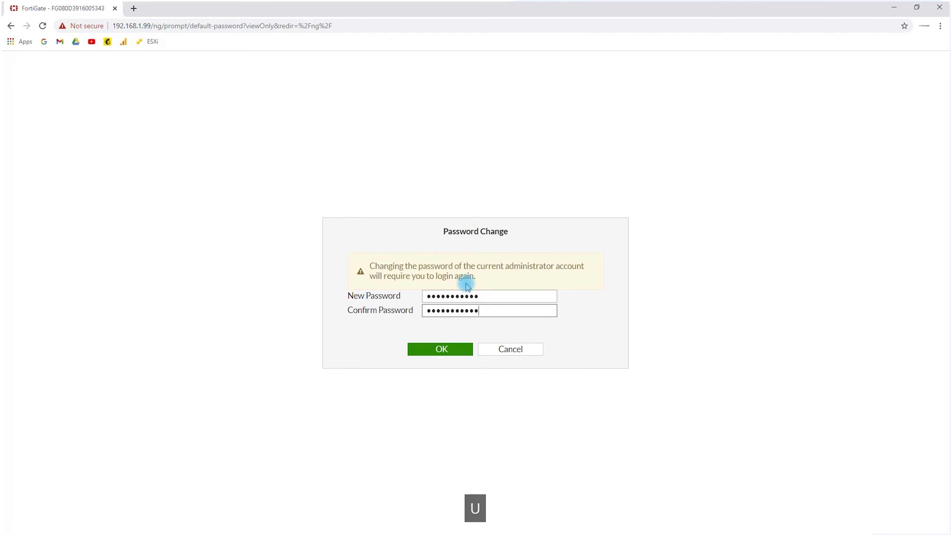
pyautogui.click(460, 355)
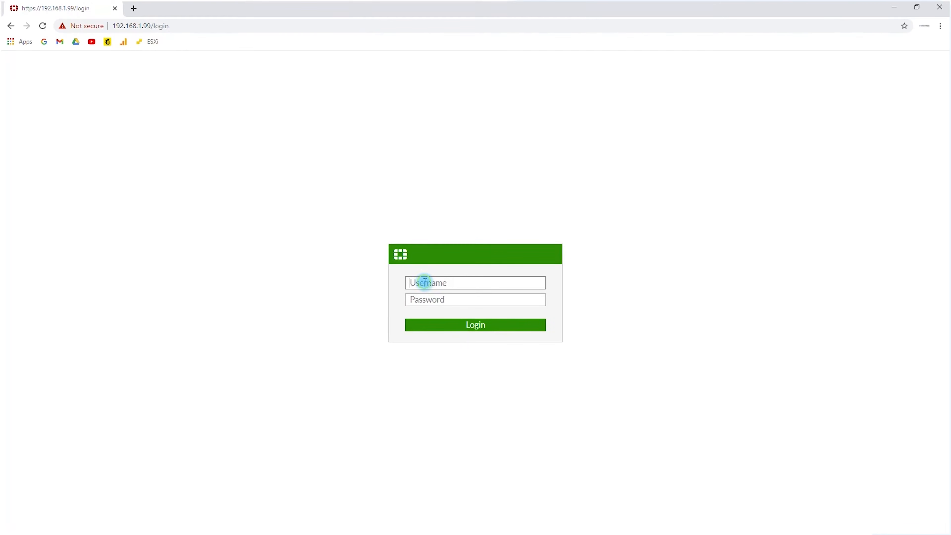
# Log in again as admin with the new account password and postpone the recommended file system check
pyautogui.click(425, 283)
pyautogui.write('admin')
pyautogui.press('Tab')
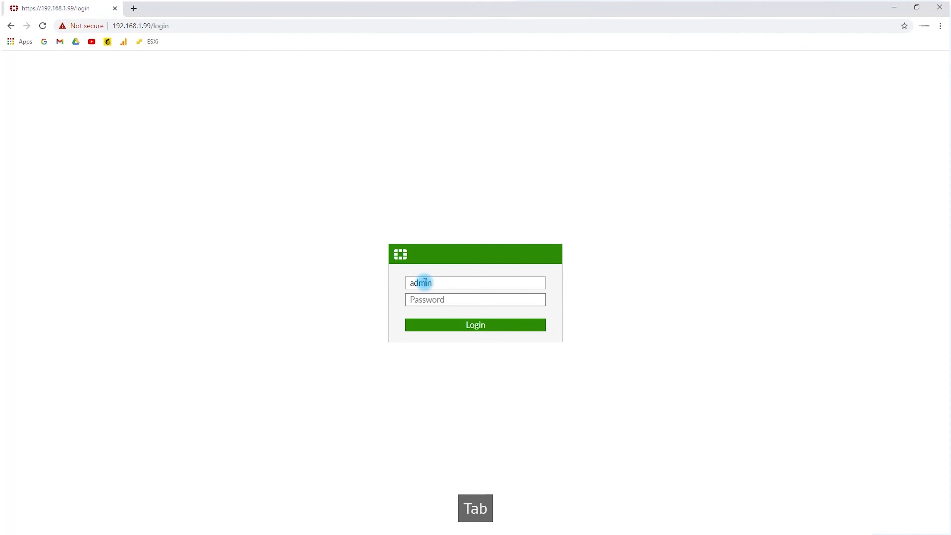
pyautogui.write('•••••••••••')
pyautogui.press('Return')
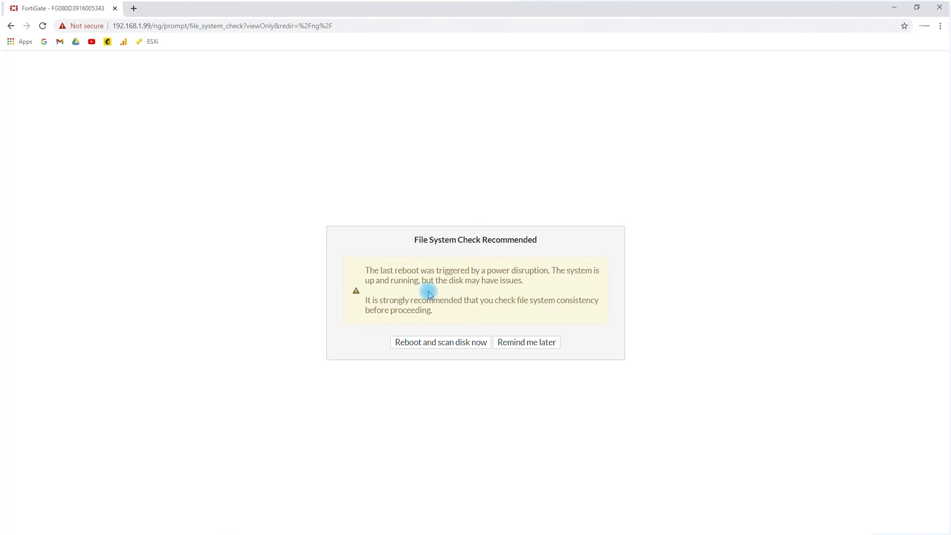
pyautogui.click(513, 346)
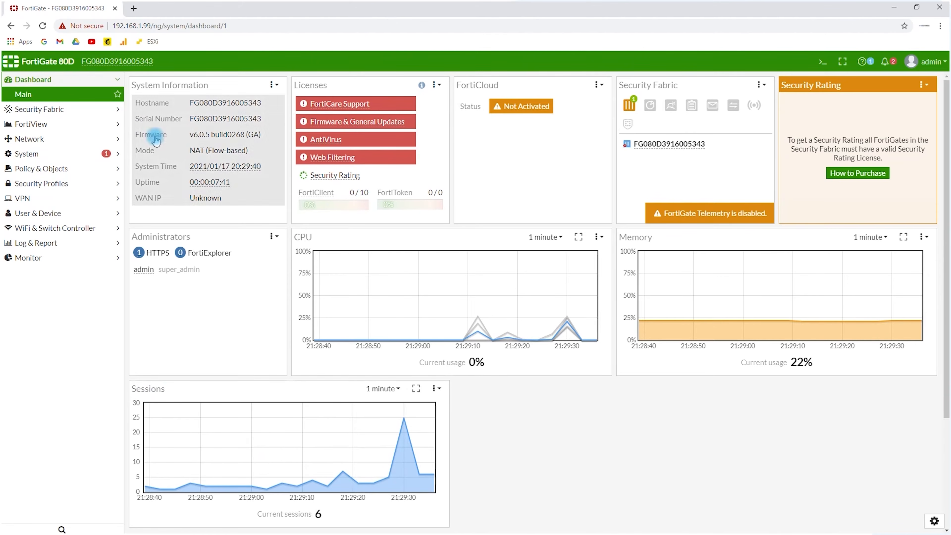
# In the system settings, set the host name to FG and the administration HTTPS port to 445
pyautogui.click(10, 155)
pyautogui.click(26, 198)
pyautogui.click(186, 103)
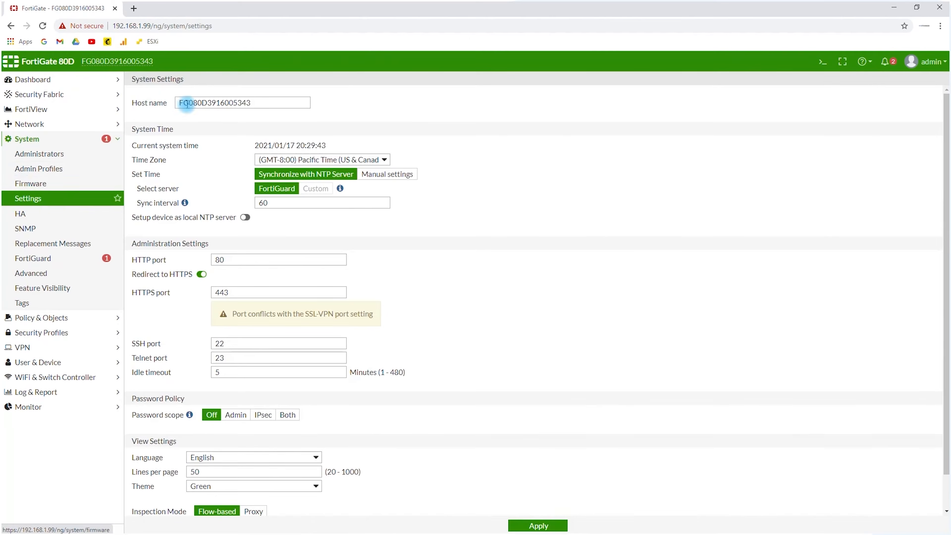
pyautogui.moveTo(256, 103); pyautogui.dragTo(131, 112)
pyautogui.press('BackSpace')
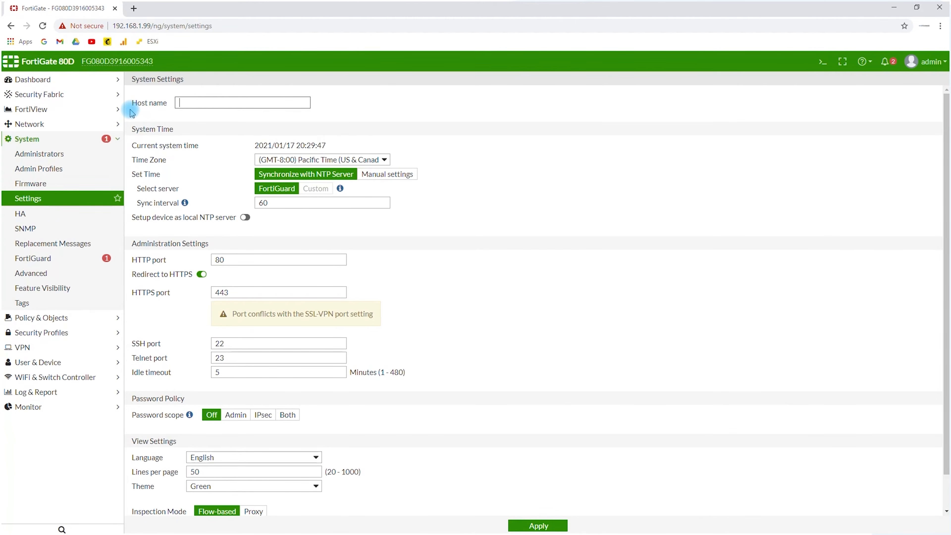
pyautogui.write('FG')
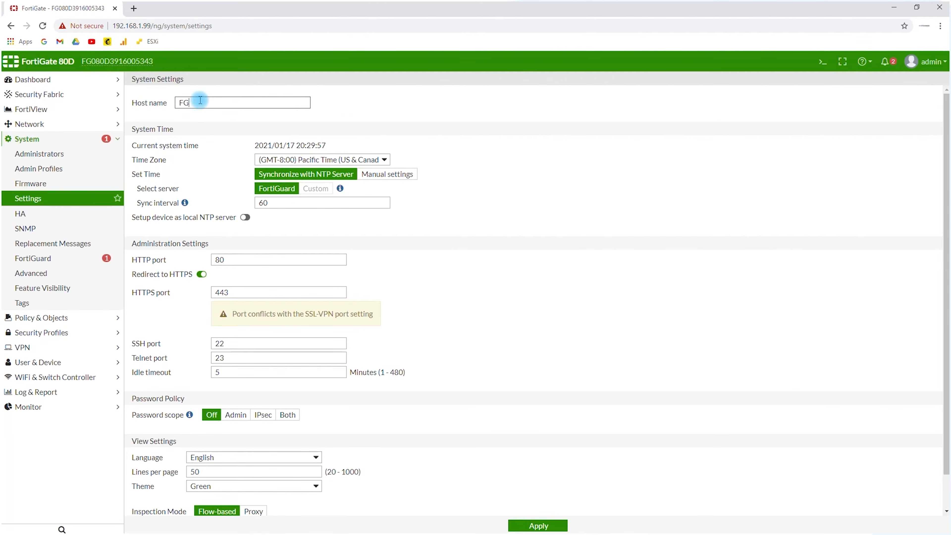
pyautogui.doubleClick(179, 102)
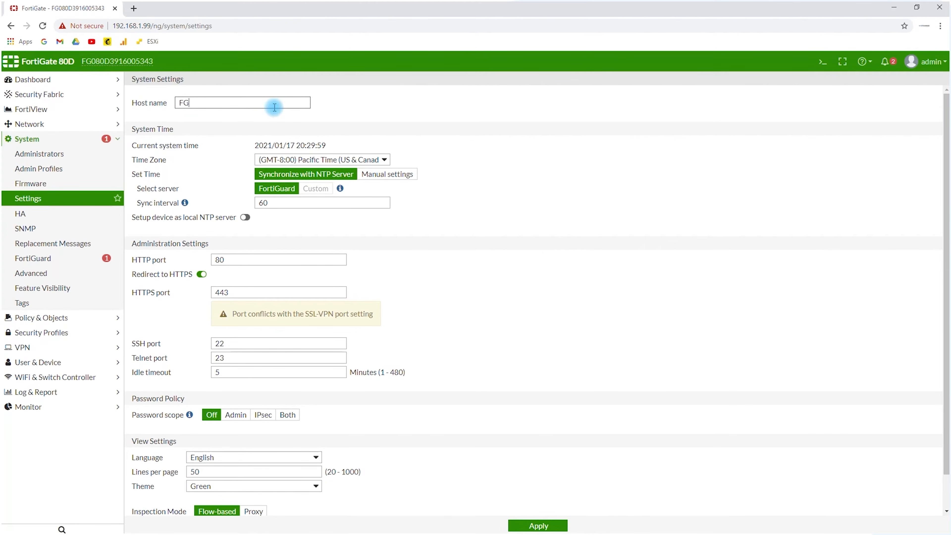
pyautogui.click(360, 98)
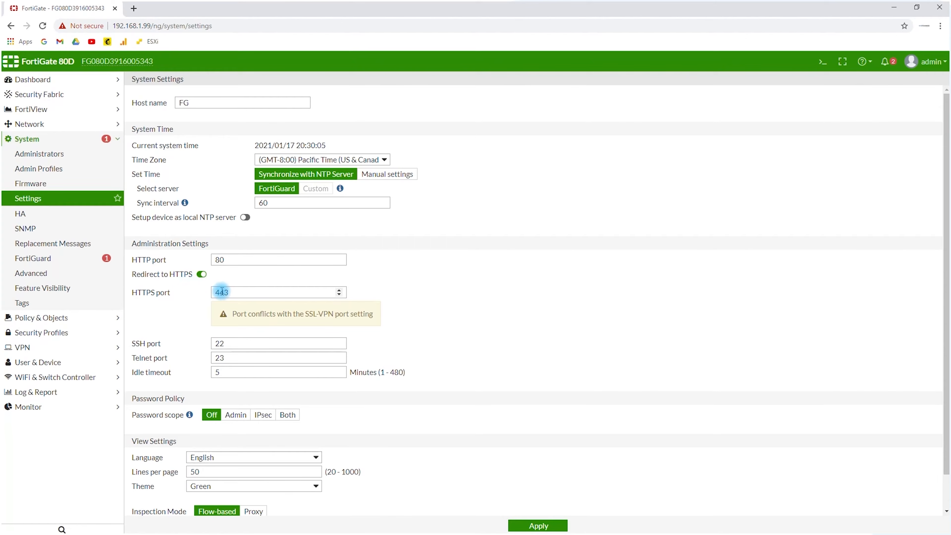
pyautogui.click(232, 291)
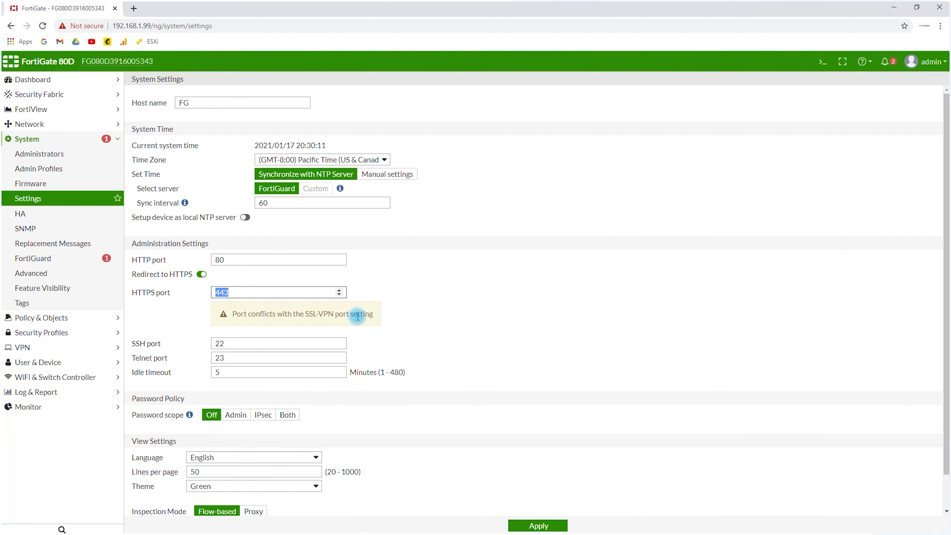
pyautogui.write('445')
# Try the Blue and Melongene interface themes, and choose Mariner as the theme
pyautogui.scroll(-1, 234, 290)
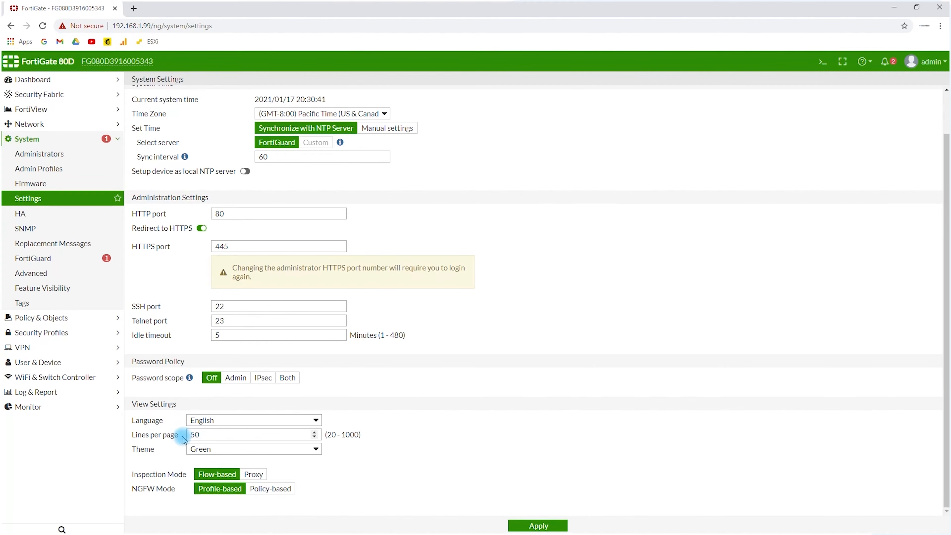
pyautogui.click(207, 449)
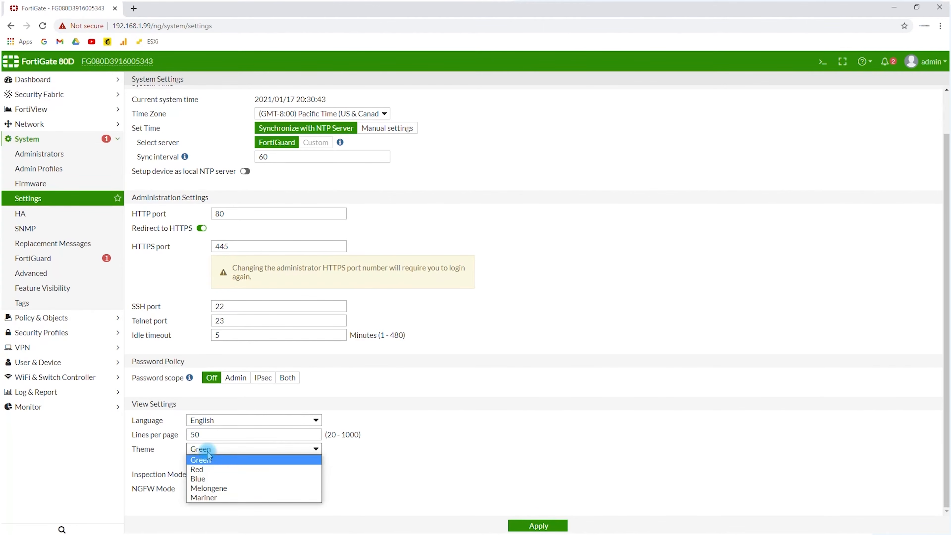
pyautogui.click(206, 478)
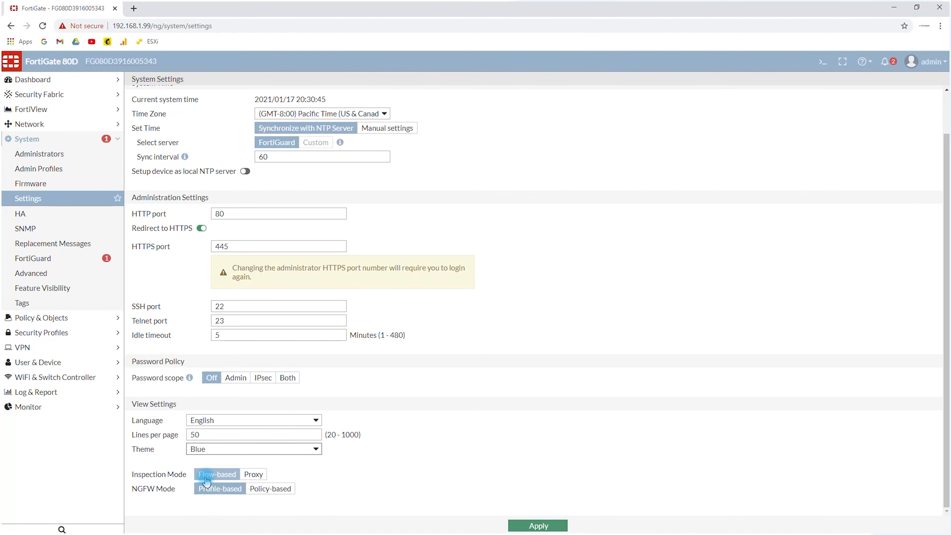
pyautogui.click(207, 450)
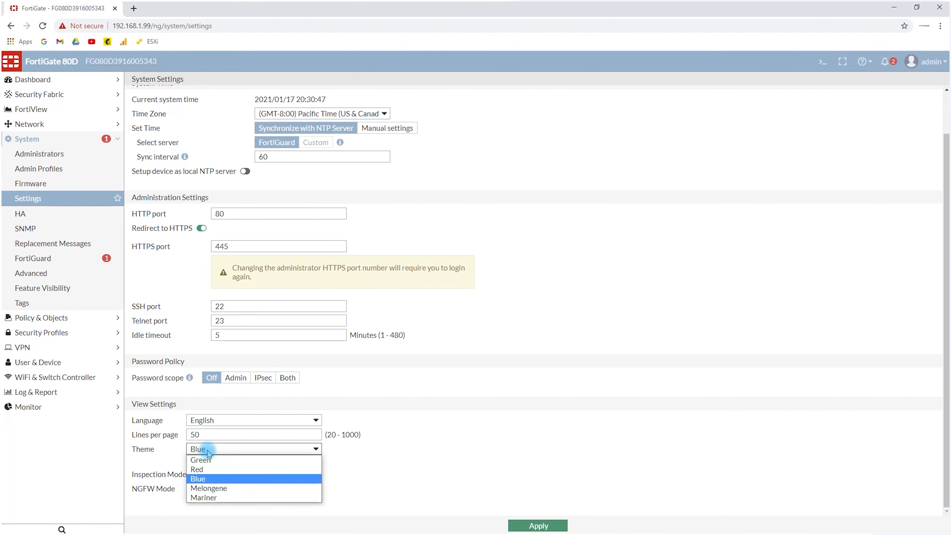
pyautogui.click(216, 488)
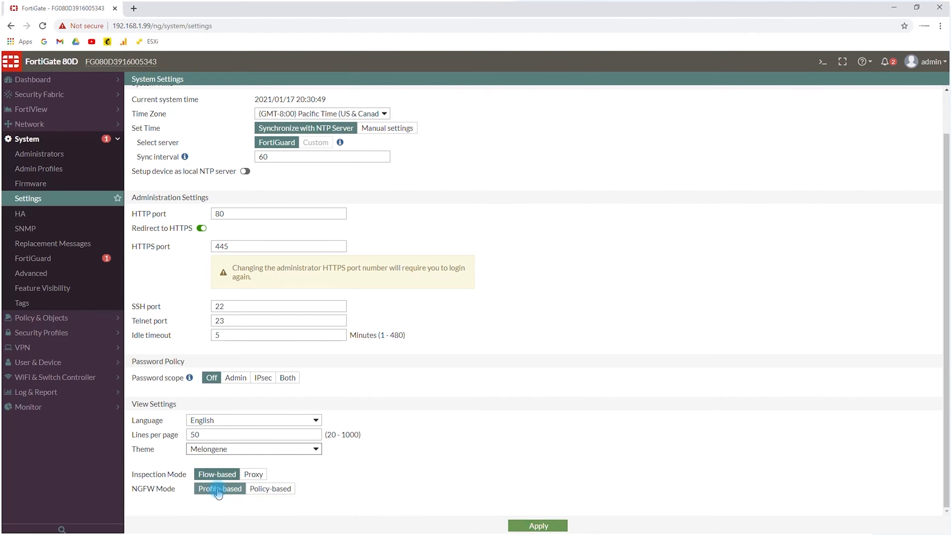
pyautogui.click(219, 449)
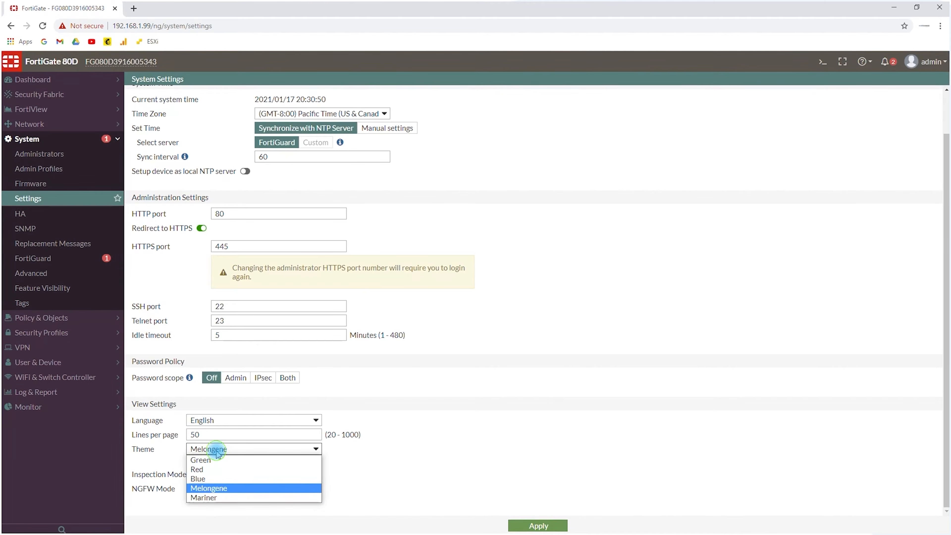
pyautogui.click(219, 496)
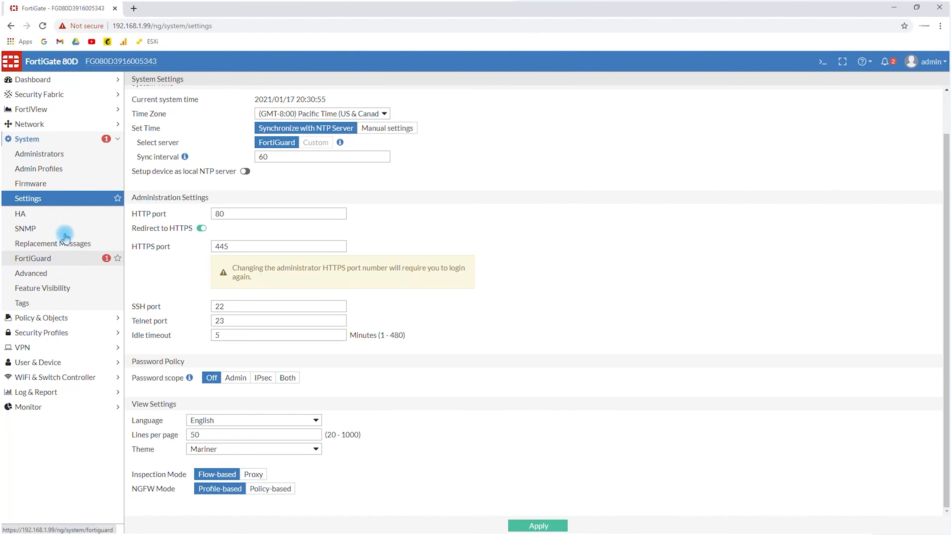
# Go to the network interfaces list and open port2 for editing
pyautogui.click(20, 127)
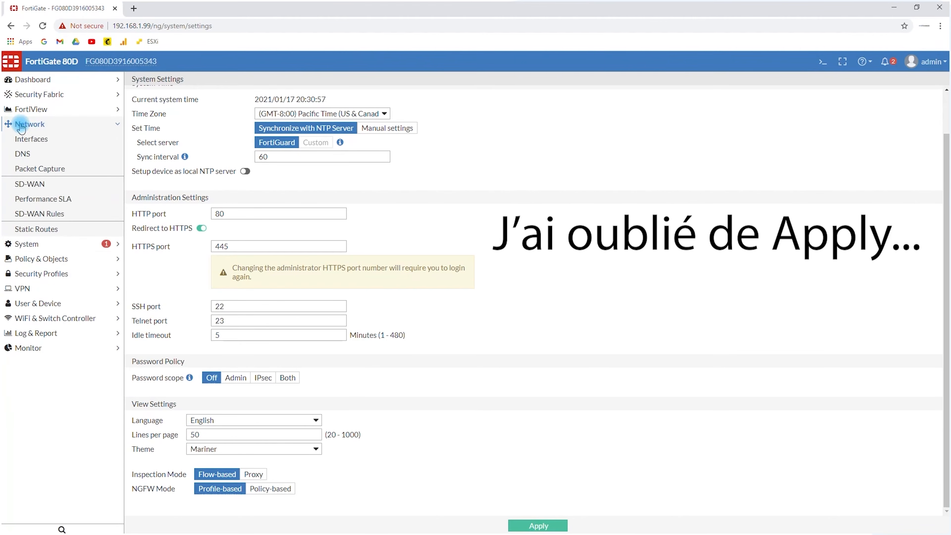
pyautogui.click(27, 141)
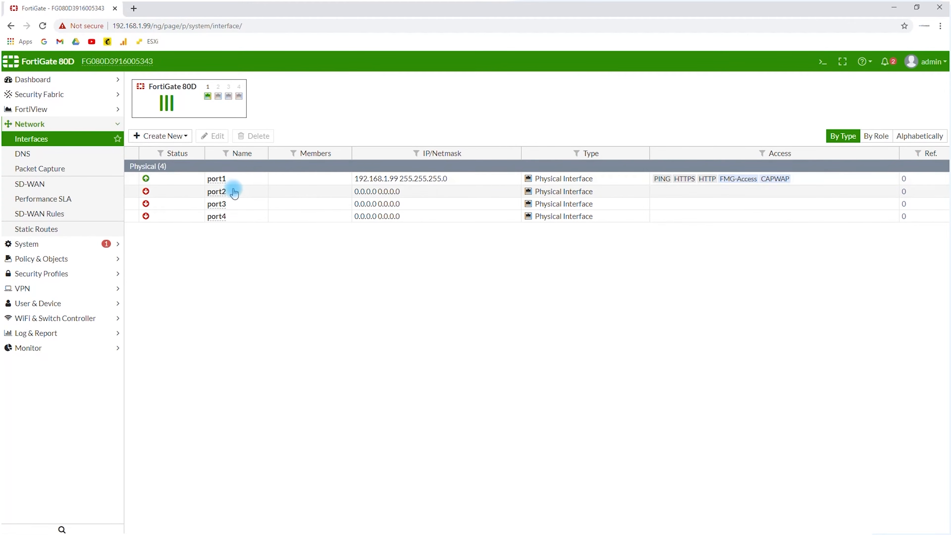
pyautogui.click(245, 196)
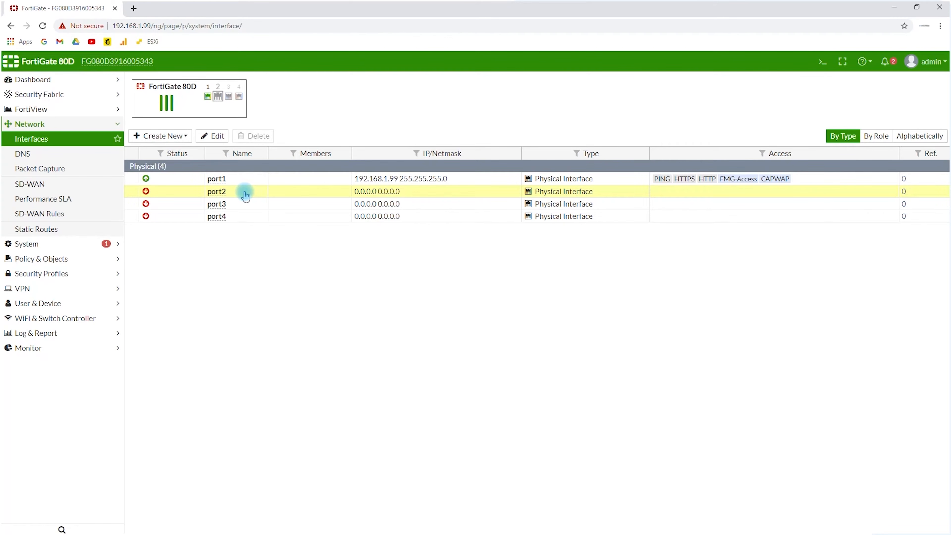
pyautogui.doubleClick(245, 196)
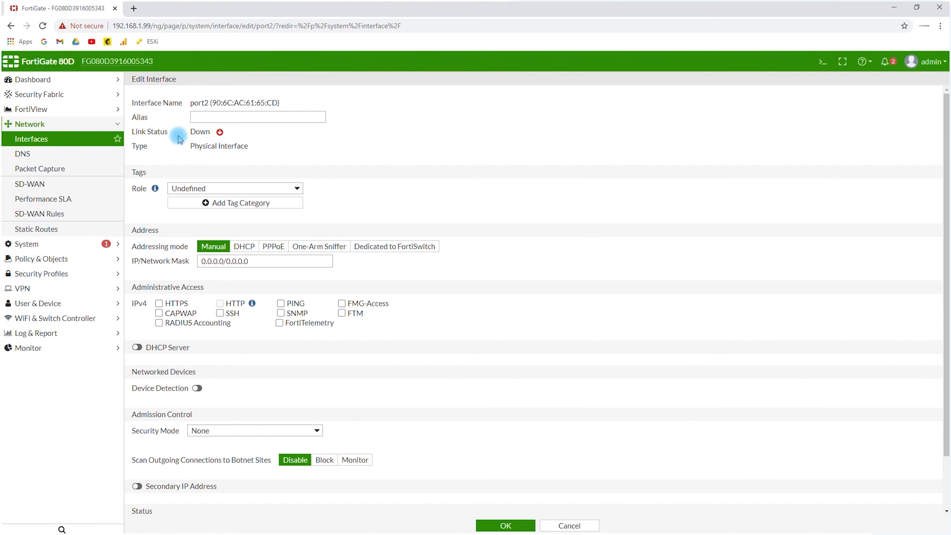
# Give port2 the alias MAIN and set its role to LAN
pyautogui.click(215, 119)
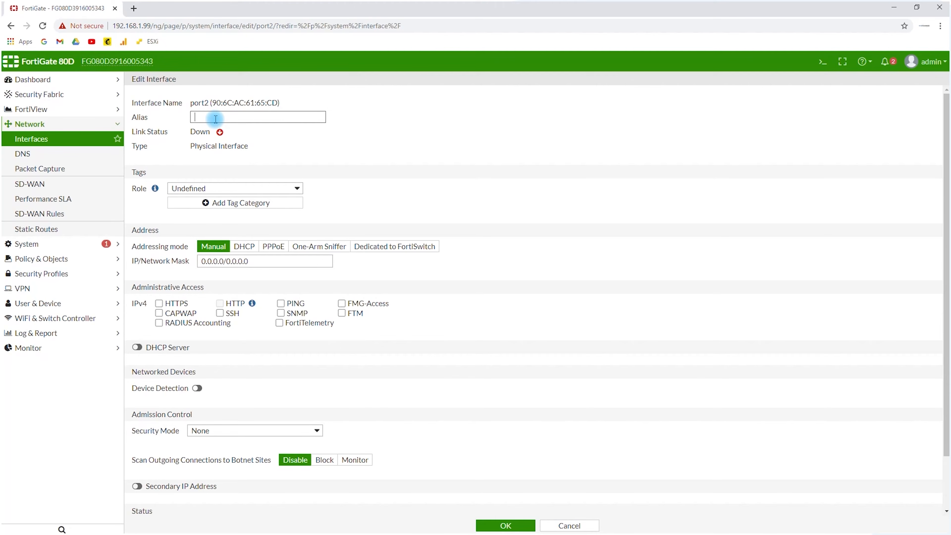
pyautogui.write('MS')
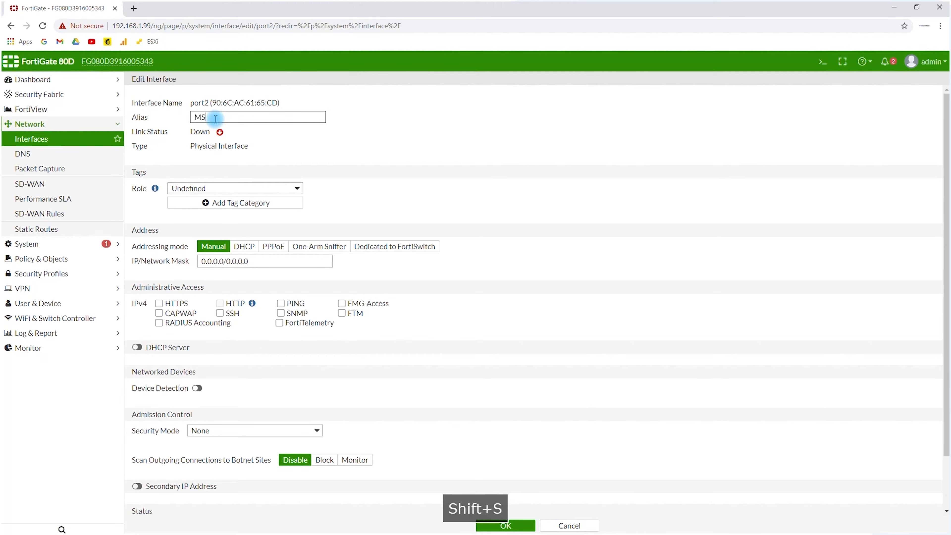
pyautogui.write('AIN')
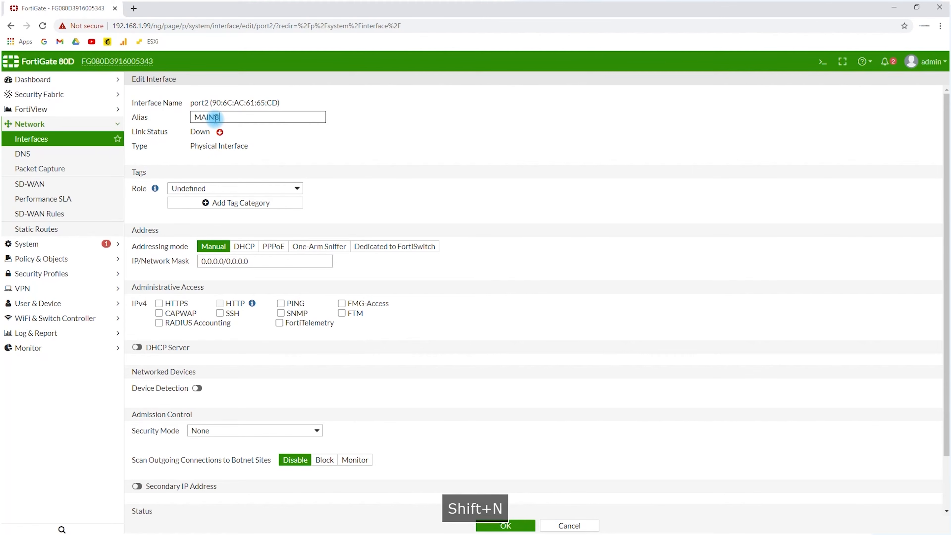
pyautogui.press('BackSpace')
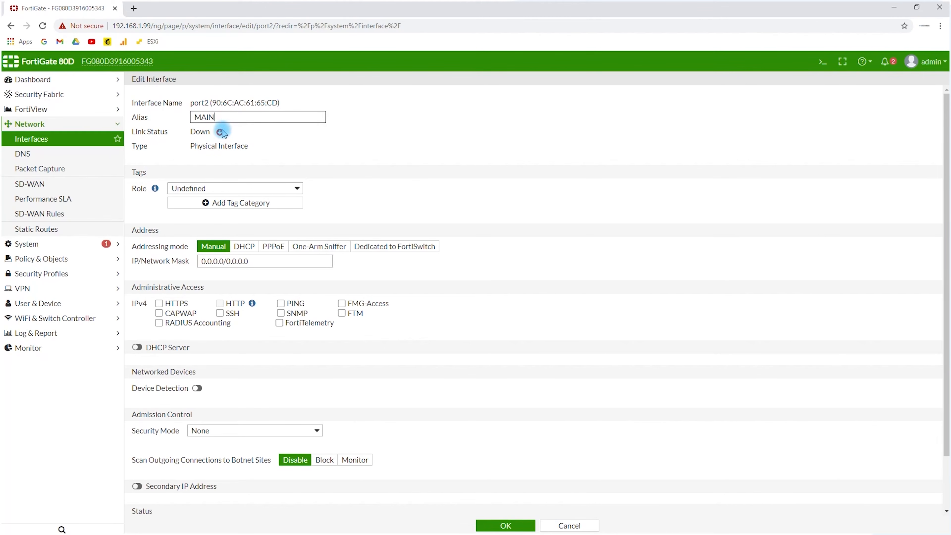
pyautogui.click(205, 188)
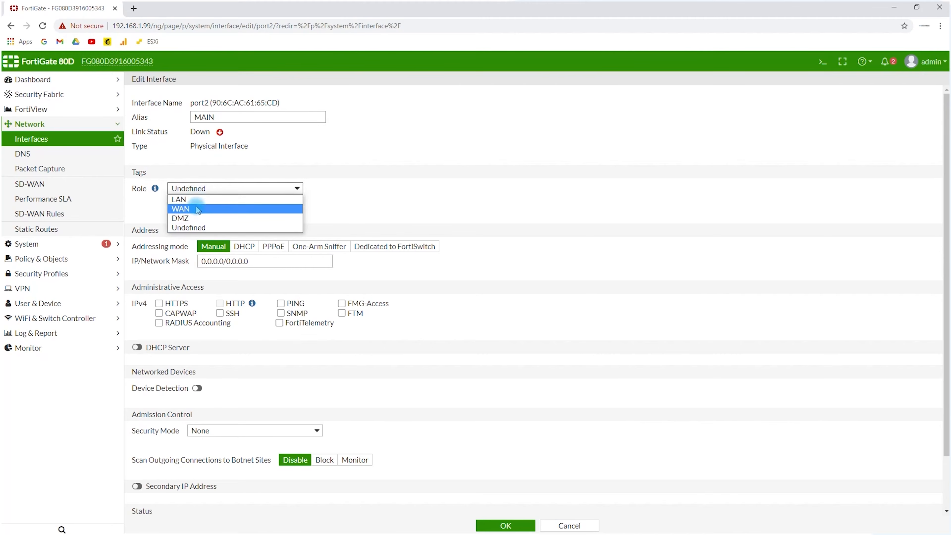
pyautogui.click(198, 200)
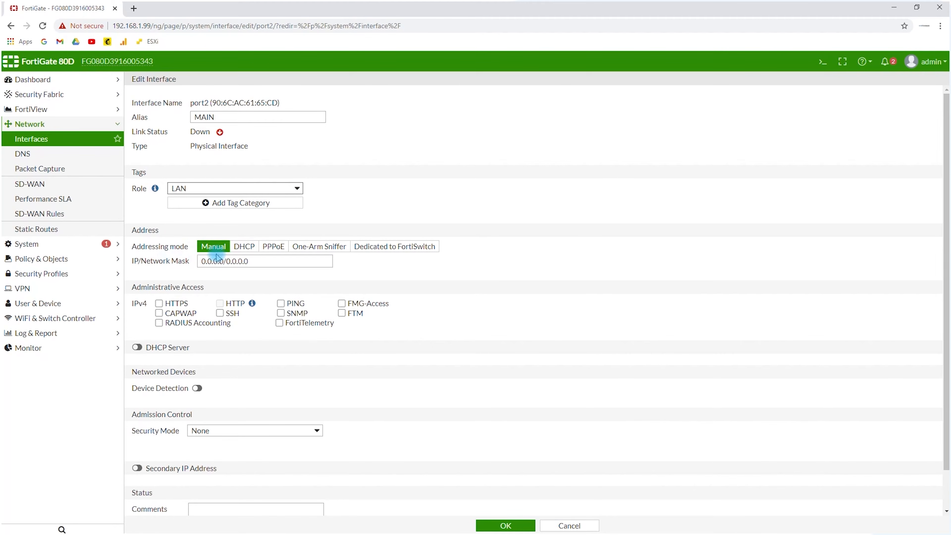
# Set port2's manual IP address and network mask to 10.35.0.1/255.255.0.0
pyautogui.moveTo(226, 261); pyautogui.dragTo(154, 264)
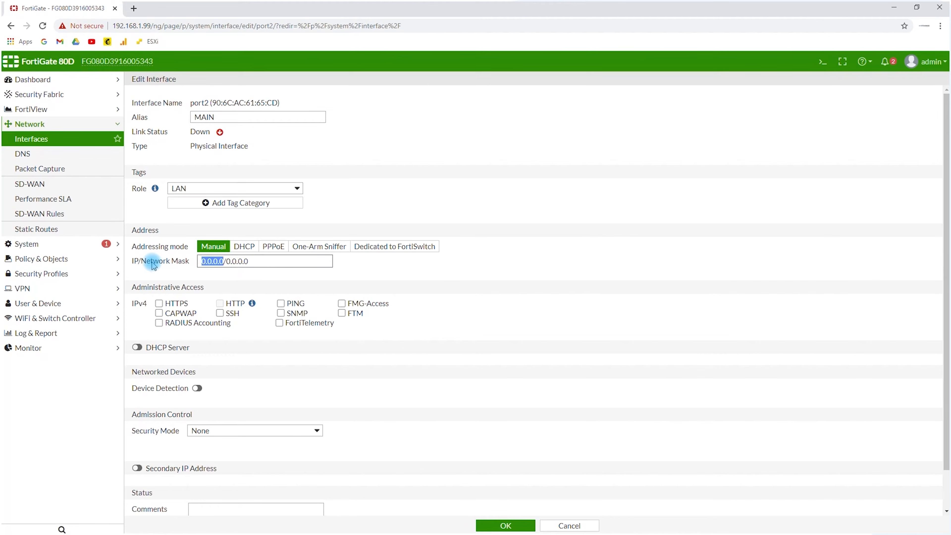
pyautogui.write('10.35.0.1')
pyautogui.press('BackSpace')
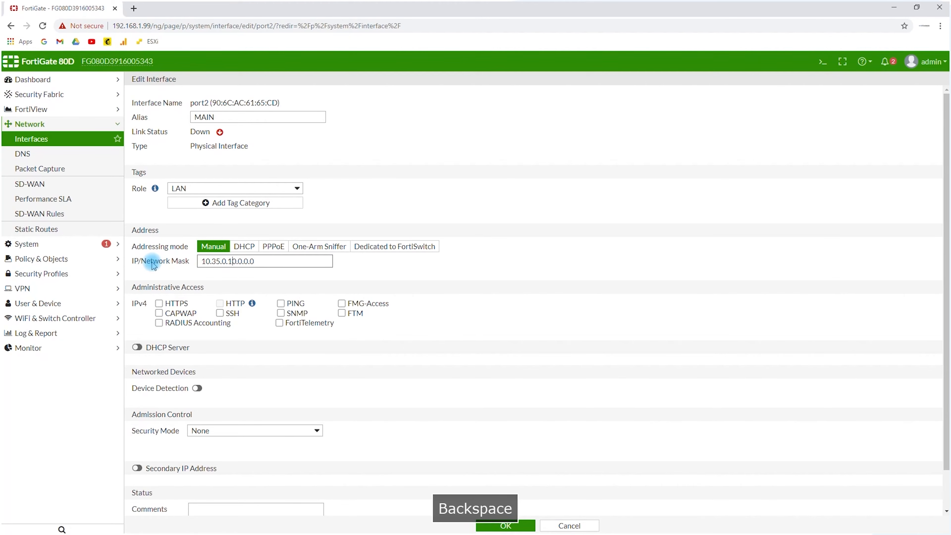
pyautogui.press('Delete')
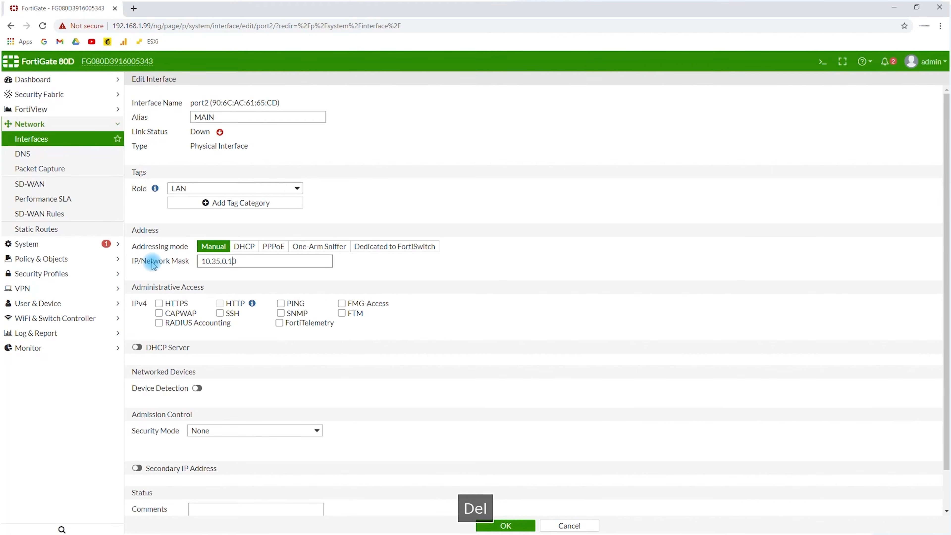
pyautogui.press('Delete')
pyautogui.press('Delete')
pyautogui.write('/255.')
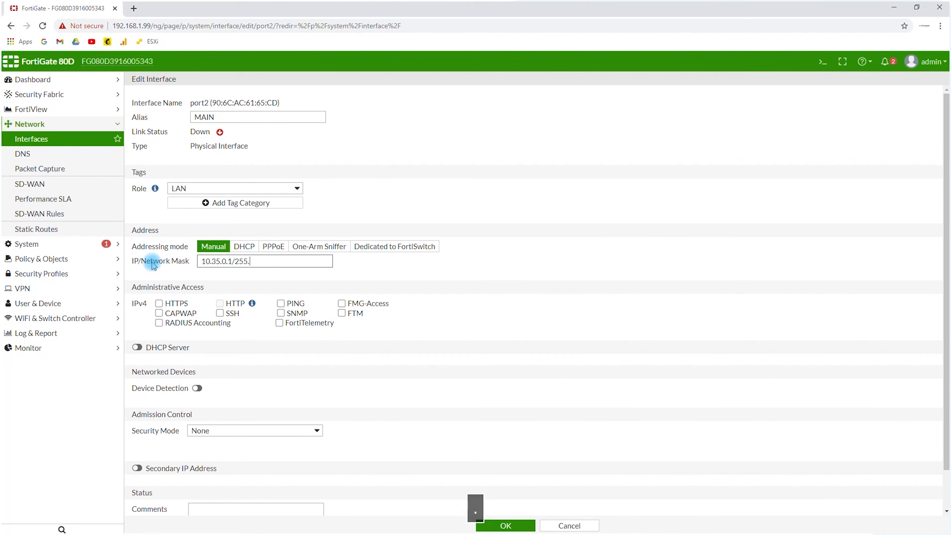
pyautogui.write('255.0.0')
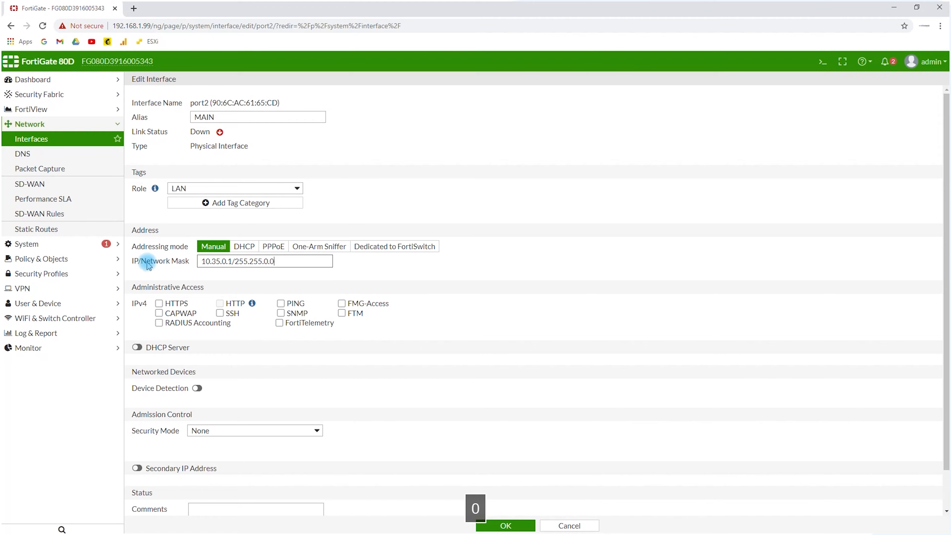
# Allow HTTPS, HTTP, SSH and PING as IPv4 administrative access on port2
pyautogui.click(227, 273)
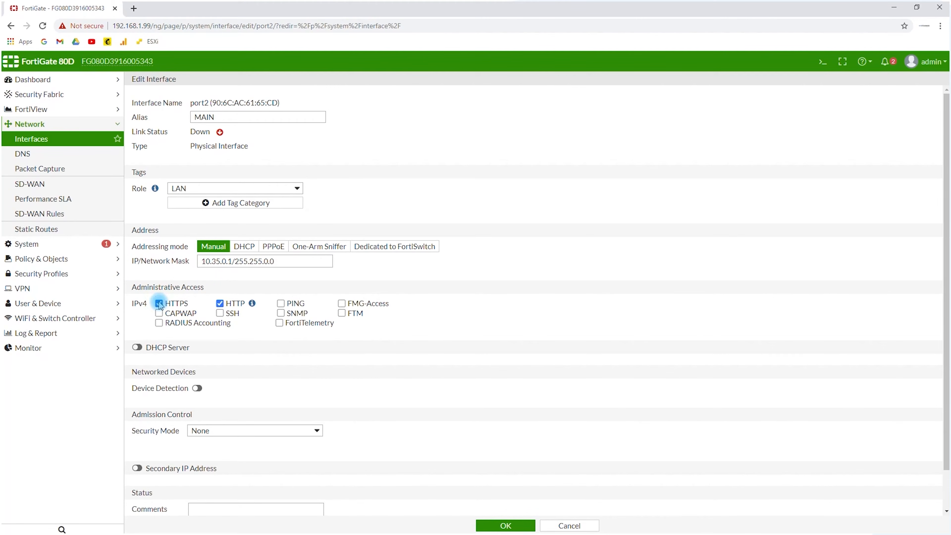
pyautogui.click(220, 313)
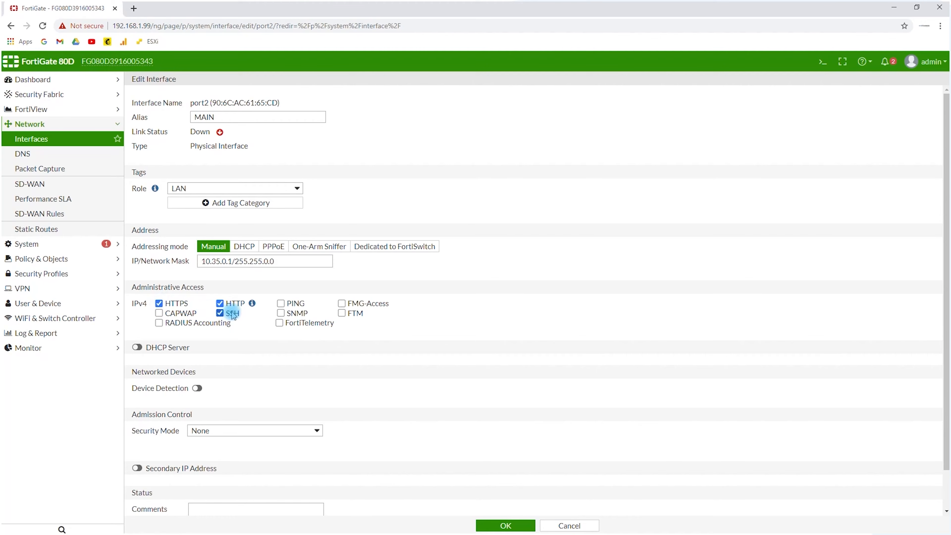
pyautogui.click(281, 303)
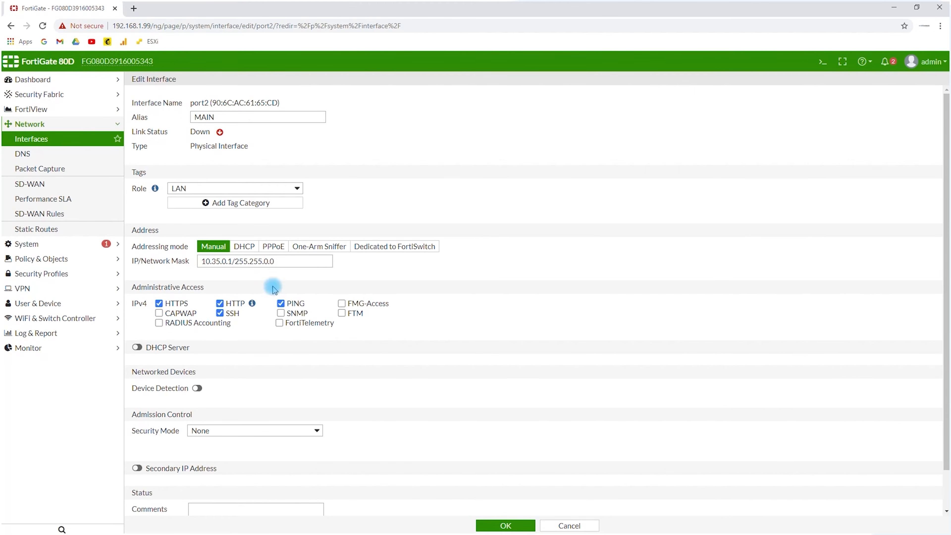
# Enable the DHCP server on port2 and set the starting IP of its address range to 10.35.0.100
pyautogui.click(138, 348)
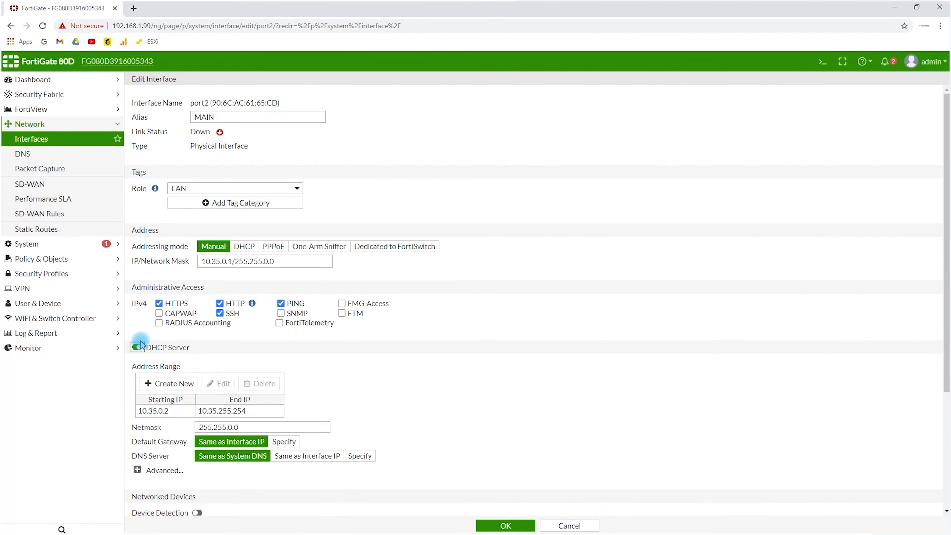
pyautogui.scroll(-4, 138, 349)
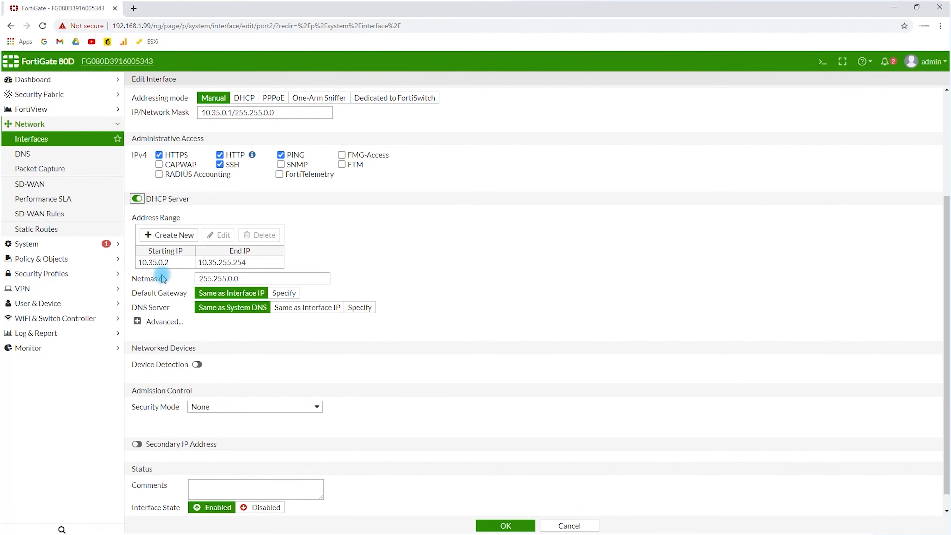
pyautogui.click(169, 264)
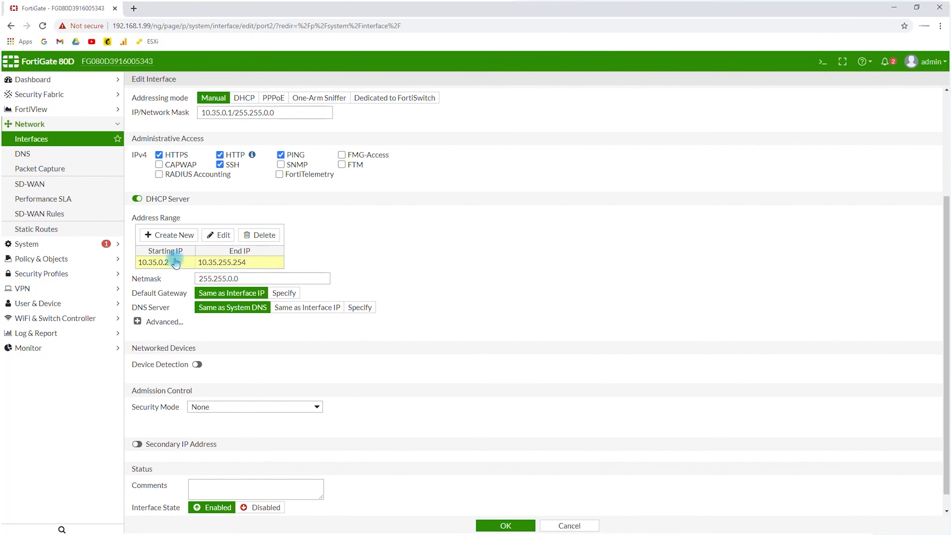
pyautogui.click(217, 235)
pyautogui.click(200, 263)
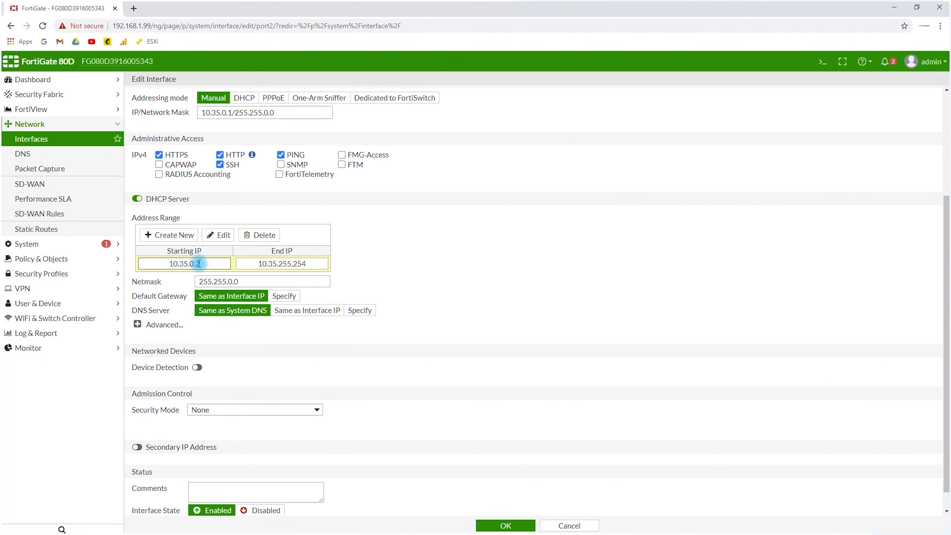
pyautogui.moveTo(195, 263); pyautogui.dragTo(207, 264)
pyautogui.write('100')
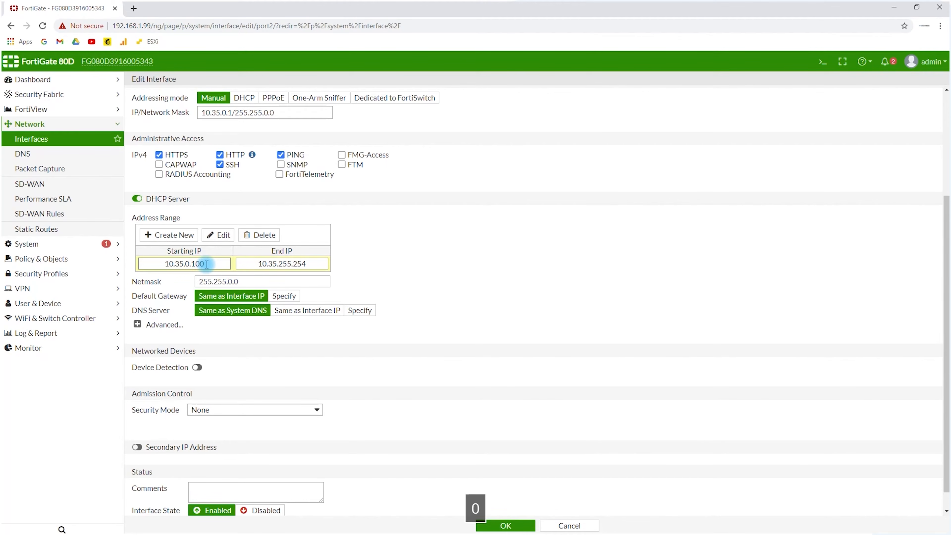
pyautogui.click(304, 263)
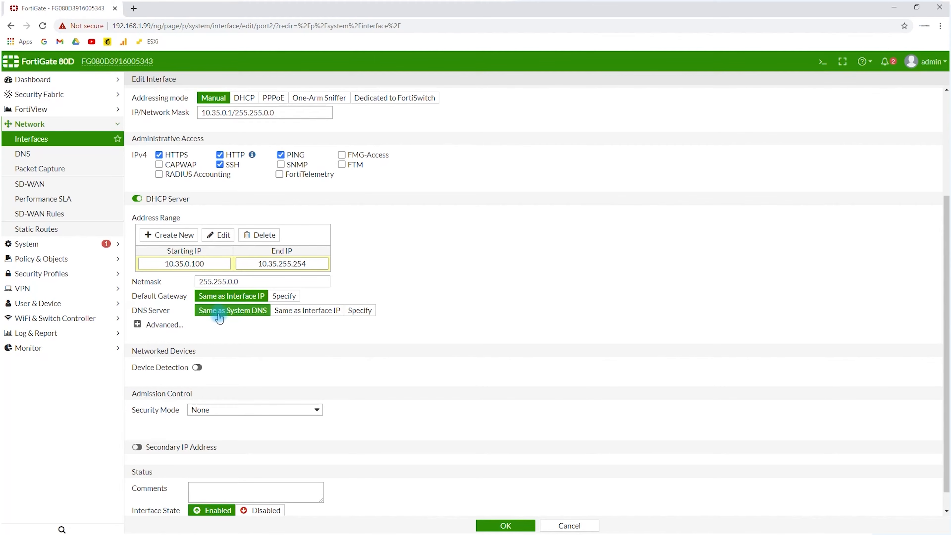
pyautogui.click(139, 323)
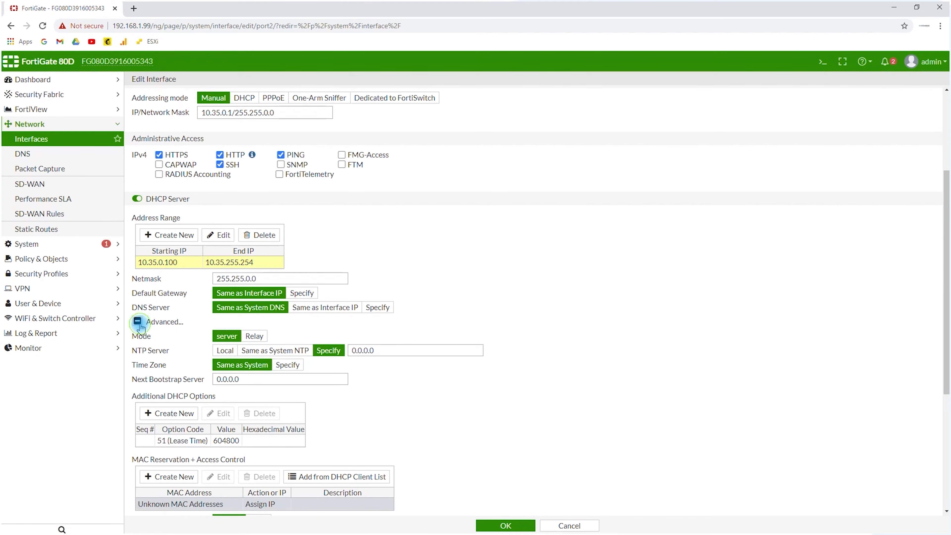
pyautogui.click(138, 322)
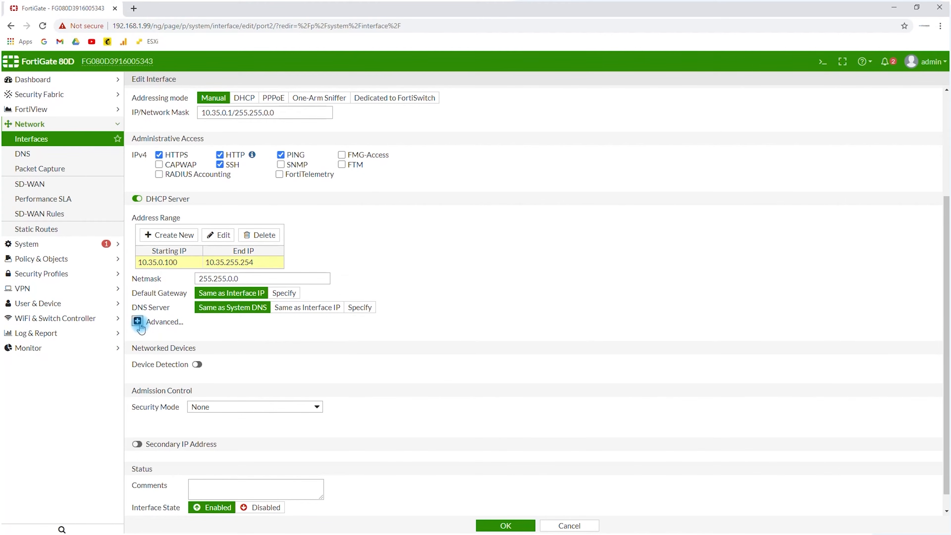
# Enable device detection and active scanning for port2, keeping the security mode at None
pyautogui.scroll(-1, 295, 296)
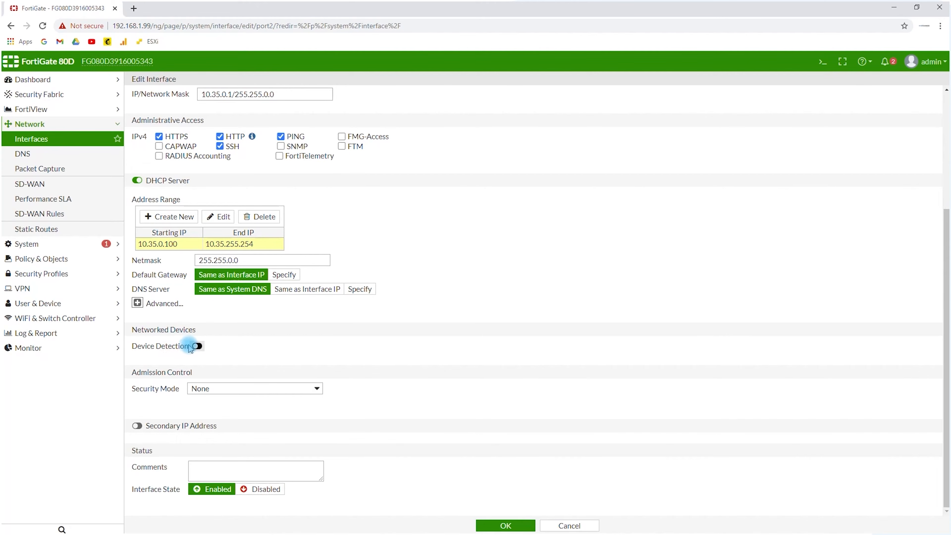
pyautogui.click(197, 345)
pyautogui.click(198, 360)
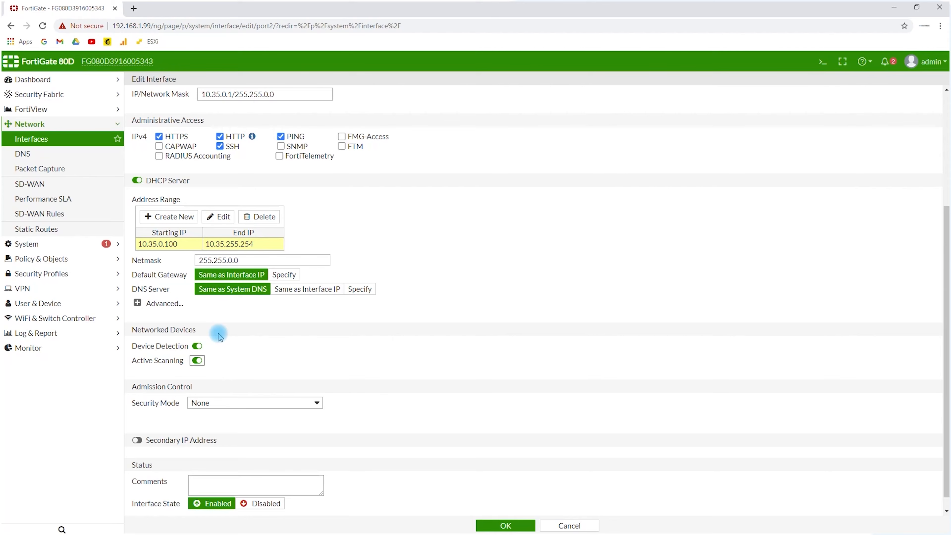
pyautogui.scroll(-1, 216, 339)
pyautogui.scroll(2, 202, 359)
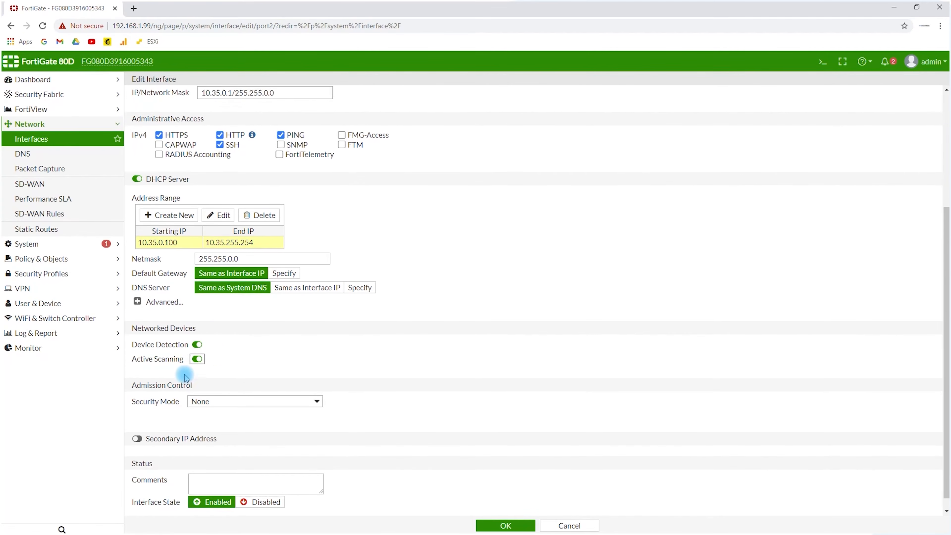
pyautogui.scroll(-1, 159, 400)
pyautogui.click(199, 389)
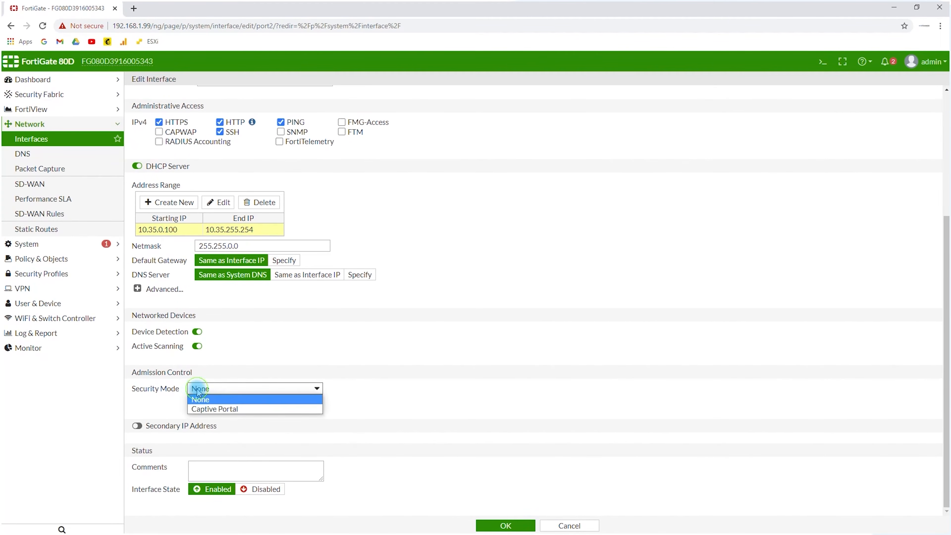
pyautogui.click(375, 373)
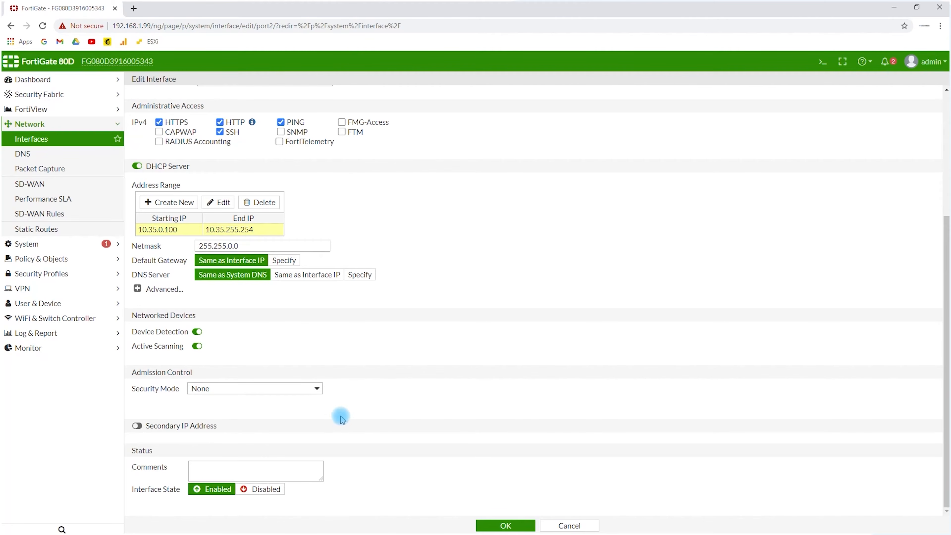
# Add the comment "This is the VLAN 35..." to port2 and save the interface settings
pyautogui.click(208, 471)
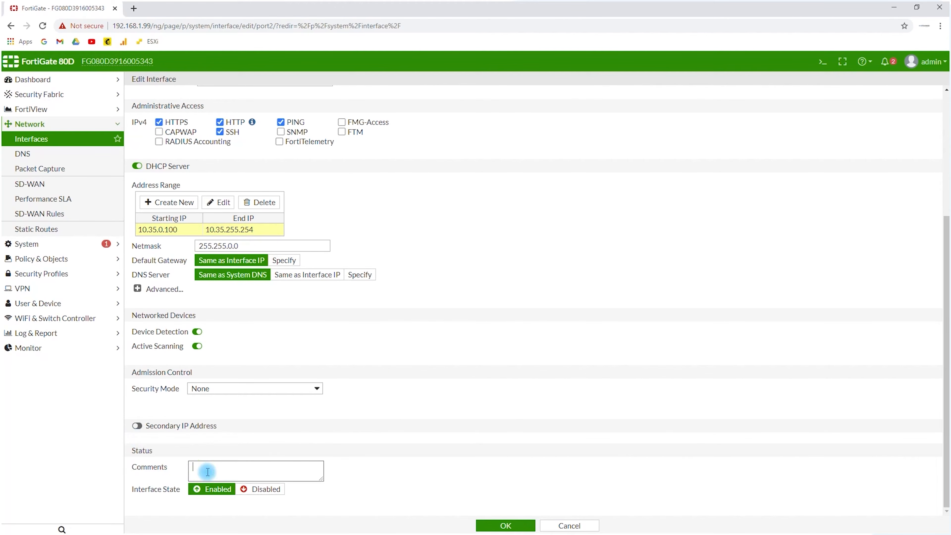
pyautogui.write('Thid')
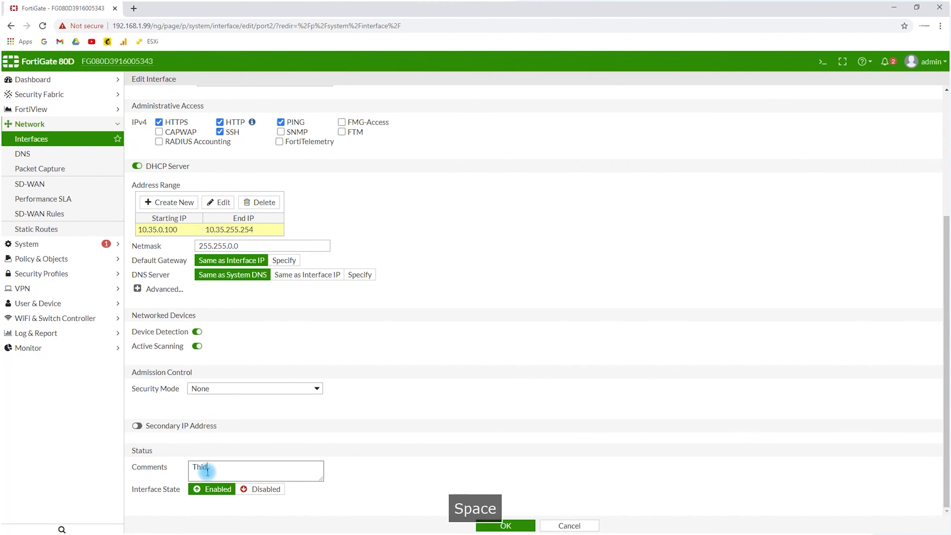
pyautogui.press('BackSpace')
pyautogui.write('s')
pyautogui.press('BackSpace')
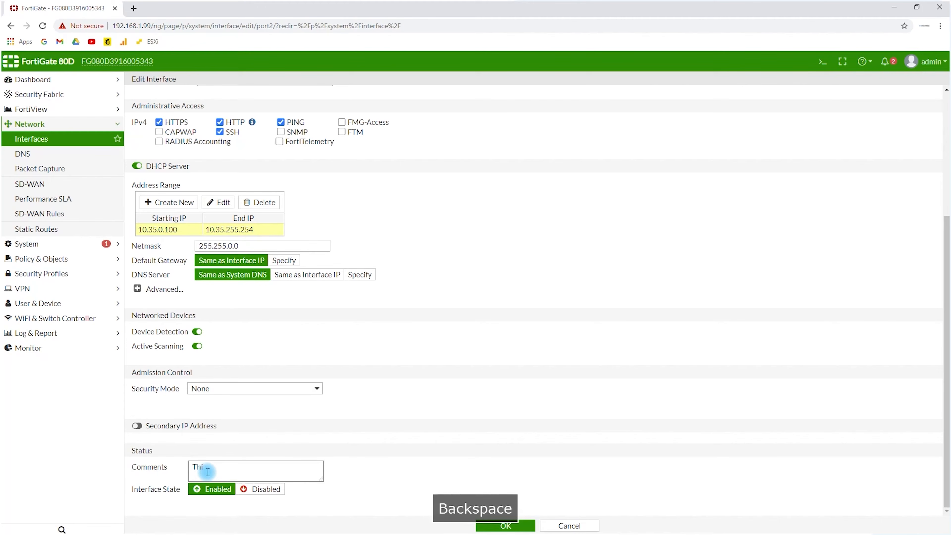
pyautogui.write('s is the')
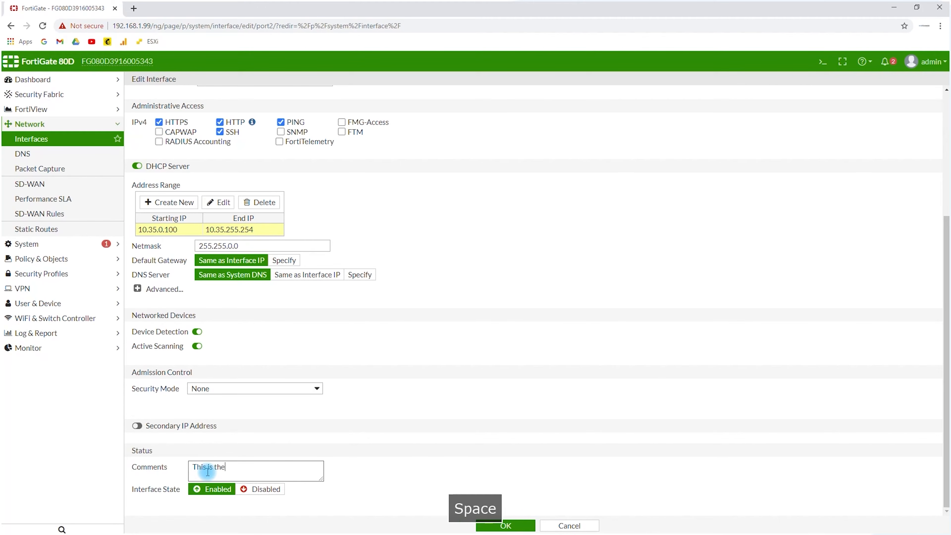
pyautogui.write(' VLAN 35')
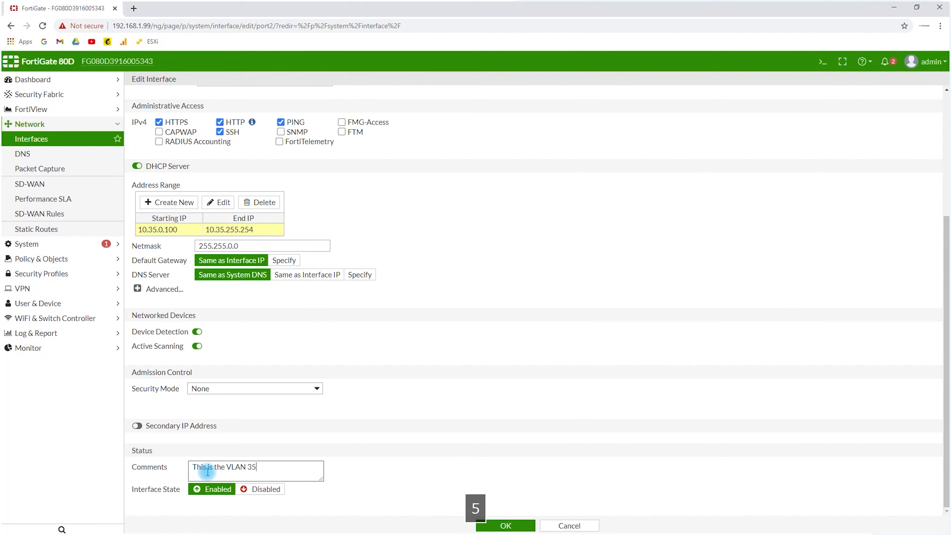
pyautogui.write('...')
pyautogui.scroll(5, 378, 423)
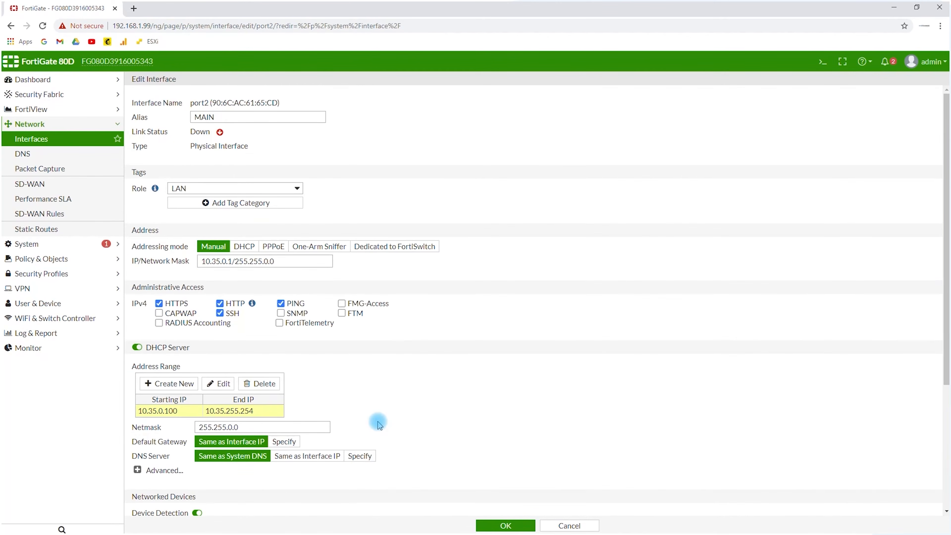
pyautogui.scroll(-6, 378, 423)
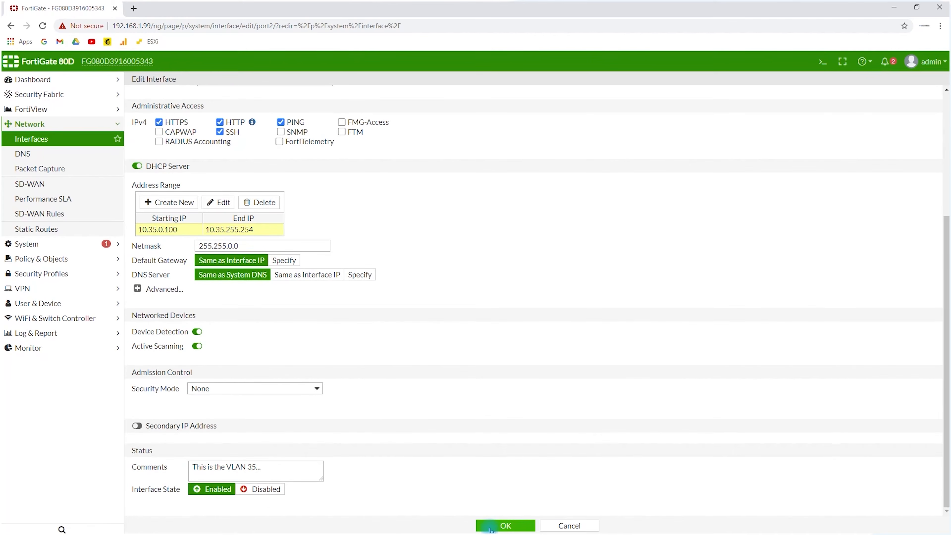
pyautogui.click(504, 525)
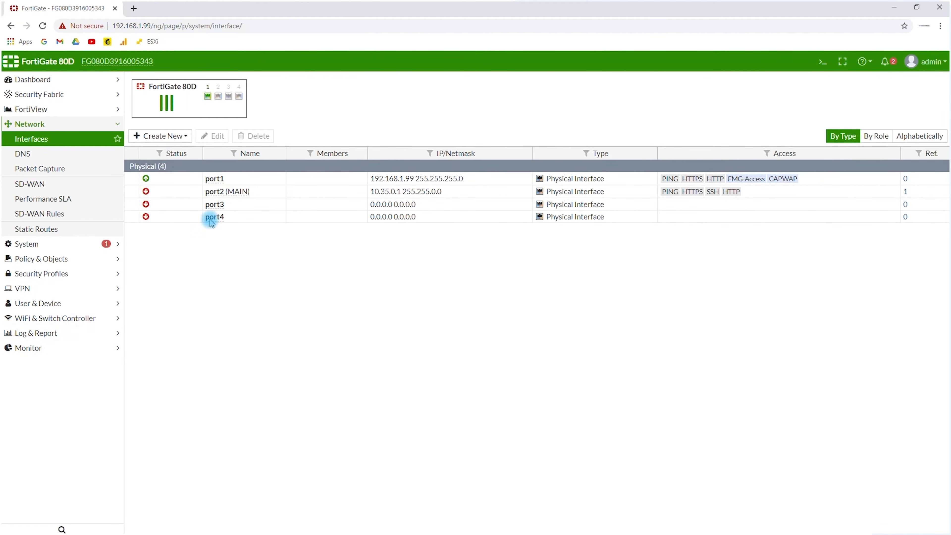
pyautogui.moveTo(223, 204)
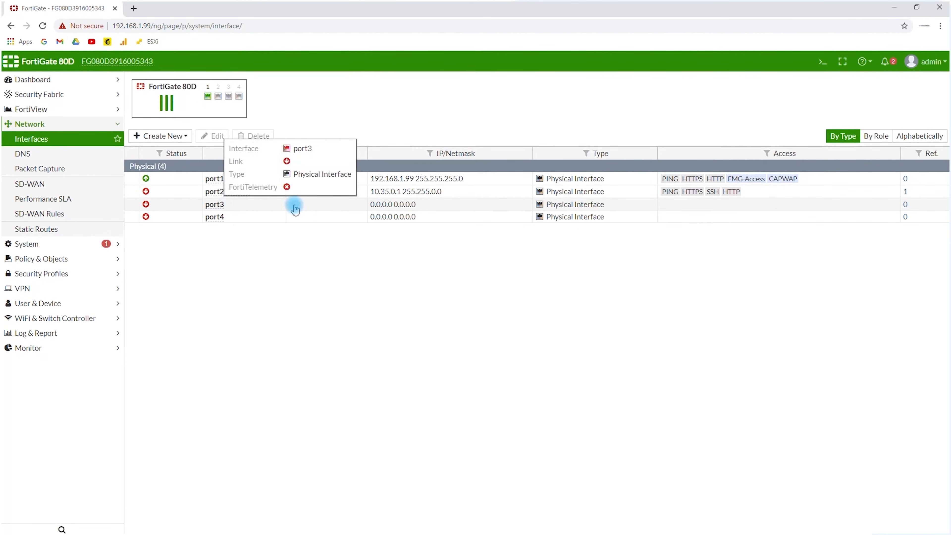
pyautogui.hotkey('alt', 'Tab')
pyautogui.hotkey('alt', 'Tab')
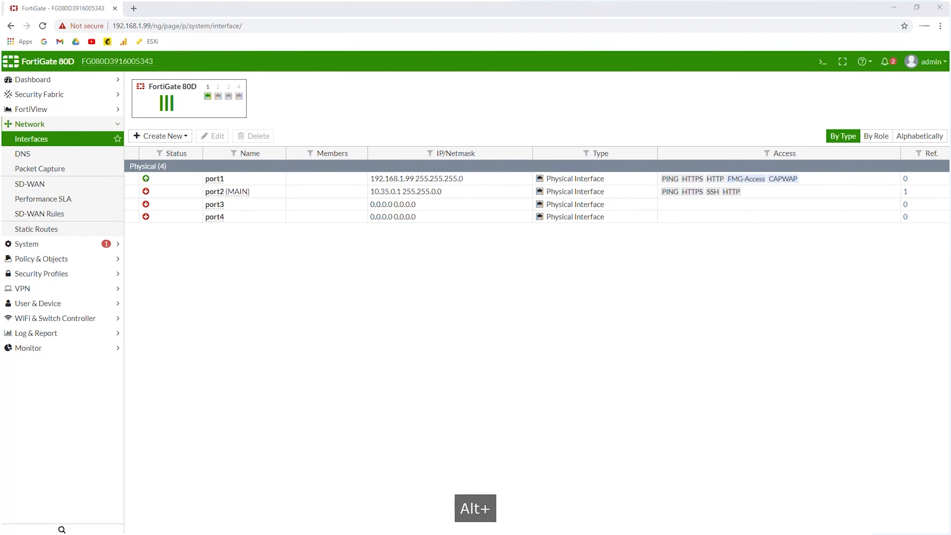
pyautogui.scroll(2, 244, 322)
pyautogui.scroll(-2, 247, 326)
pyautogui.moveTo(233, 298); pyautogui.dragTo(350, 317)
pyautogui.click(356, 324)
pyautogui.hotkey('alt', 'Tab')
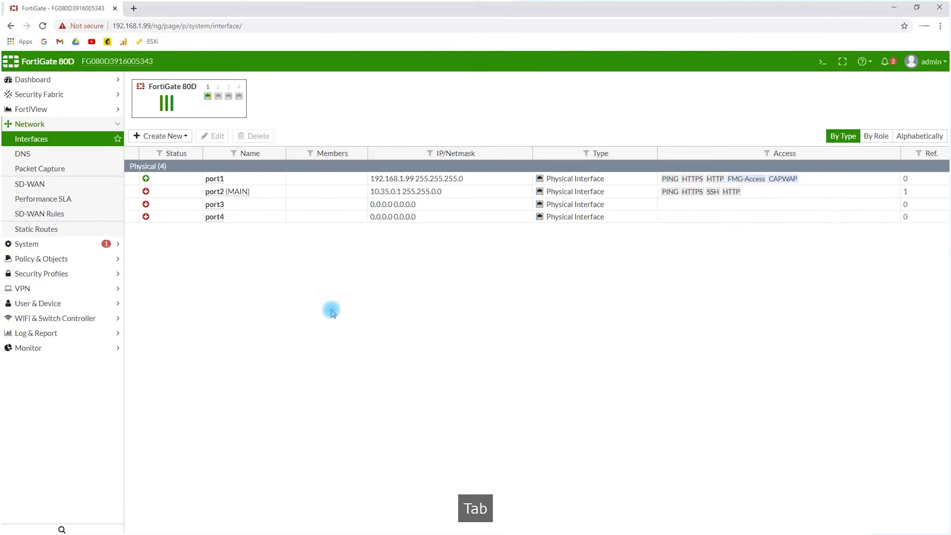
# Start a new interface and name it IOT1_VLAN15
pyautogui.click(149, 137)
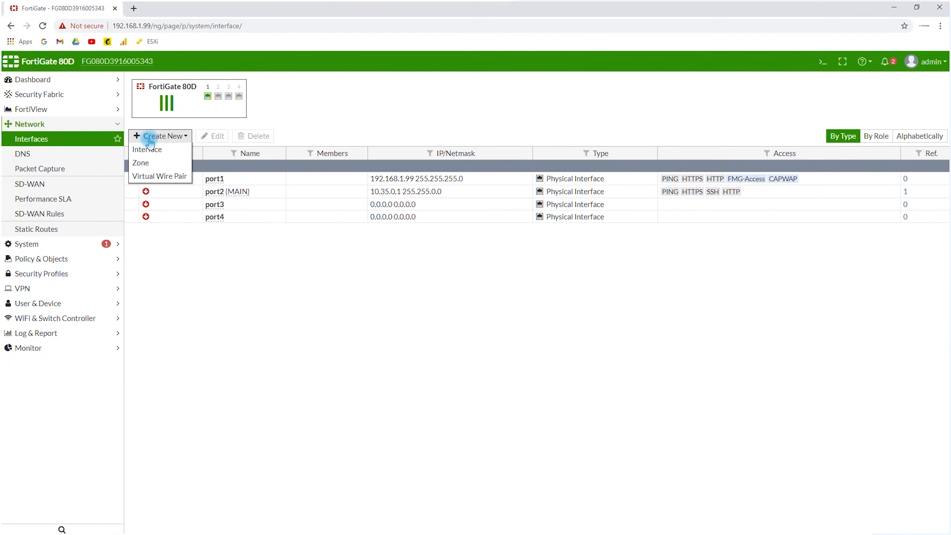
pyautogui.click(149, 152)
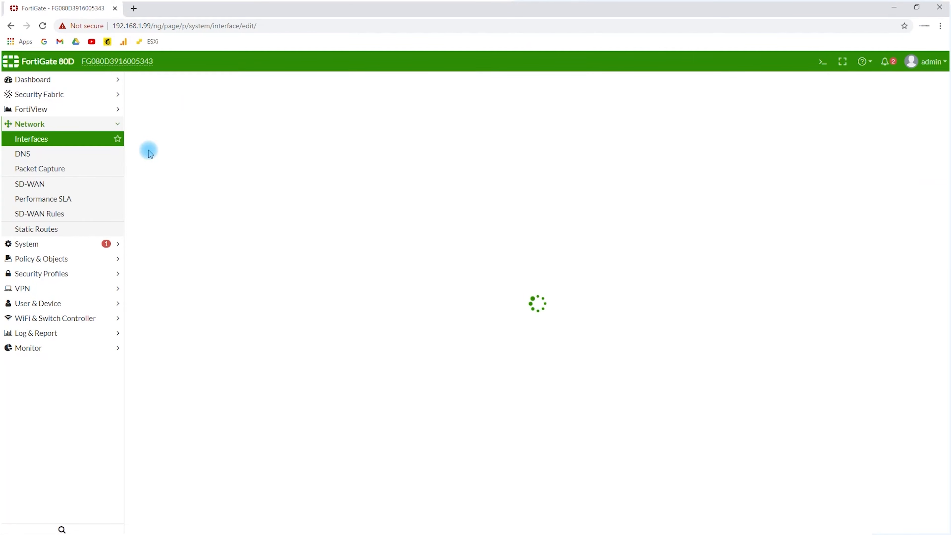
pyautogui.click(231, 105)
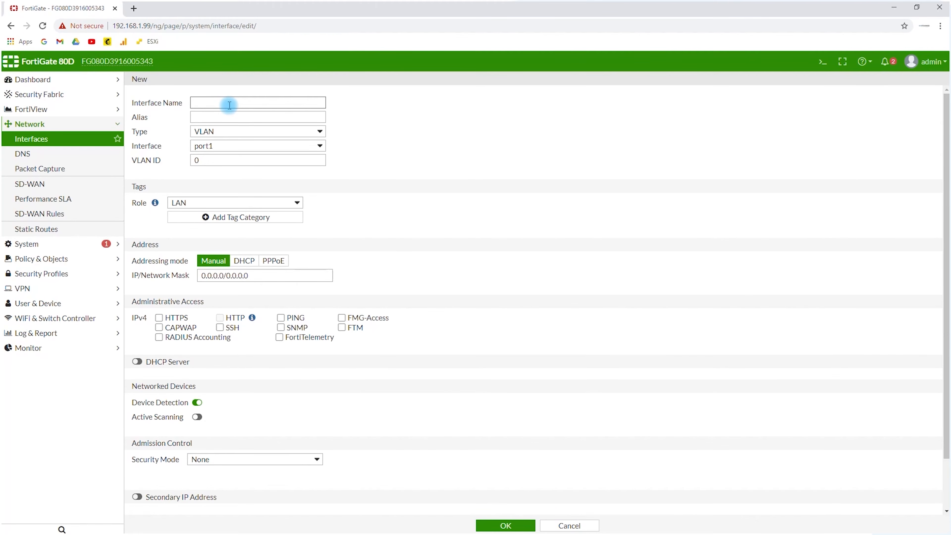
pyautogui.write('TIO')
pyautogui.press('BackSpace')
pyautogui.press('BackSpace')
pyautogui.press('BackSpace')
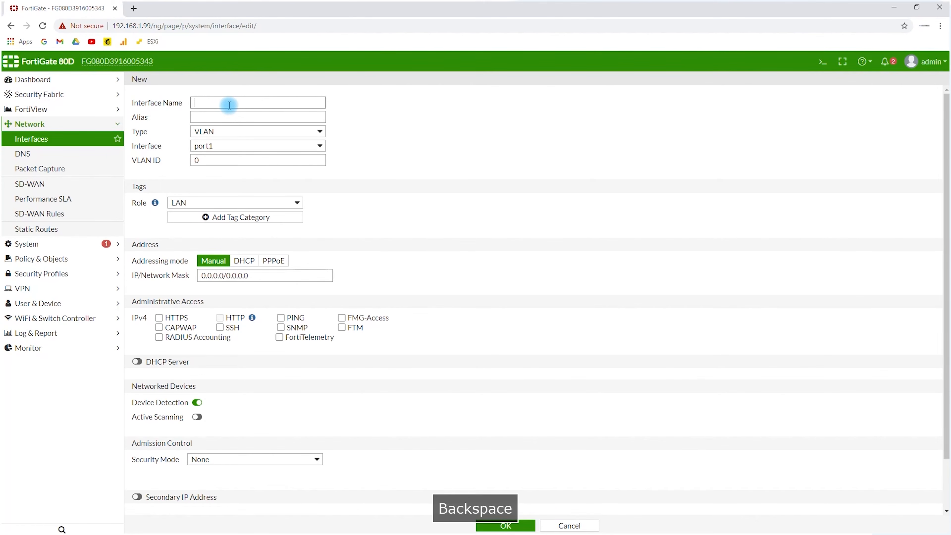
pyautogui.write('IOT1_VLAN')
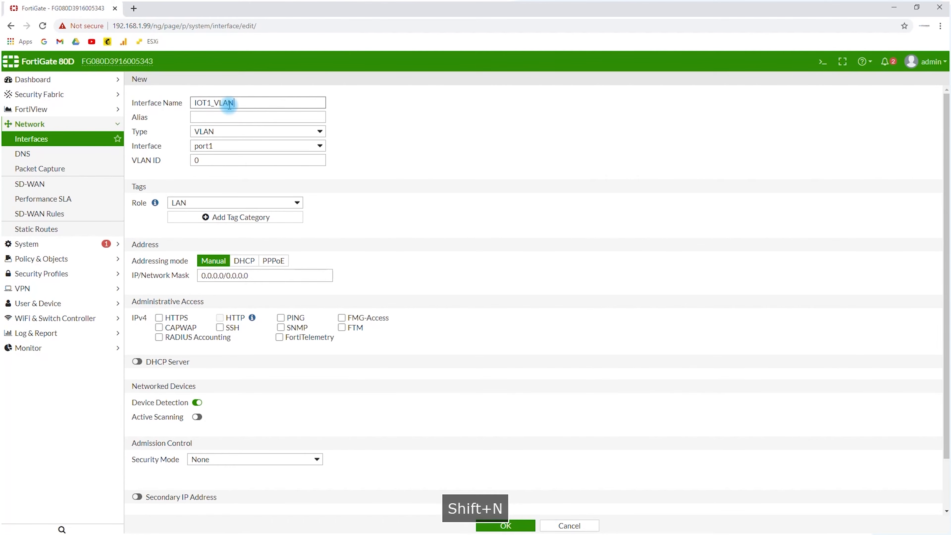
pyautogui.write('15')
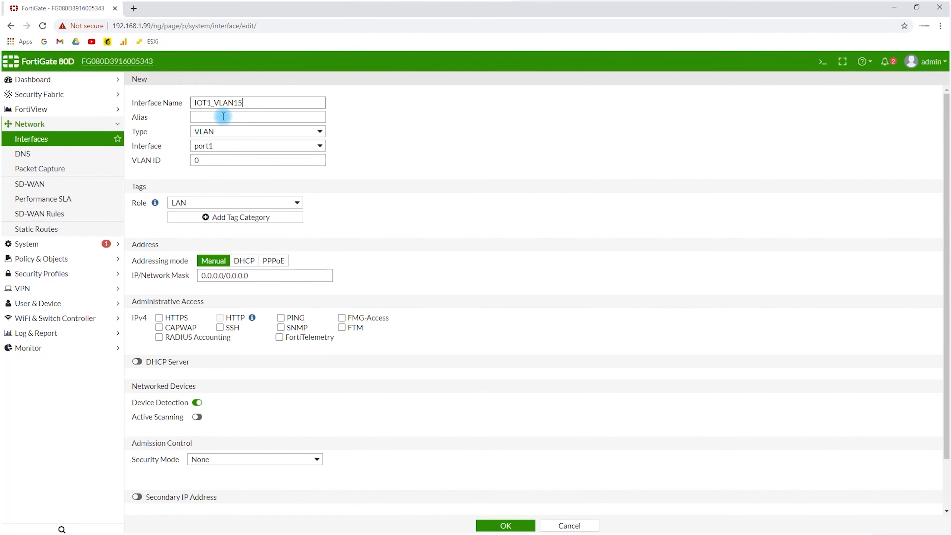
# Copy the IOT1 part of the interface name into the alias
pyautogui.moveTo(212, 103); pyautogui.dragTo(169, 98)
pyautogui.hotkey('ctrl', 'c')
pyautogui.click(202, 117)
pyautogui.hotkey('ctrl', 'v')
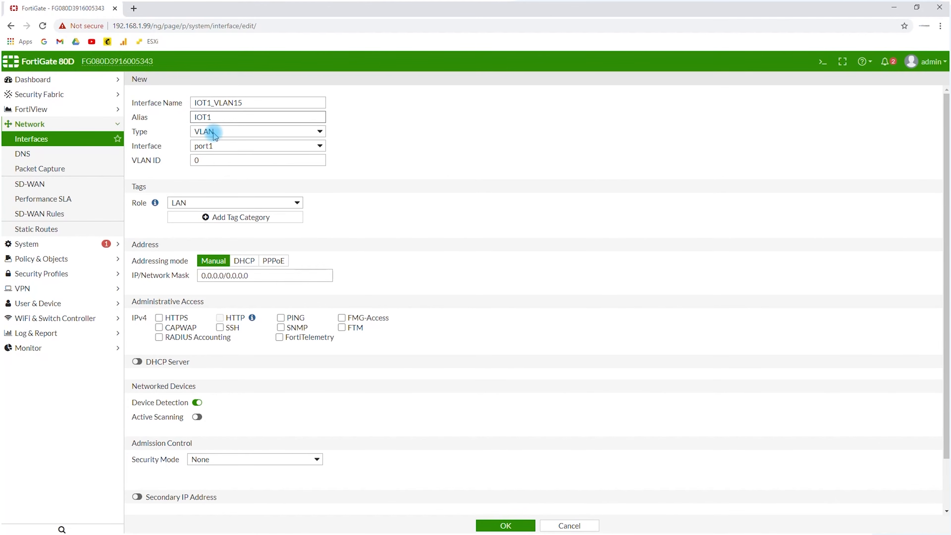
# Keep the interface type as VLAN, choose port3 as its parent interface and set the VLAN ID to 15
pyautogui.click(213, 131)
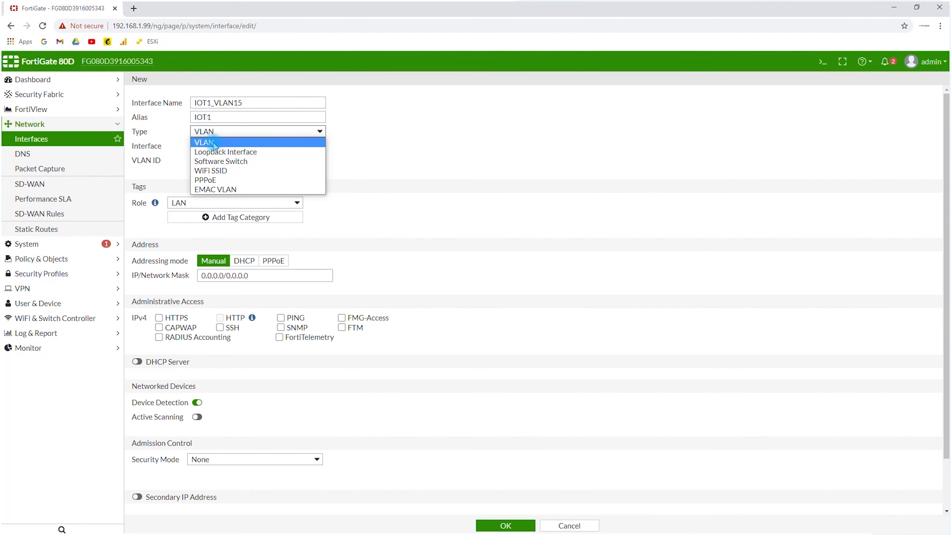
pyautogui.click(215, 142)
pyautogui.click(215, 150)
pyautogui.click(215, 173)
pyautogui.click(256, 158)
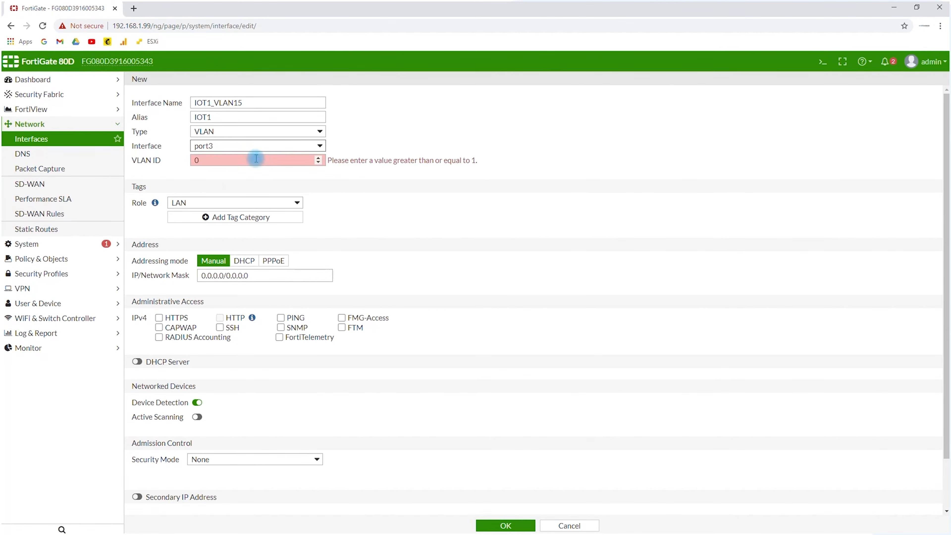
pyautogui.click(281, 160)
pyautogui.moveTo(254, 158); pyautogui.dragTo(131, 173)
pyautogui.write('15')
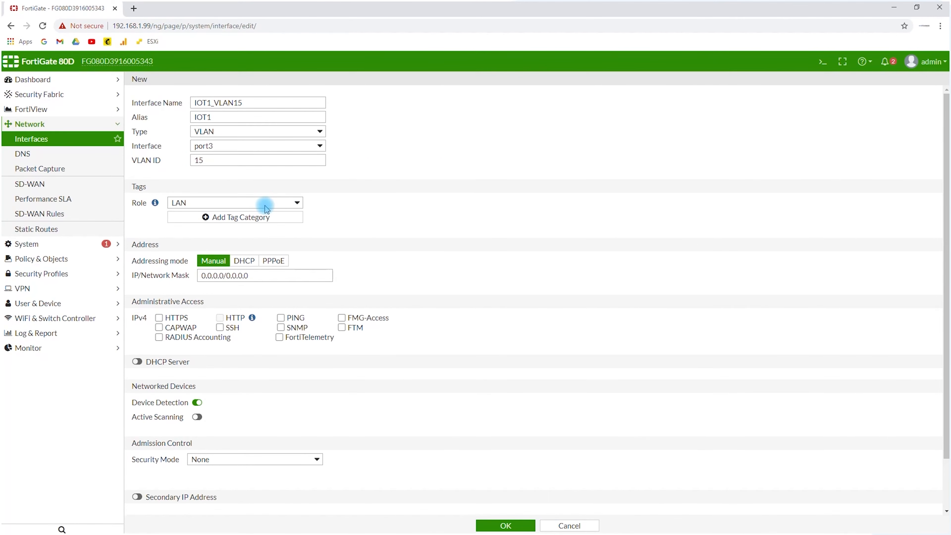
# Set the manual IP and network mask of the VLAN interface to 10.15.0.1/255.255.0.0
pyautogui.scroll(-2, 266, 208)
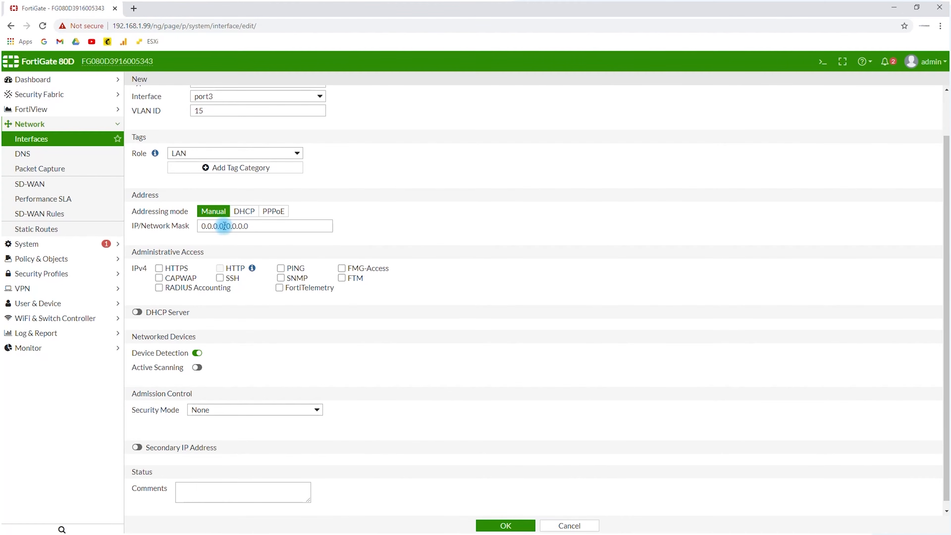
pyautogui.moveTo(223, 226); pyautogui.dragTo(124, 222)
pyautogui.write('10.')
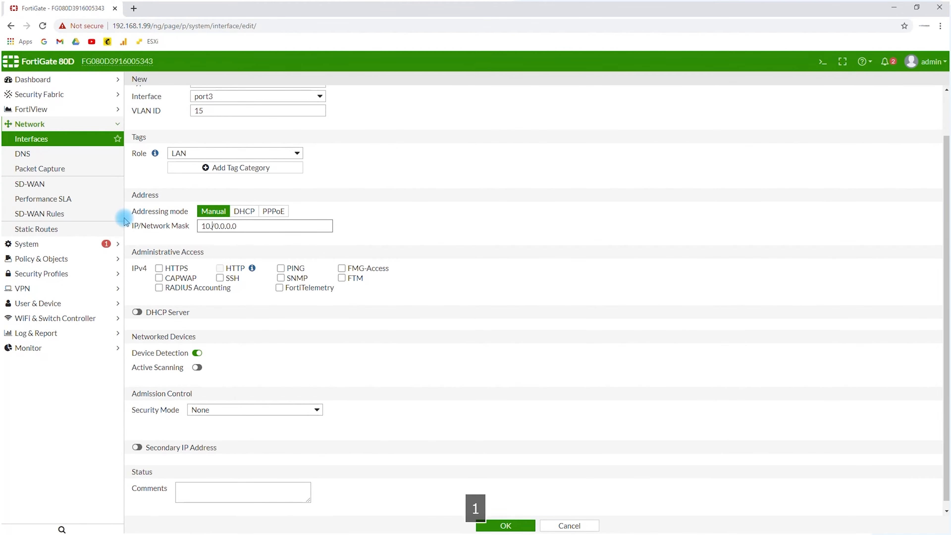
pyautogui.write('15.0.1')
pyautogui.moveTo(236, 226); pyautogui.dragTo(326, 221)
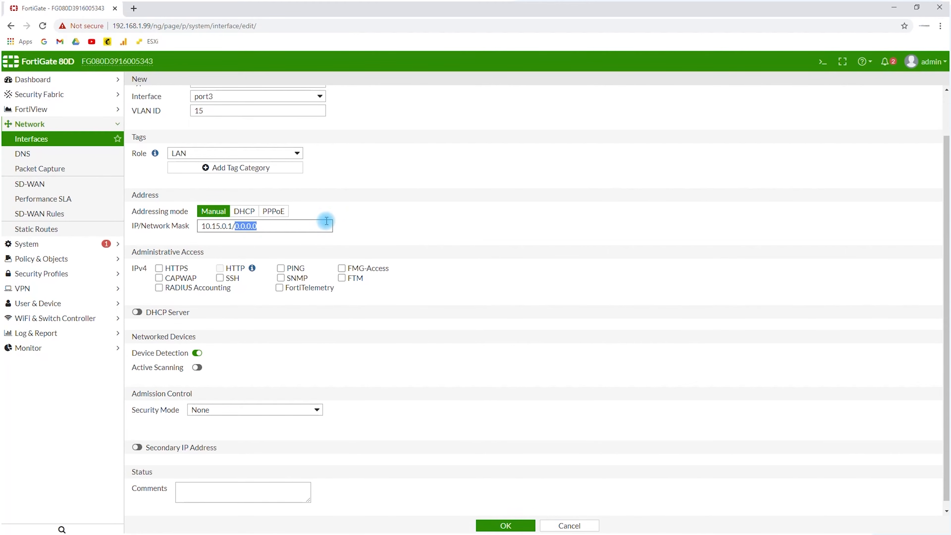
pyautogui.write('255')
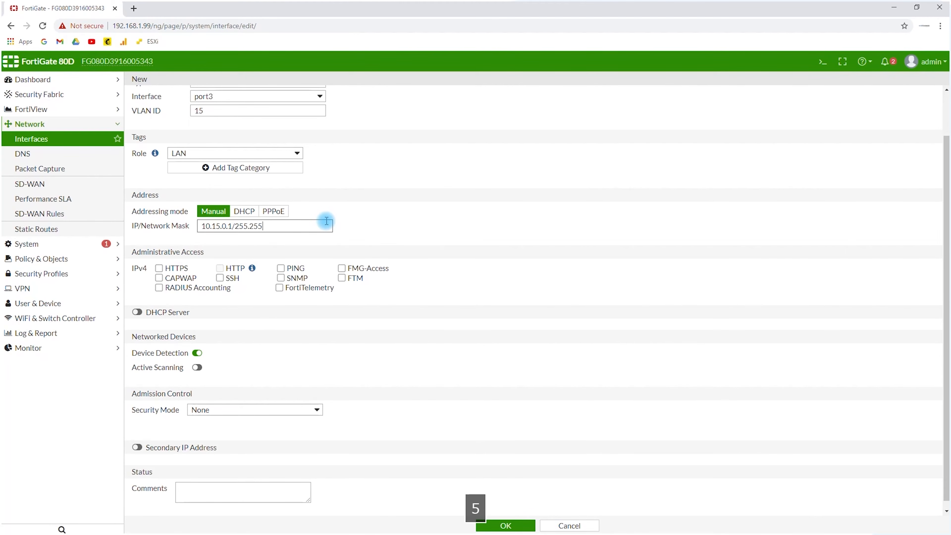
pyautogui.write('.255.0.0')
# Allow only PING as IPv4 administrative access on the VLAN interface
pyautogui.click(159, 268)
pyautogui.click(165, 270)
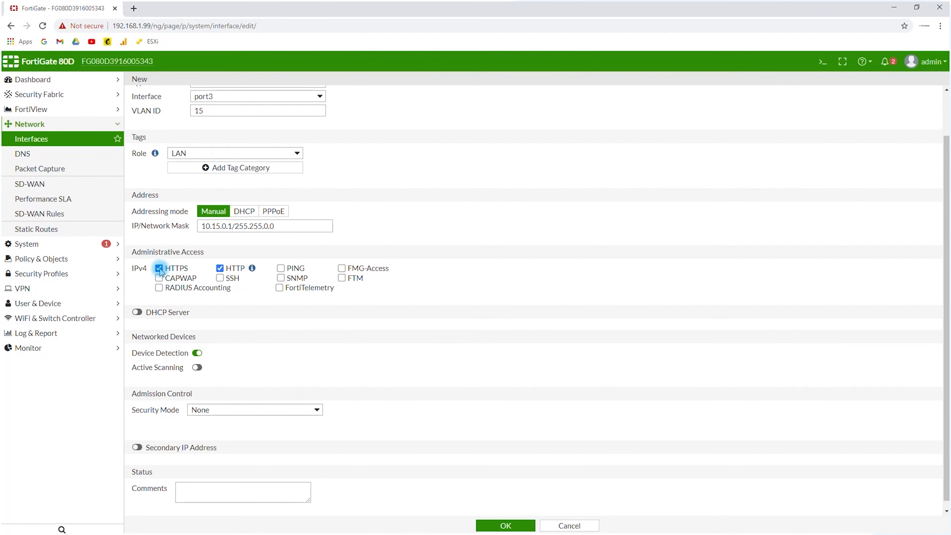
pyautogui.click(282, 270)
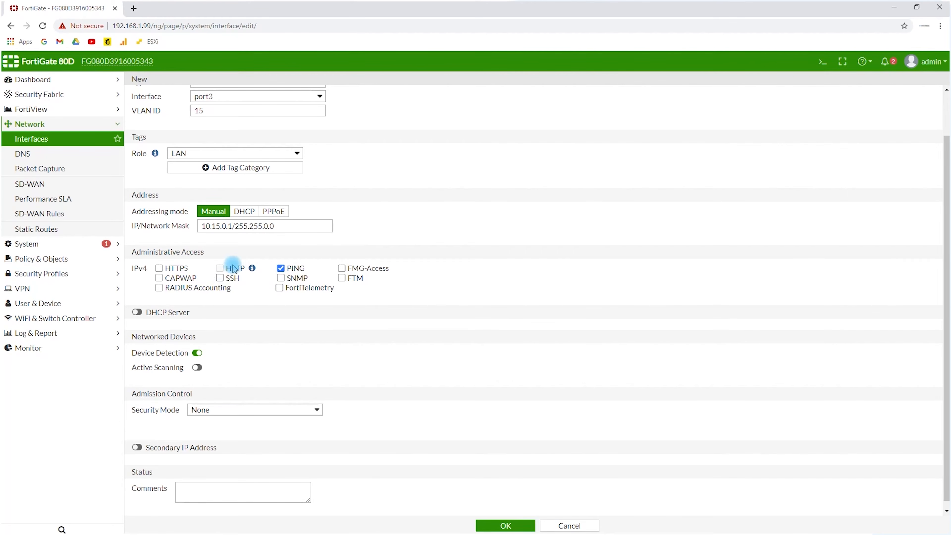
pyautogui.scroll(-1, 229, 276)
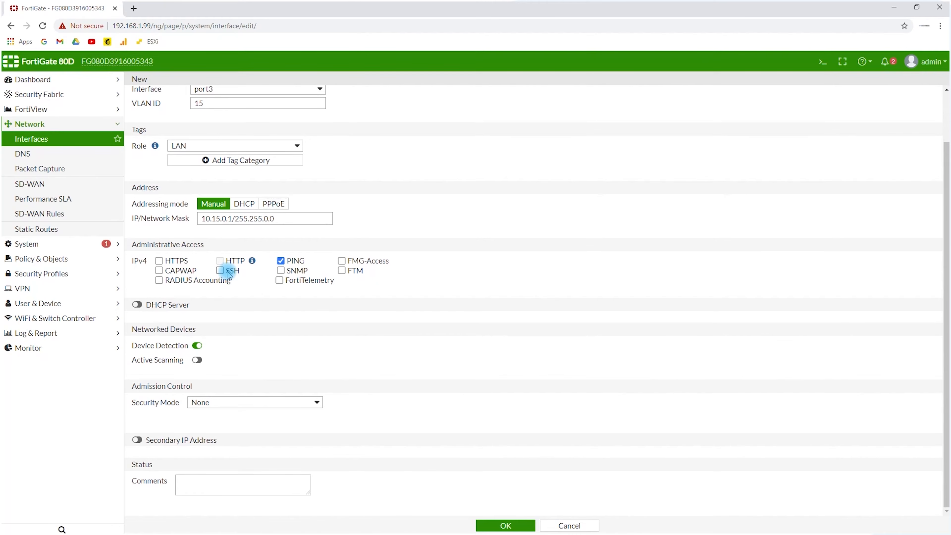
pyautogui.scroll(2, 220, 123)
pyautogui.scroll(-2, 221, 123)
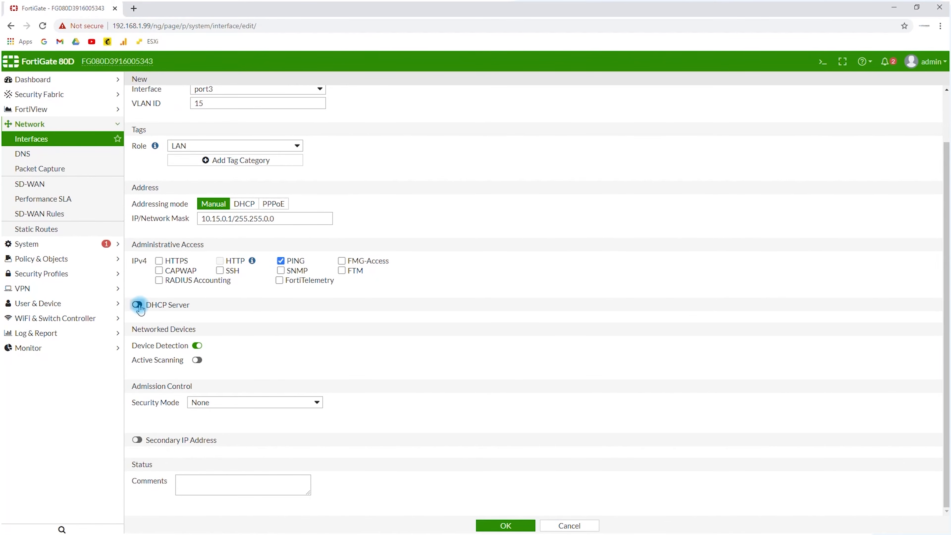
# Enable the DHCP server and active scanning for the VLAN interface, keeping the security mode at None
pyautogui.click(138, 305)
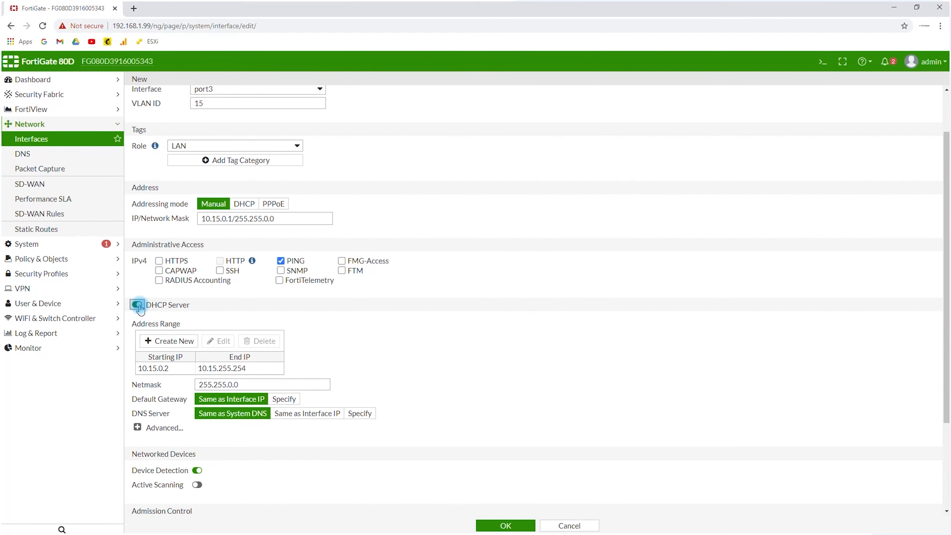
pyautogui.scroll(-3, 139, 308)
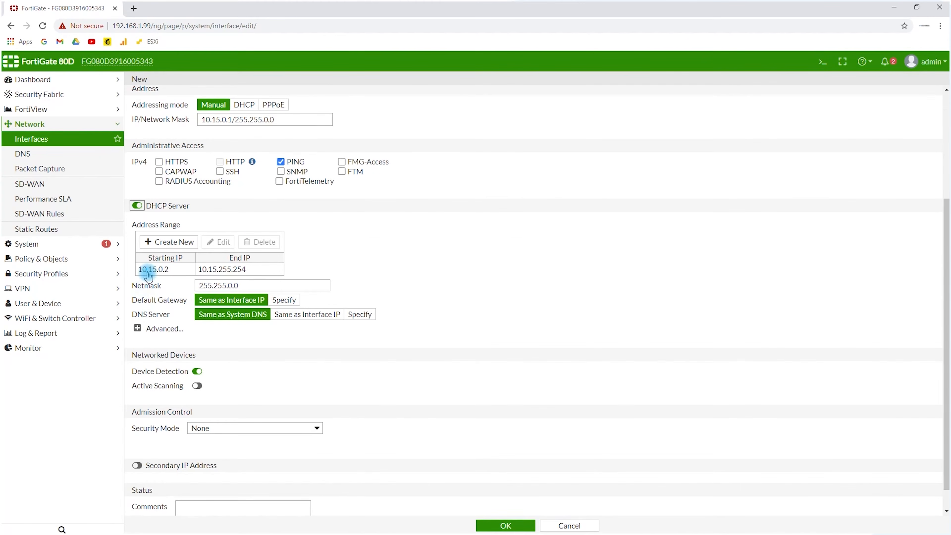
pyautogui.scroll(-1, 149, 271)
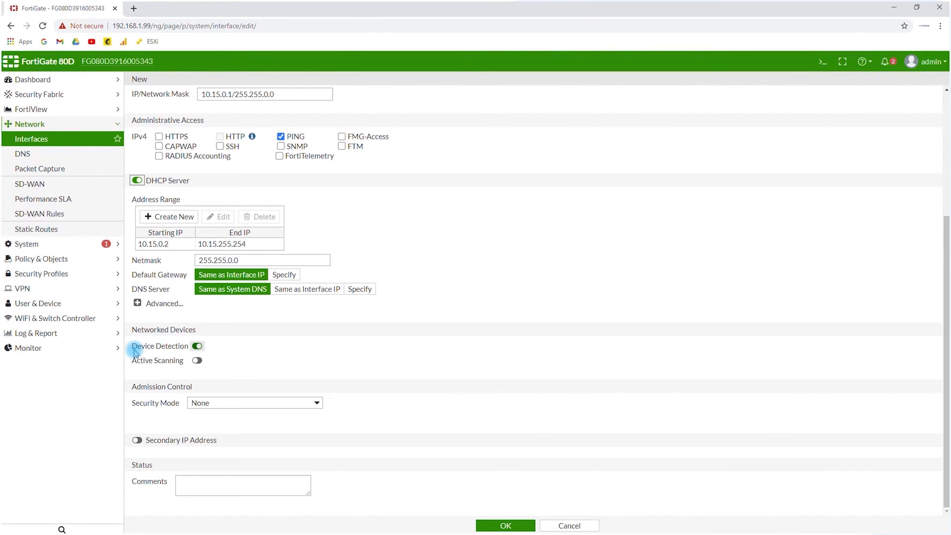
pyautogui.click(195, 362)
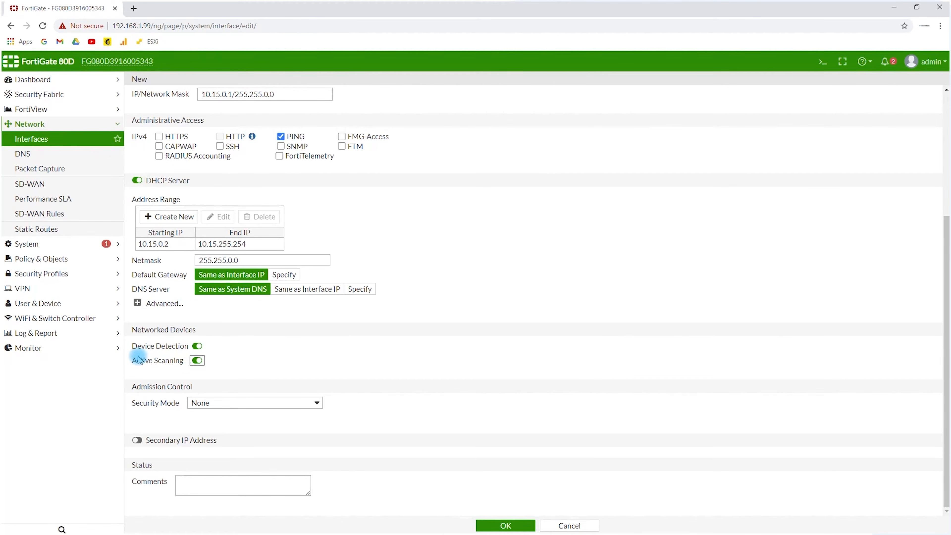
pyautogui.click(202, 402)
pyautogui.click(273, 376)
# Add the comment "This is the VLAN 15" and save the new VLAN interface
pyautogui.click(201, 486)
pyautogui.write('Thid i')
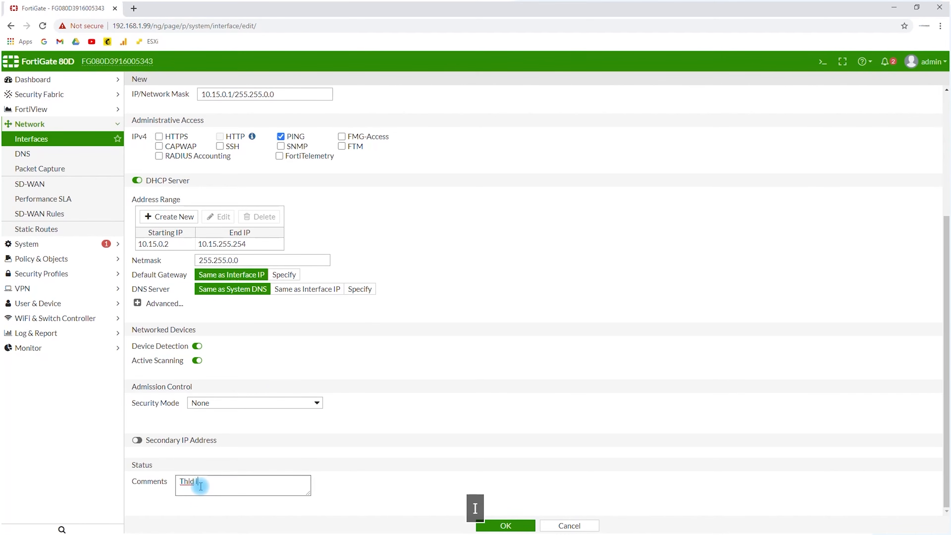
pyautogui.press('BackSpace')
pyautogui.press('BackSpace')
pyautogui.press('BackSpace')
pyautogui.write('s is the CKAB')
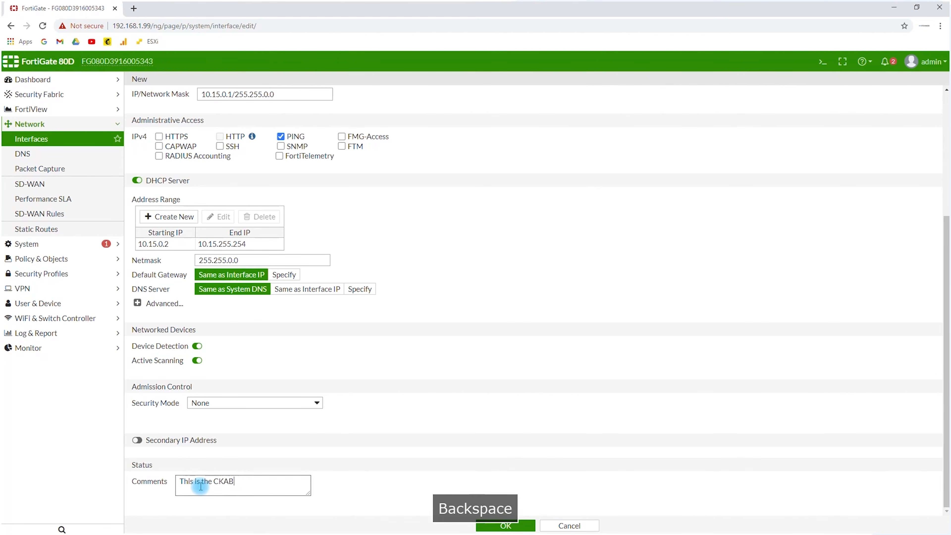
pyautogui.write(' V')
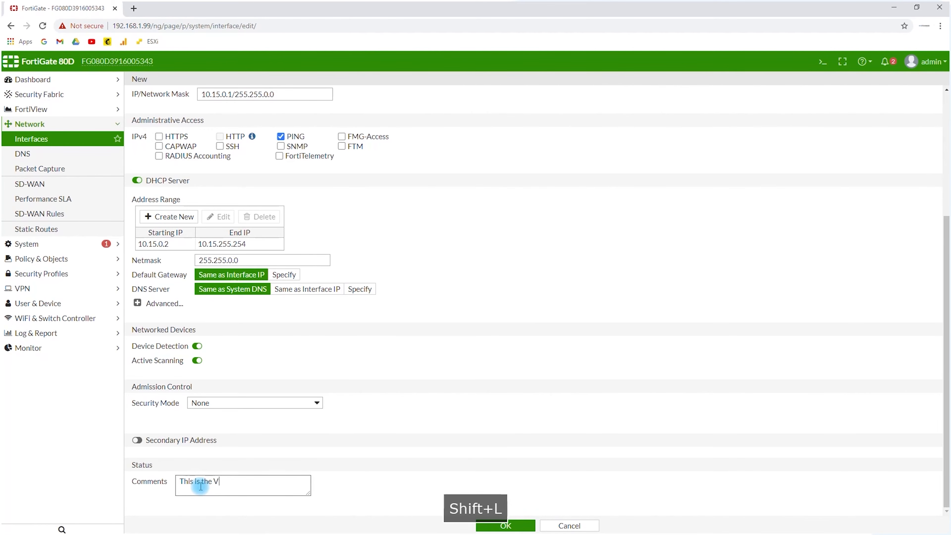
pyautogui.write('LAN 15')
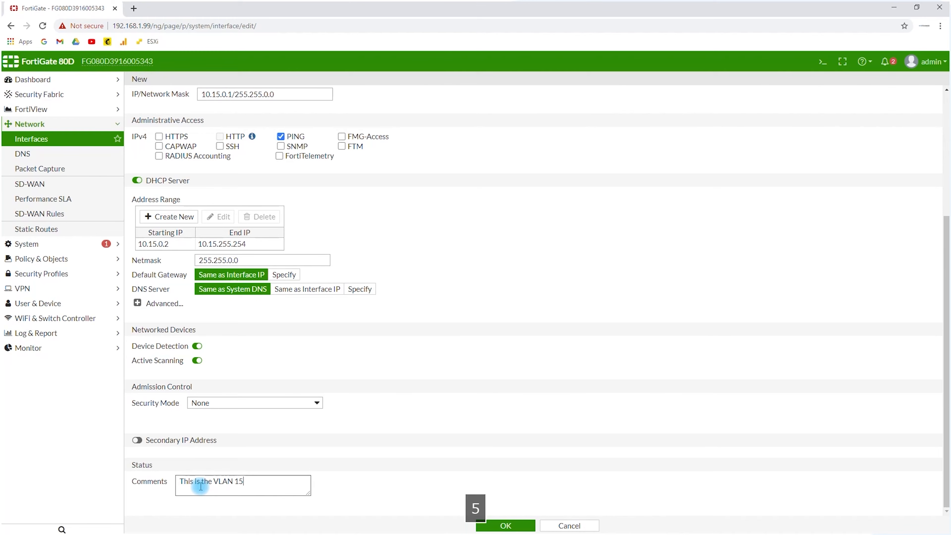
pyautogui.scroll(4, 410, 329)
pyautogui.scroll(-7, 446, 439)
pyautogui.click(502, 525)
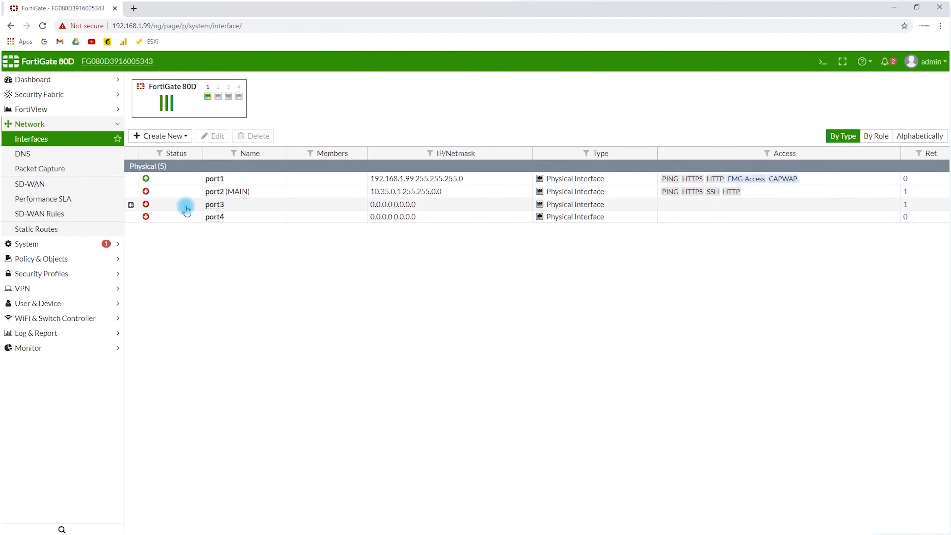
# Expand port3 in the interface list to check the VLAN interface created under it
pyautogui.click(131, 205)
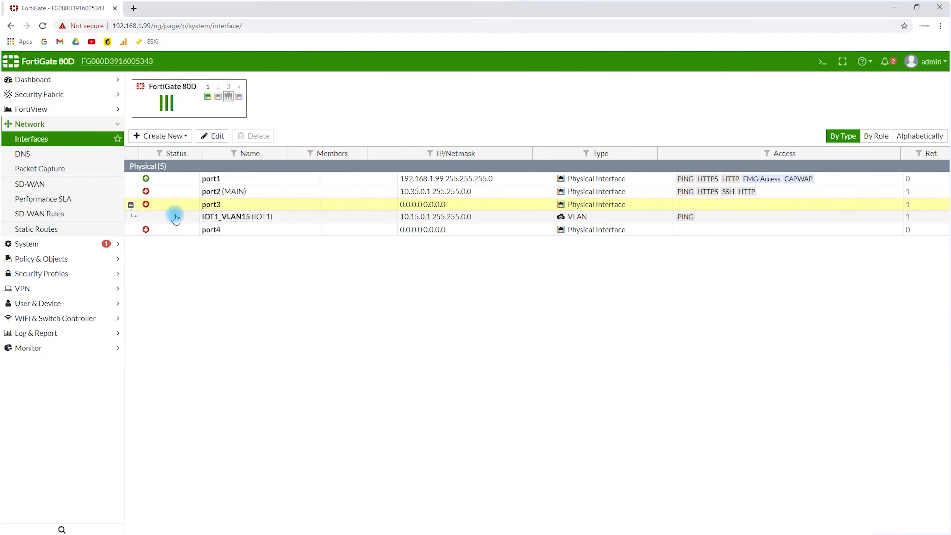
pyautogui.moveTo(212, 217)
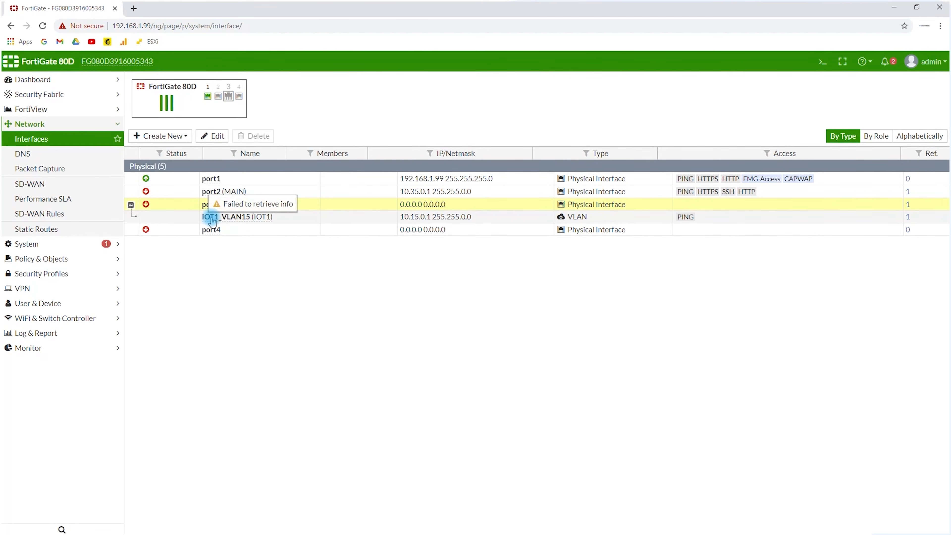
pyautogui.click(184, 137)
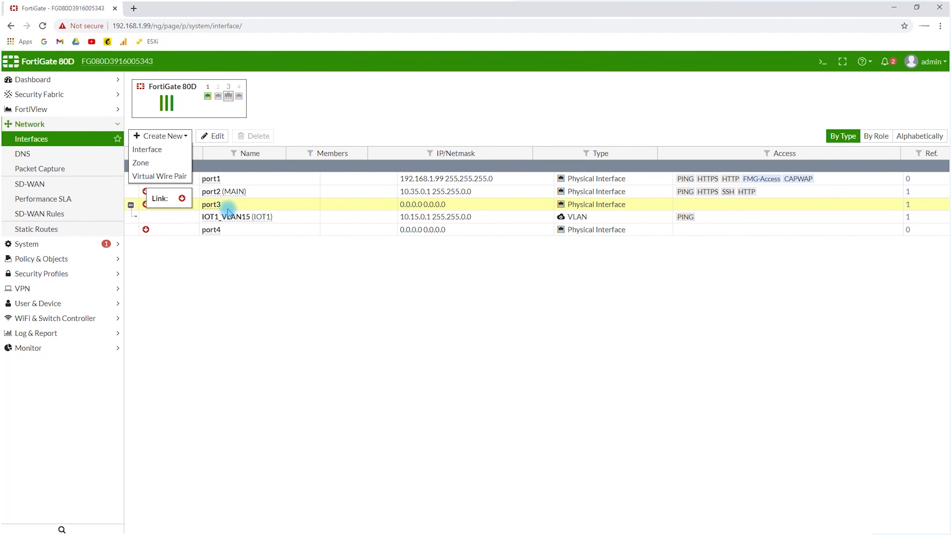
pyautogui.click(376, 324)
# Switch to the SecureCRT serial console and log in to the FortiGate as admin with the account password
pyautogui.hotkey('alt', 'Tab')
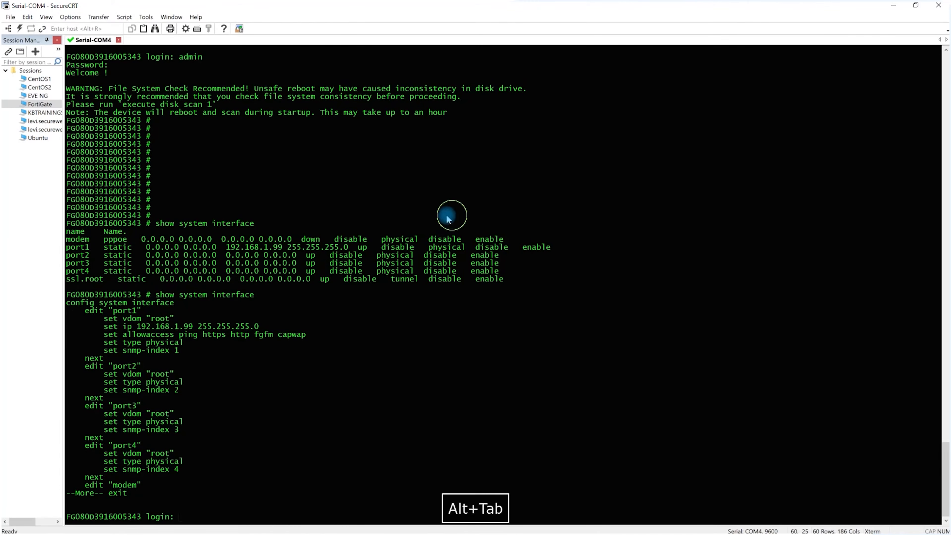
pyautogui.press('Return')
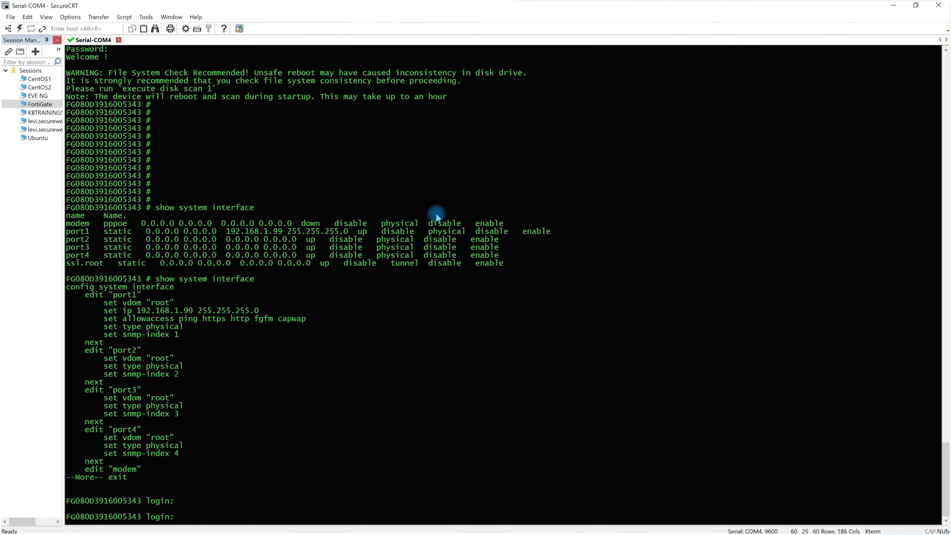
pyautogui.write('K@')
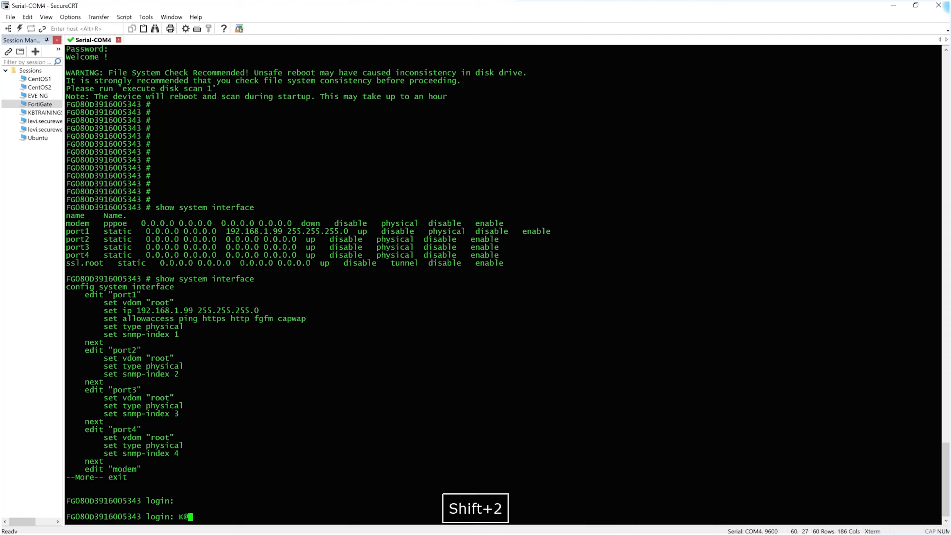
pyautogui.press('BackSpace')
pyautogui.press('BackSpace')
pyautogui.write('admin')
pyautogui.press('Return')
pyautogui.write('*')
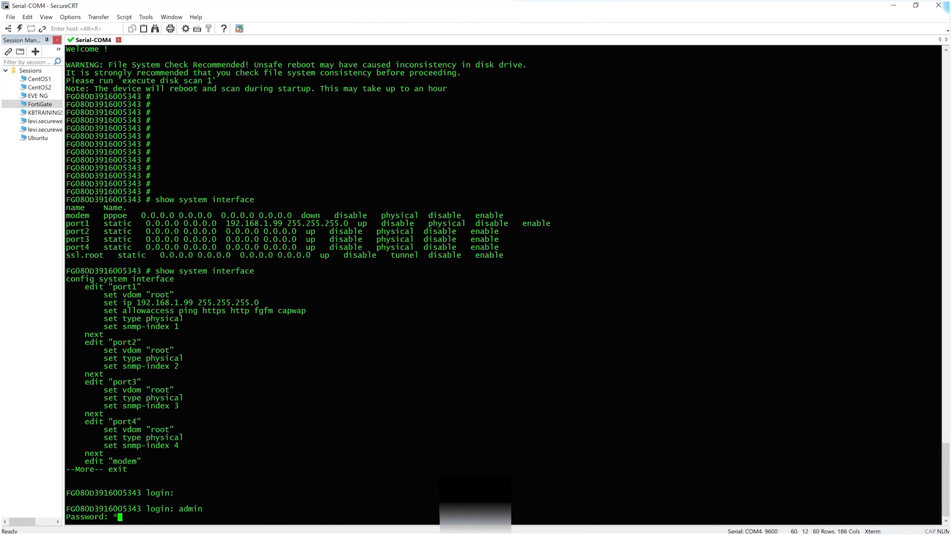
pyautogui.write('**********')
pyautogui.press('Return')
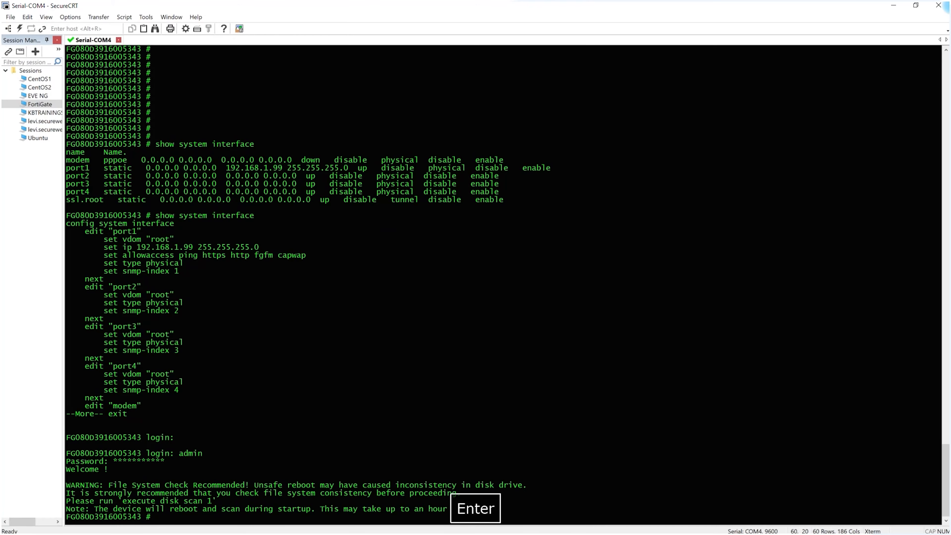
# Check the device name details in the FortiGate web interface and return to the serial console
pyautogui.press('Return')
pyautogui.press('Return')
pyautogui.press('Return')
pyautogui.press('Return')
pyautogui.press('Return')
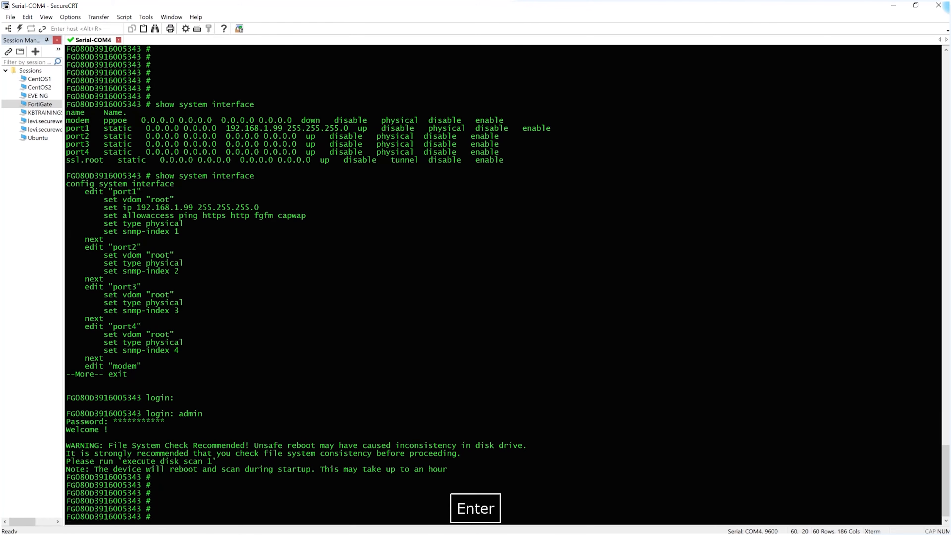
pyautogui.press('Return')
pyautogui.press('Return')
pyautogui.press('Return')
pyautogui.hotkey('alt', 'Tab')
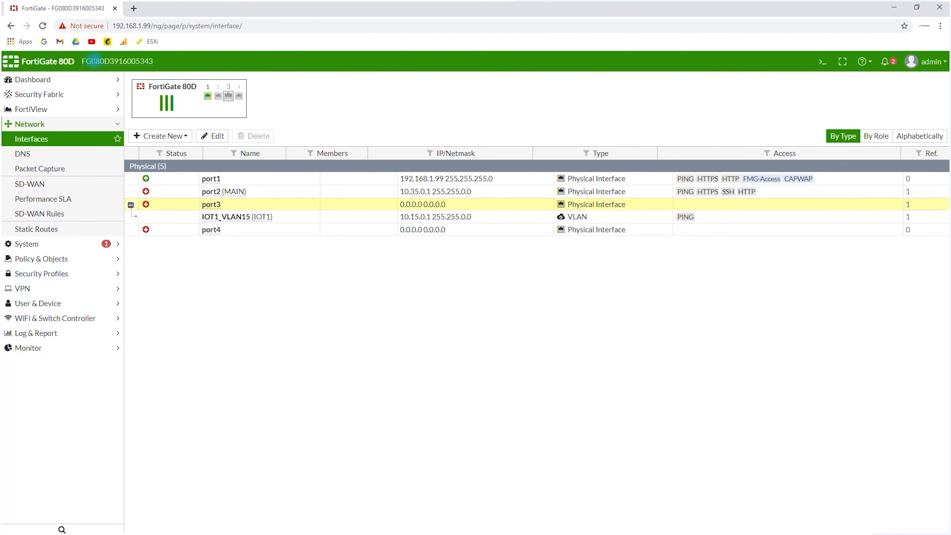
pyautogui.moveTo(94, 61)
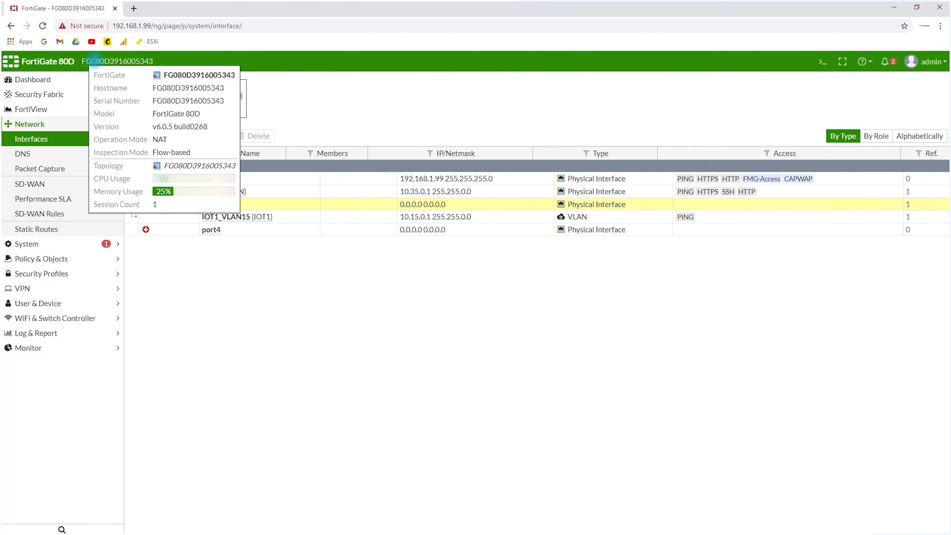
pyautogui.hotkey('alt', 'Tab')
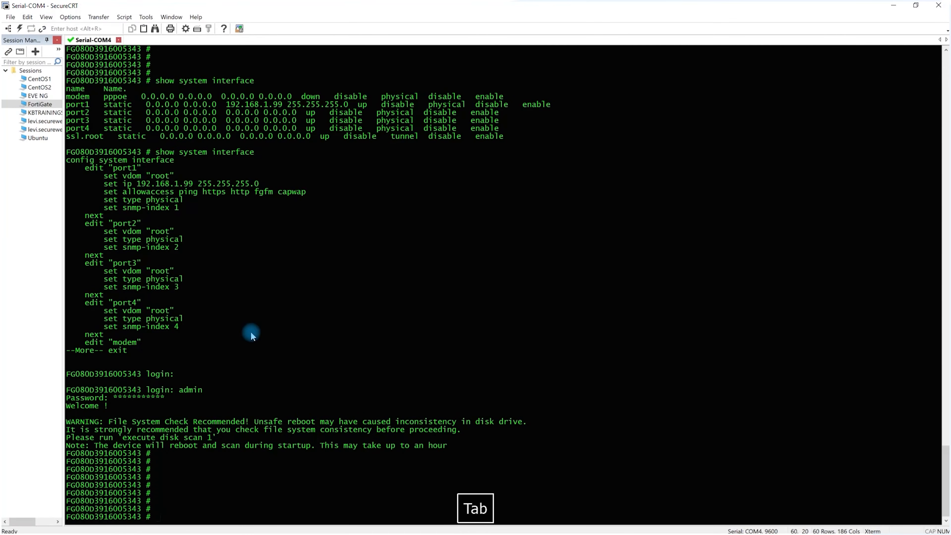
# List the interfaces available for "show sys interface" in the console and display the full interface configuration through to its end
pyautogui.press('Return')
pyautogui.press('Return')
pyautogui.press('Return')
pyautogui.press('Return')
pyautogui.press('Return')
pyautogui.write('show sys inte')
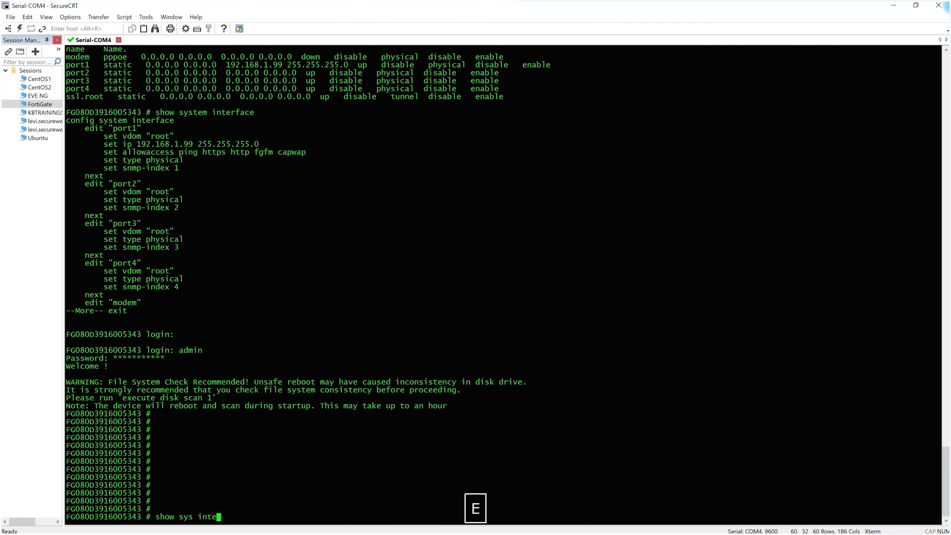
pyautogui.press('Tab')
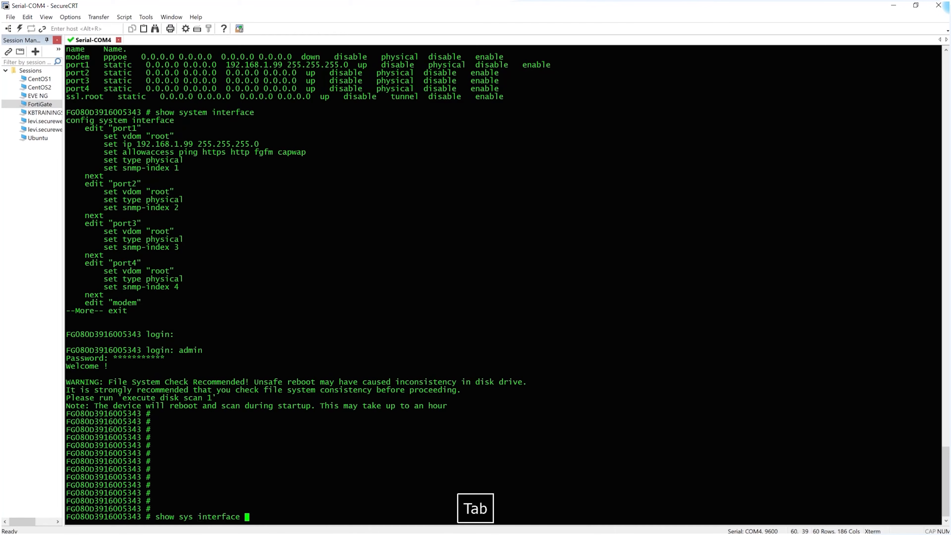
pyautogui.hotkey('shift', '/')
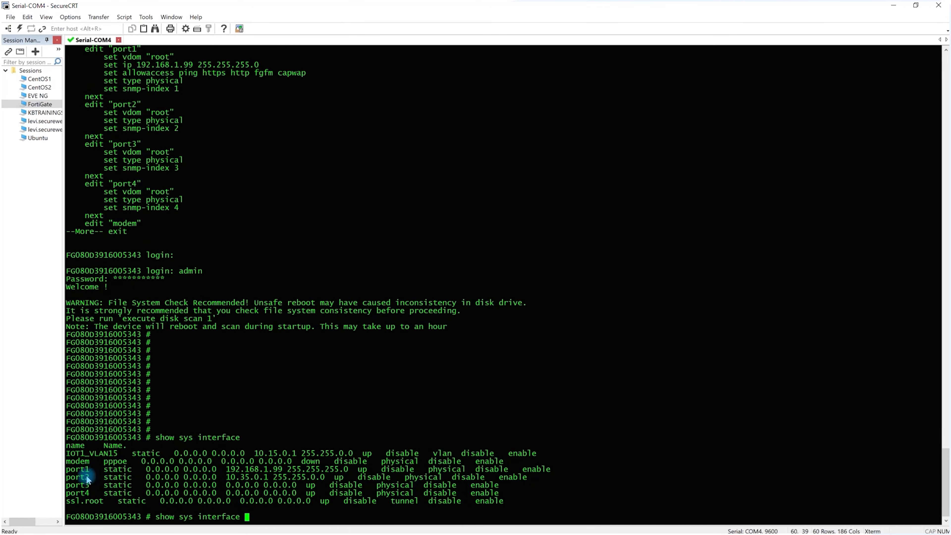
pyautogui.press('Return')
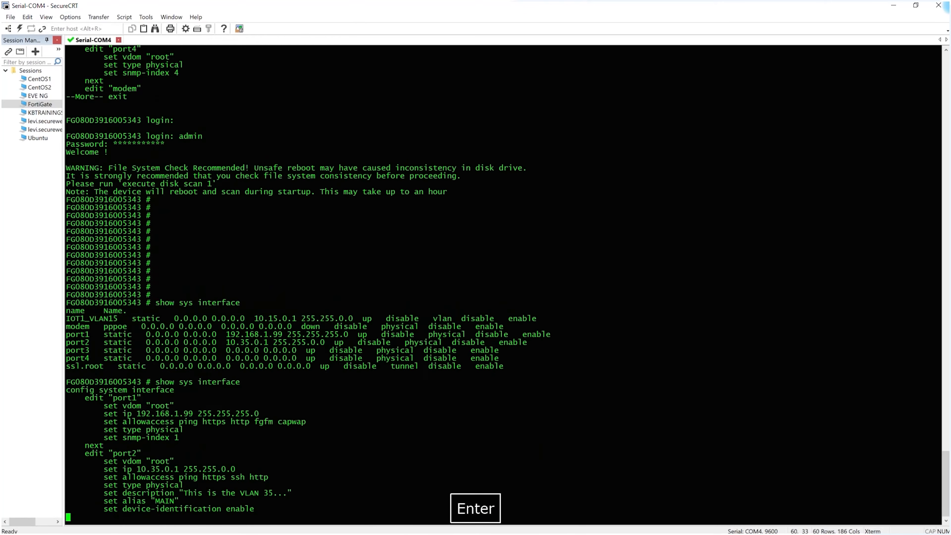
pyautogui.press('space')
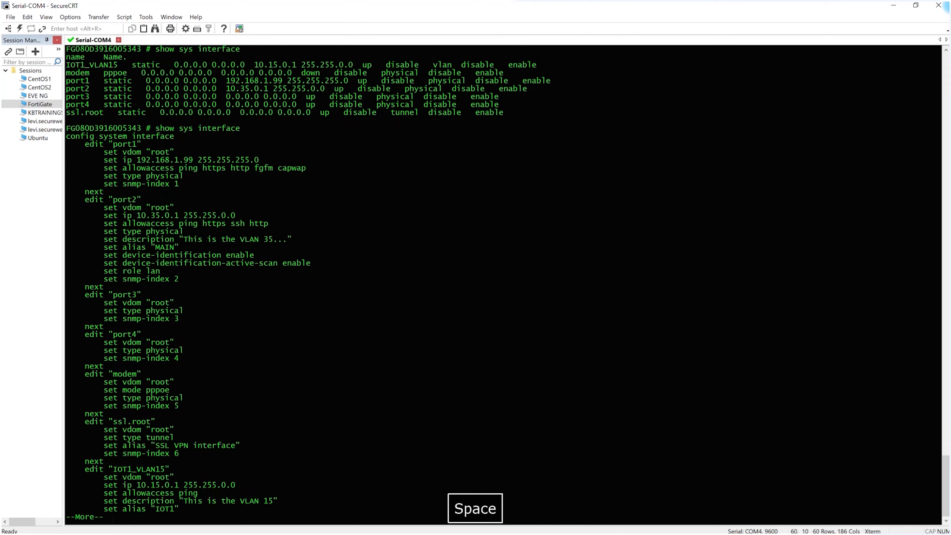
pyautogui.press('space')
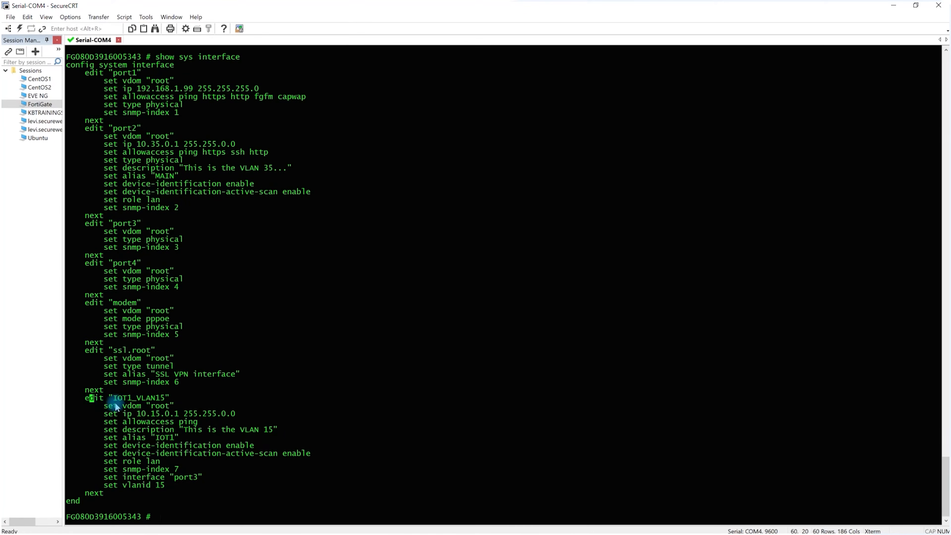
# Copy the "IOT1_VLAN15" configuration block from the console and paste it into the empty "new 3" document in a maximized Notepad++
pyautogui.moveTo(74, 399); pyautogui.dragTo(161, 497)
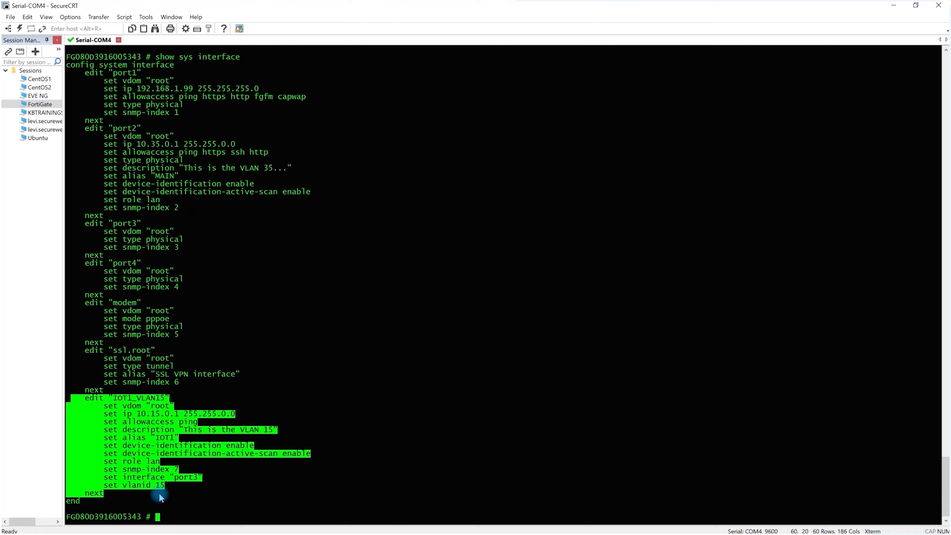
pyautogui.click(160, 496)
pyautogui.moveTo(68, 397); pyautogui.dragTo(236, 491)
pyautogui.hotkey('ctrl', 'c')
pyautogui.hotkey('alt', 'Tab')
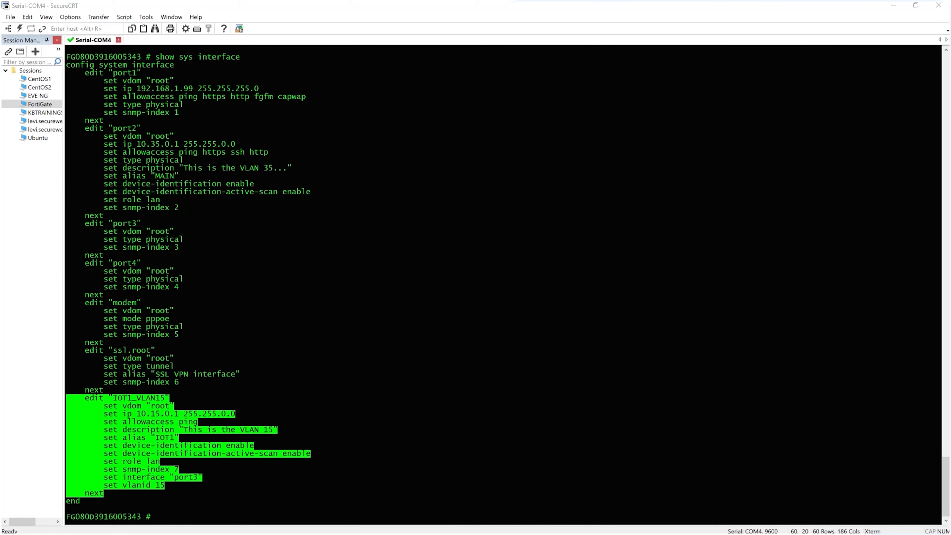
pyautogui.moveTo(284, 532); pyautogui.dragTo(239, 118)
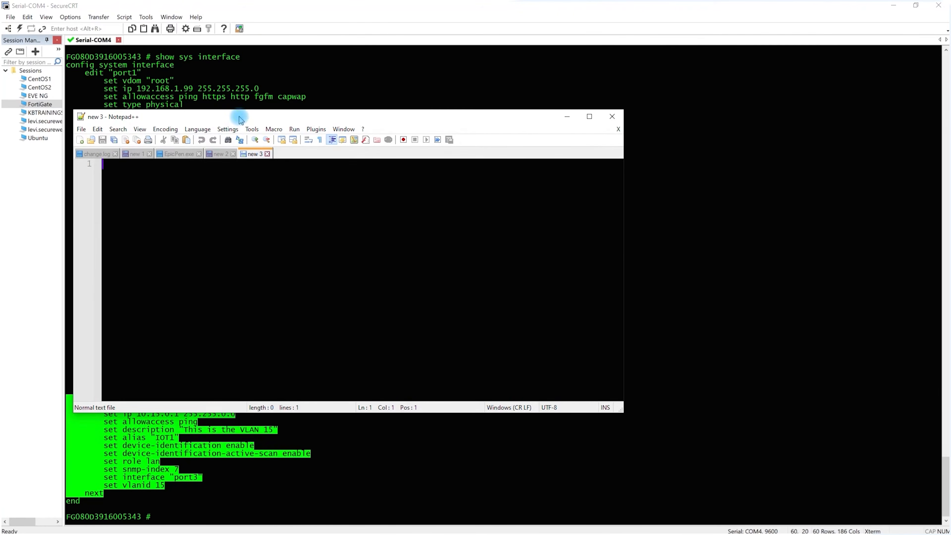
pyautogui.doubleClick(239, 119)
pyautogui.hotkey('ctrl', 'v')
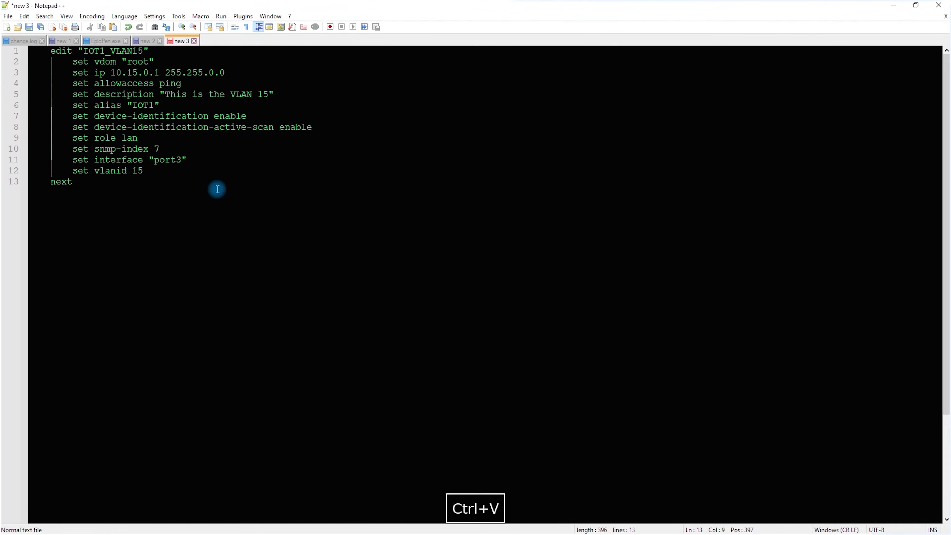
# Insert the line "config sys interf" above the pasted VLAN block, with blank lines around it
pyautogui.press('Up')
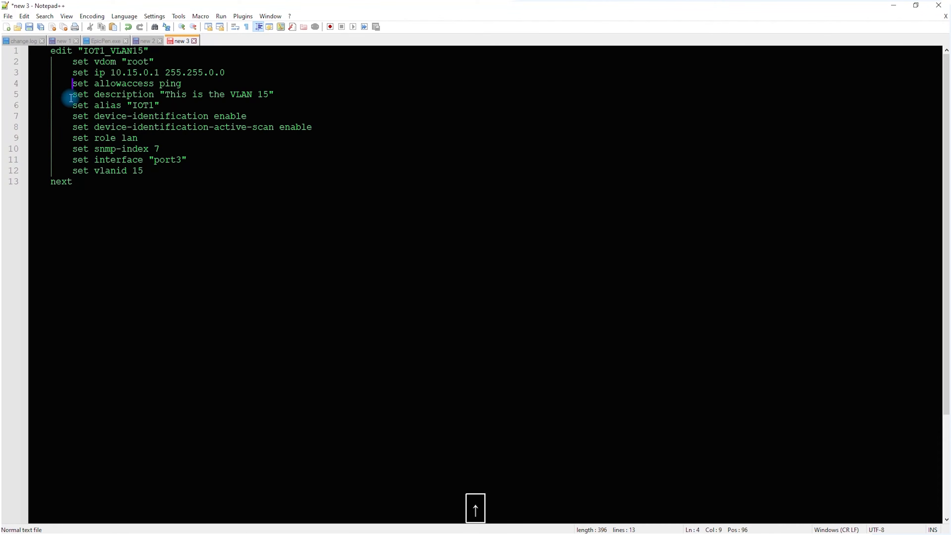
pyautogui.press('Up')
pyautogui.press('Up')
pyautogui.press('Up')
pyautogui.press('Up')
pyautogui.press('Left')
pyautogui.press('Return')
pyautogui.press('Return')
pyautogui.press('Return')
pyautogui.press('Up')
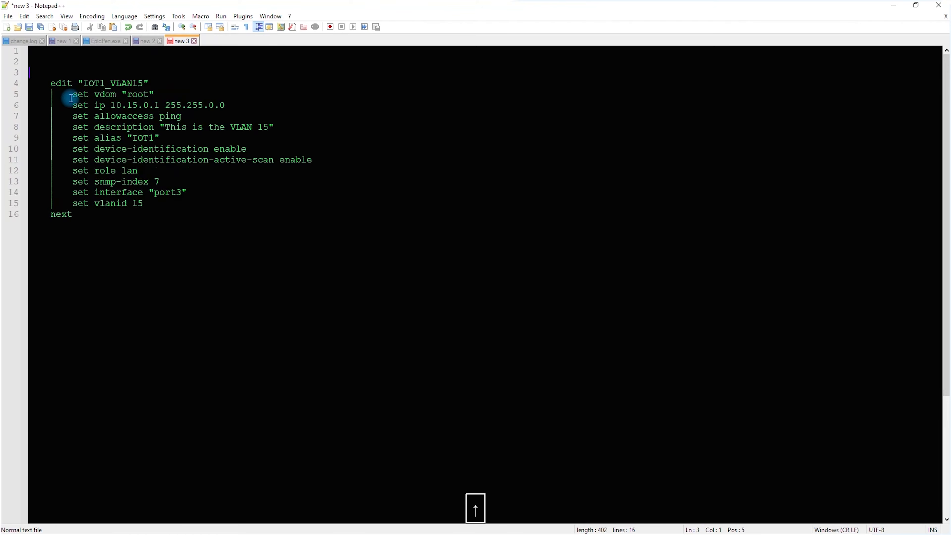
pyautogui.write('c')
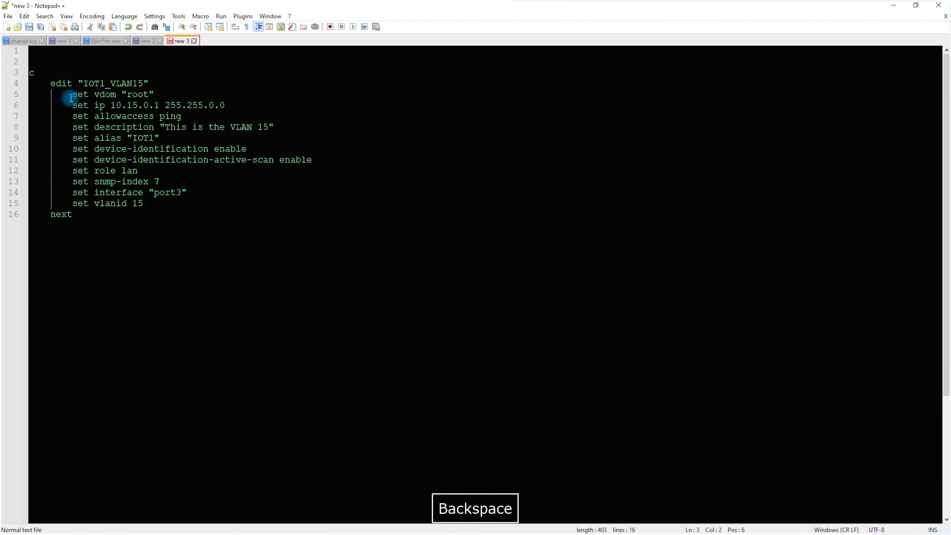
pyautogui.write('ionfig s')
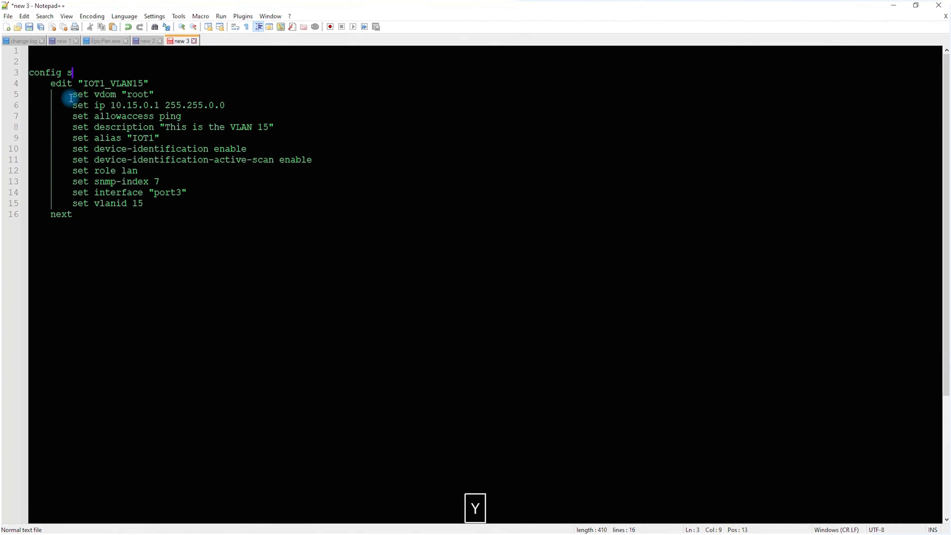
pyautogui.write('ys interf')
pyautogui.press('Return')
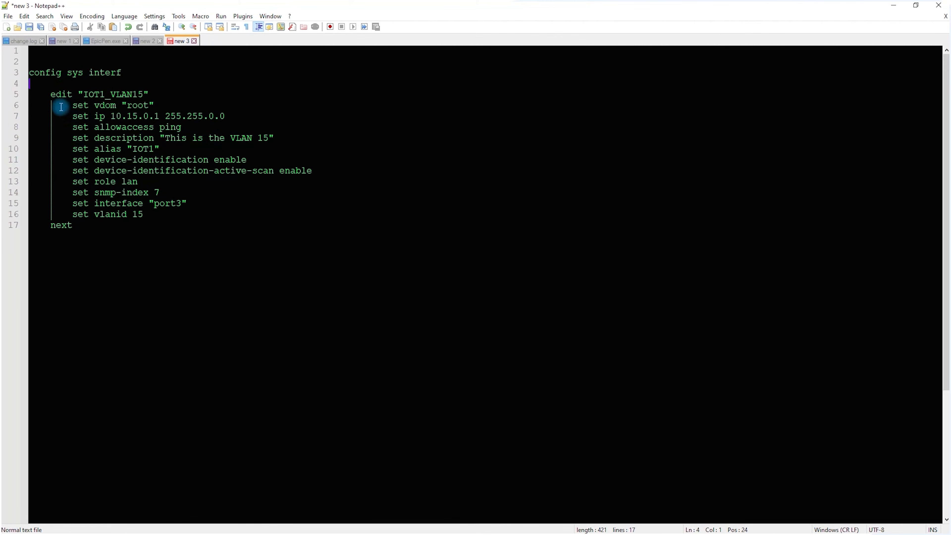
# Rename the VLAN block's interface to "IOT2_VLAN20" and set its IP to 10.20.0.1 255.255.0.0
pyautogui.moveTo(52, 93); pyautogui.dragTo(105, 94)
pyautogui.click(96, 95)
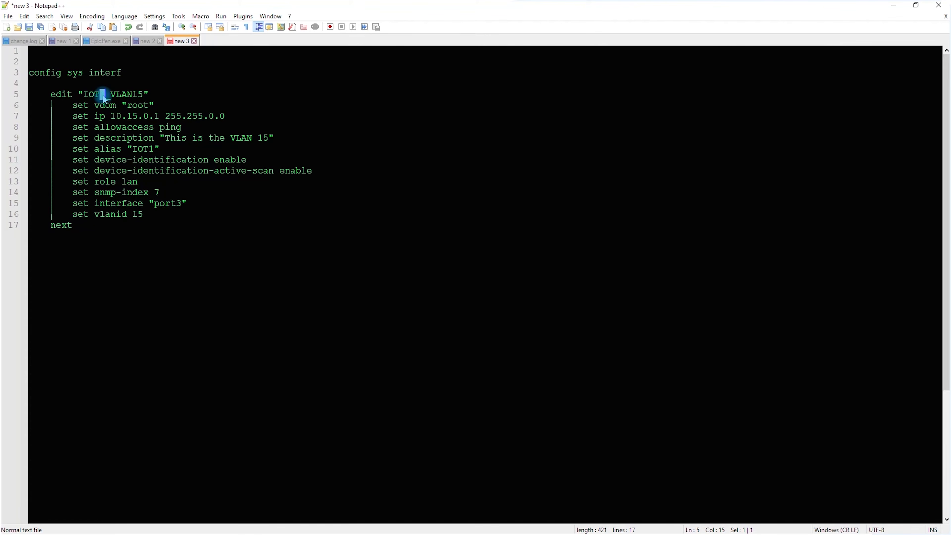
pyautogui.write('2')
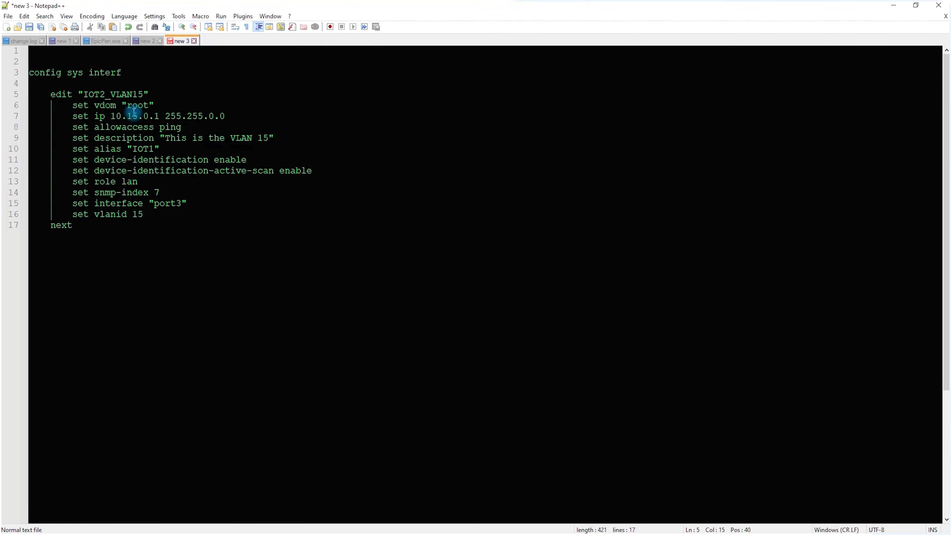
pyautogui.moveTo(133, 94); pyautogui.dragTo(143, 95)
pyautogui.write('20')
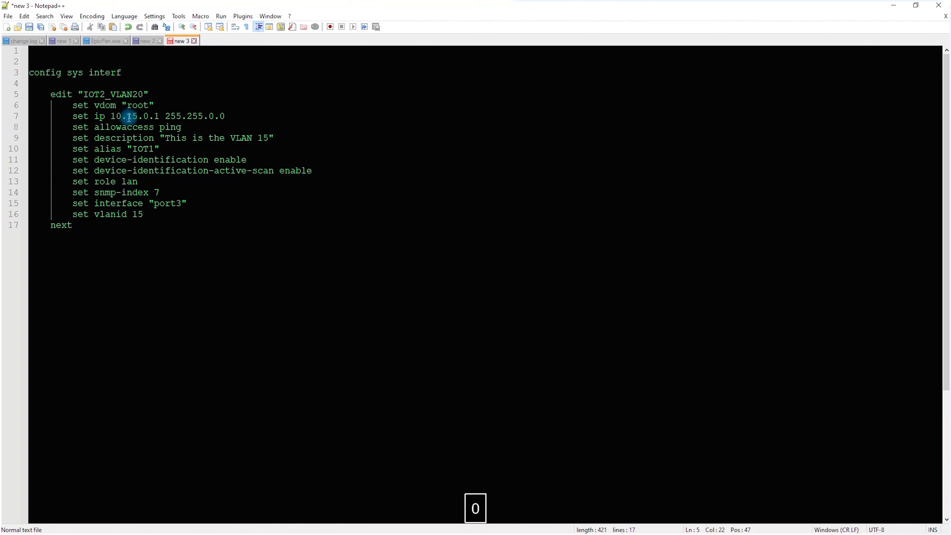
pyautogui.moveTo(127, 117); pyautogui.dragTo(134, 117)
pyautogui.write('20')
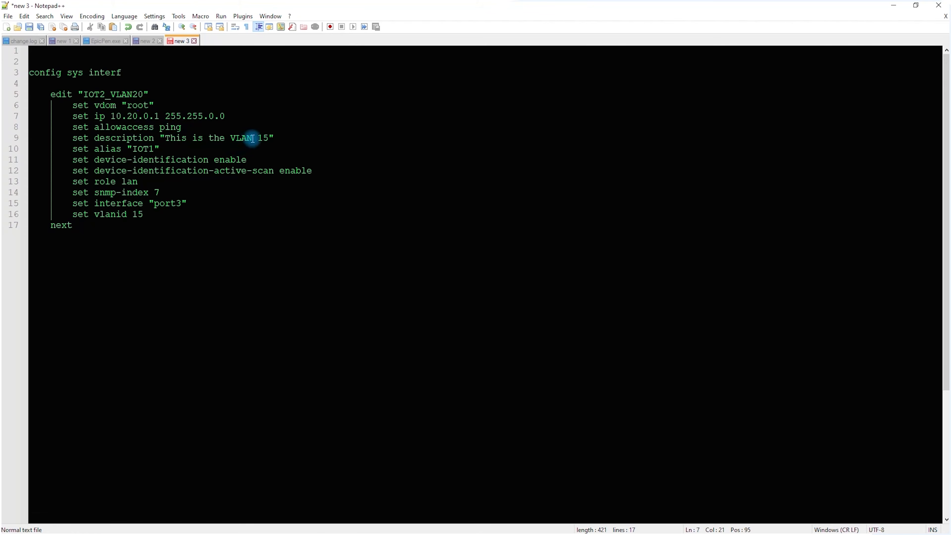
# Set the IOT2_VLAN20 block's description to "This is the VLAN 20", its vlanid to 20 and its alias to "IOT2"
pyautogui.moveTo(257, 138); pyautogui.dragTo(269, 139)
pyautogui.write('2')
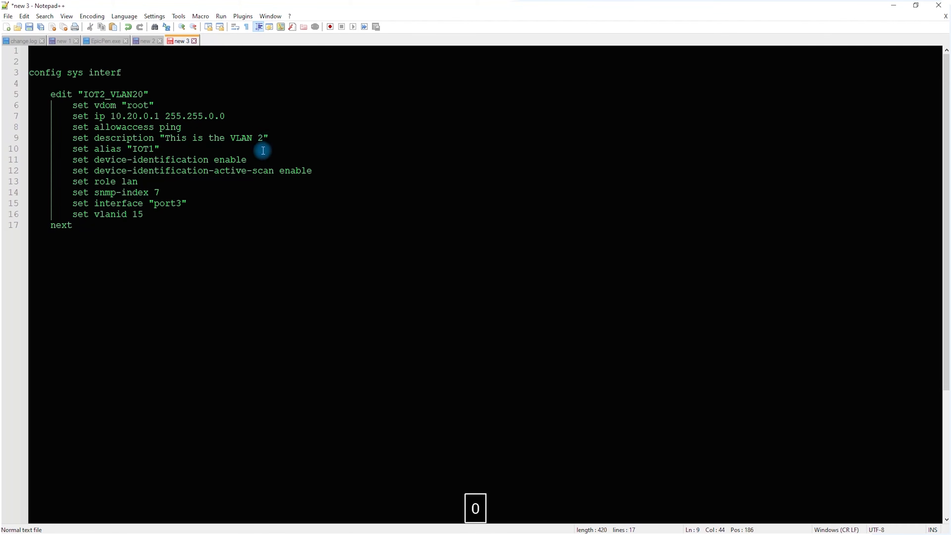
pyautogui.write('0')
pyautogui.doubleClick(134, 214)
pyautogui.write('20')
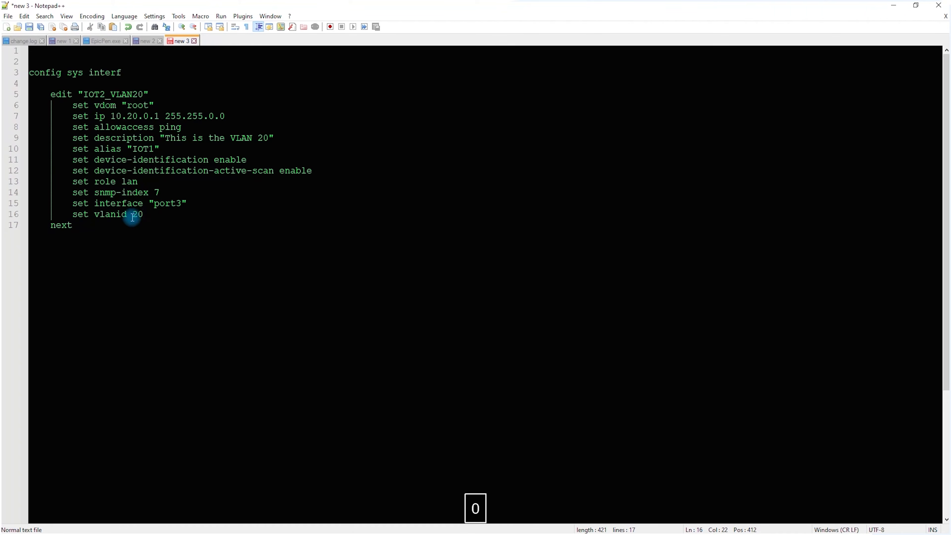
pyautogui.moveTo(154, 148); pyautogui.dragTo(152, 151)
pyautogui.write('2')
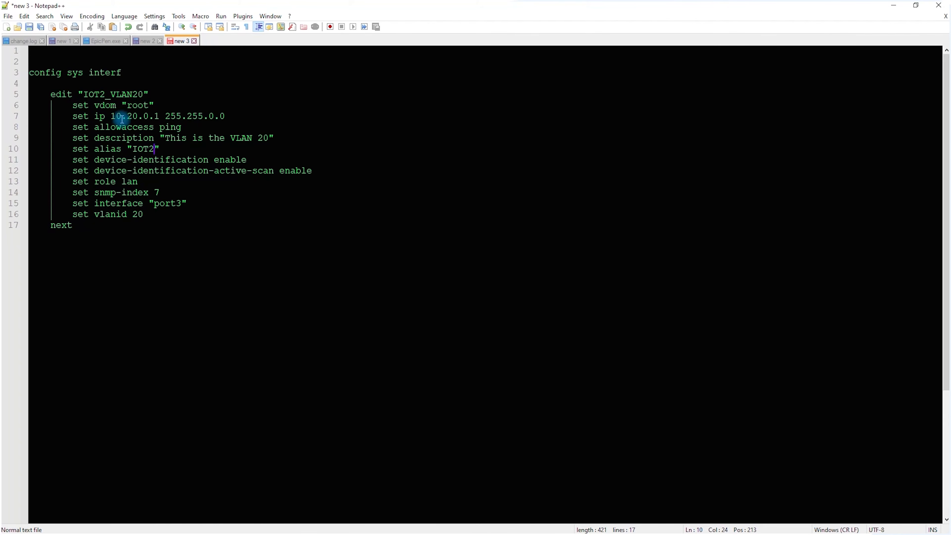
# Duplicate the whole IOT2_VLAN20 block, from edit to next, below the original after a blank line
pyautogui.moveTo(77, 225); pyautogui.dragTo(14, 100)
pyautogui.hotkey('ctrl', 'c')
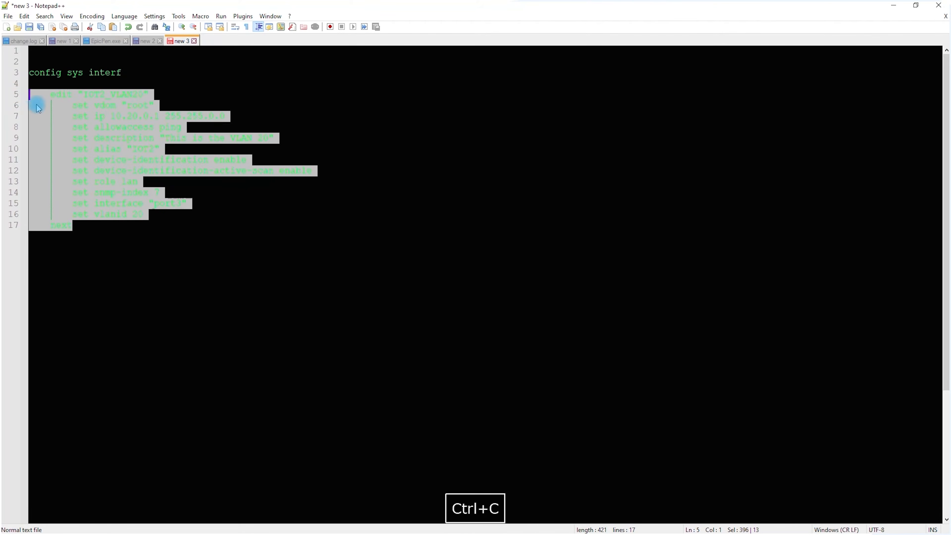
pyautogui.click(82, 225)
pyautogui.press('Return')
pyautogui.press('Return')
pyautogui.hotkey('ctrl', 'v')
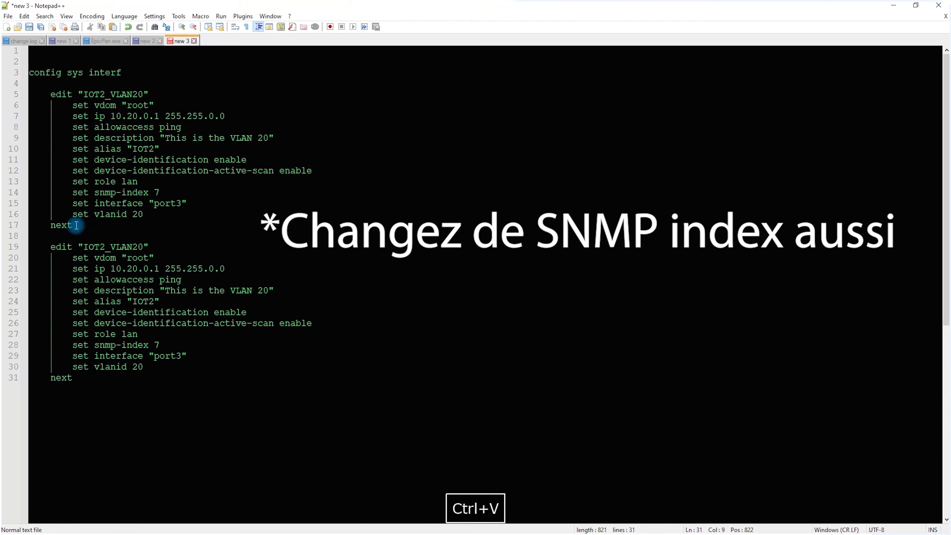
# Rename the duplicated block's interface to "GUEST_VLAN25" and set its IP to 10.25.0.1 255.255.0.0
pyautogui.moveTo(84, 247); pyautogui.dragTo(104, 250)
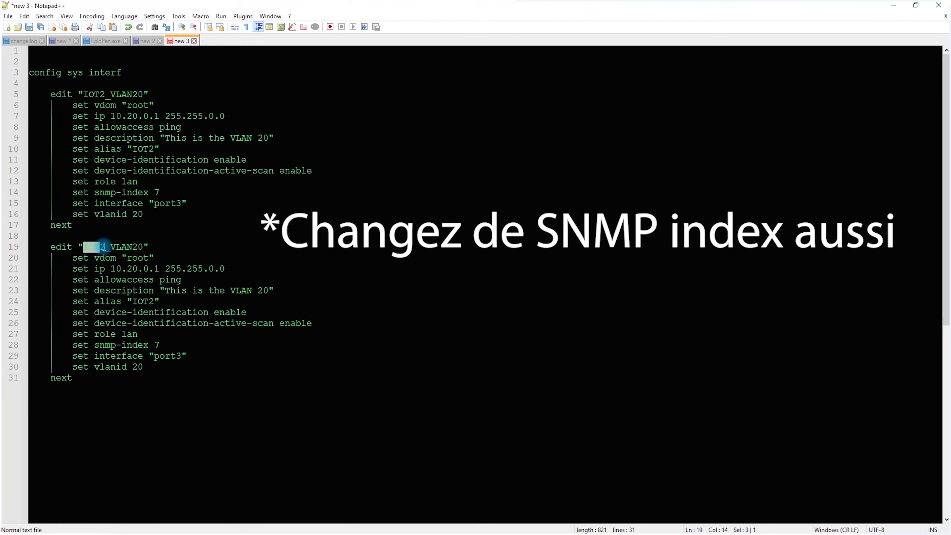
pyautogui.write('GUEST')
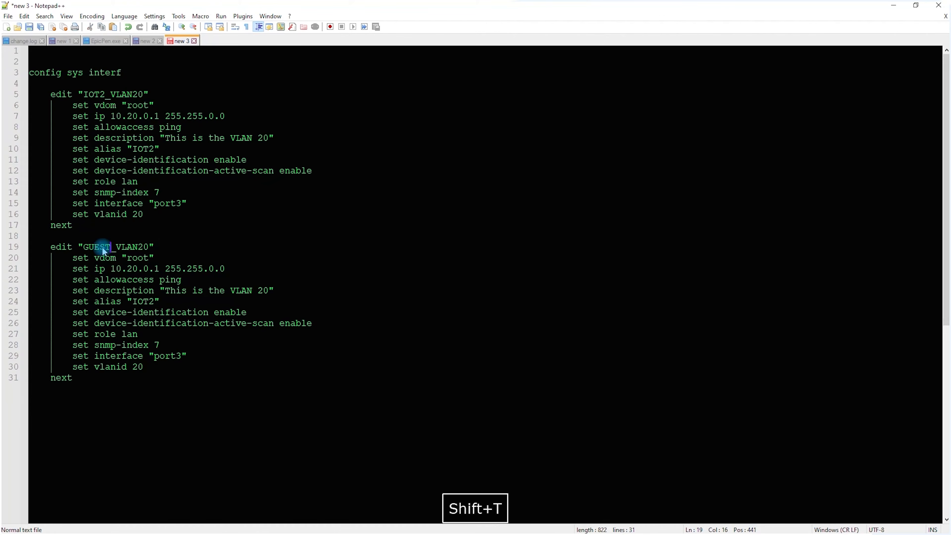
pyautogui.click(146, 246)
pyautogui.write('5')
pyautogui.doubleClick(133, 270)
pyautogui.write('25')
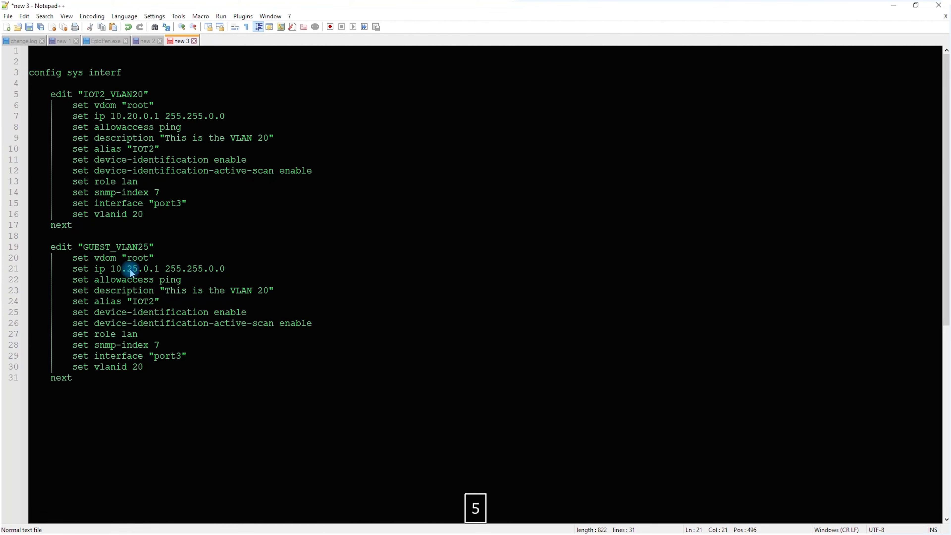
# Set the GUEST_VLAN25 block's alias to "GUEST", its description to "This is the VLAN 25" and its vlanid to 25
pyautogui.moveTo(135, 301); pyautogui.dragTo(144, 300)
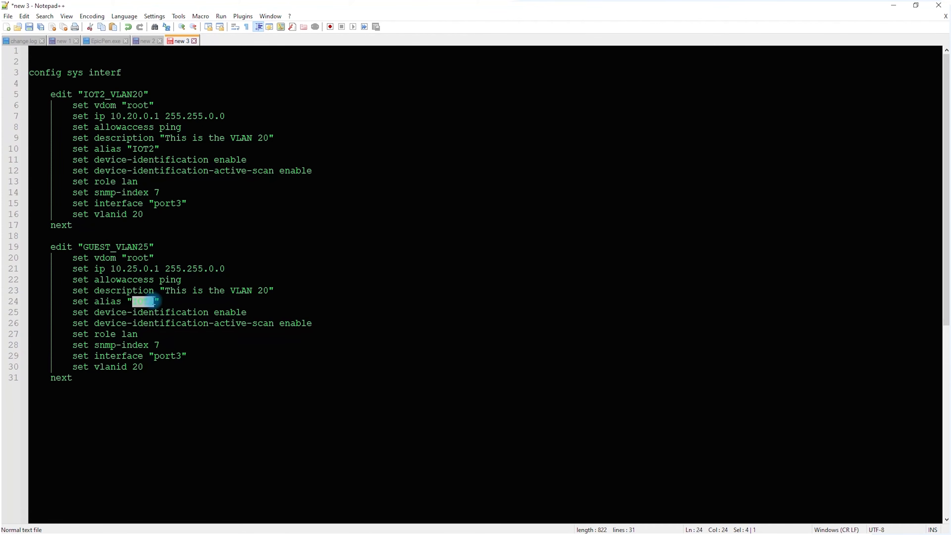
pyautogui.write('GUEST')
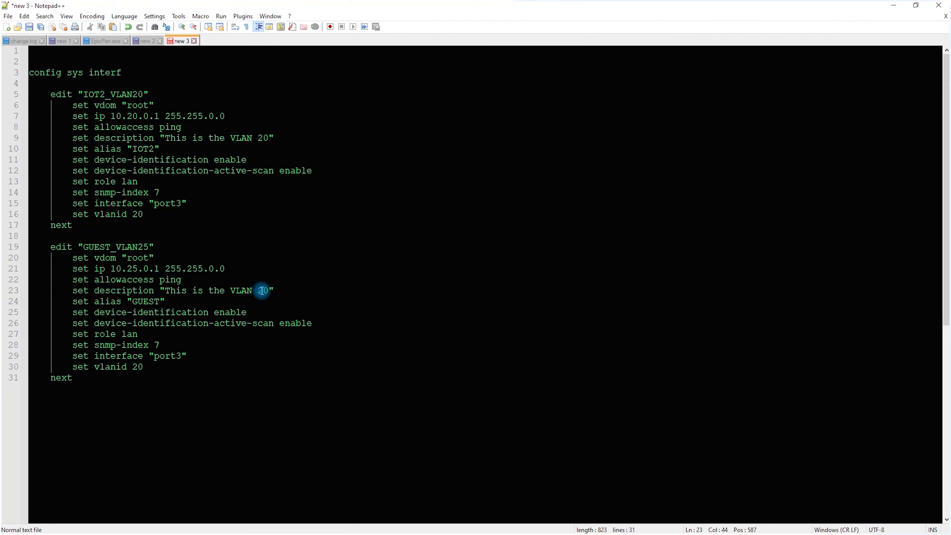
pyautogui.press('Delete')
pyautogui.write('55')
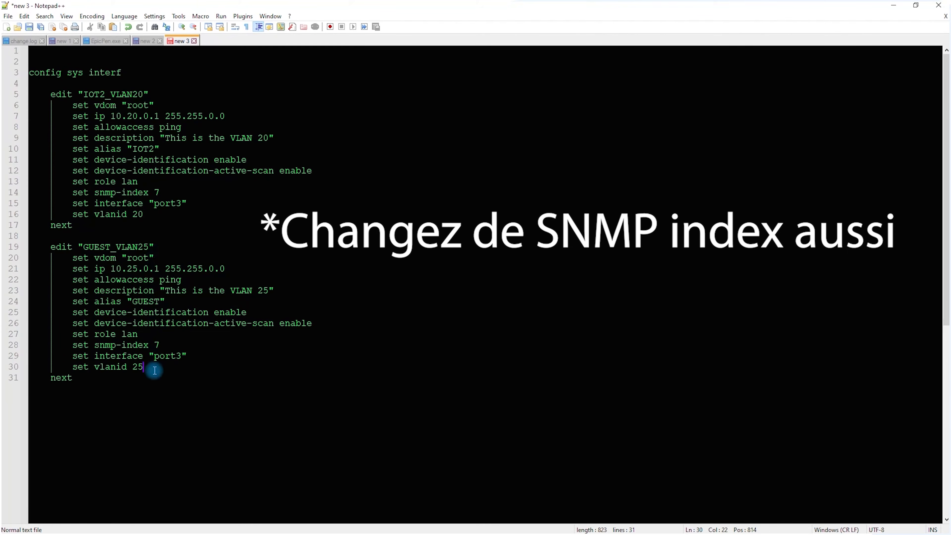
pyautogui.click(117, 380)
pyautogui.hotkey('alt', 'Tab')
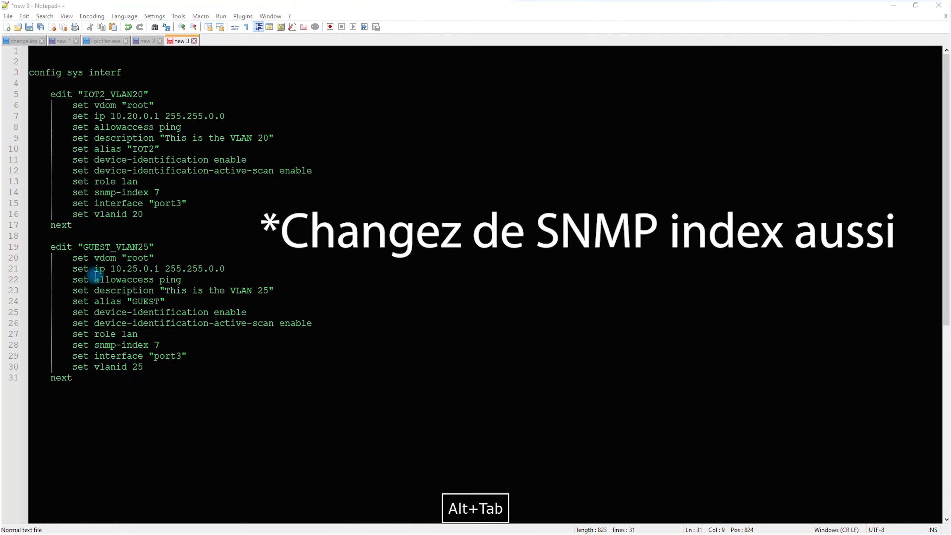
# Check the Port 4 LAB networks in the OneNote plan, and duplicate the GUEST_VLAN25 block below itself in Notepad++ after a blank line
pyautogui.hotkey('alt', 'Tab')
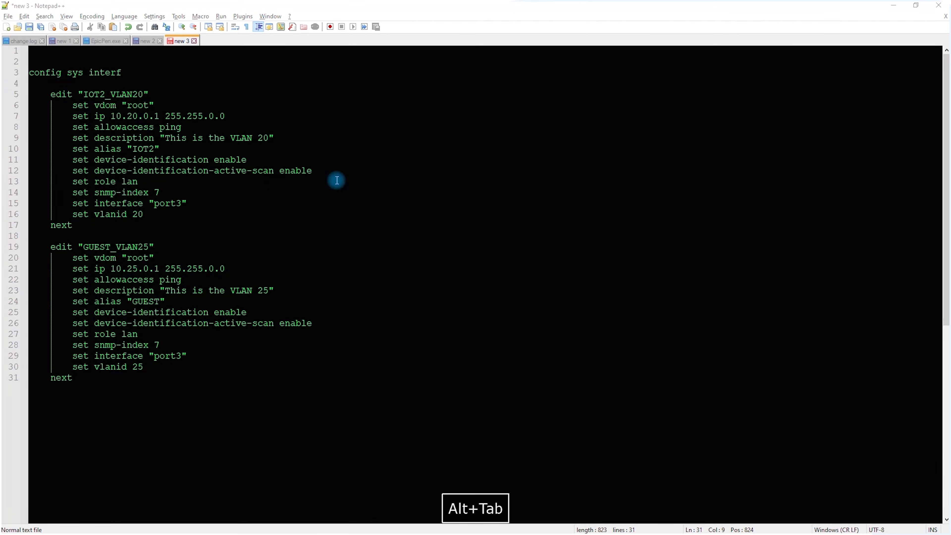
pyautogui.hotkey('alt', 'Tab')
pyautogui.scroll(-3, 264, 243)
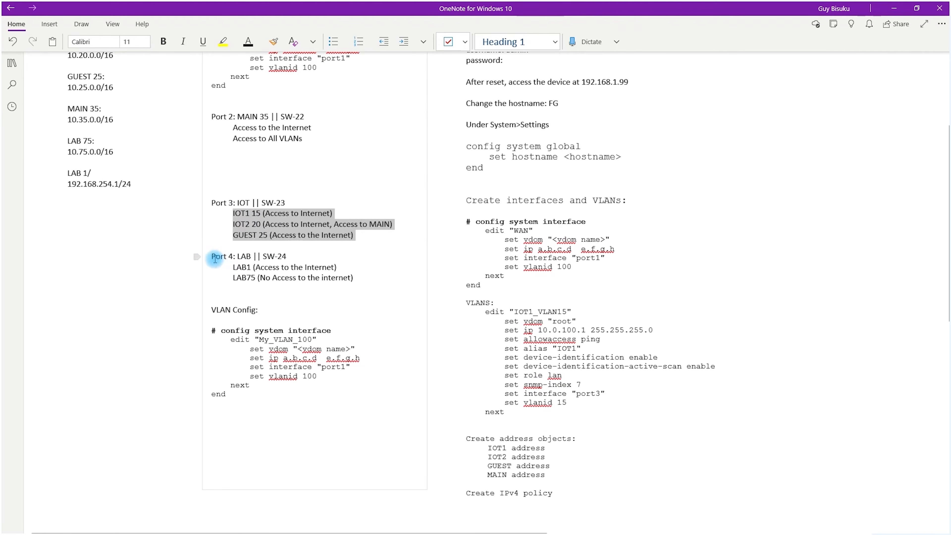
pyautogui.moveTo(232, 267); pyautogui.dragTo(261, 277)
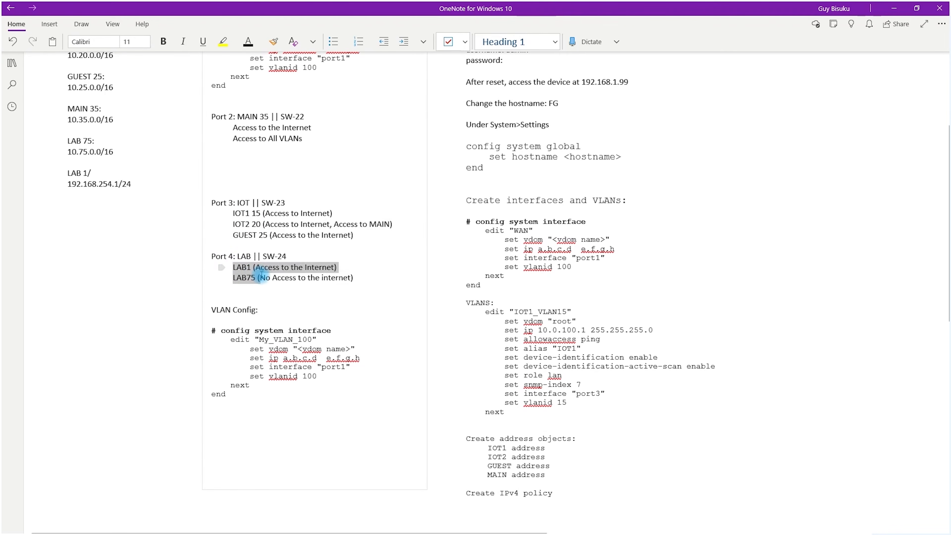
pyautogui.click(283, 282)
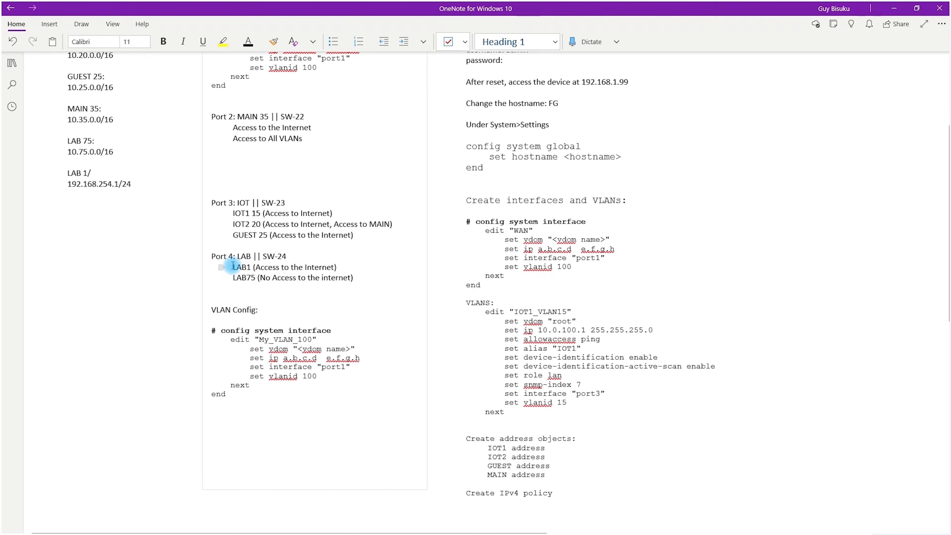
pyautogui.hotkey('alt', 'Tab')
pyautogui.moveTo(106, 382); pyautogui.dragTo(18, 250)
pyautogui.hotkey('ctrl', 'c')
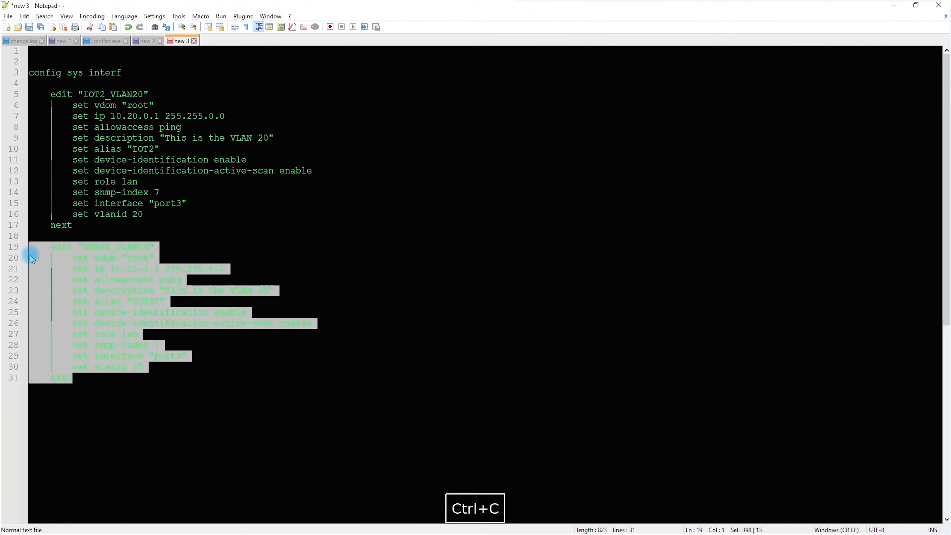
pyautogui.click(74, 378)
pyautogui.press('Return')
pyautogui.press('Return')
pyautogui.hotkey('ctrl', 'v')
# Rename the duplicated block's interface to "LAB_VLAN75" and set its IP to 10.75.0.1 255.255.0.0
pyautogui.scroll(-2, 73, 378)
pyautogui.moveTo(83, 312); pyautogui.dragTo(112, 312)
pyautogui.write('LA')
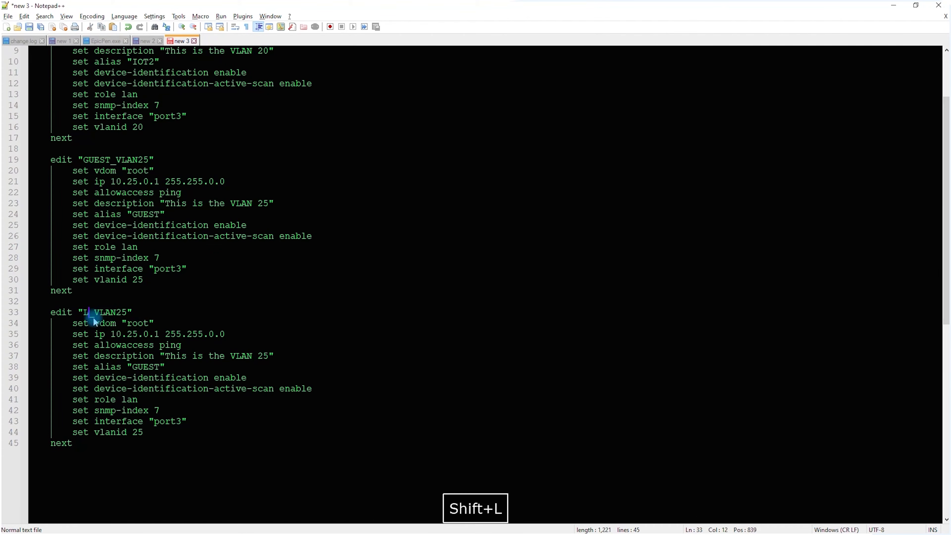
pyautogui.moveTo(127, 312); pyautogui.dragTo(136, 313)
pyautogui.write('7')
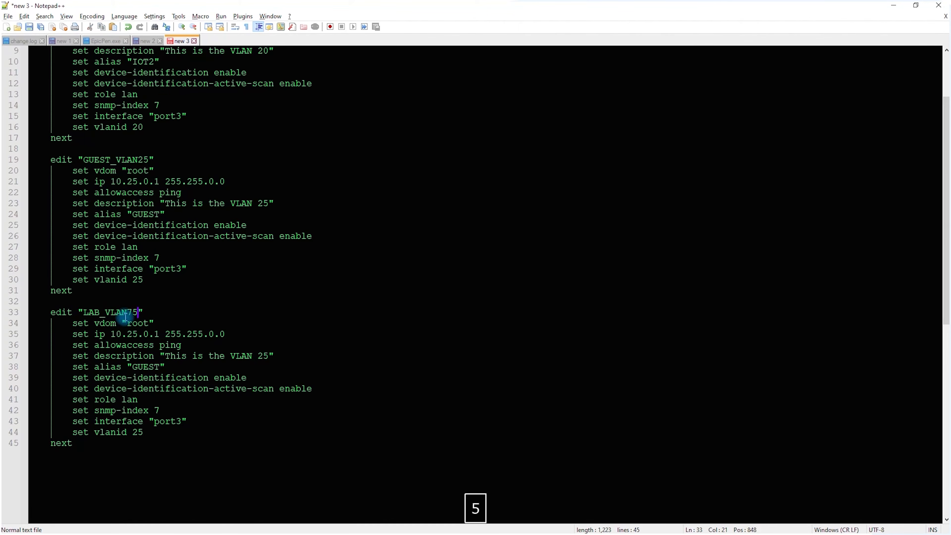
pyautogui.doubleClick(132, 333)
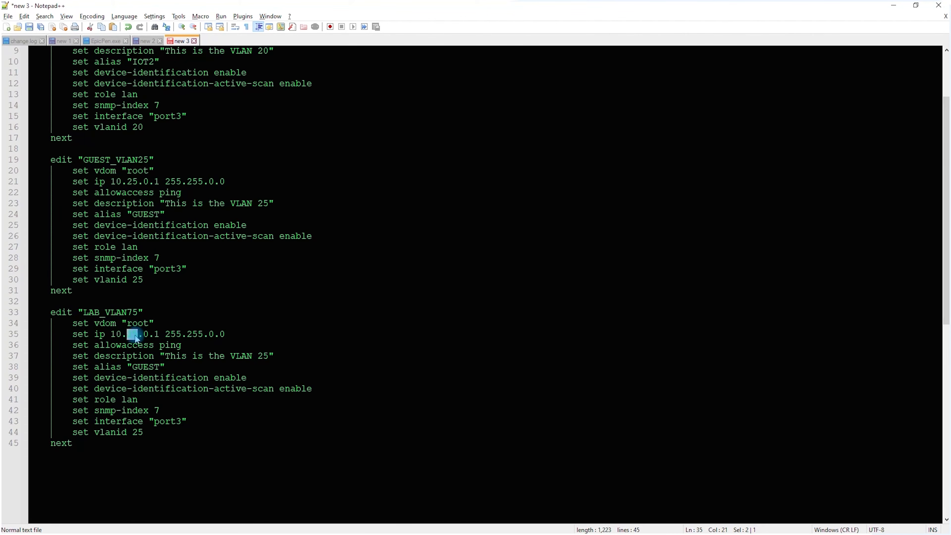
pyautogui.write('75')
# Set the LAB_VLAN75 block's description to "This is the VLAN 75" and its vlanid to 75
pyautogui.moveTo(258, 356); pyautogui.dragTo(265, 357)
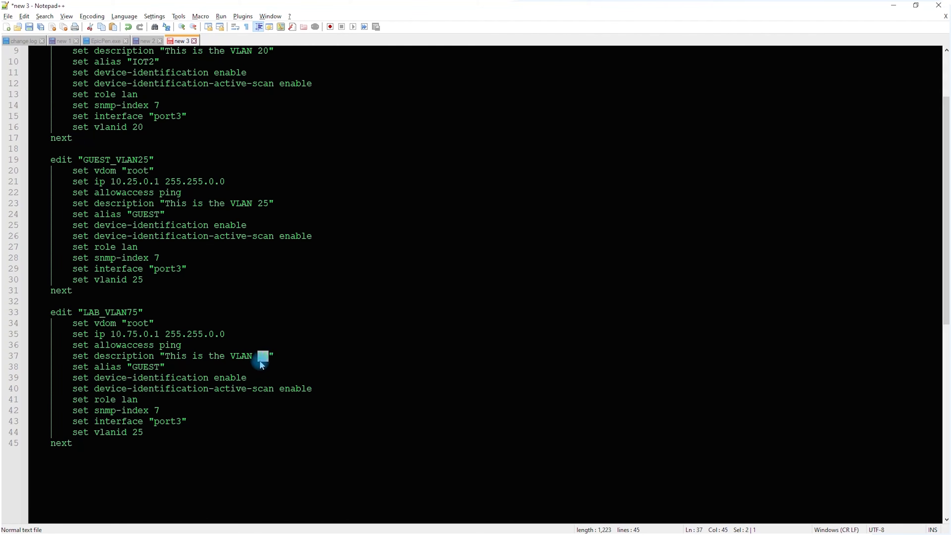
pyautogui.write('75')
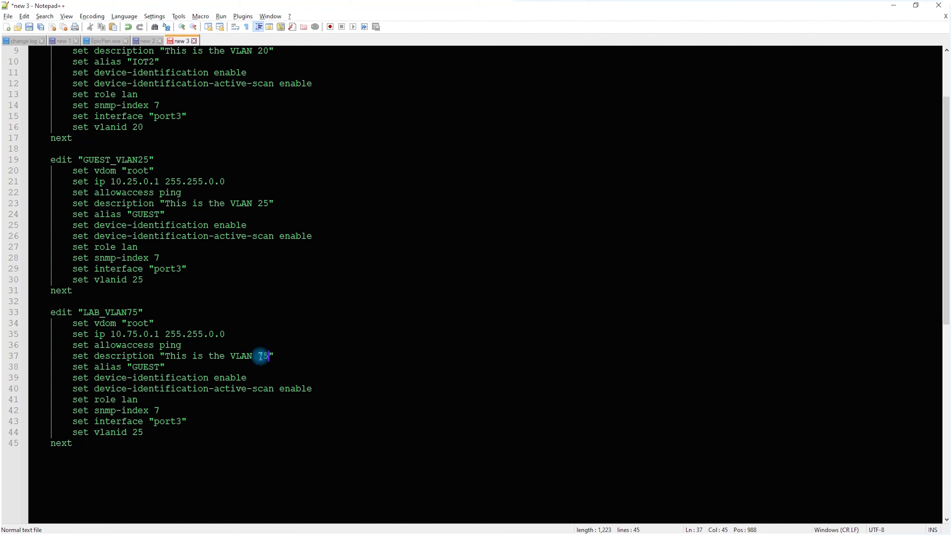
pyautogui.doubleClick(262, 356)
pyautogui.hotkey('ctrl', 'c')
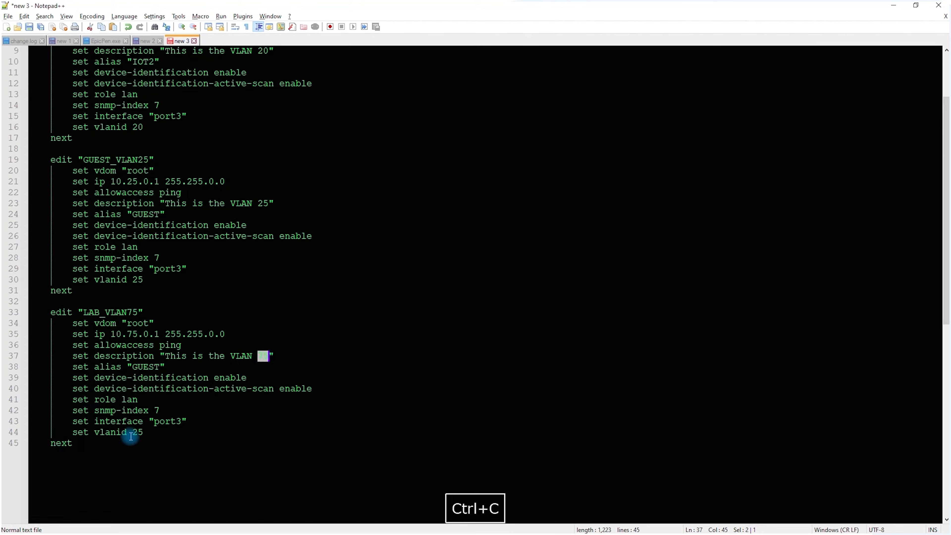
pyautogui.doubleClick(138, 432)
pyautogui.hotkey('ctrl', 'v')
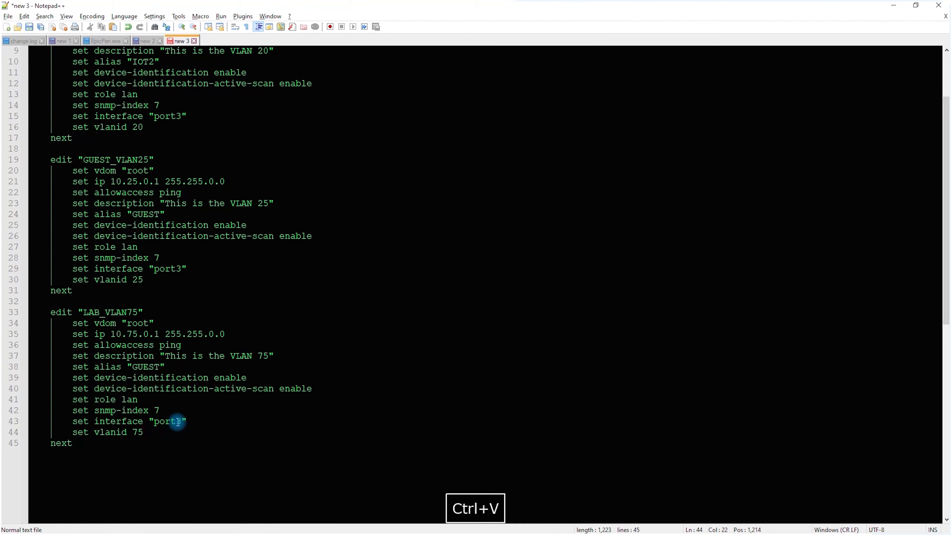
# Assign the LAB_VLAN75 block to interface "port4" and set its alias to "LAB75"
pyautogui.moveTo(176, 421); pyautogui.dragTo(182, 421)
pyautogui.write('4')
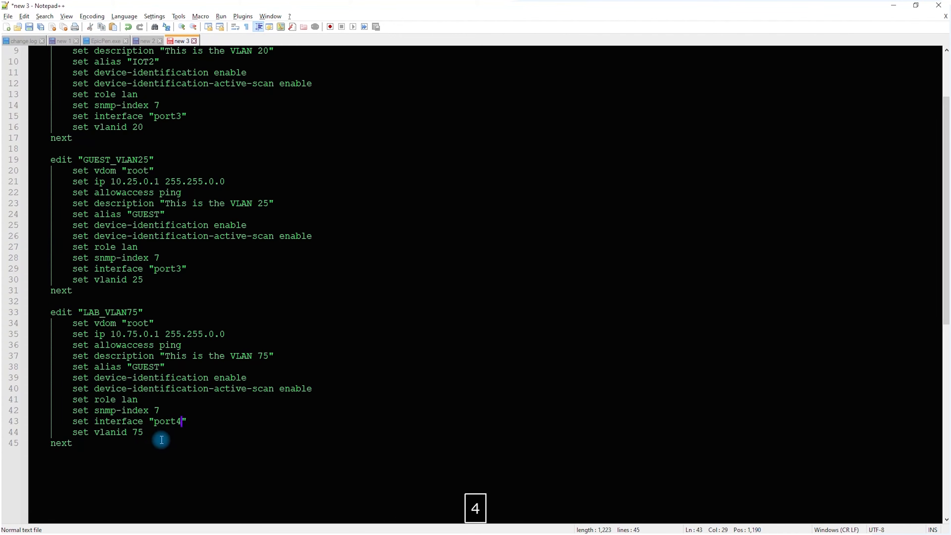
pyautogui.doubleClick(146, 368)
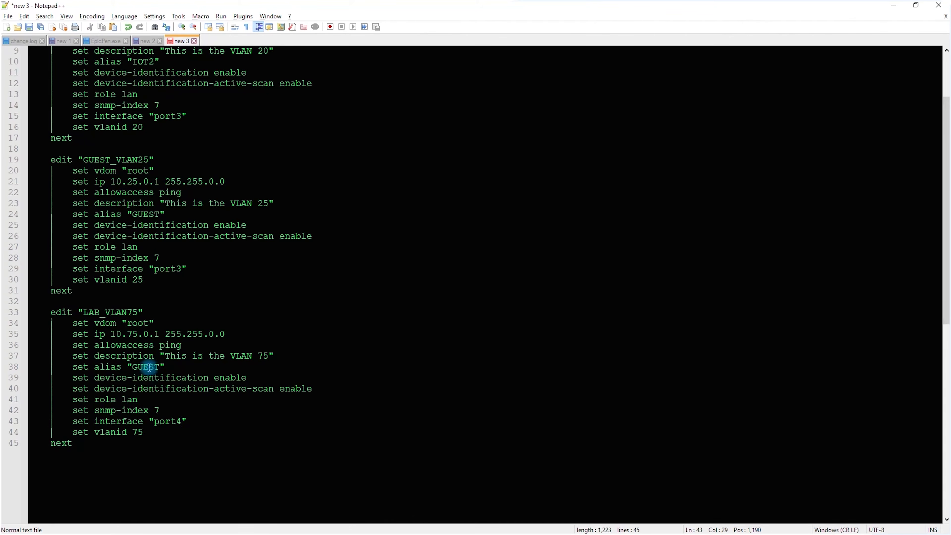
pyautogui.write('LAB')
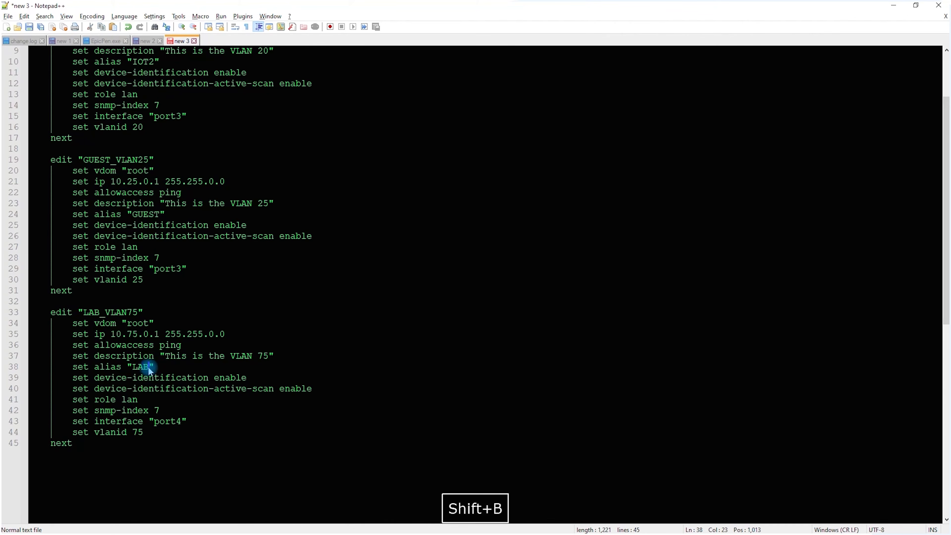
pyautogui.write('75')
# Copy the LAB_VLAN75 block, from edit to next, and add two new lines below it
pyautogui.scroll(-3, 148, 366)
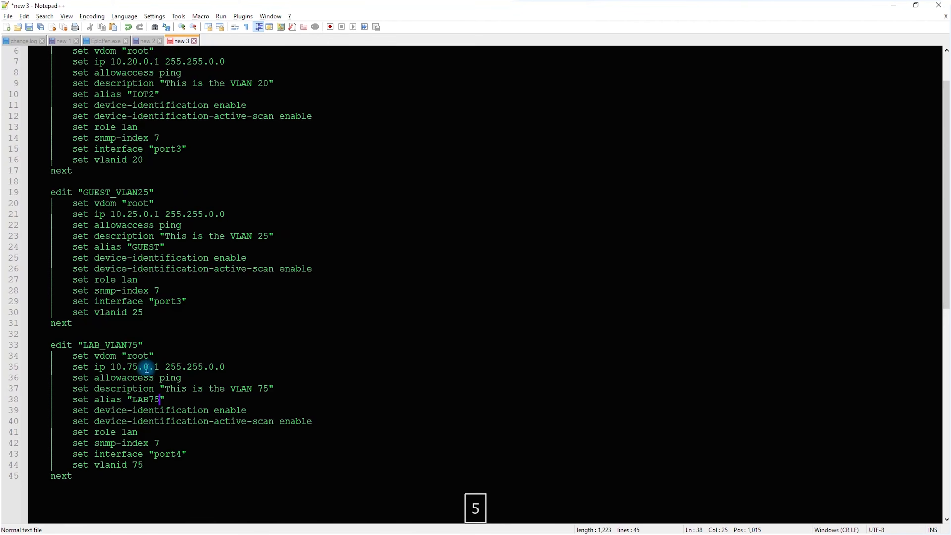
pyautogui.moveTo(77, 345); pyautogui.dragTo(11, 214)
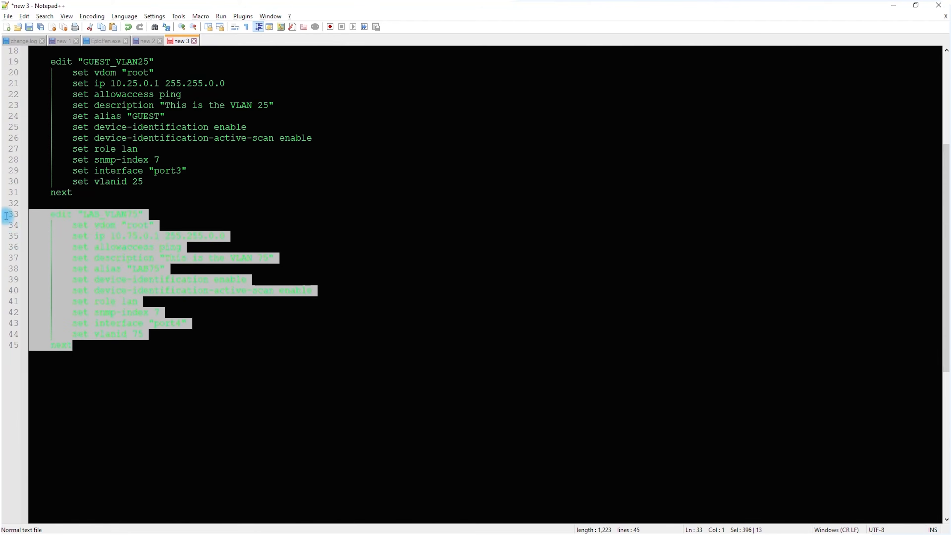
pyautogui.hotkey('ctrl', 'c')
pyautogui.click(95, 350)
pyautogui.press('Return')
pyautogui.press('Return')
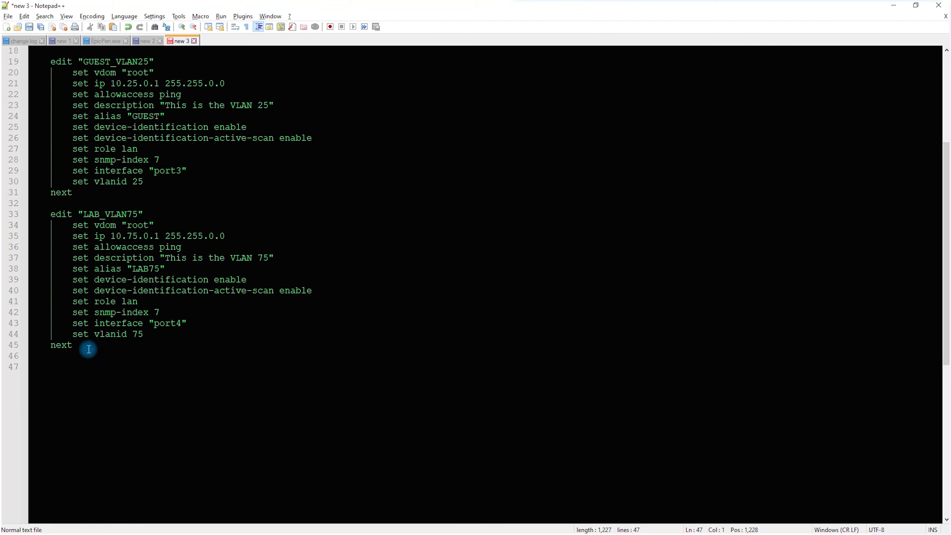
# Copy the port2 block from the interface configuration in SecureCRT and paste it below the LAB_VLAN75 block in Notepad++
pyautogui.hotkey('alt', 'Tab')
pyautogui.hotkey('alt', 'Tab')
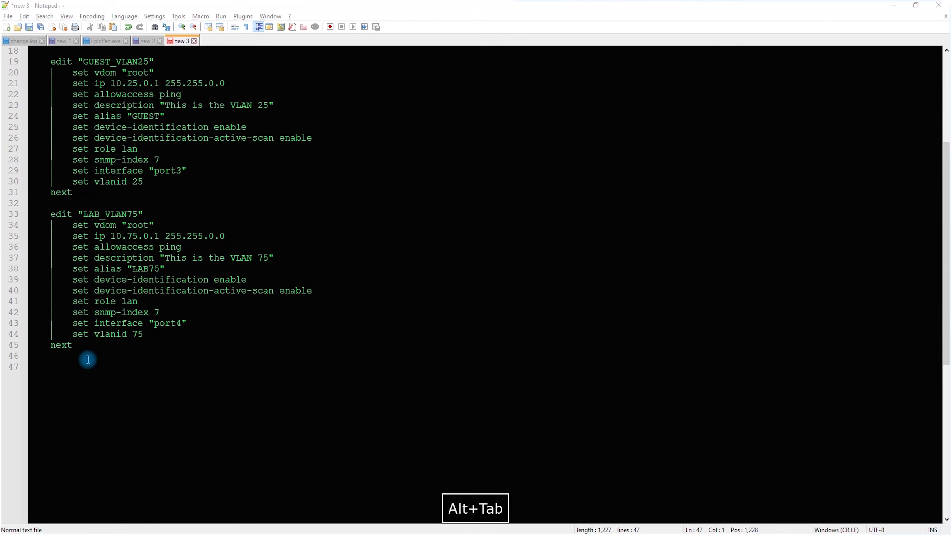
pyautogui.hotkey('alt', 'Tab')
pyautogui.scroll(1, 286, 282)
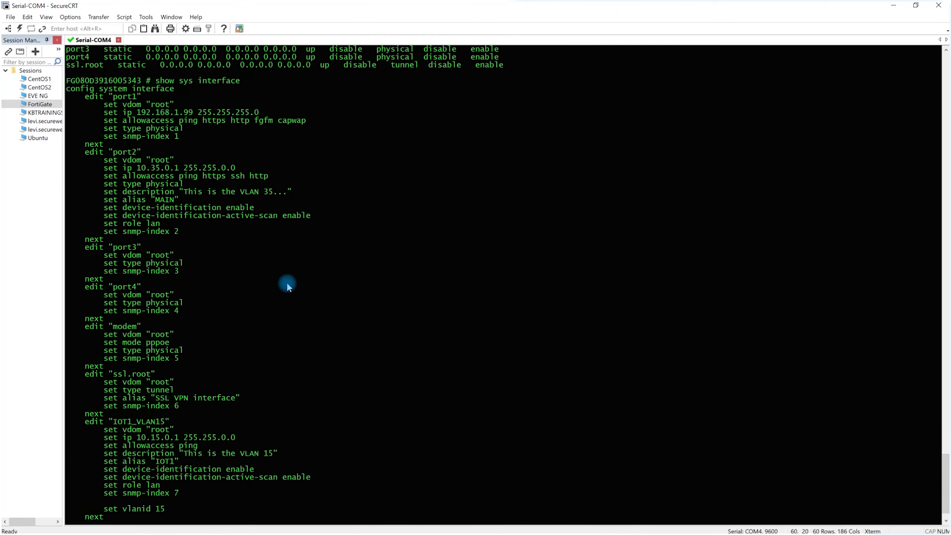
pyautogui.moveTo(68, 97); pyautogui.dragTo(203, 240)
pyautogui.click(88, 152)
pyautogui.hotkey('ctrl', 'c')
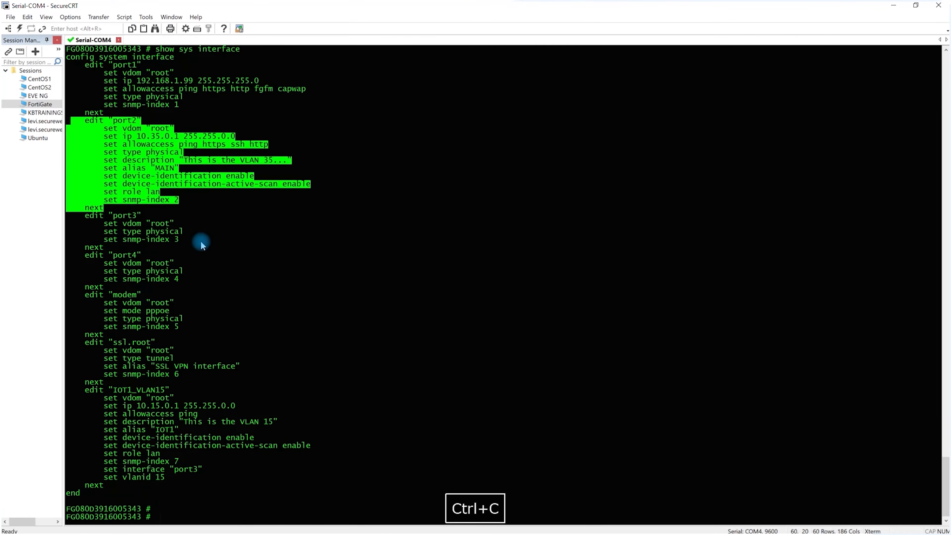
pyautogui.hotkey('alt', 'Tab')
pyautogui.click(81, 433)
pyautogui.moveTo(17, 432); pyautogui.dragTo(5, 365)
pyautogui.hotkey('ctrl', 'v')
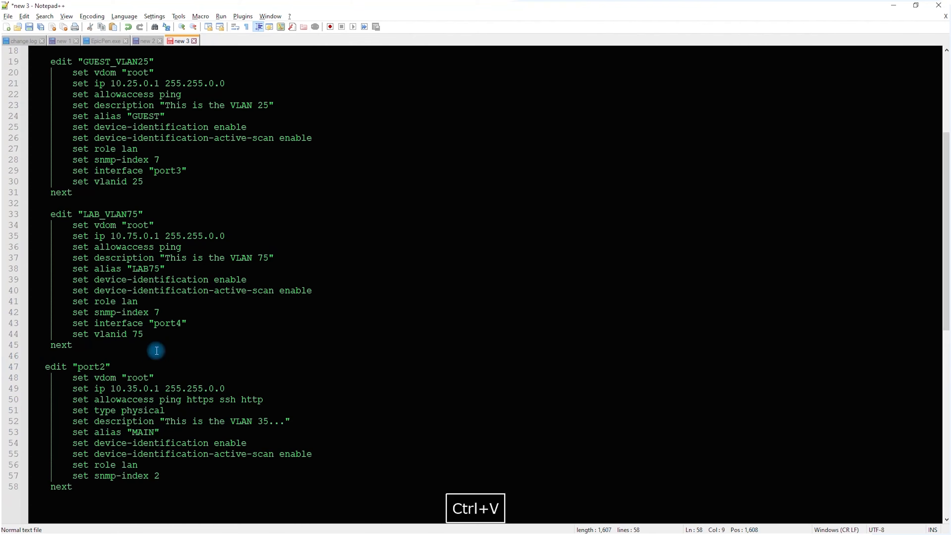
# Rename the pasted block's interface to "port4" and set its IP to 192.168.254.1 255.255.255.0, following the LAB 1 subnet in the OneNote plan
pyautogui.moveTo(102, 366); pyautogui.dragTo(107, 367)
pyautogui.write('4')
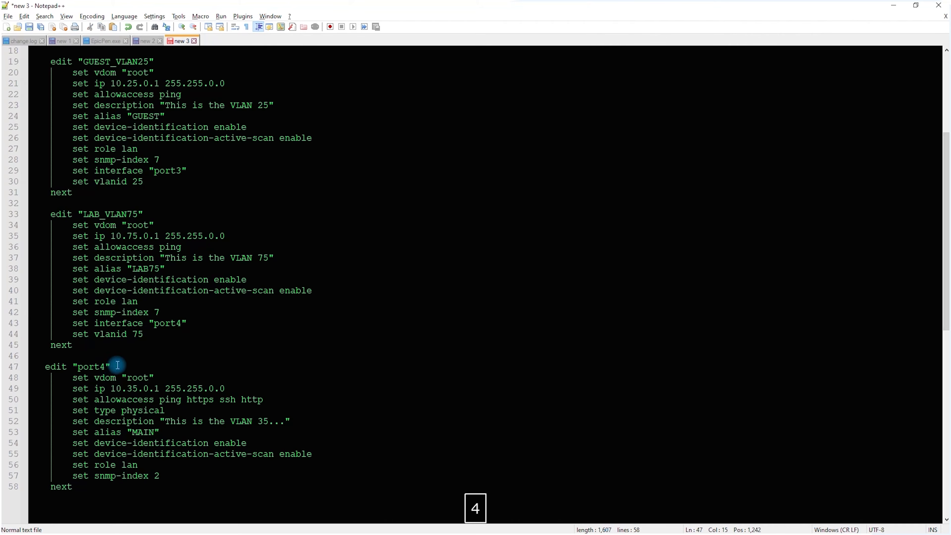
pyautogui.hotkey('alt', 'Tab')
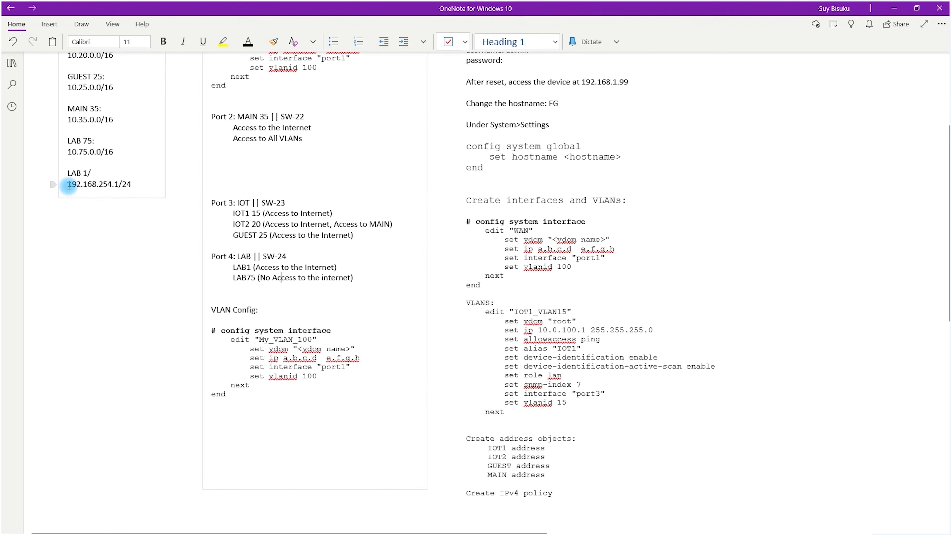
pyautogui.hotkey('alt', 'Tab')
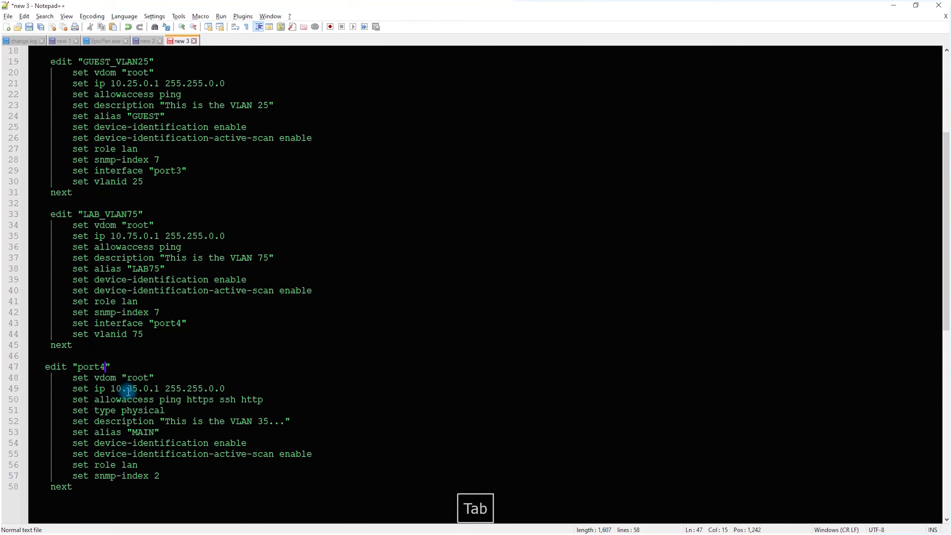
pyautogui.moveTo(113, 388); pyautogui.dragTo(145, 388)
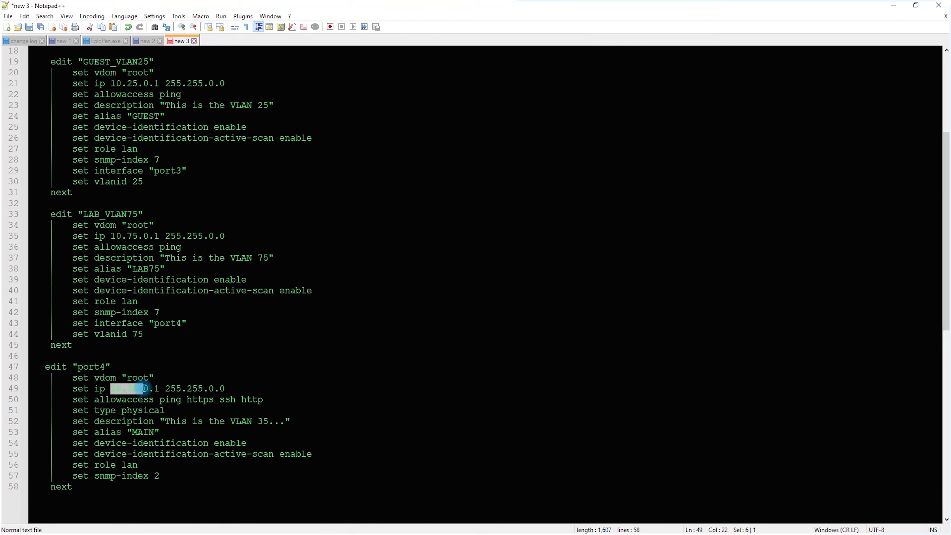
pyautogui.write('198..')
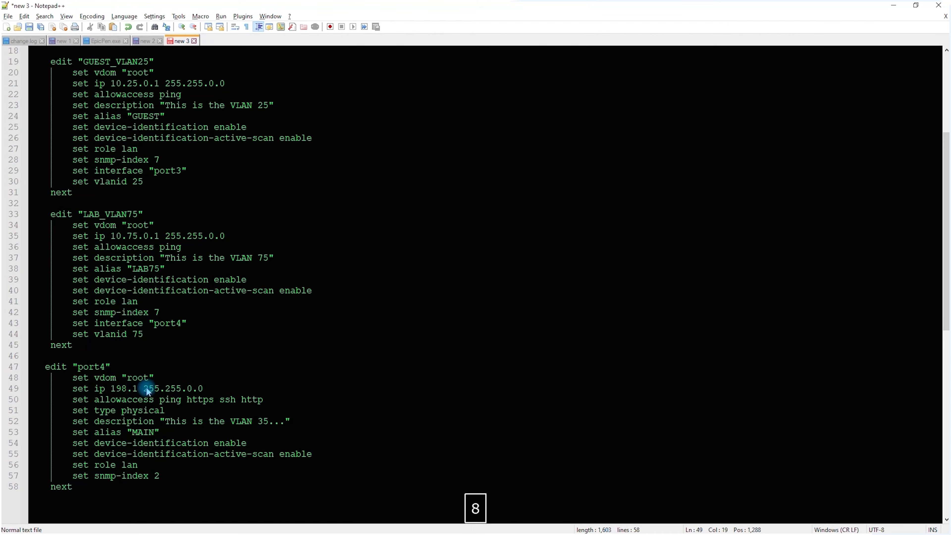
pyautogui.press('BackSpace')
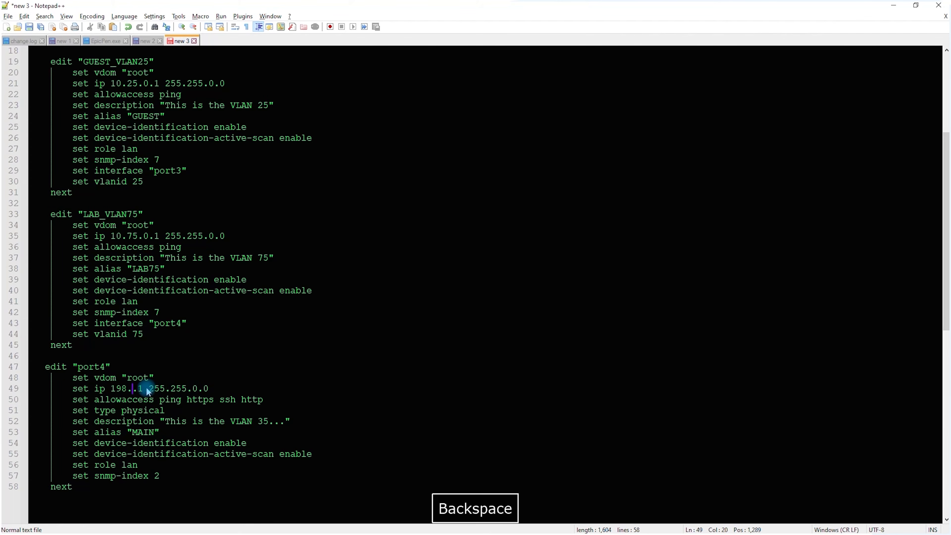
pyautogui.press('BackSpace')
pyautogui.press('BackSpace')
pyautogui.write('2.')
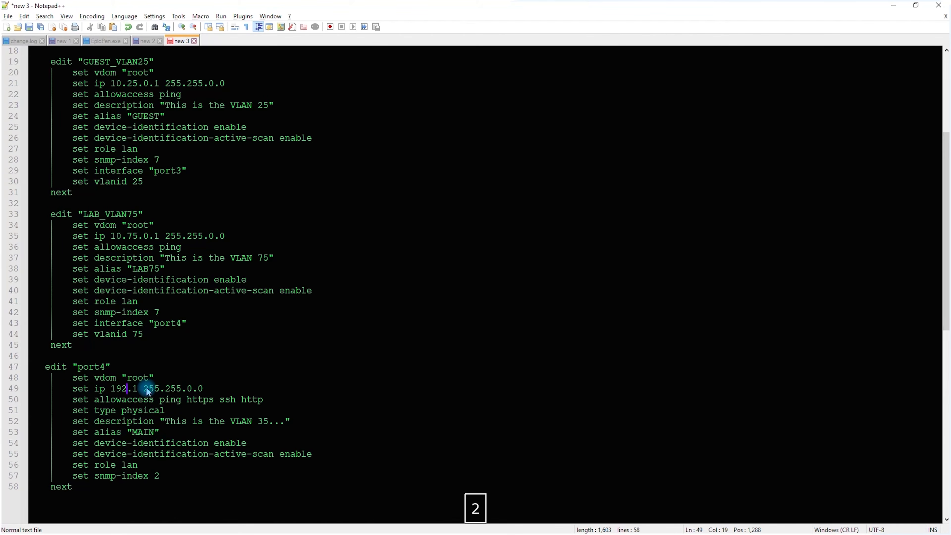
pyautogui.write('168.254')
pyautogui.moveTo(235, 388); pyautogui.dragTo(230, 388)
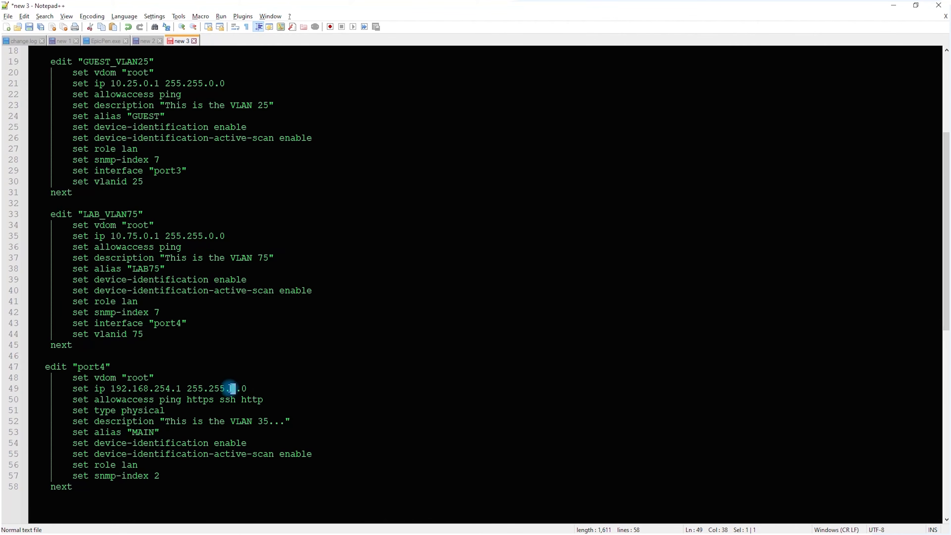
pyautogui.write('255')
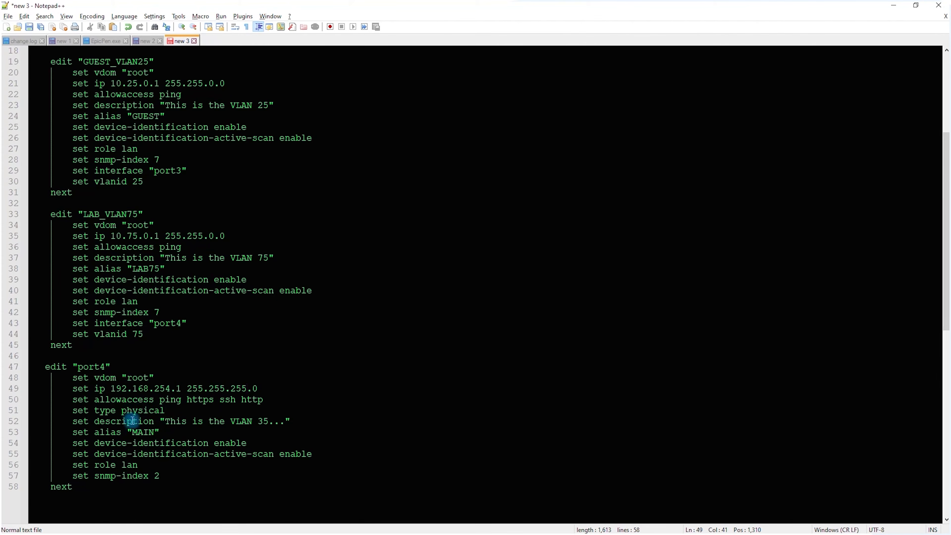
# Change the port4 block's description to "This is the VLAN 1 To the LAB..."
pyautogui.moveTo(232, 422); pyautogui.dragTo(262, 422)
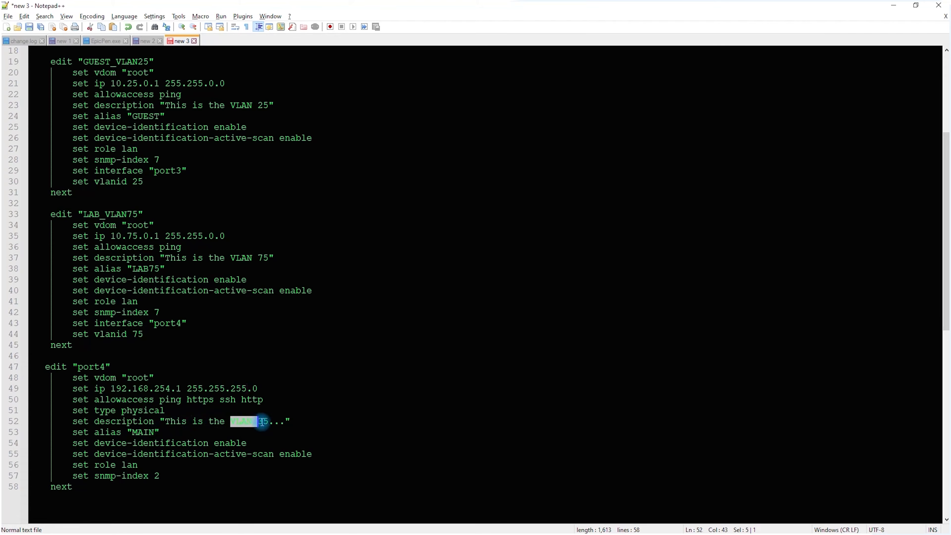
pyautogui.write('LAN')
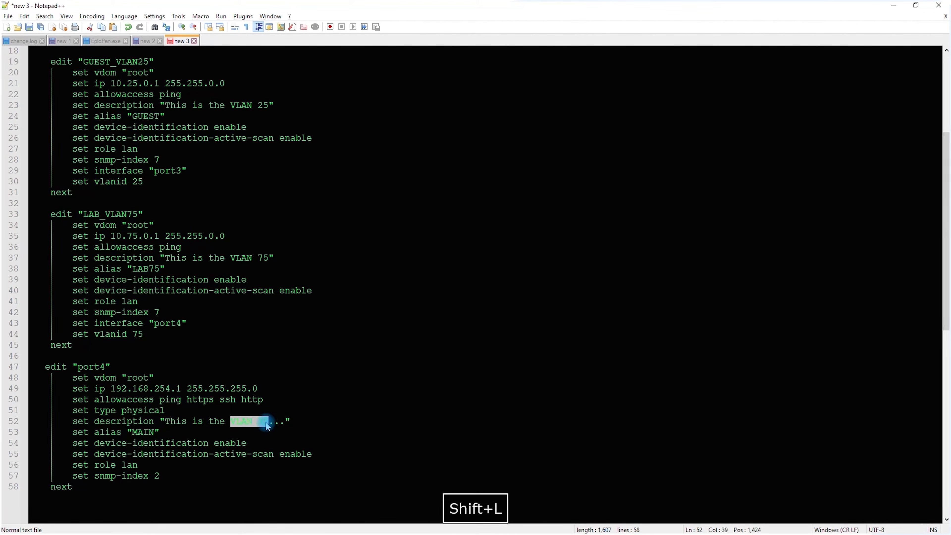
pyautogui.press('BackSpace')
pyautogui.press('BackSpace')
pyautogui.write('VLAN 1')
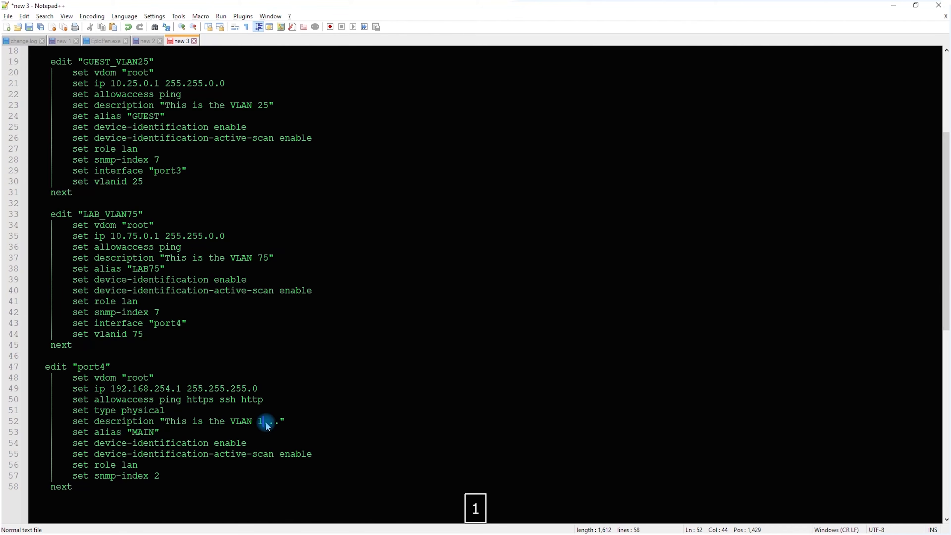
pyautogui.write(' To the LAB')
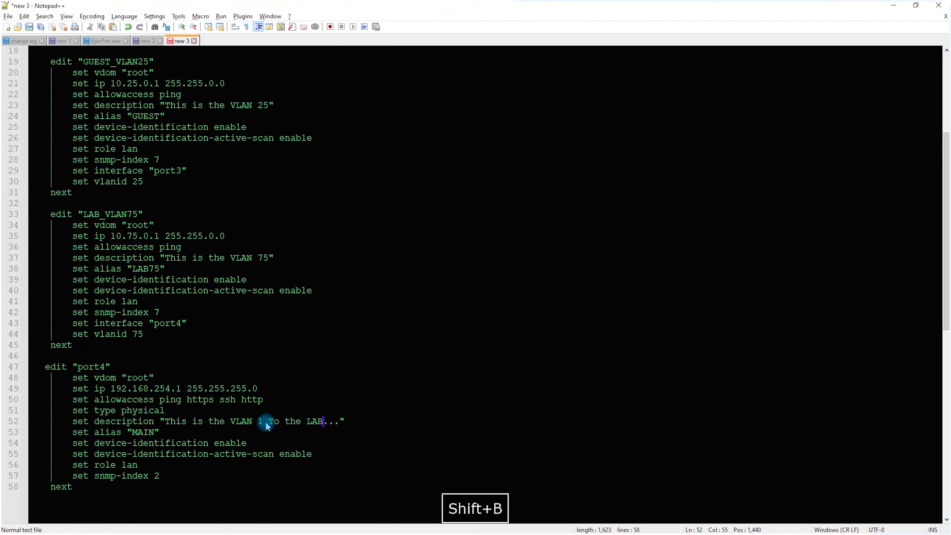
# Change the port4 block's alias to "LAB1" and add two empty lines after the block's closing next
pyautogui.moveTo(133, 434); pyautogui.dragTo(151, 433)
pyautogui.write('LAN')
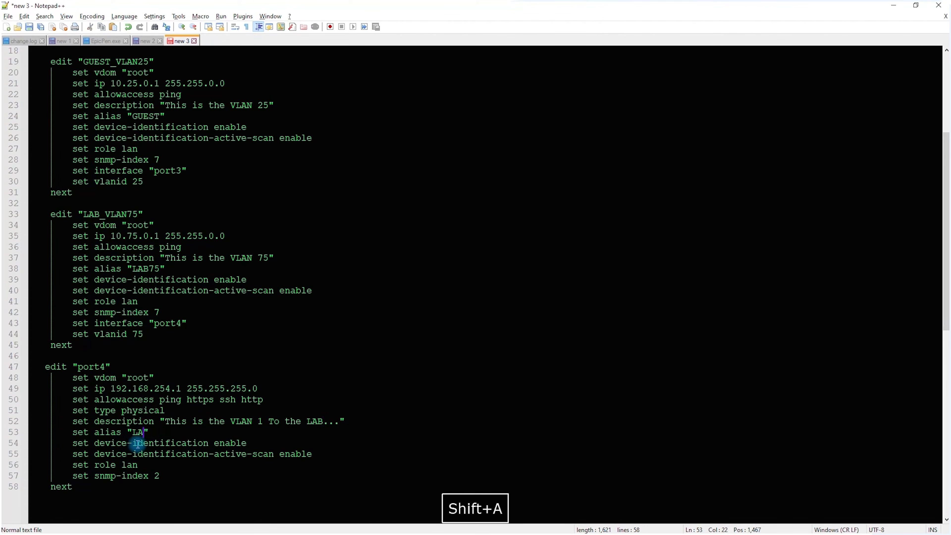
pyautogui.press('BackSpace')
pyautogui.write('B1')
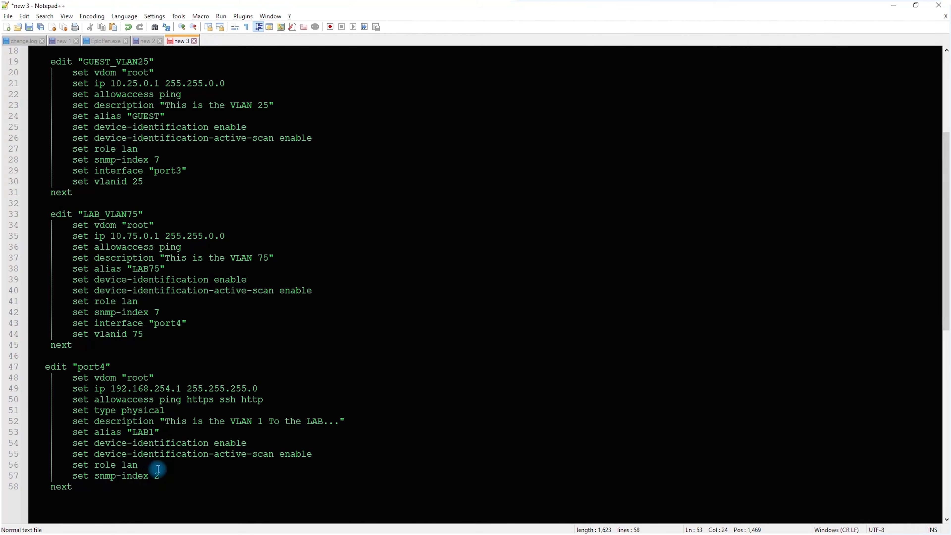
pyautogui.scroll(-4, 158, 270)
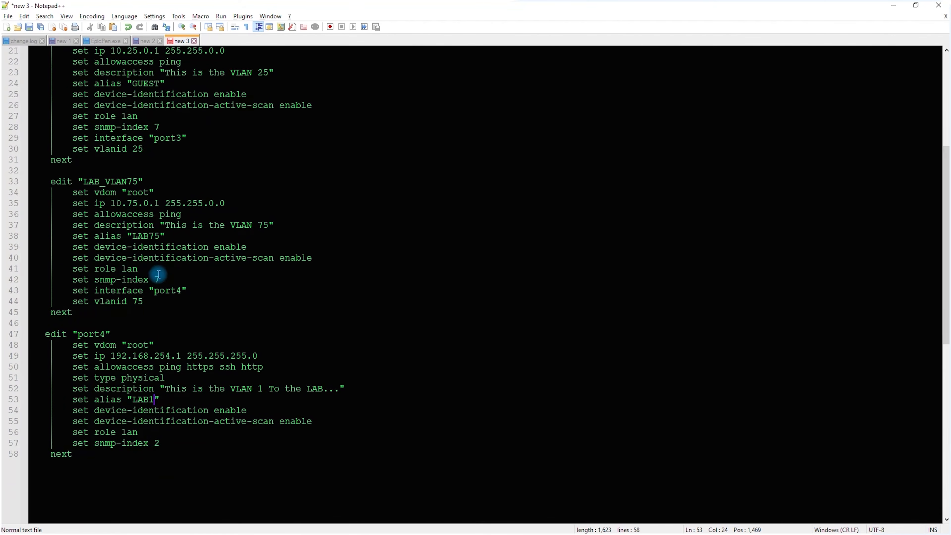
pyautogui.click(81, 357)
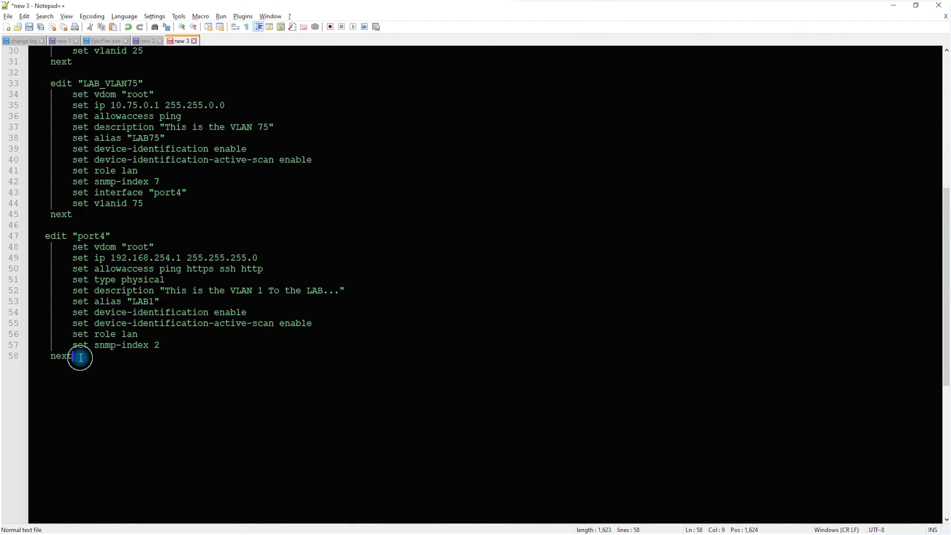
pyautogui.press('Return')
# Switch to the FortiGate serial session in SecureCRT and enter a few empty lines to get a fresh prompt
pyautogui.hotkey('alt', 'Tab')
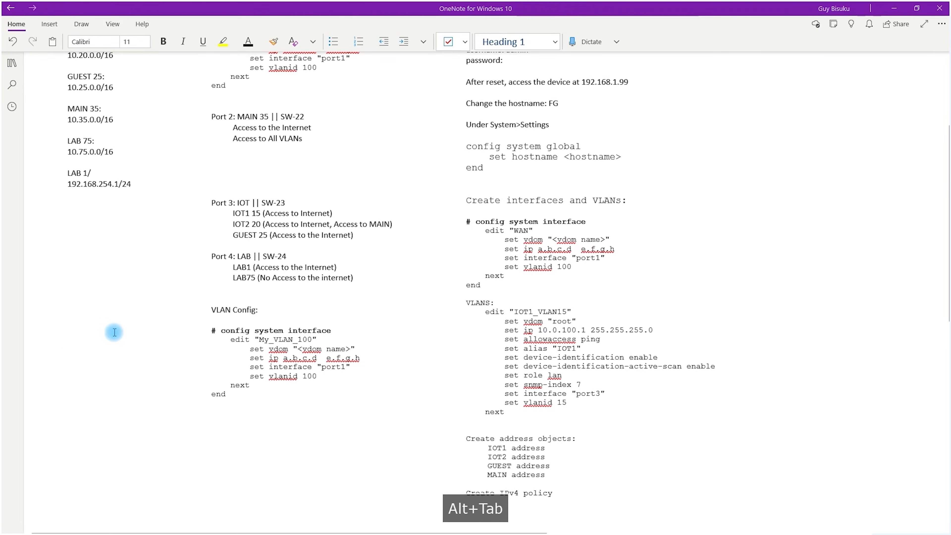
pyautogui.hotkey('alt', 'Tab')
pyautogui.click(274, 292)
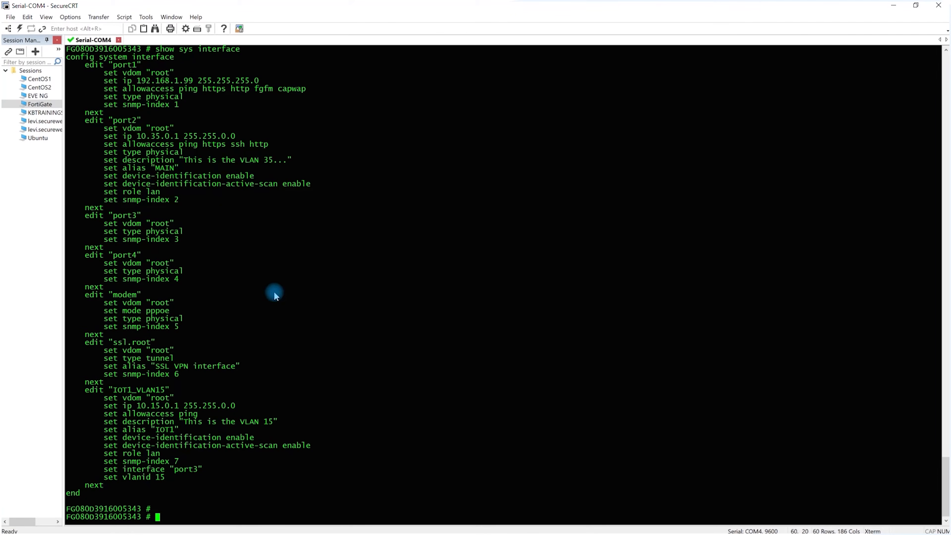
pyautogui.press('Return')
pyautogui.press('Return')
pyautogui.press('Return')
pyautogui.press('Return')
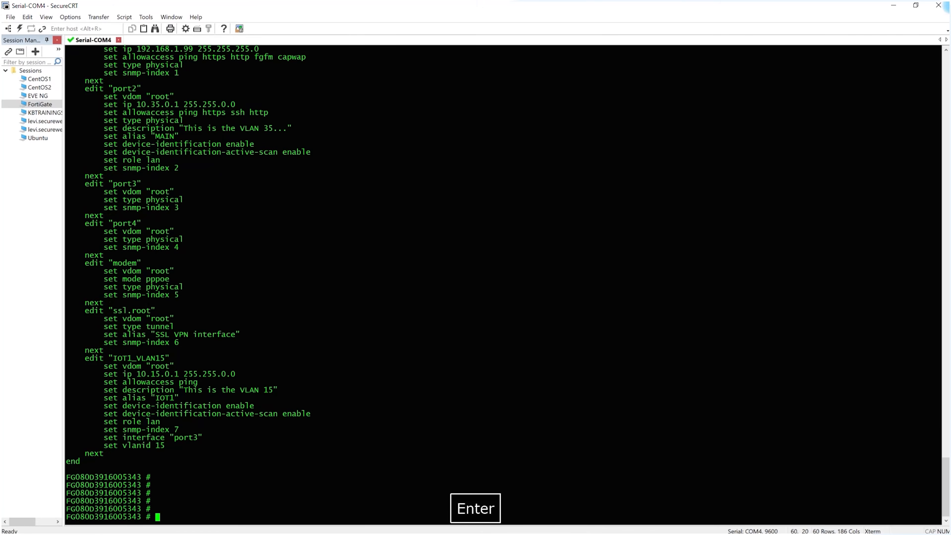
# Copy the entire interface script from Notepad++ and paste it at the FortiGate prompt in SecureCRT
pyautogui.hotkey('alt', 'Tab')
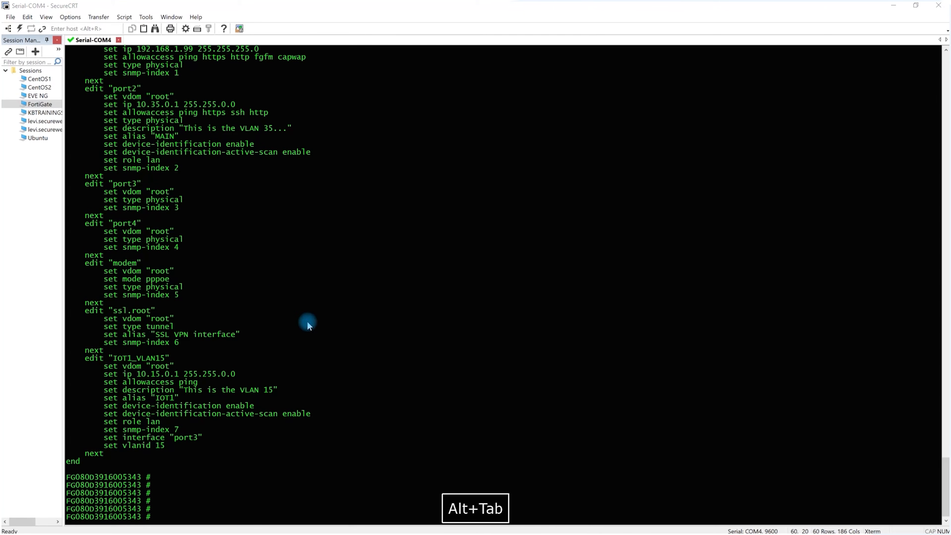
pyautogui.moveTo(170, 399); pyautogui.dragTo(41, 53)
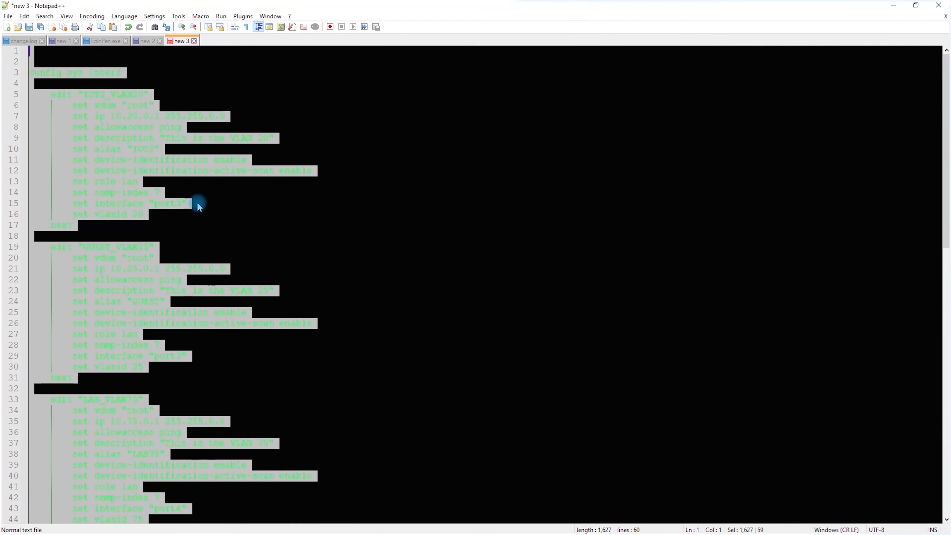
pyautogui.hotkey('ctrl', 'c')
pyautogui.hotkey('alt', 'Tab')
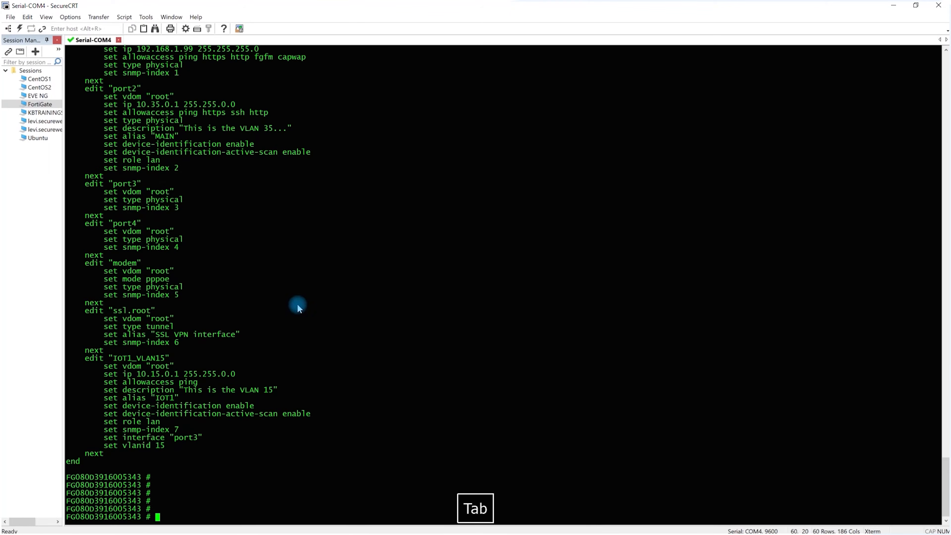
pyautogui.rightClick(298, 304)
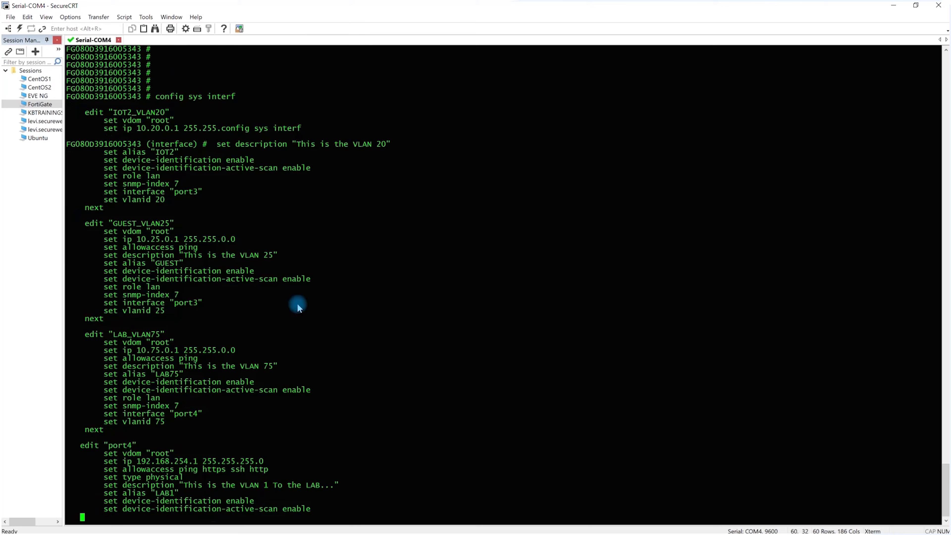
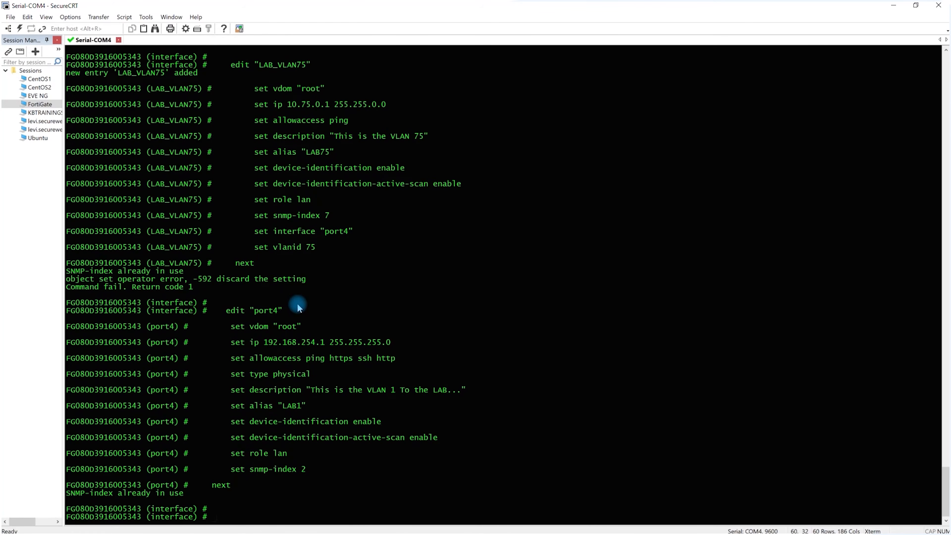
# Examine the terminal output of the pasted interface script for errors in the IOT2_VLAN20, GUEST_VLAN25, LAB_VLAN75 and port4 blocks
pyautogui.scroll(3, 297, 307)
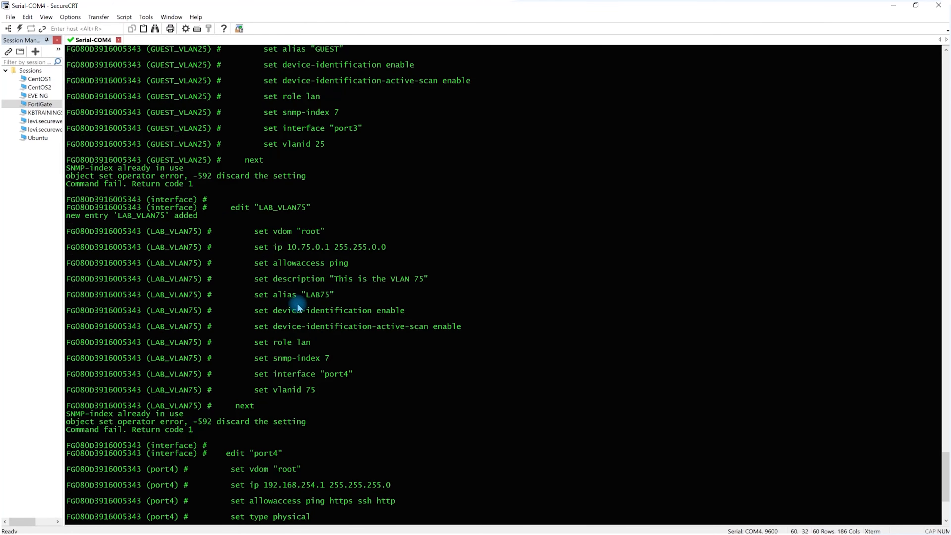
pyautogui.scroll(2, 168, 187)
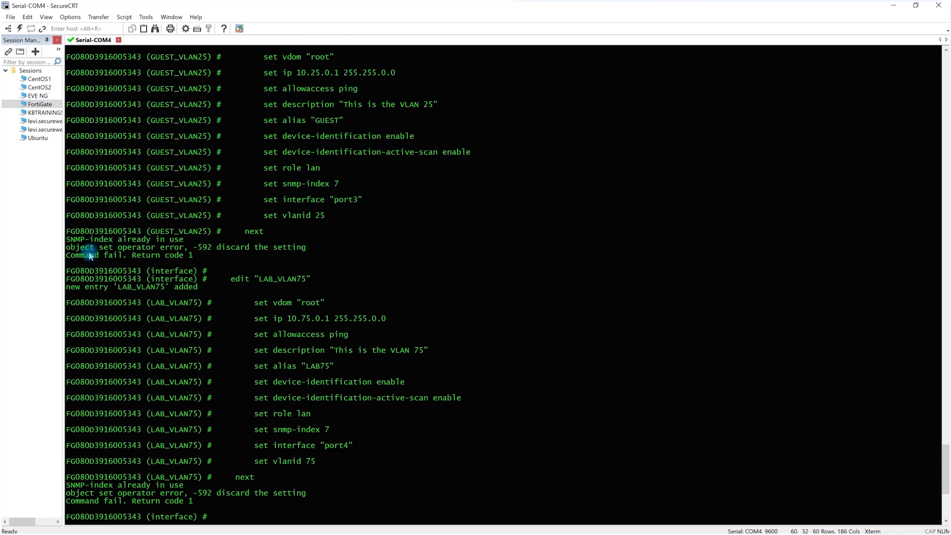
pyautogui.scroll(2, 173, 258)
pyautogui.scroll(2, 172, 256)
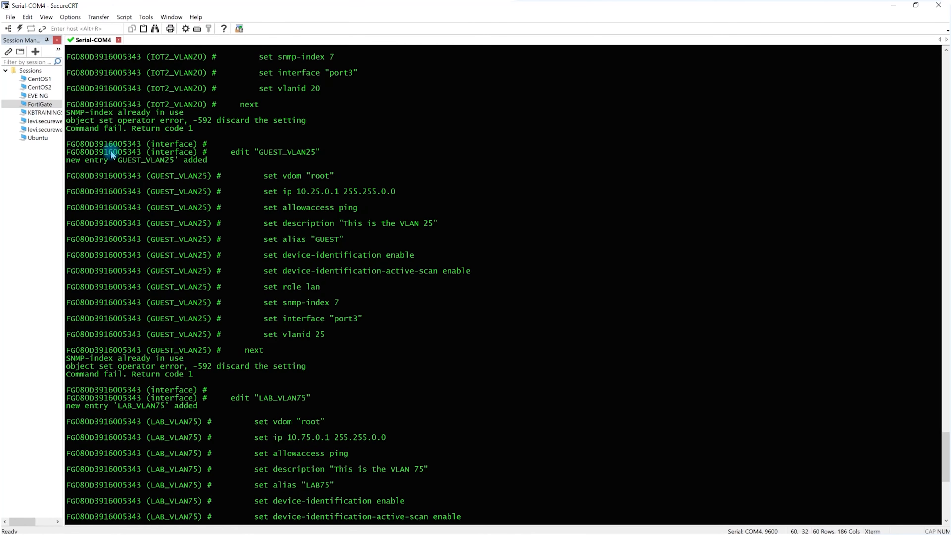
pyautogui.scroll(1, 112, 154)
pyautogui.scroll(2, 110, 152)
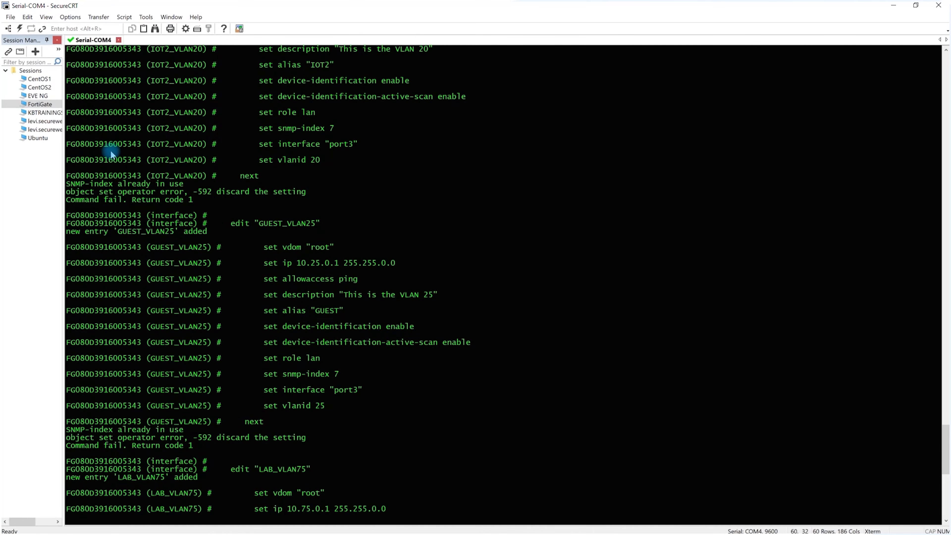
pyautogui.scroll(-4, 111, 152)
pyautogui.scroll(-6, 112, 160)
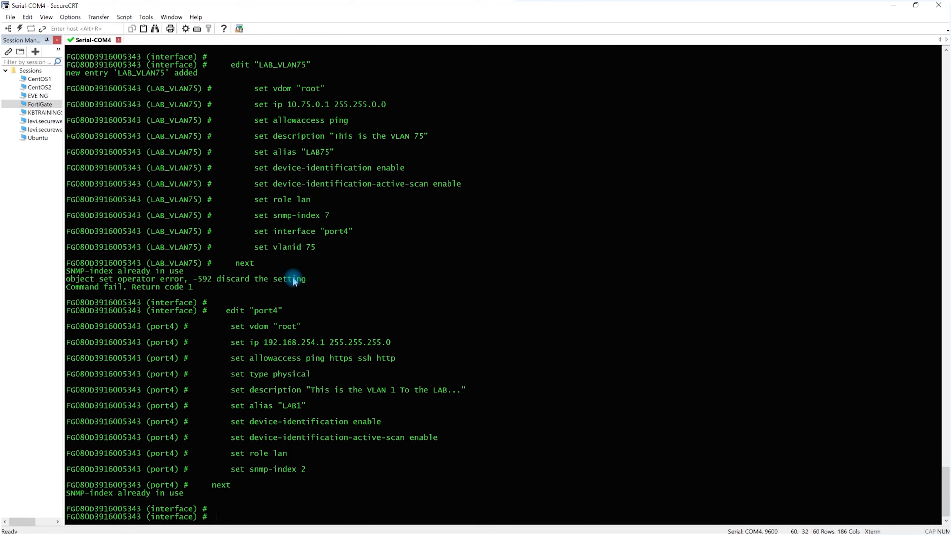
# In the Notepad++ script, set the snmp-index to 8 for IOT2_VLAN20 and to 9 for GUEST_VLAN25
pyautogui.hotkey('alt', 'Tab')
pyautogui.click(214, 259)
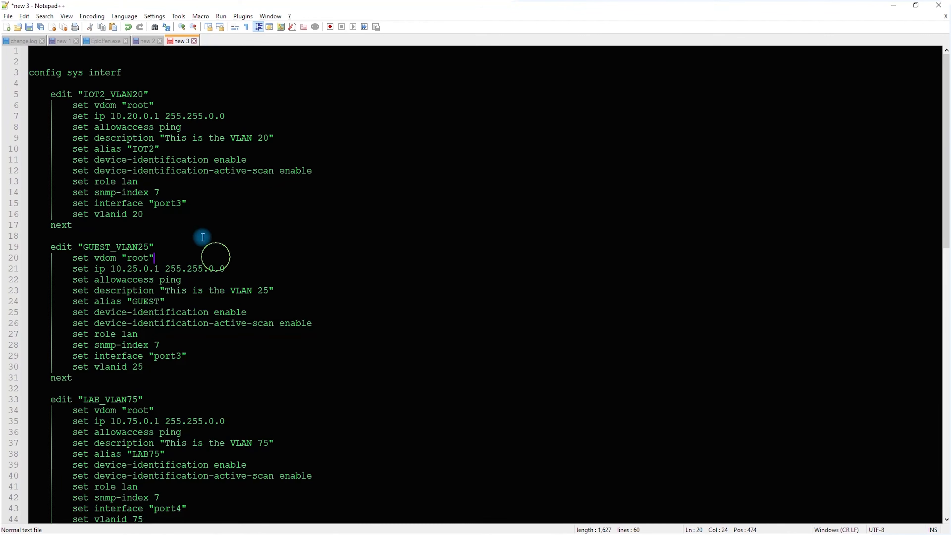
pyautogui.moveTo(155, 188); pyautogui.dragTo(159, 189)
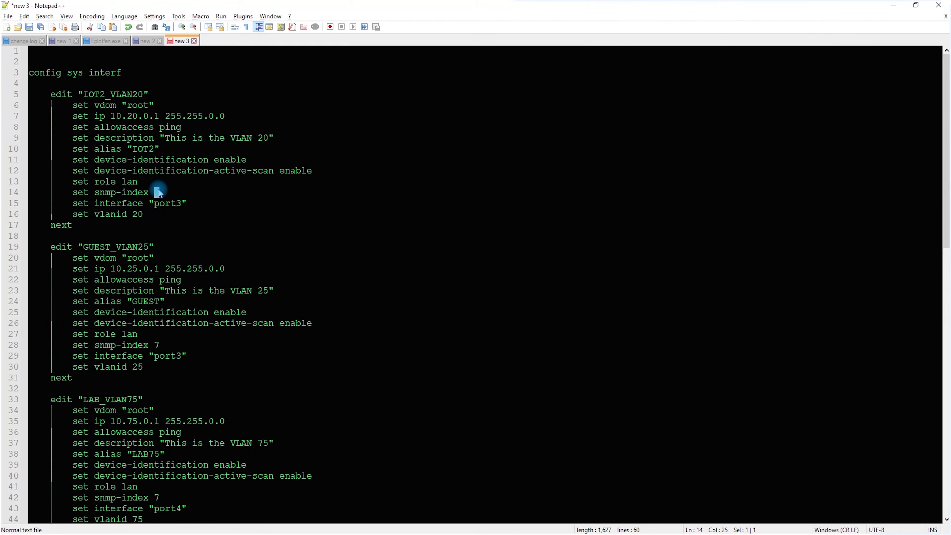
pyautogui.write('8')
pyautogui.click(161, 345)
pyautogui.moveTo(160, 344); pyautogui.dragTo(155, 345)
pyautogui.write('9')
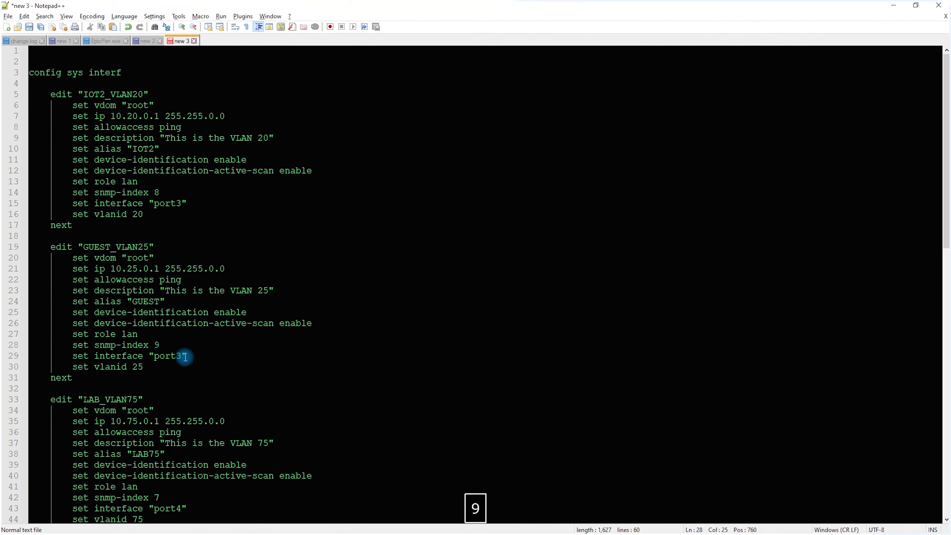
# Set the snmp-index to 10 in the LAB_VLAN75 block and to 11 in the port4 block
pyautogui.scroll(-4, 185, 357)
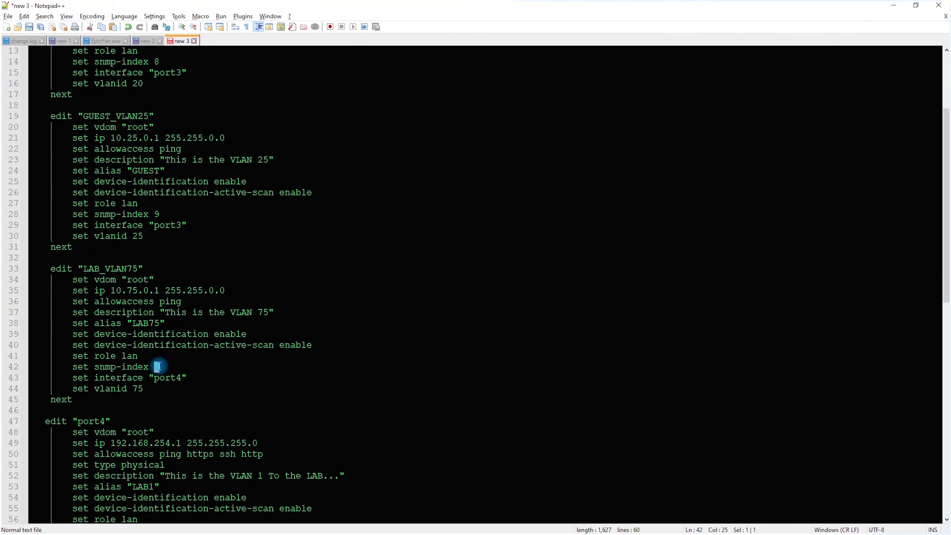
pyautogui.write('10')
pyautogui.scroll(-4, 158, 366)
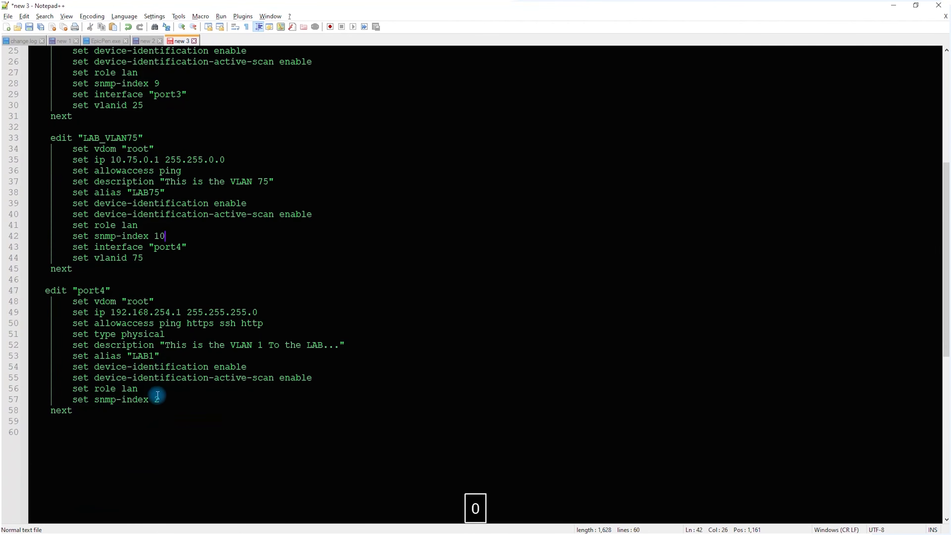
pyautogui.doubleClick(155, 399)
pyautogui.write('11')
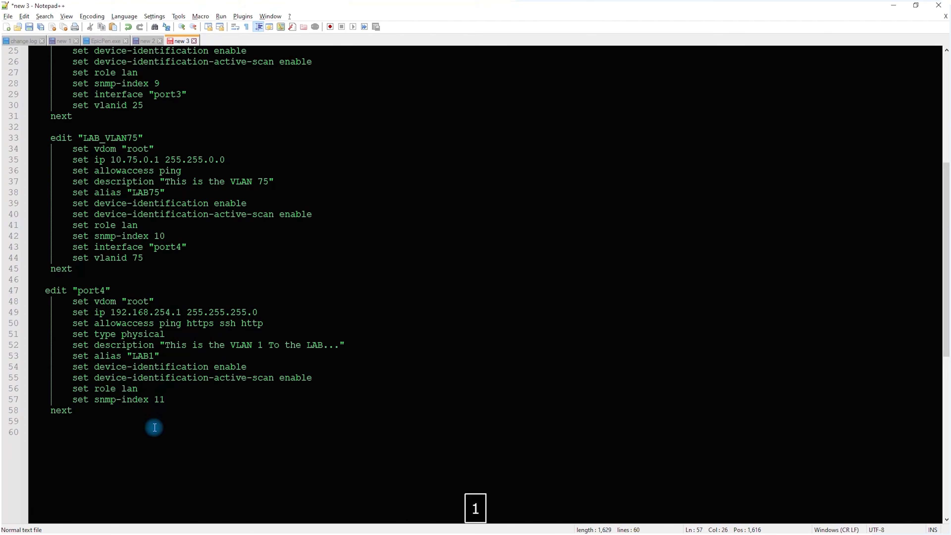
# Copy the entire edited script and switch to the FortiGate serial session in SecureCRT, entering empty lines for a fresh prompt
pyautogui.hotkey('ctrl', 'a')
pyautogui.hotkey('alt', 'Tab')
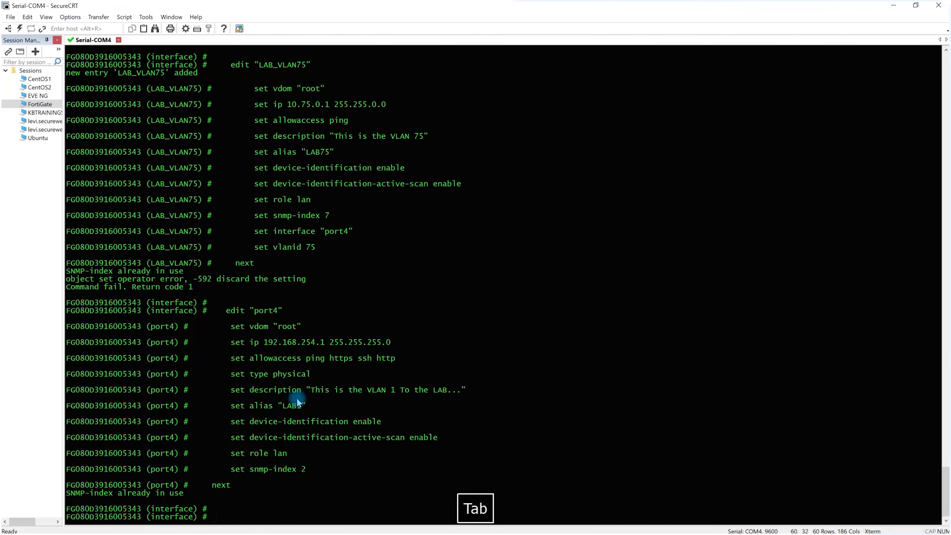
pyautogui.press('Return')
pyautogui.press('Return')
# Try to leave the interface configuration mode with the exit and quit commands
pyautogui.write('exitr')
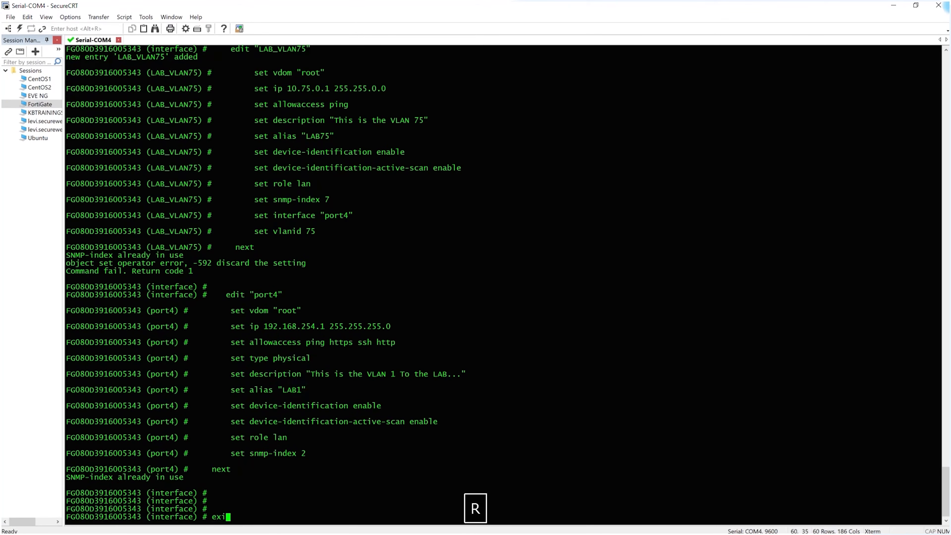
pyautogui.press('Return')
pyautogui.press('Return')
pyautogui.press('Return')
pyautogui.press('Return')
pyautogui.press('Return')
pyautogui.write('exit')
pyautogui.press('Return')
pyautogui.press('Return')
pyautogui.press('Return')
pyautogui.write('quit')
pyautogui.press('Return')
pyautogui.press('Return')
pyautogui.press('Return')
pyautogui.press('Return')
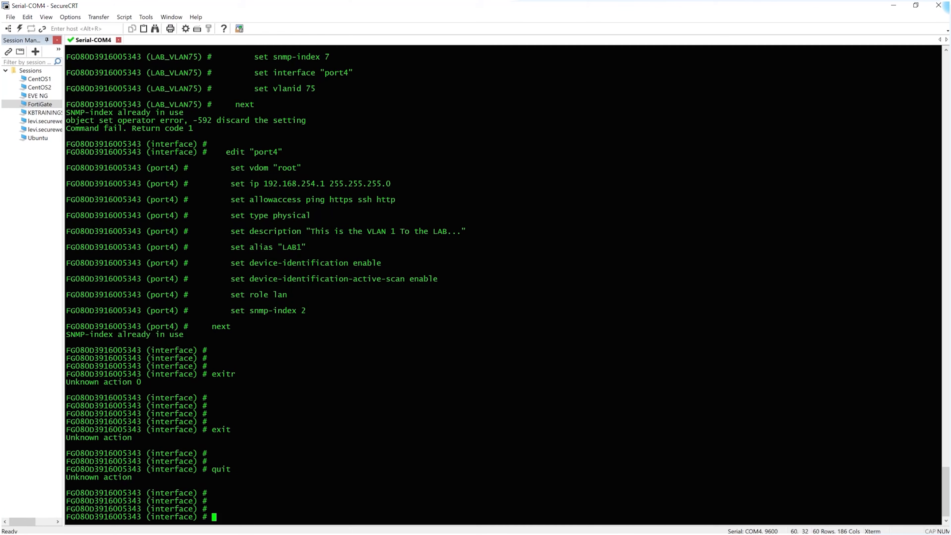
# Leave the interface configuration mode with the end command and enter empty lines at the main prompt
pyautogui.write('end')
pyautogui.press('Return')
pyautogui.press('Return')
pyautogui.press('Return')
pyautogui.press('Return')
pyautogui.press('Return')
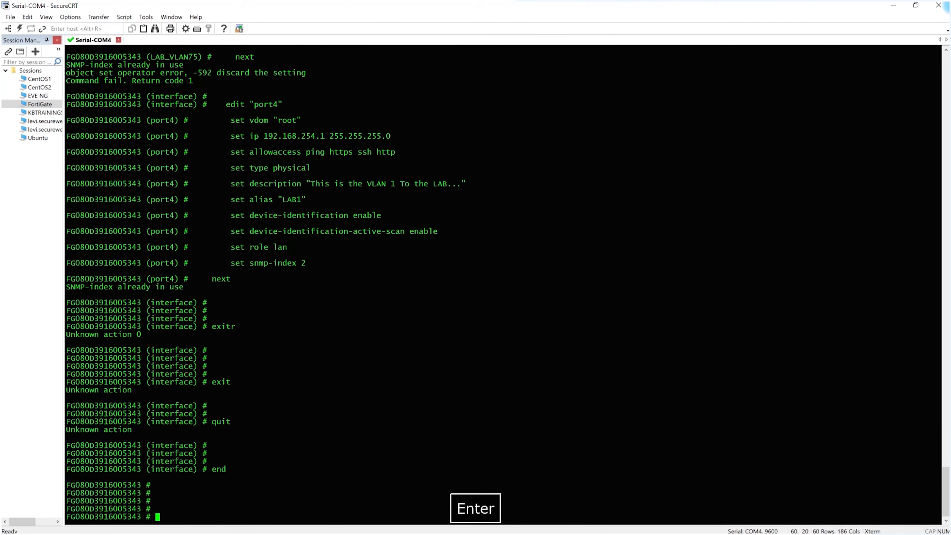
# Paste the edited interface script at the FortiGate prompt and close the interface configuration with end
pyautogui.rightClick(394, 383)
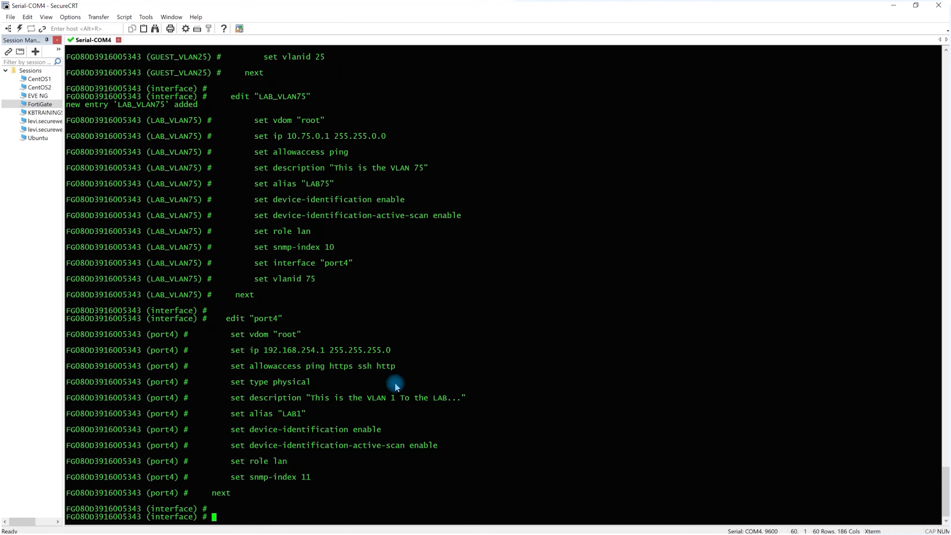
pyautogui.press('Return')
pyautogui.press('Return')
pyautogui.press('Return')
pyautogui.press('Return')
pyautogui.press('Return')
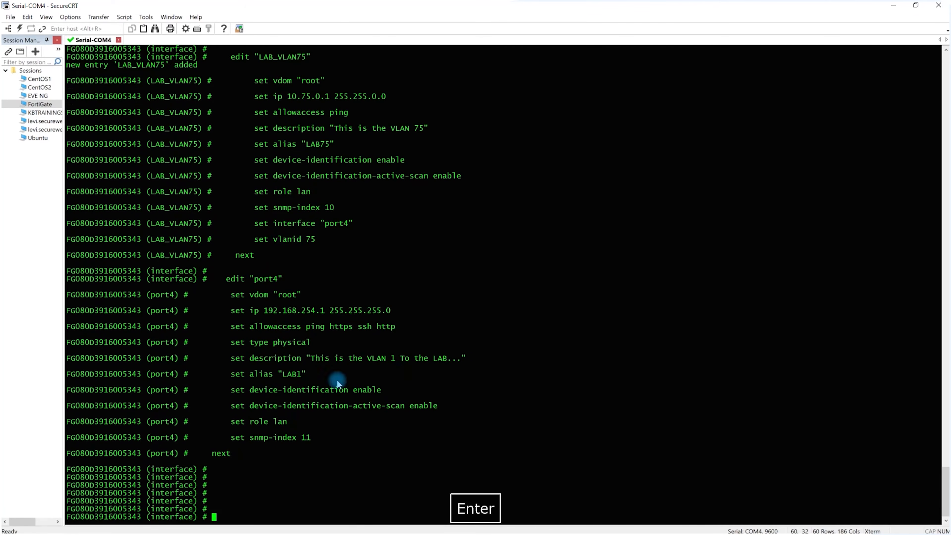
pyautogui.write('end')
pyautogui.press('Return')
# Run "show sys interf" to list the FortiGate's interface configuration
pyautogui.press('Return')
pyautogui.press('Return')
pyautogui.press('Return')
pyautogui.write('s')
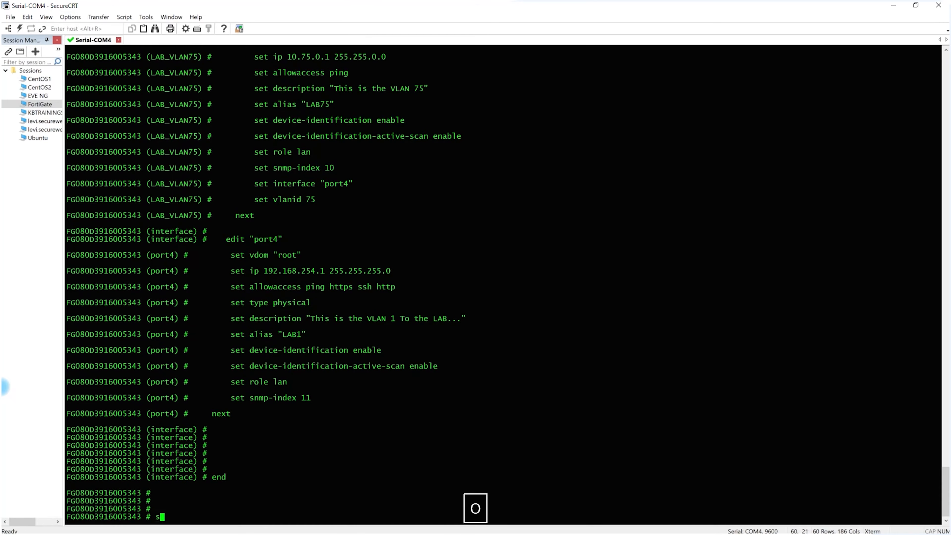
pyautogui.write('how sys interf')
pyautogui.press('Return')
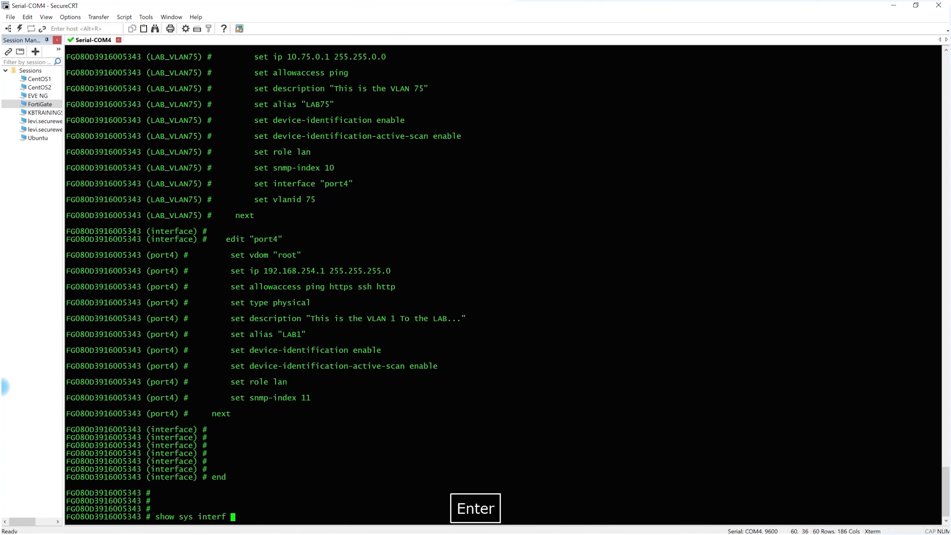
# Page through the whole interface listing and check the port2, port3, port4 and VLAN blocks against the script
pyautogui.press('space')
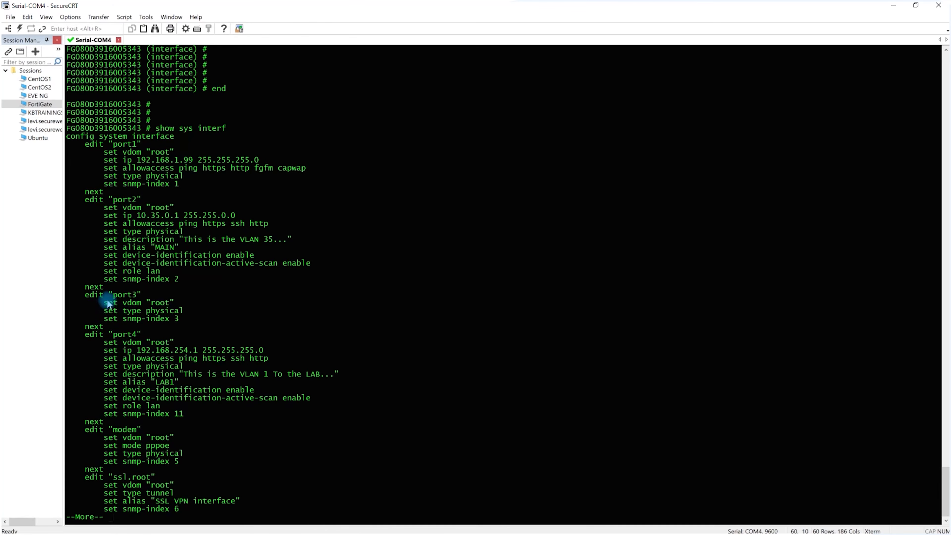
pyautogui.press('space')
pyautogui.press('space')
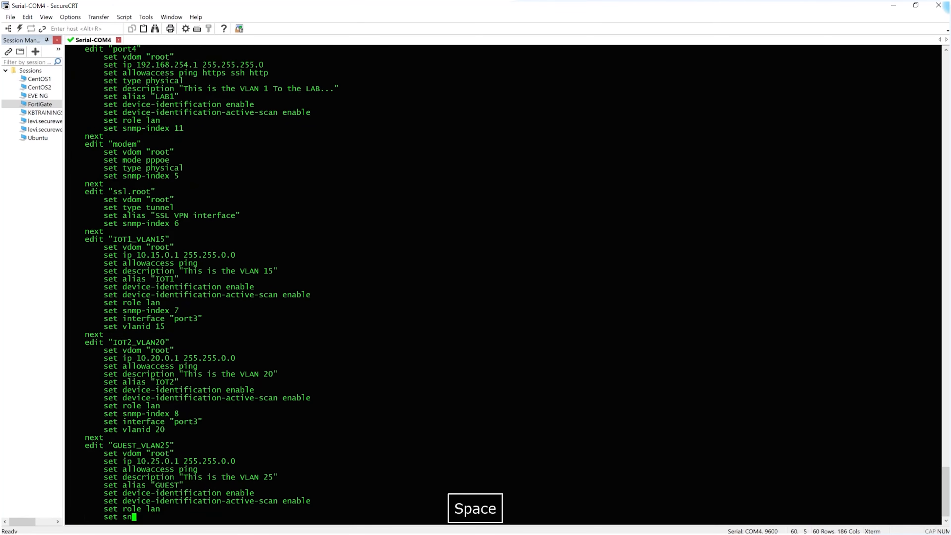
pyautogui.scroll(2, 128, 276)
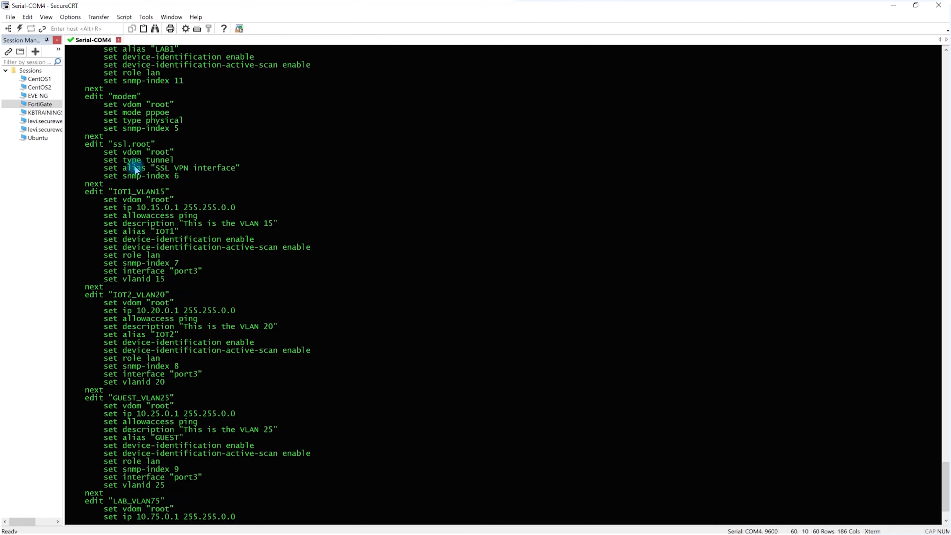
pyautogui.scroll(-1, 161, 240)
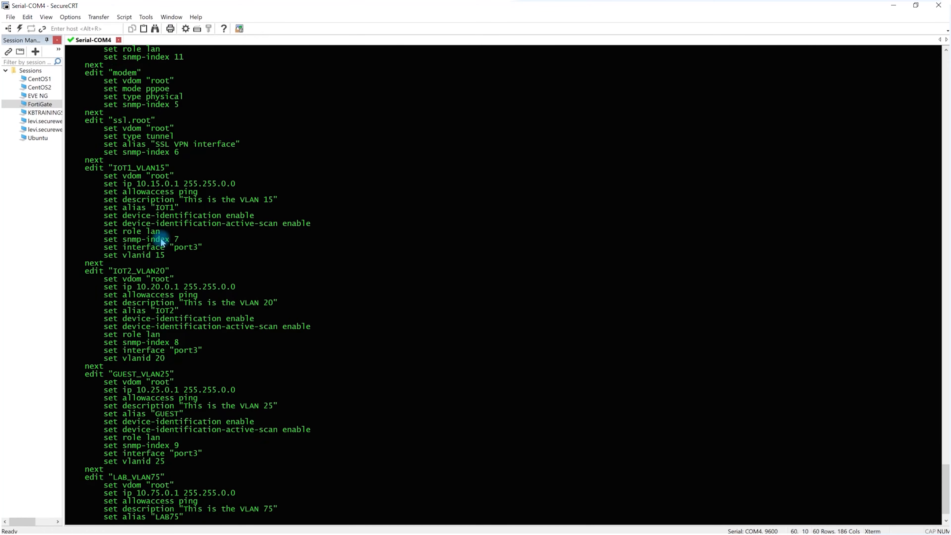
pyautogui.scroll(-1, 159, 262)
pyautogui.press('space')
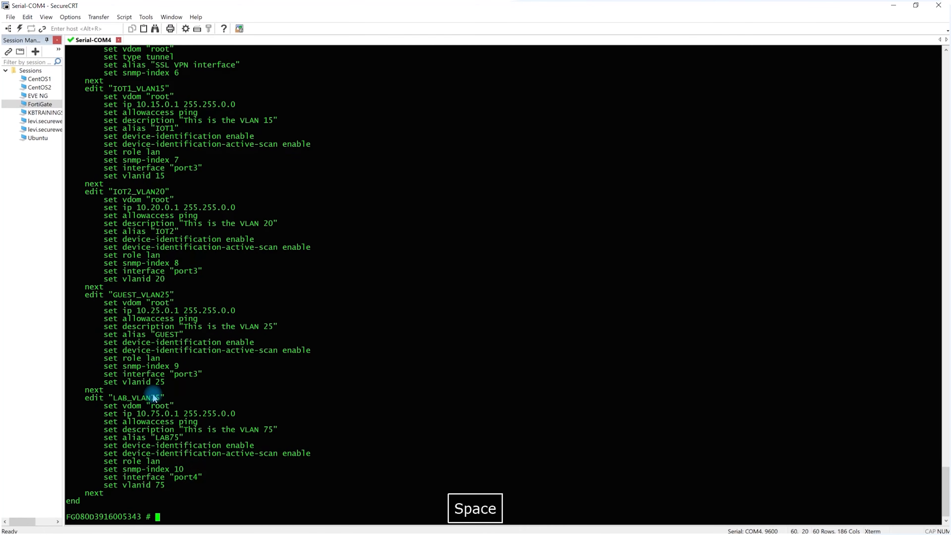
pyautogui.scroll(8, 152, 389)
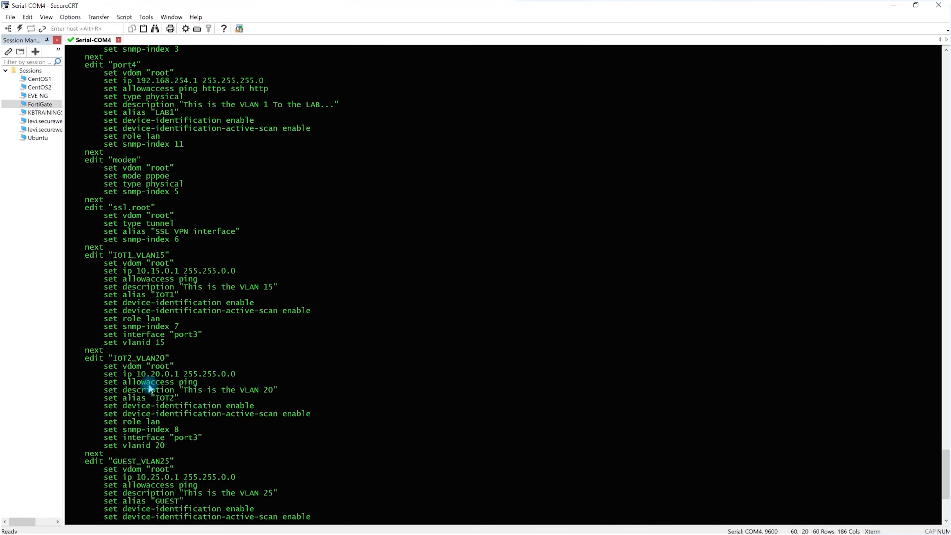
# Switch to the FortiGate Home Network Configuration notes in OneNote and review the planned port and VLAN assignments
pyautogui.hotkey('alt', 'Tab')
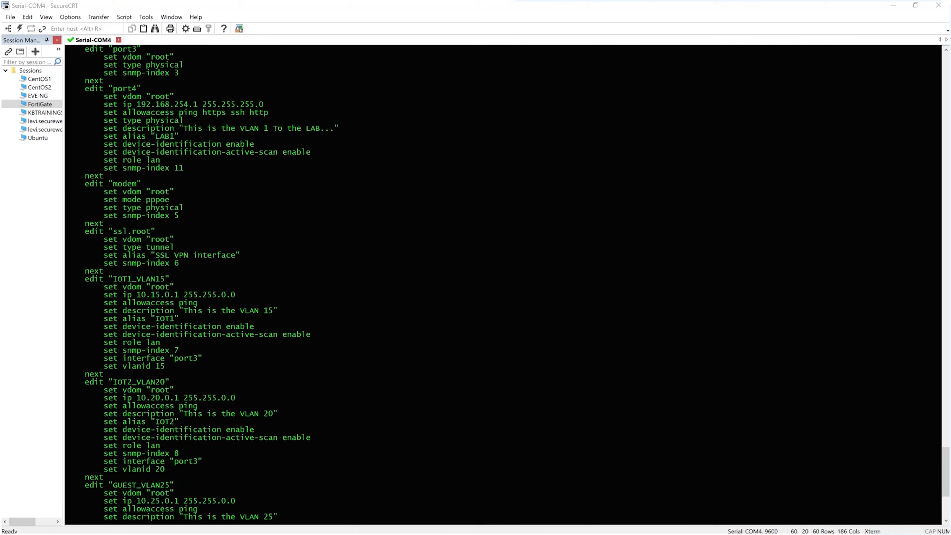
pyautogui.hotkey('alt', 'Tab')
pyautogui.scroll(5, 232, 191)
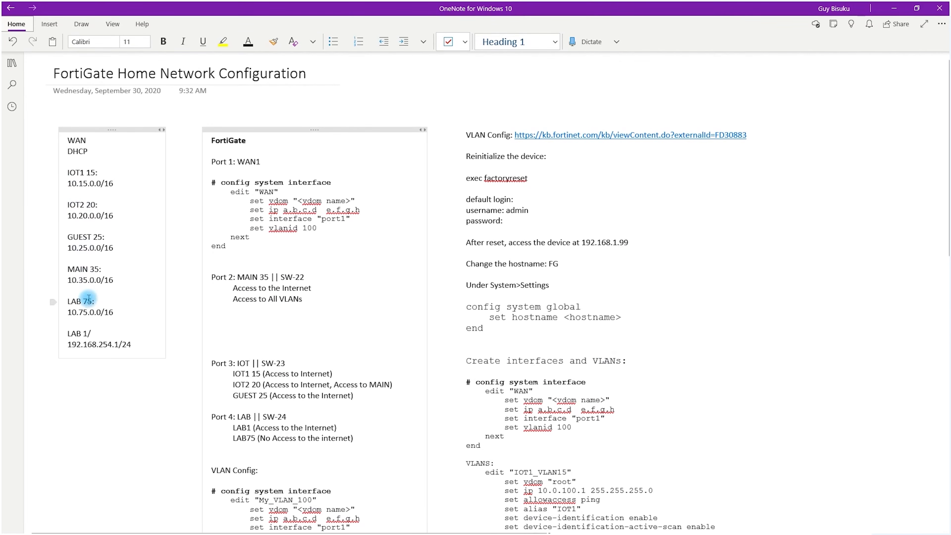
pyautogui.hotkey('alt', 'Tab')
pyautogui.hotkey('alt', 'Tab')
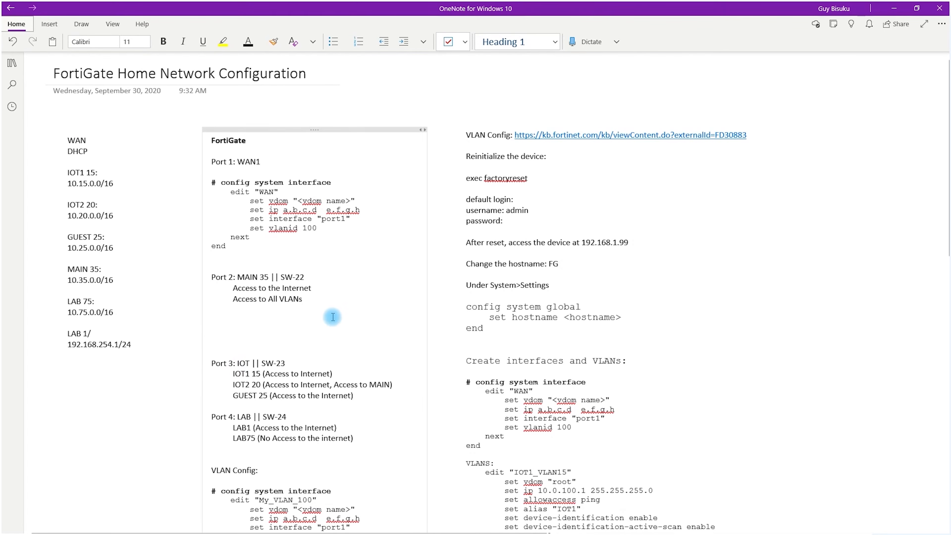
# In the FortiGate web interface, enable the DHCP server on the GUEST_VLAN25 interface with its default address range and save it
pyautogui.hotkey('alt', 'Tab')
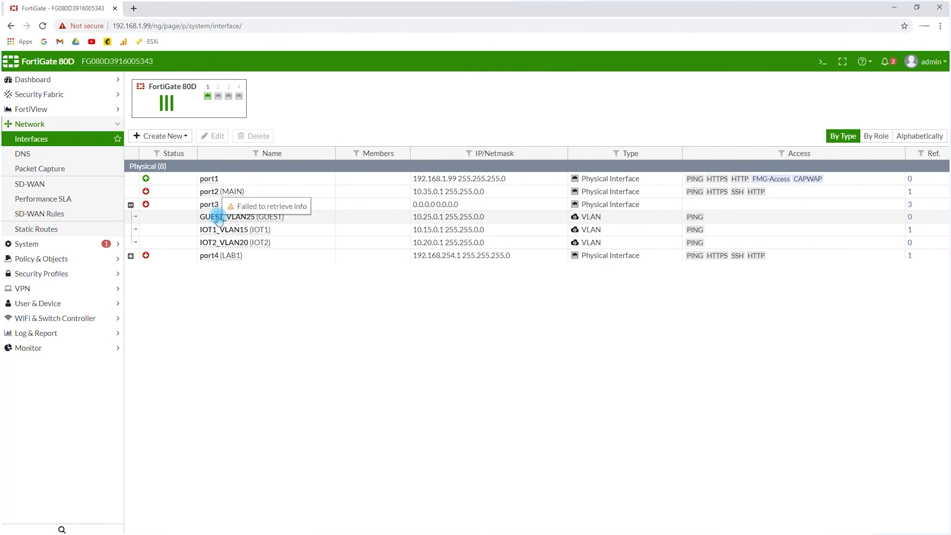
pyautogui.click(218, 192)
pyautogui.click(221, 219)
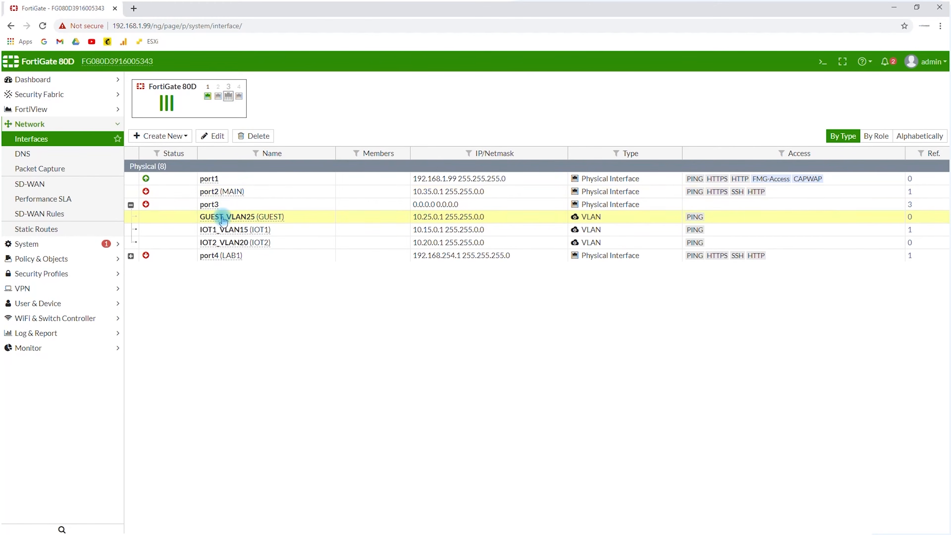
pyautogui.doubleClick(223, 220)
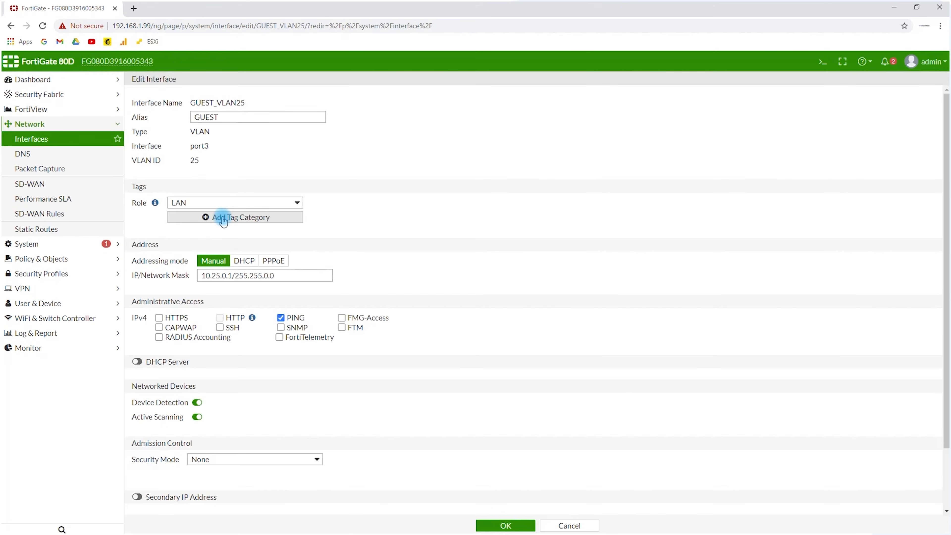
pyautogui.scroll(-3, 183, 295)
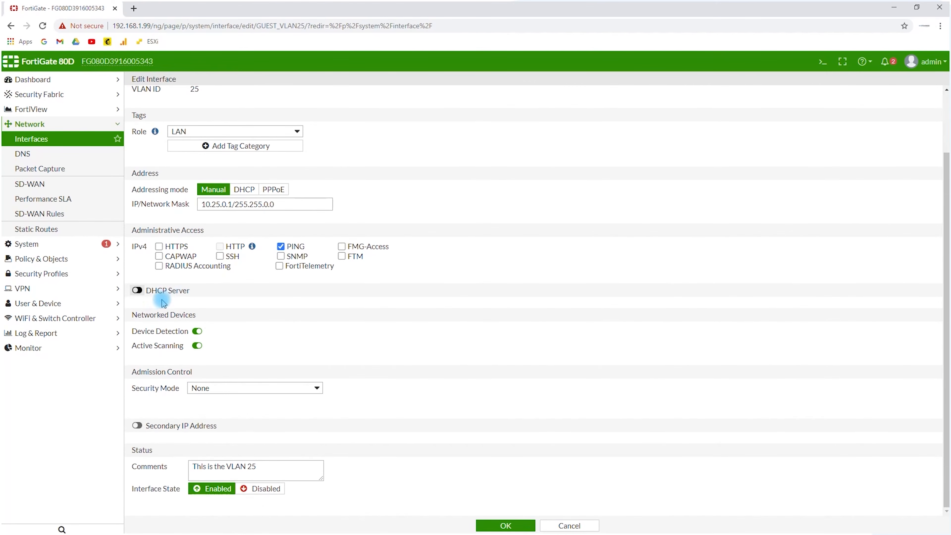
pyautogui.click(137, 290)
pyautogui.scroll(-2, 171, 303)
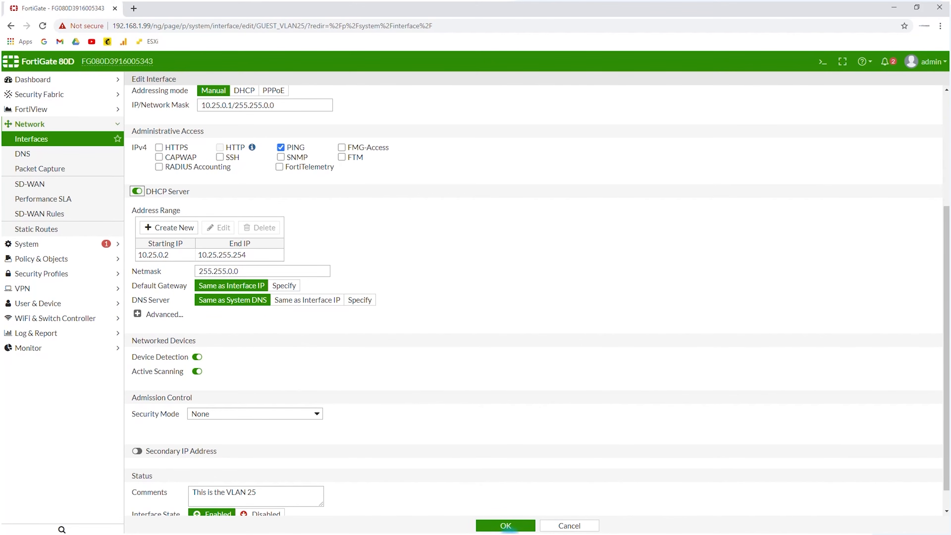
pyautogui.click(508, 525)
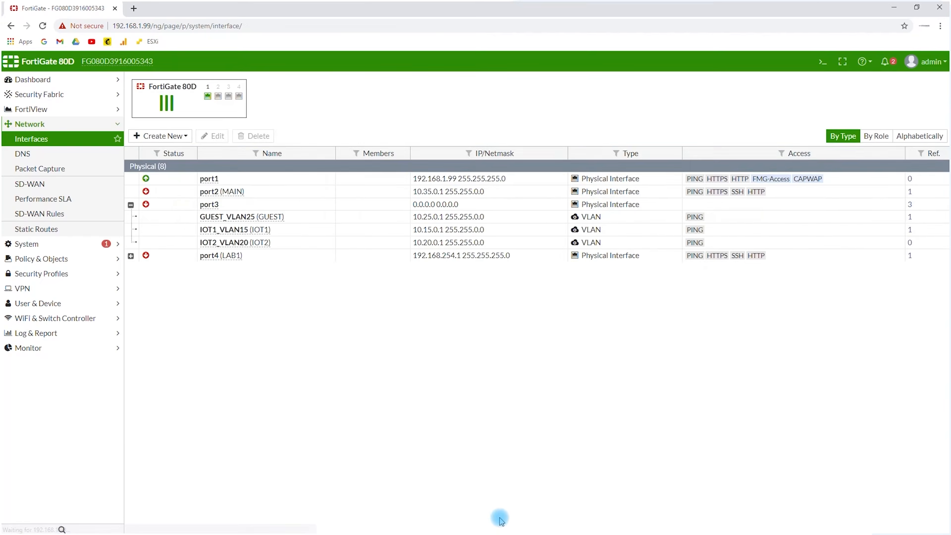
# Open the IOT1_VLAN15 interface, check its DHCP server settings and save it unchanged
pyautogui.doubleClick(240, 230)
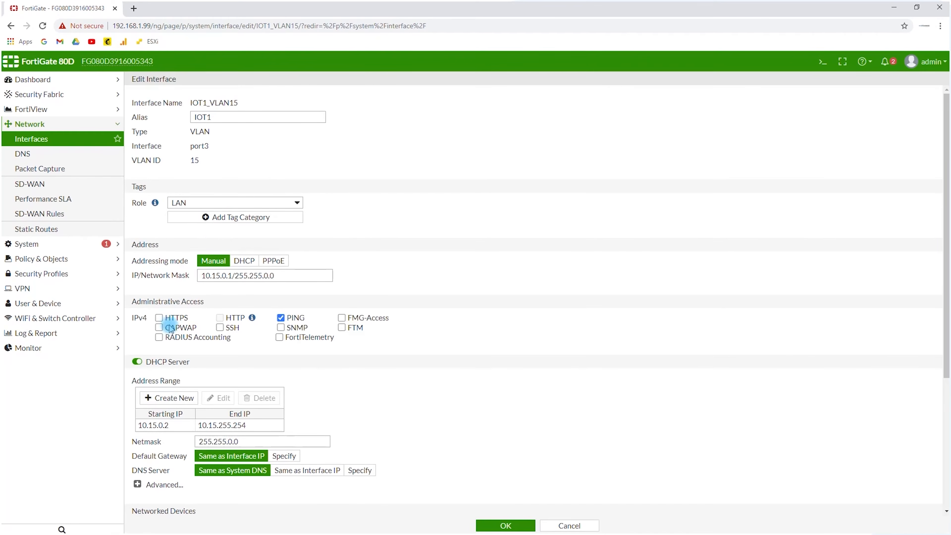
pyautogui.scroll(-1, 168, 395)
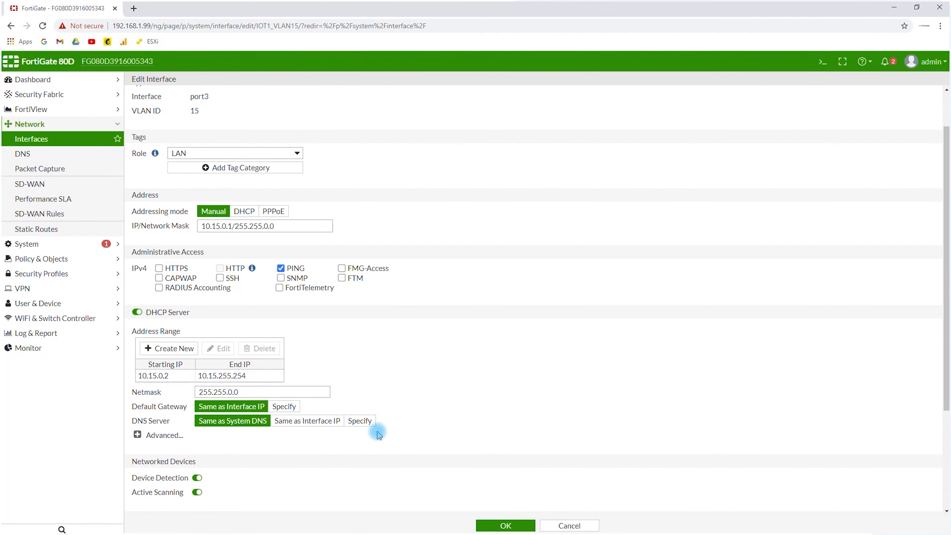
pyautogui.click(513, 527)
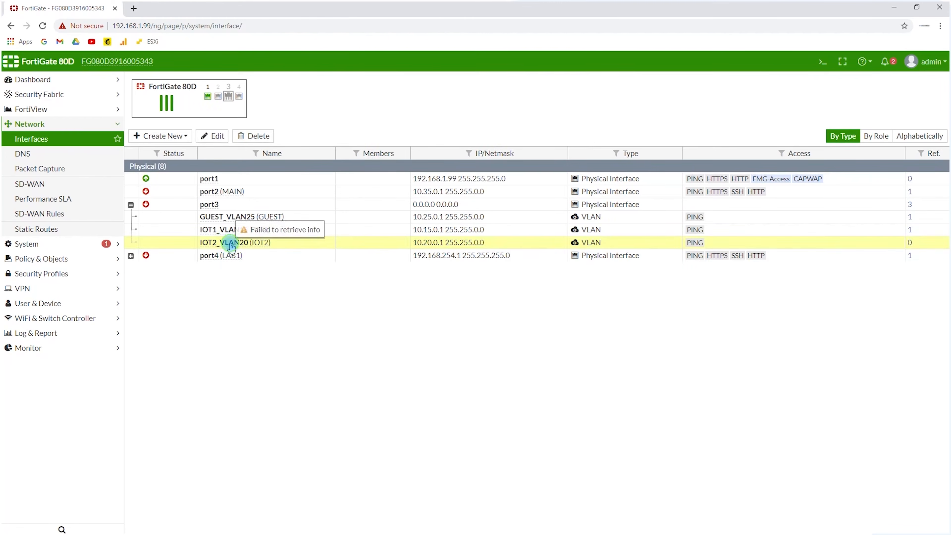
# Enable the DHCP server on the IOT2_VLAN20 interface with its default address range and save it
pyautogui.doubleClick(230, 242)
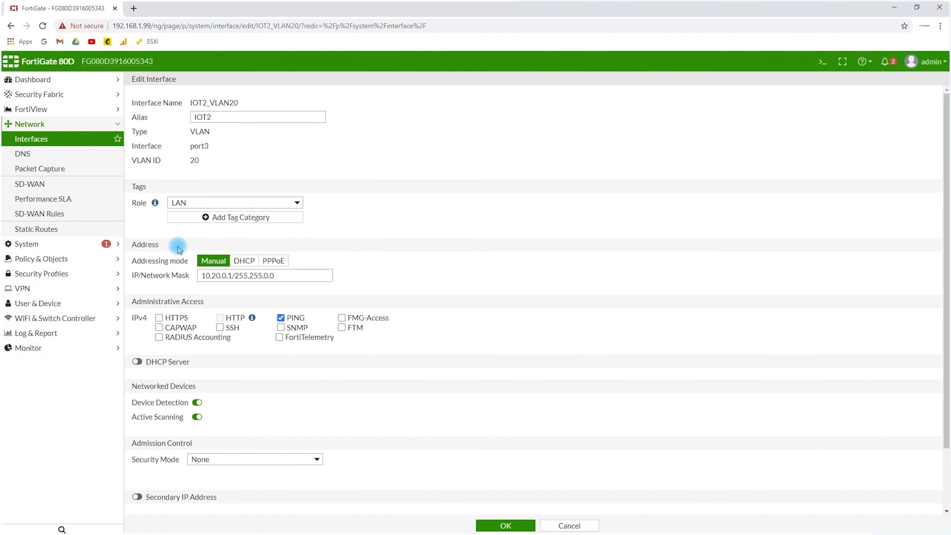
pyautogui.click(138, 361)
pyautogui.click(521, 525)
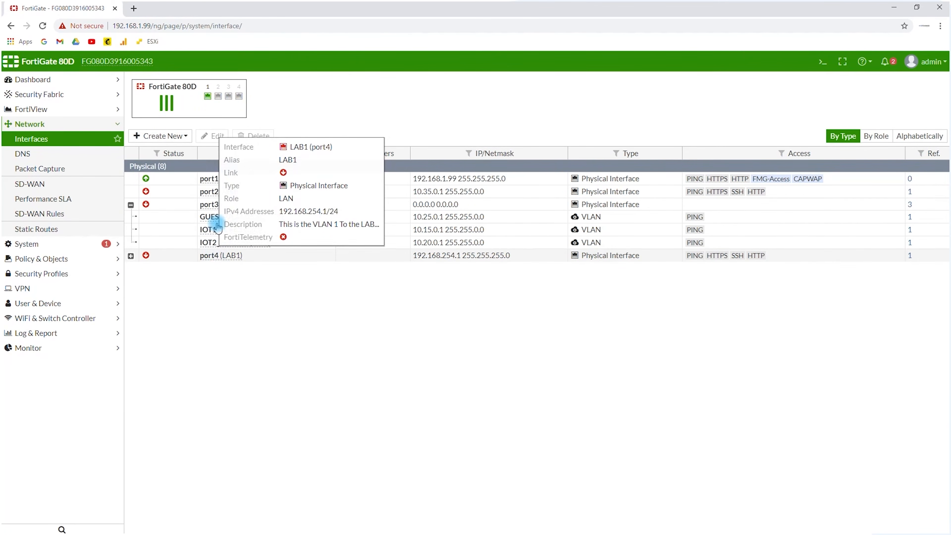
# Enable the DHCP server on the port4 (LAB1) interface with its default address range and save it
pyautogui.doubleClick(214, 257)
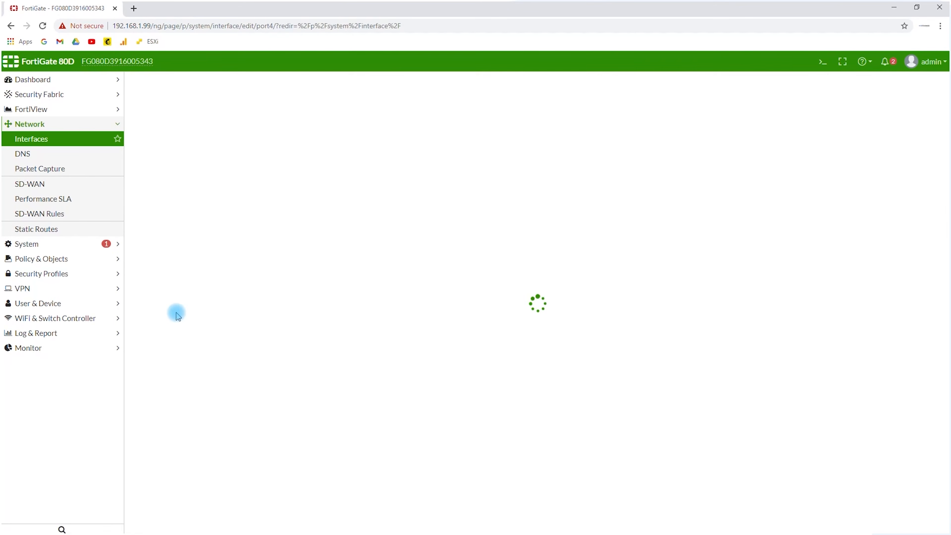
pyautogui.click(137, 347)
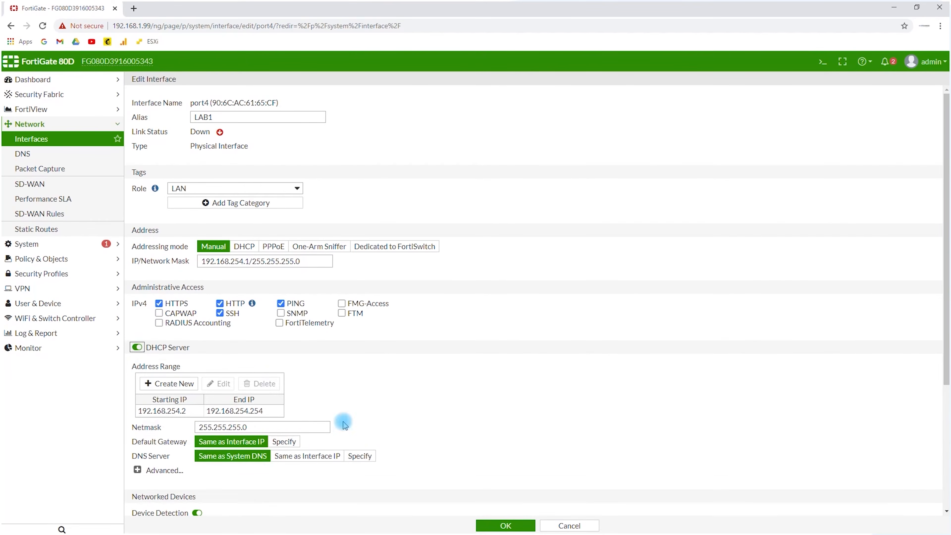
pyautogui.click(515, 527)
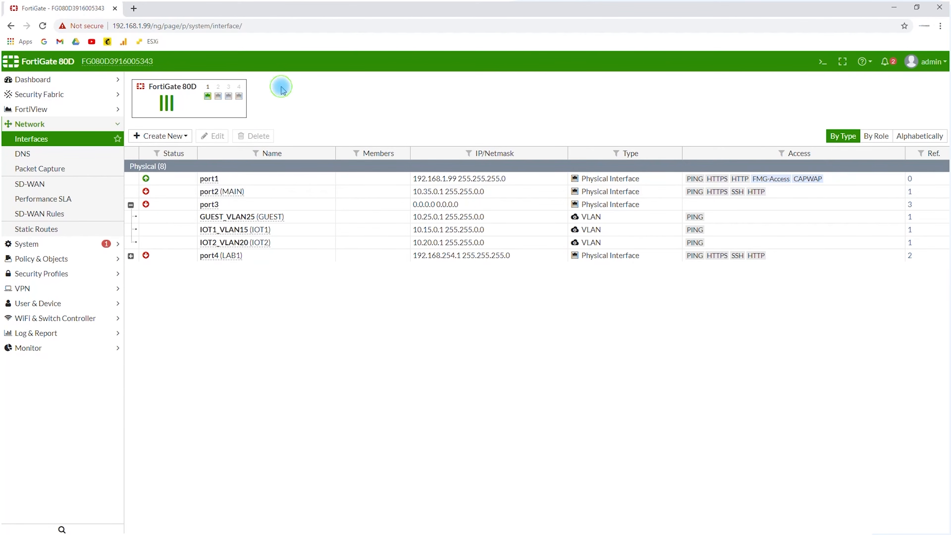
# Create a new firewall address object named MAIN, keeping the Subnet type
pyautogui.moveTo(217, 180)
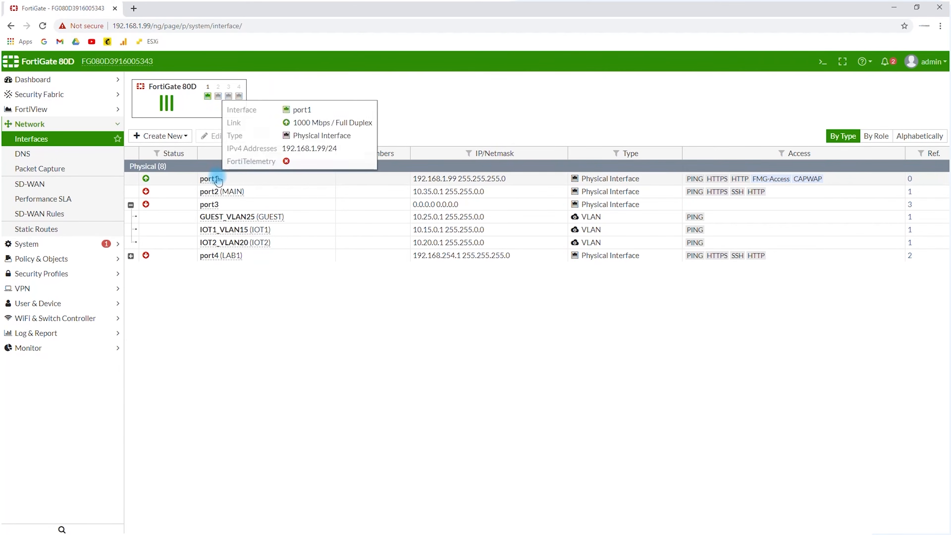
pyautogui.click(41, 258)
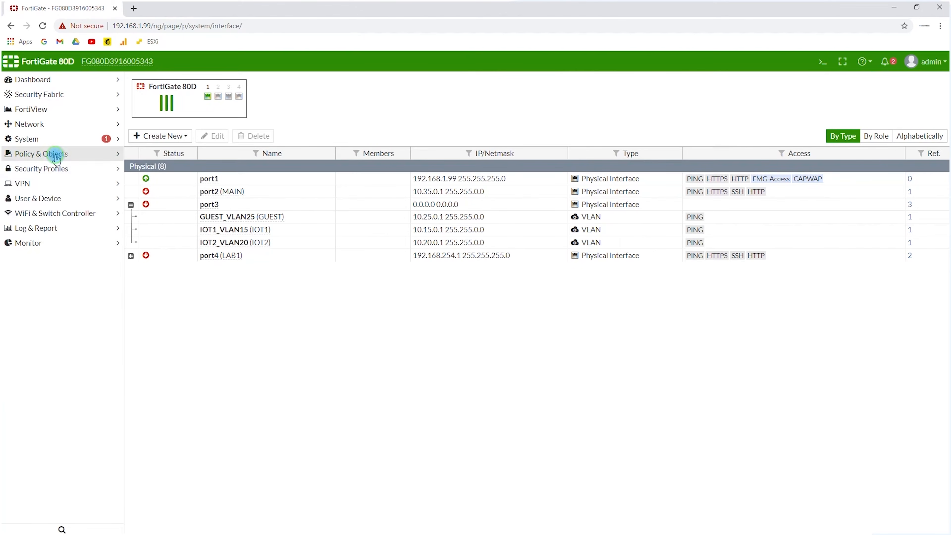
pyautogui.click(42, 186)
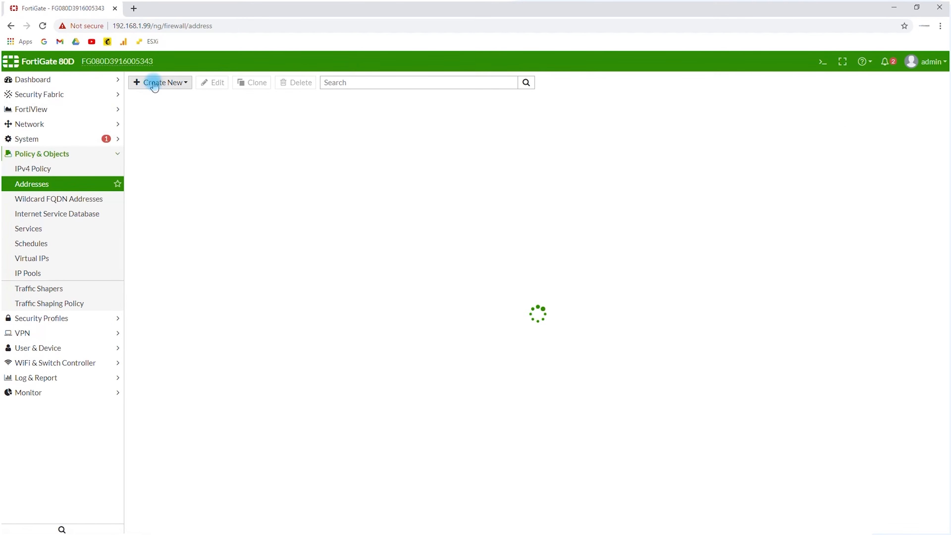
pyautogui.click(154, 119)
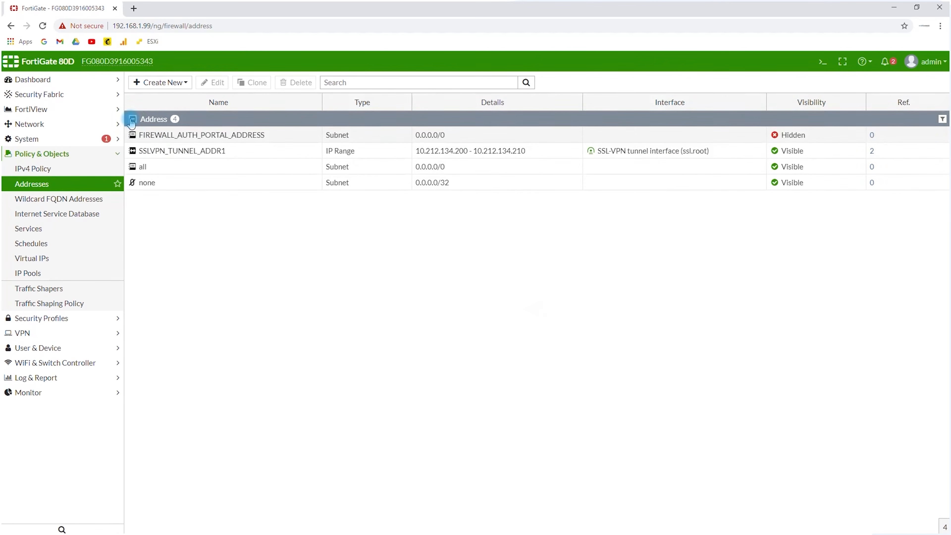
pyautogui.click(154, 82)
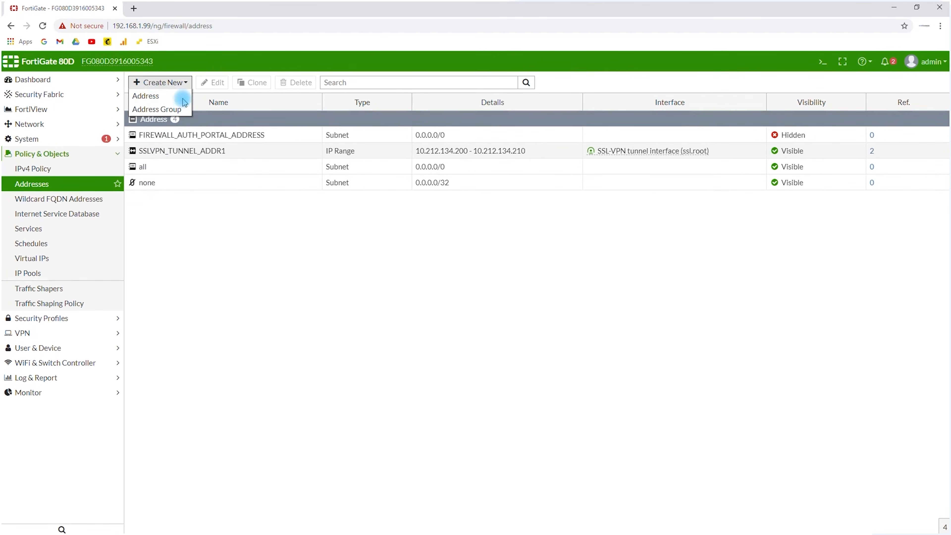
pyautogui.click(147, 99)
pyautogui.click(247, 101)
pyautogui.press('BackSpace')
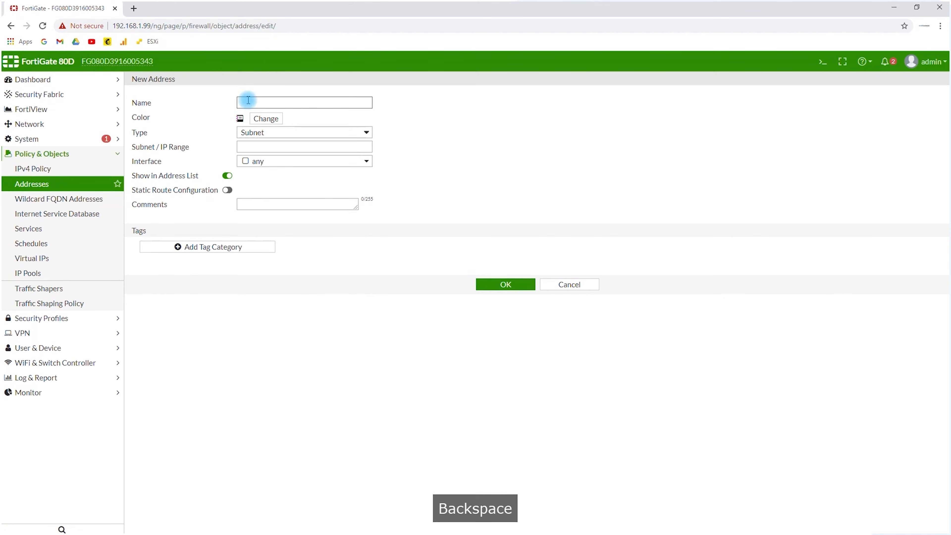
pyautogui.write('MAN')
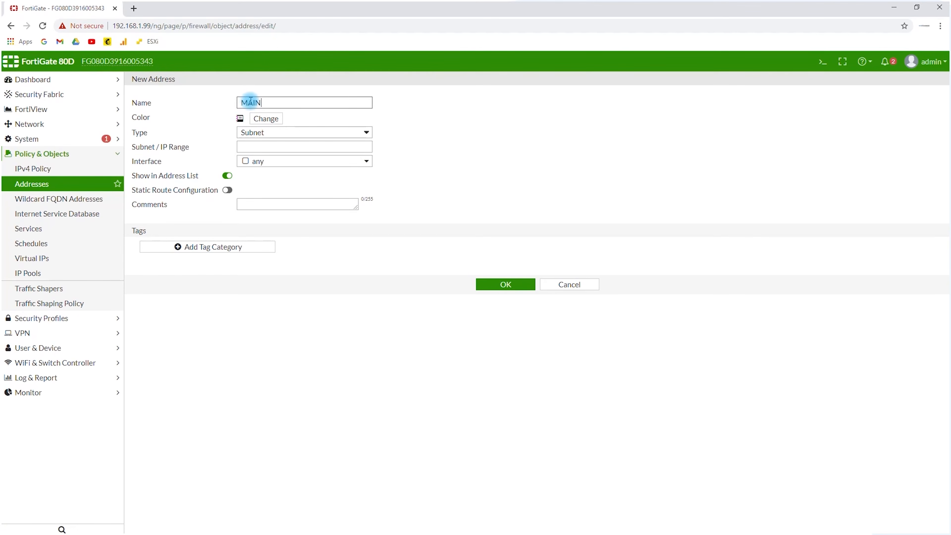
pyautogui.click(267, 133)
pyautogui.click(267, 133)
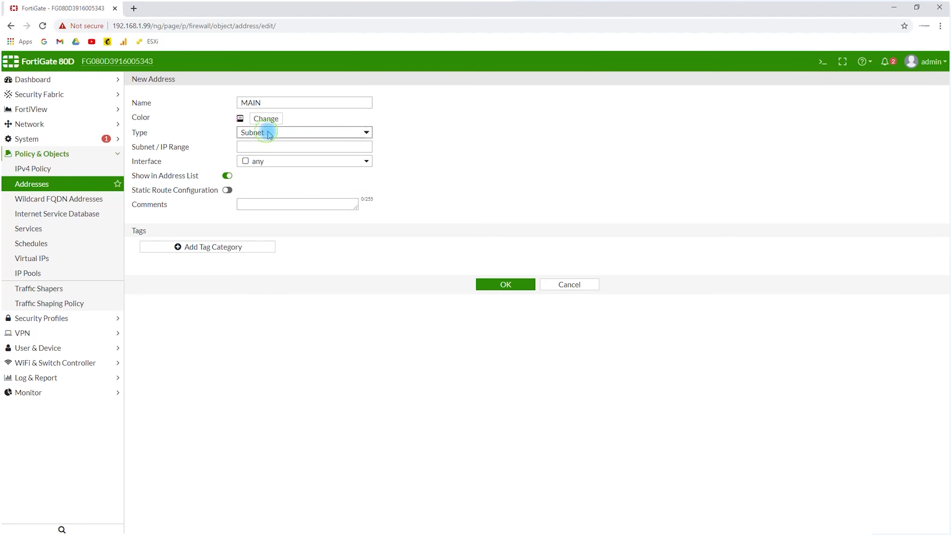
# Set the MAIN address's subnet to 10.35.0.0/16 and assign it to the MAIN (port2) interface
pyautogui.click(247, 147)
pyautogui.press('BackSpace')
pyautogui.write('1')
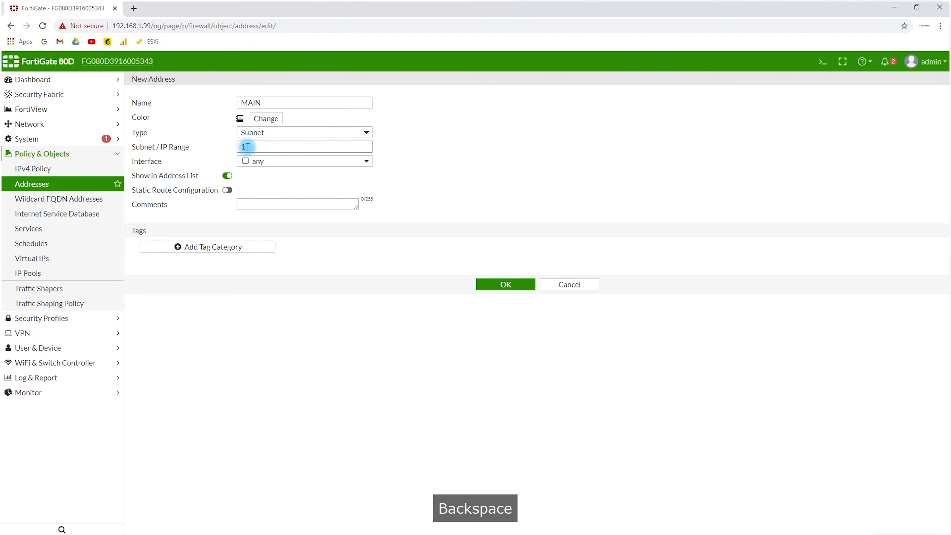
pyautogui.write('0.35.0.1')
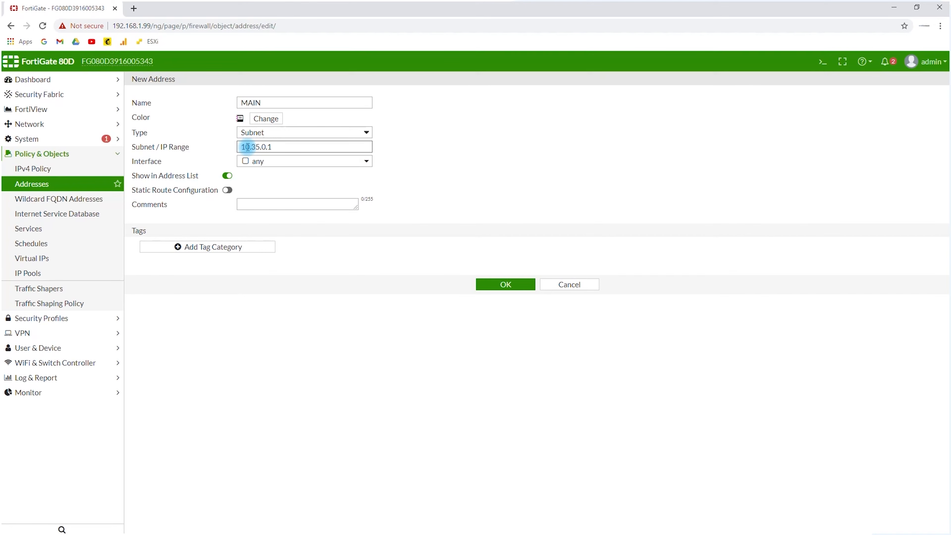
pyautogui.press('BackSpace')
pyautogui.write('0/24')
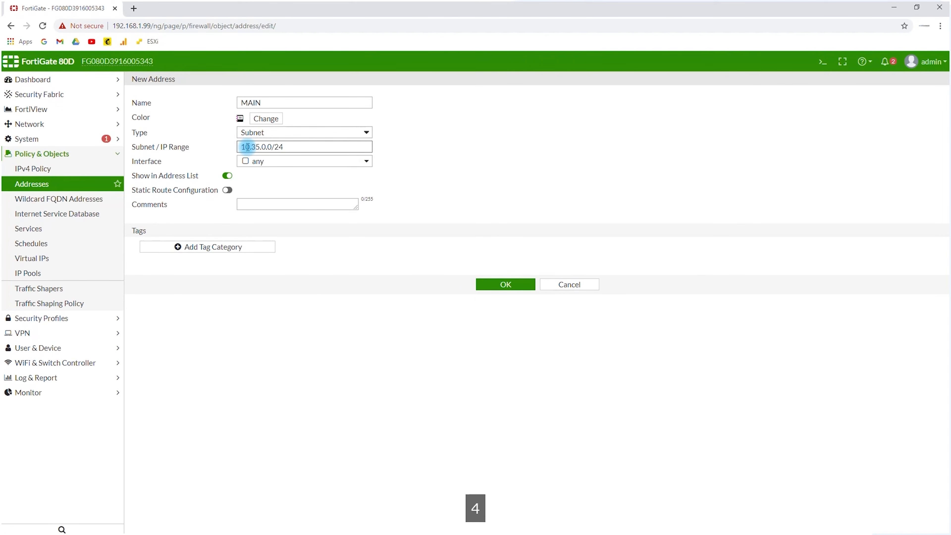
pyautogui.press('BackSpace')
pyautogui.press('BackSpace')
pyautogui.write('16')
pyautogui.click(262, 160)
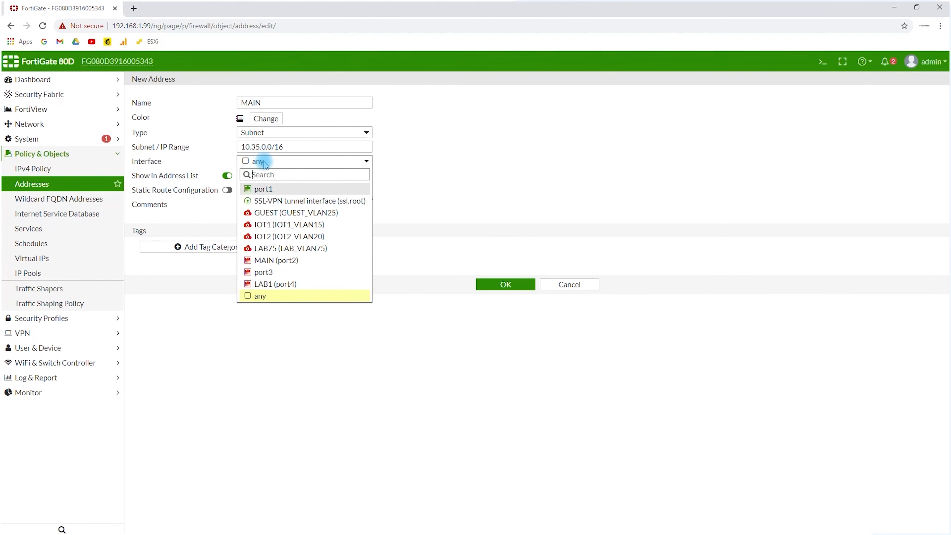
pyautogui.click(269, 260)
pyautogui.click(421, 112)
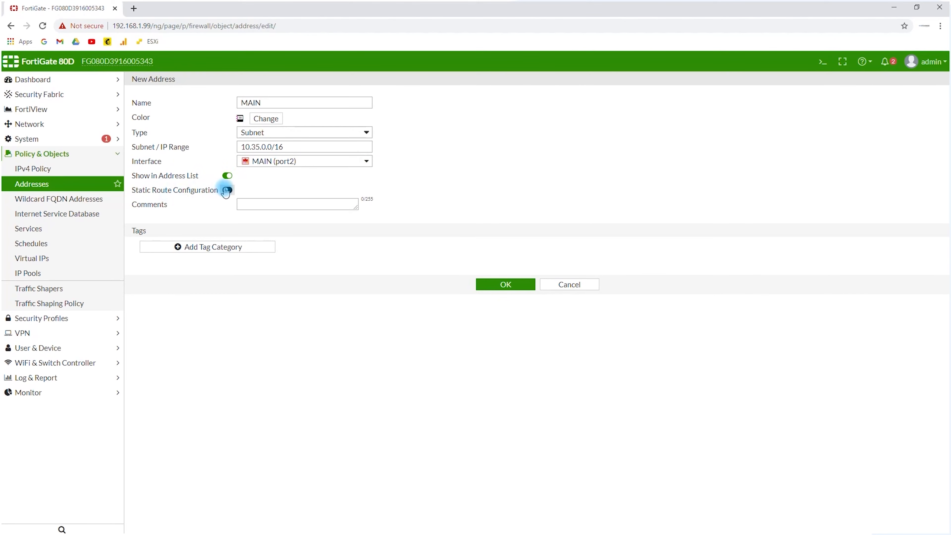
# Add the comment "MAIN VLAN 35" to the MAIN address and save it
pyautogui.click(255, 201)
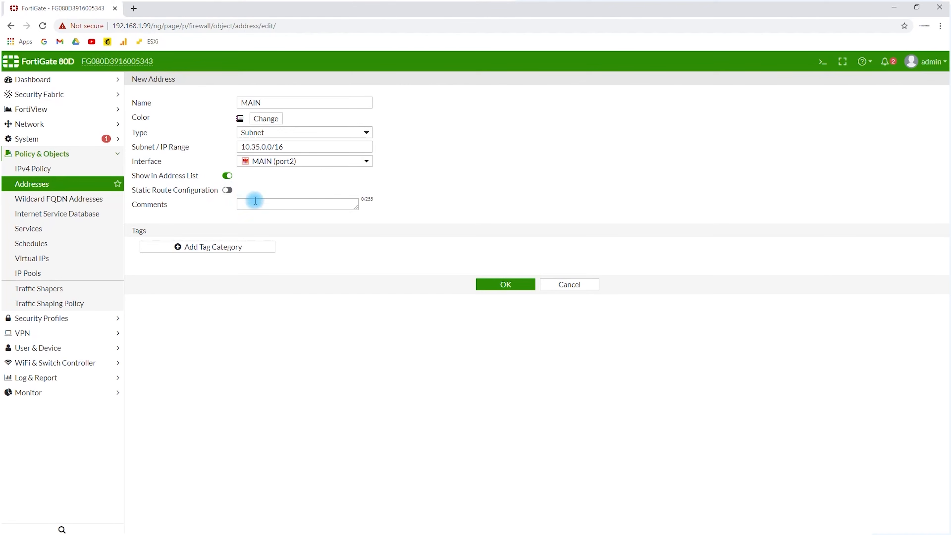
pyautogui.write('M')
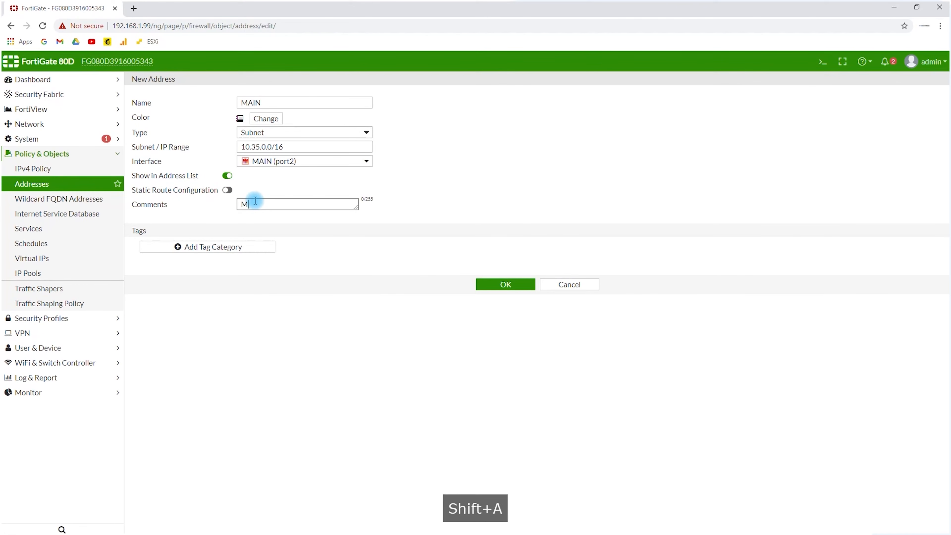
pyautogui.write('AIN VLAN 35')
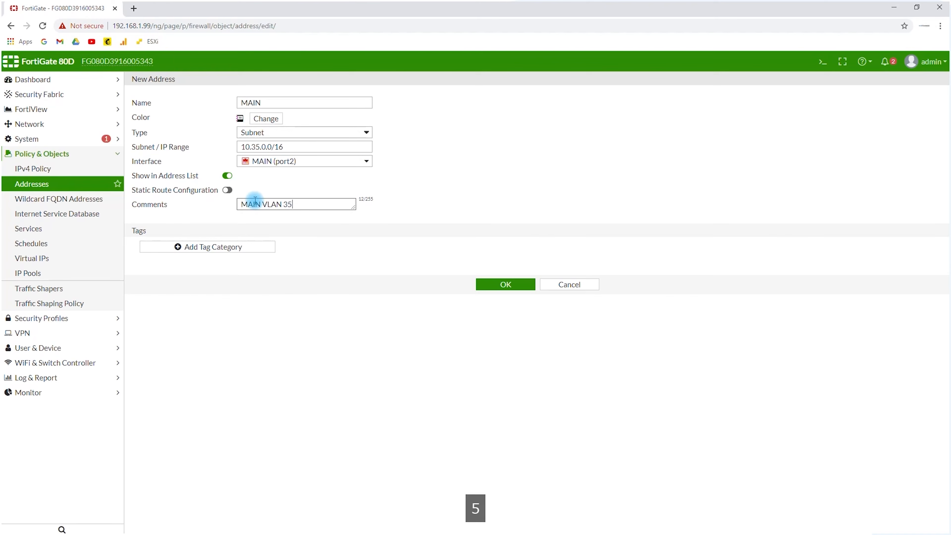
pyautogui.click(504, 285)
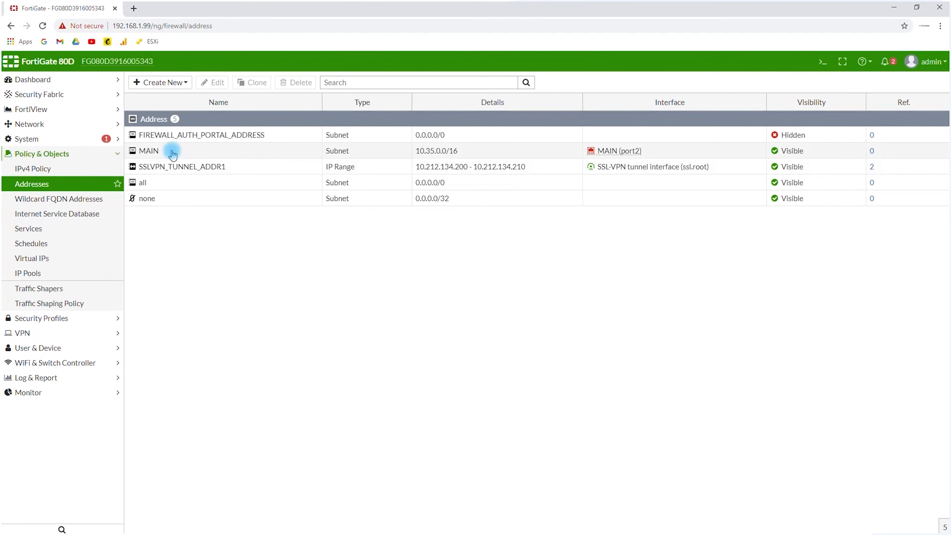
# Clone the MAIN address object under the name IOT1
pyautogui.click(172, 152)
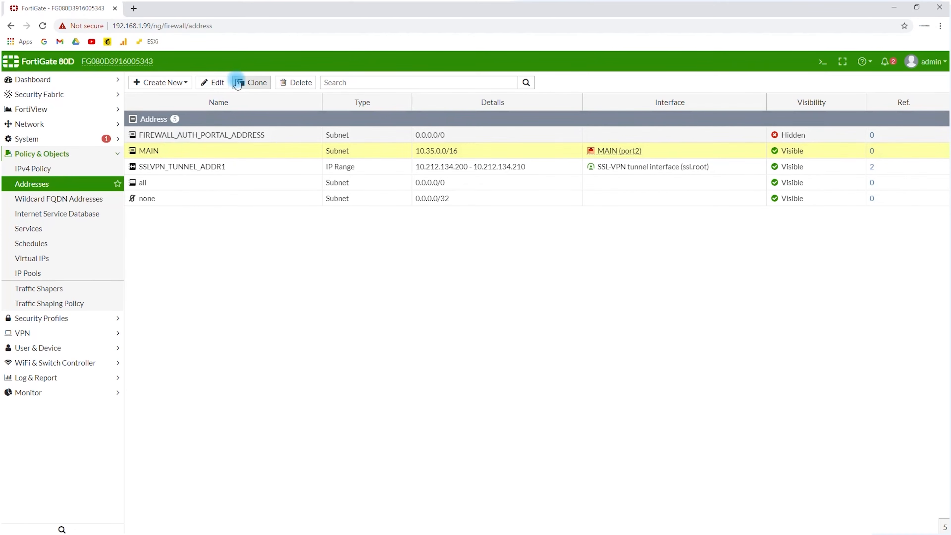
pyautogui.click(251, 83)
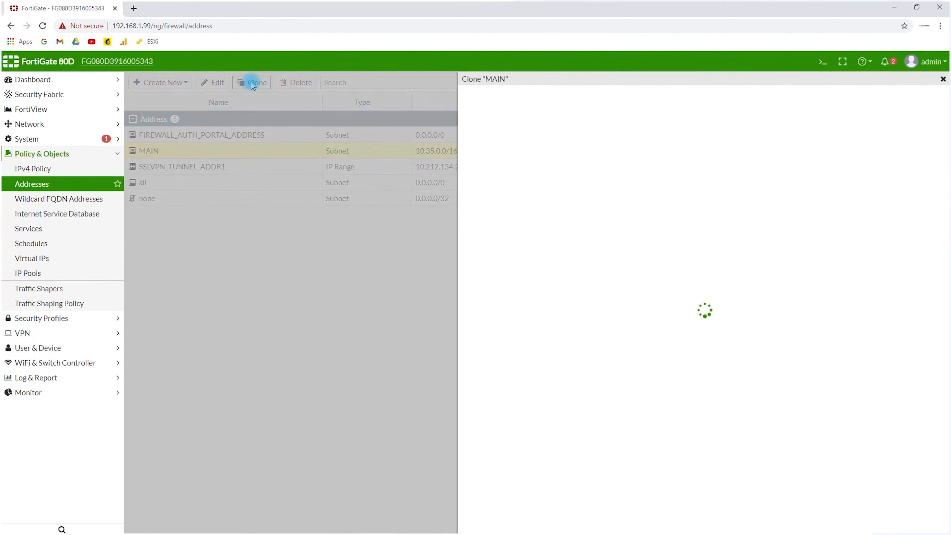
pyautogui.moveTo(555, 130); pyautogui.dragTo(449, 140)
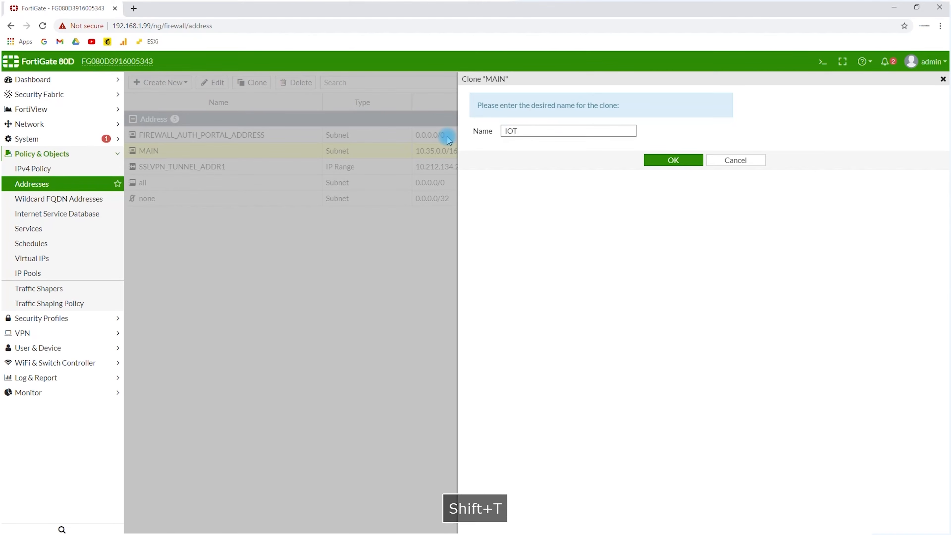
pyautogui.write('1')
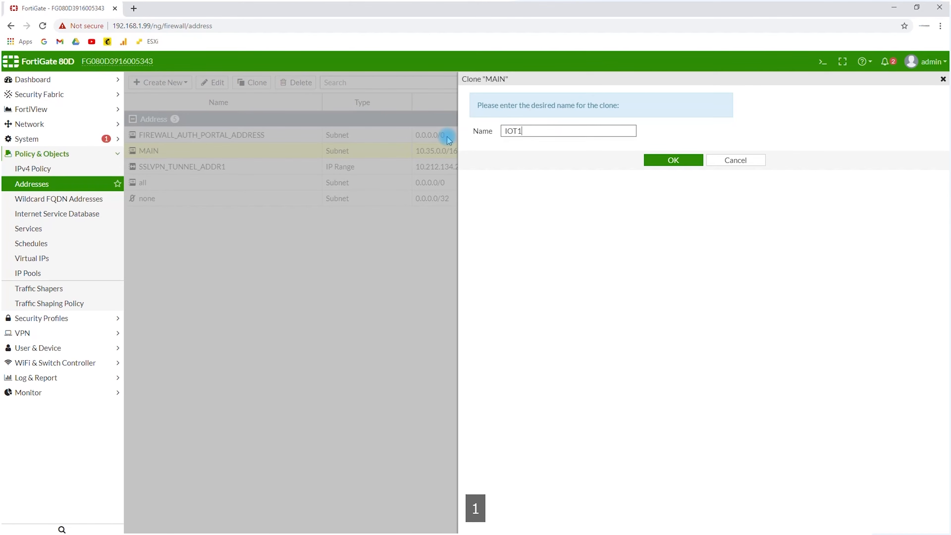
pyautogui.click(663, 165)
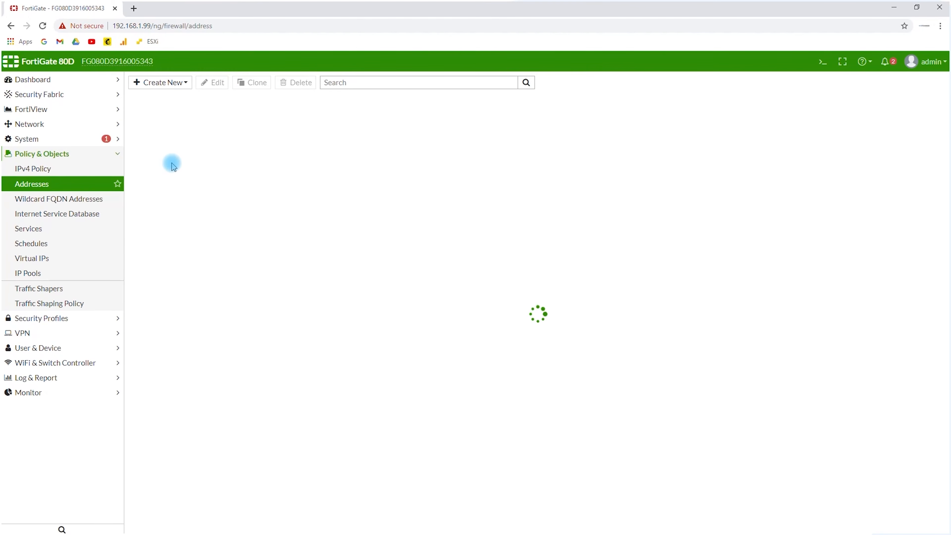
# Set the IOT1 address's subnet to 10.15.0.0/255.255.0.0 and its interface to IOT1 (IOT1_VLAN15)
pyautogui.click(167, 152)
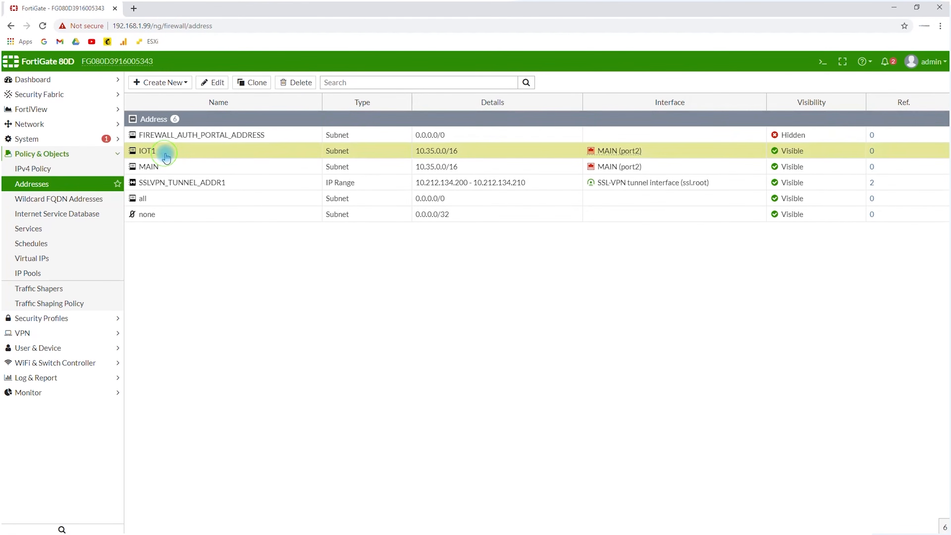
pyautogui.doubleClick(199, 152)
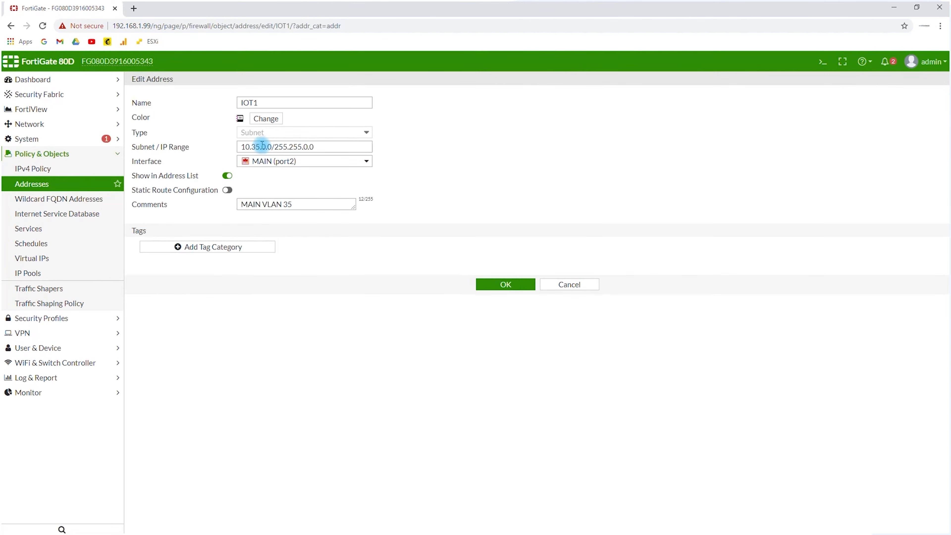
pyautogui.doubleClick(254, 146)
pyautogui.press('BackSpace')
pyautogui.write('1')
pyautogui.click(269, 162)
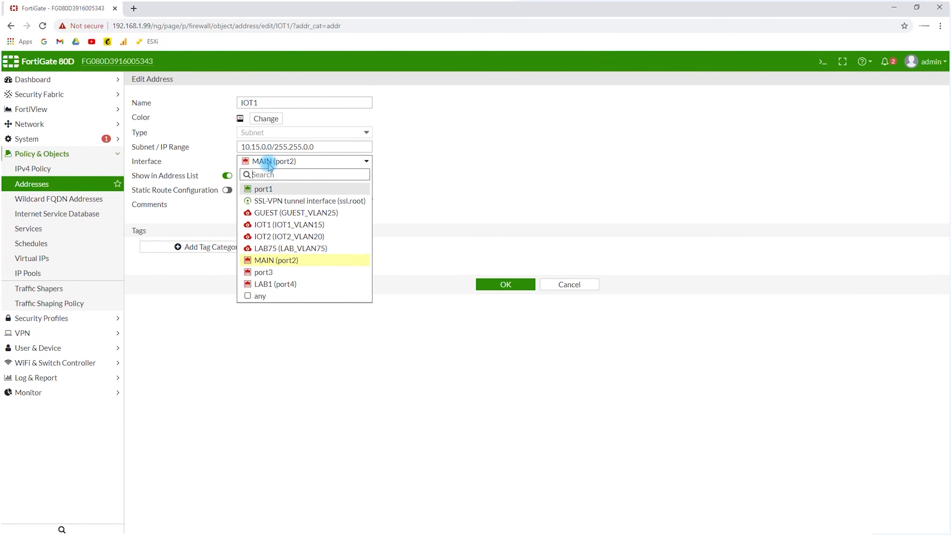
pyautogui.click(261, 227)
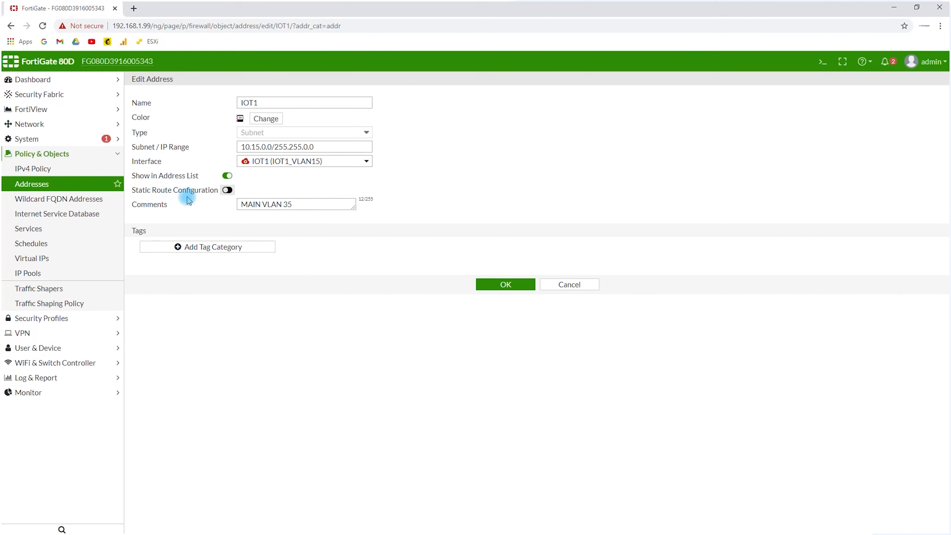
# Replace the IOT1 address's comment with "IOT1 VLAN15" and save the object
pyautogui.moveTo(295, 203); pyautogui.dragTo(175, 204)
pyautogui.write('IOT')
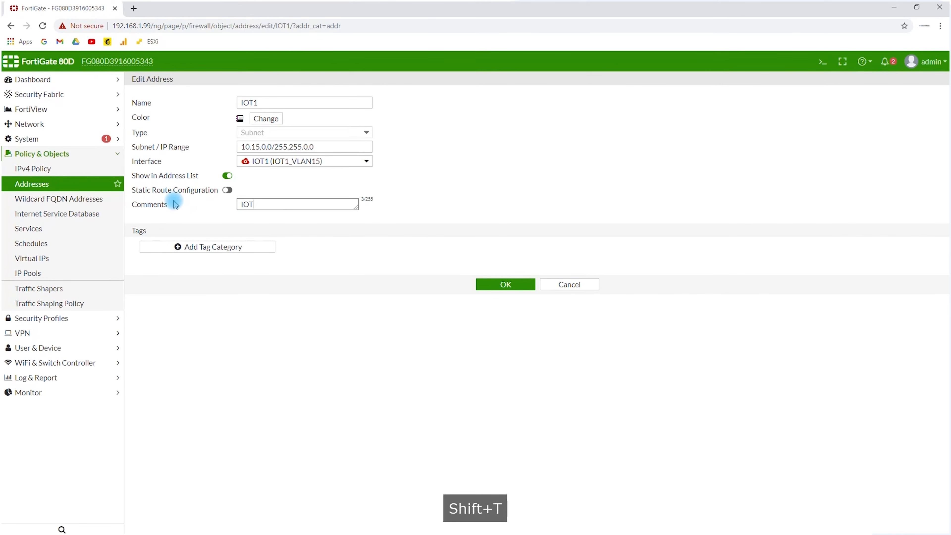
pyautogui.press('BackSpace')
pyautogui.write('1')
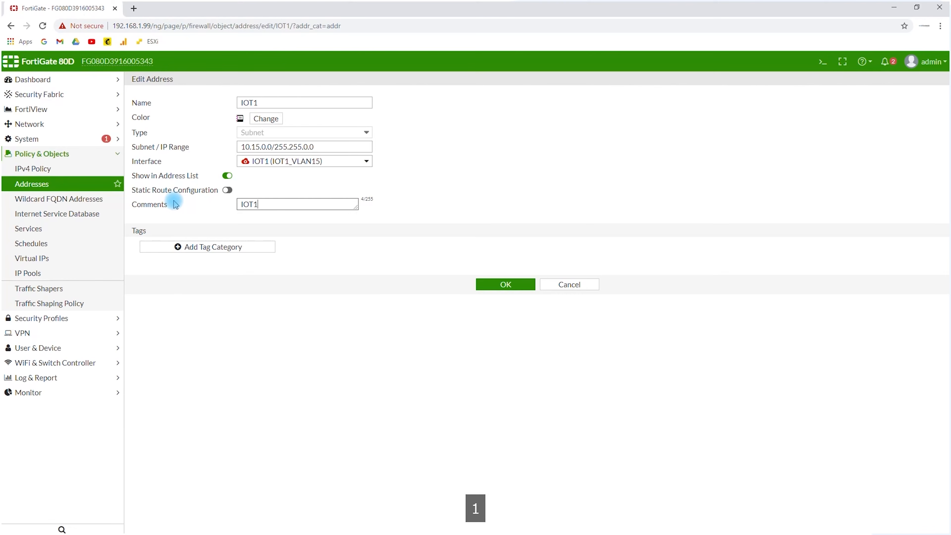
pyautogui.write(' VLAN')
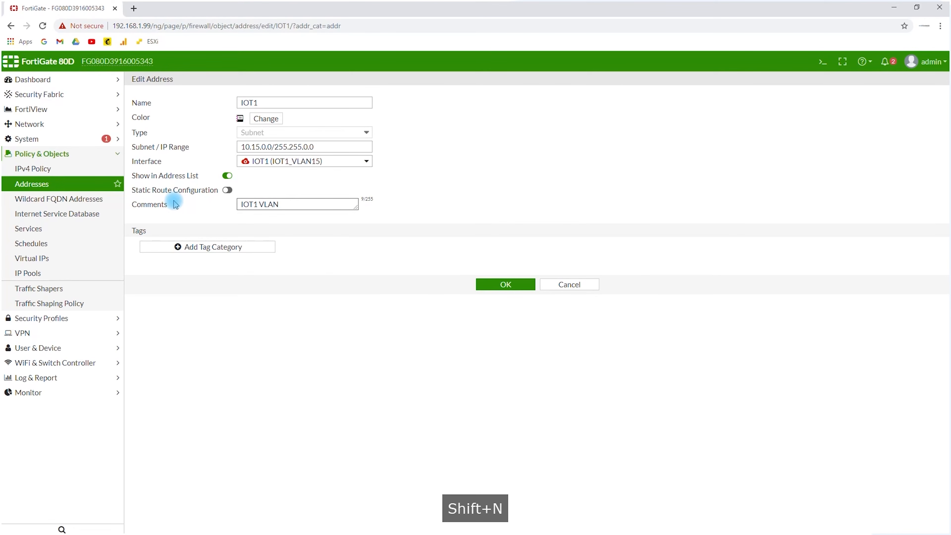
pyautogui.write('15')
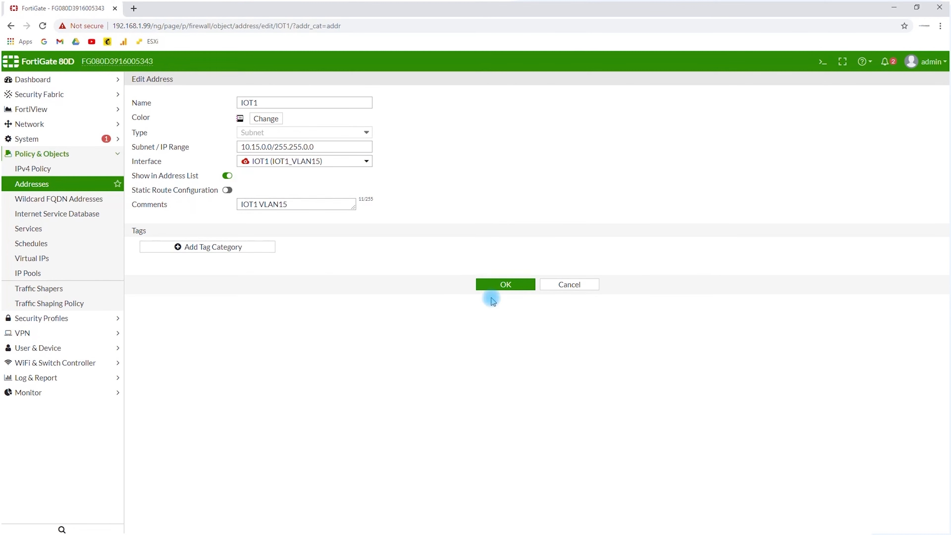
pyautogui.click(492, 284)
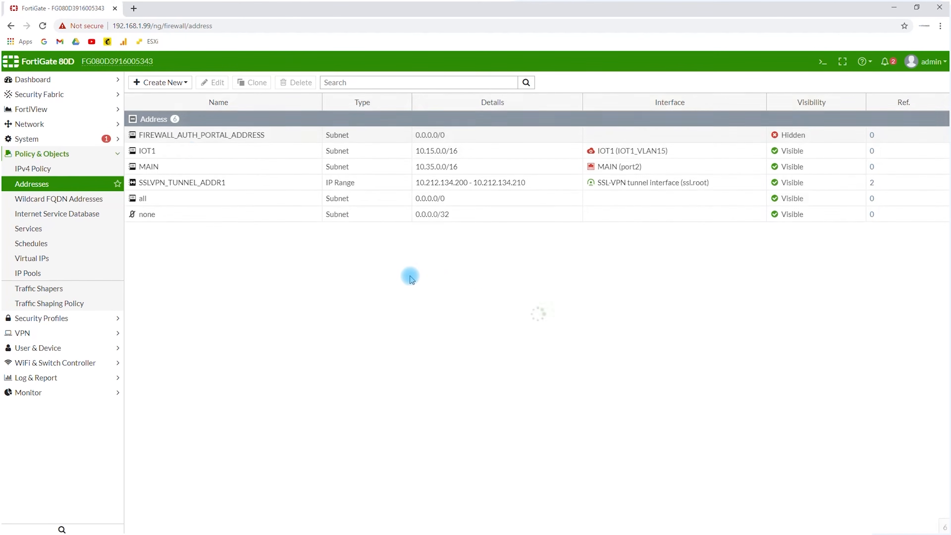
# Clone the IOT1 address object under the name IOT2
pyautogui.click(176, 151)
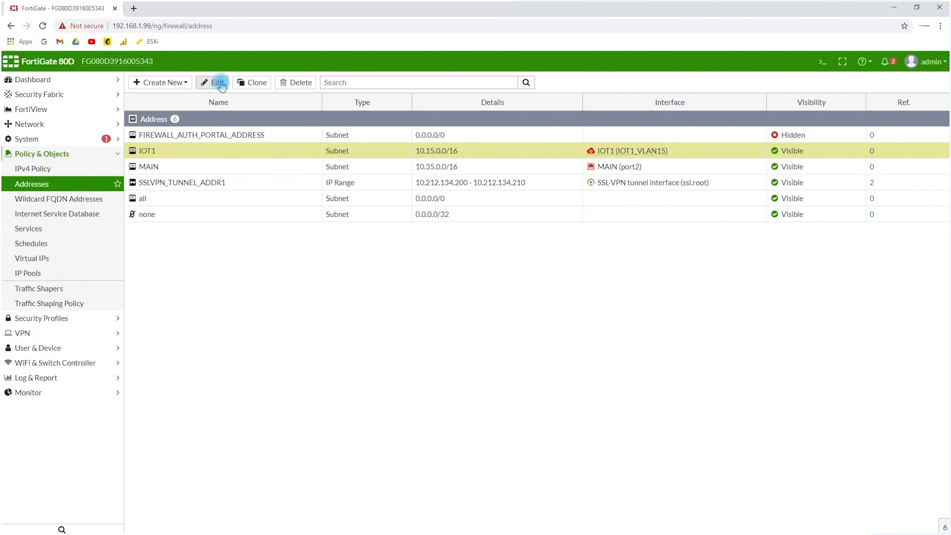
pyautogui.click(251, 83)
pyautogui.moveTo(534, 130); pyautogui.dragTo(320, 111)
pyautogui.press('BackSpace')
pyautogui.moveTo(517, 131); pyautogui.dragTo(522, 131)
pyautogui.write('2')
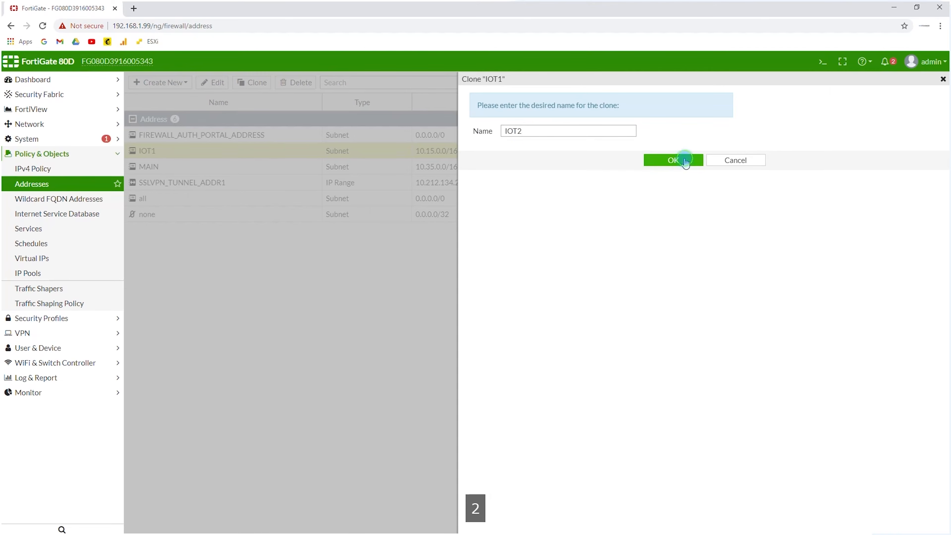
pyautogui.click(673, 160)
pyautogui.click(28, 207)
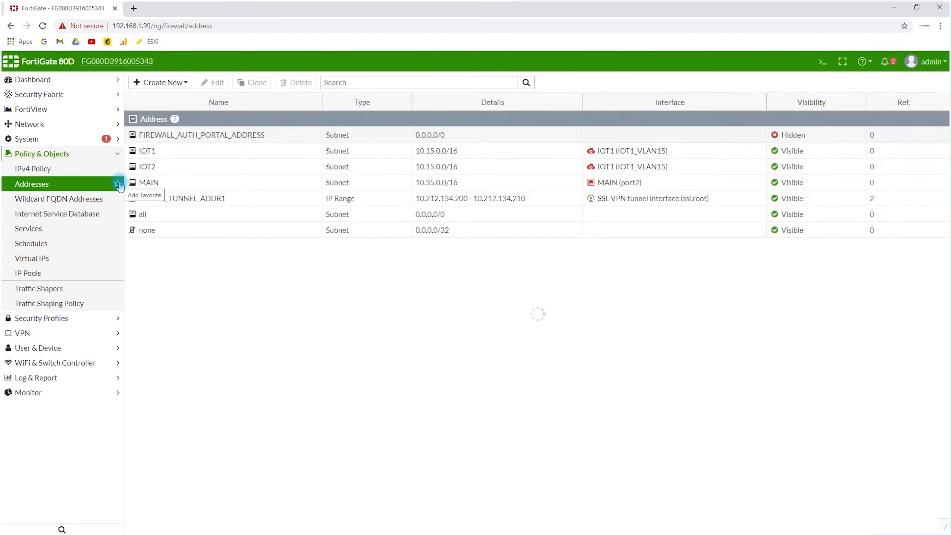
# Set the IOT2 address's subnet to 10.20.0.0/255.255.0.0 and its comment to "IOT2 VLAN20"
pyautogui.doubleClick(166, 163)
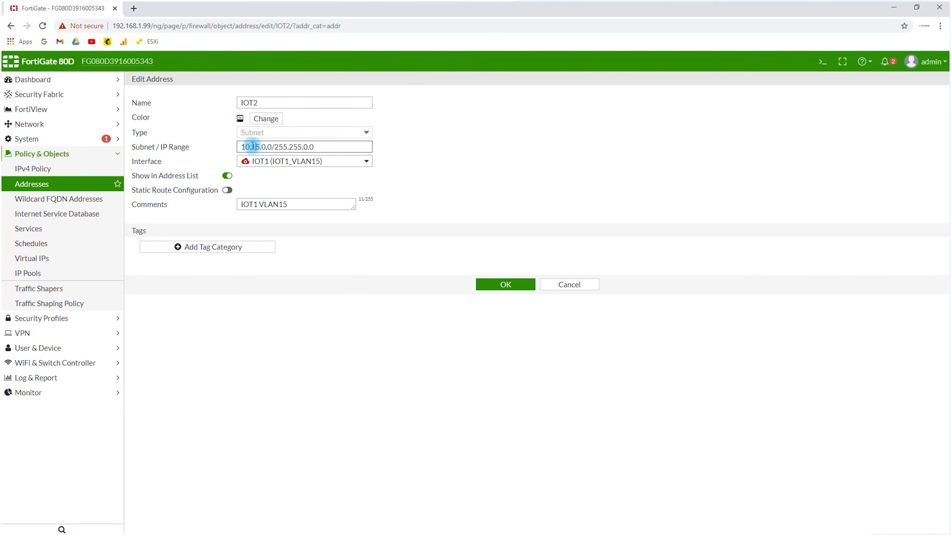
pyautogui.write('2')
pyautogui.hotkey('ctrl', 'c')
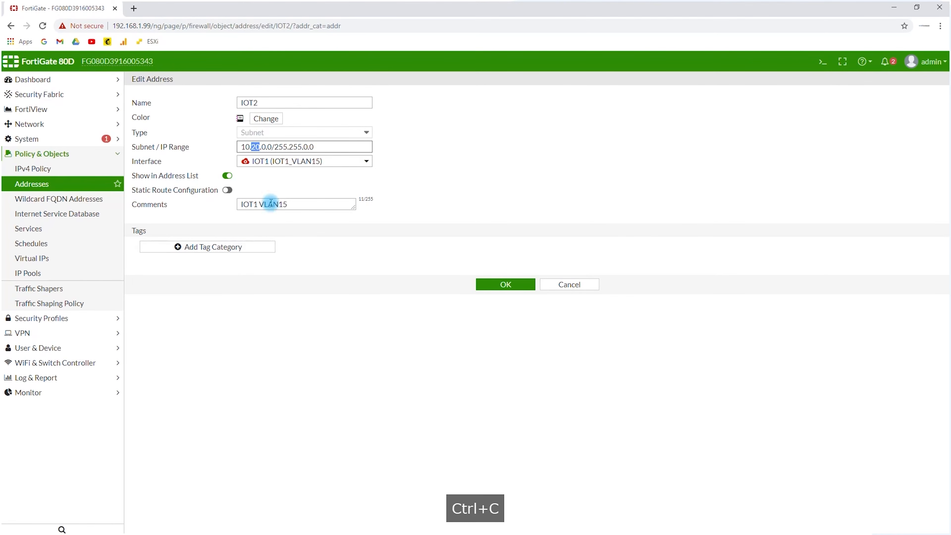
pyautogui.click(282, 203)
pyautogui.hotkey('ctrl', 'v')
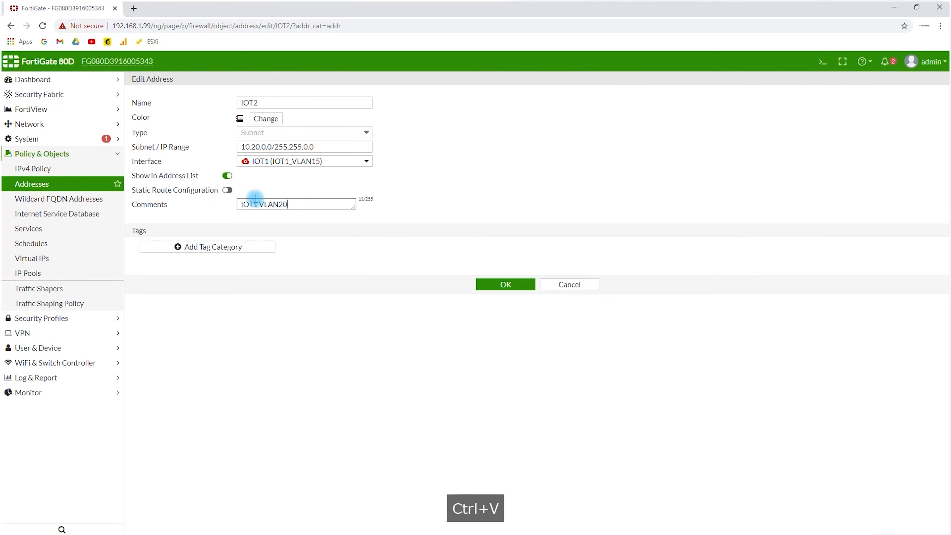
pyautogui.press('BackSpace')
pyautogui.write('2')
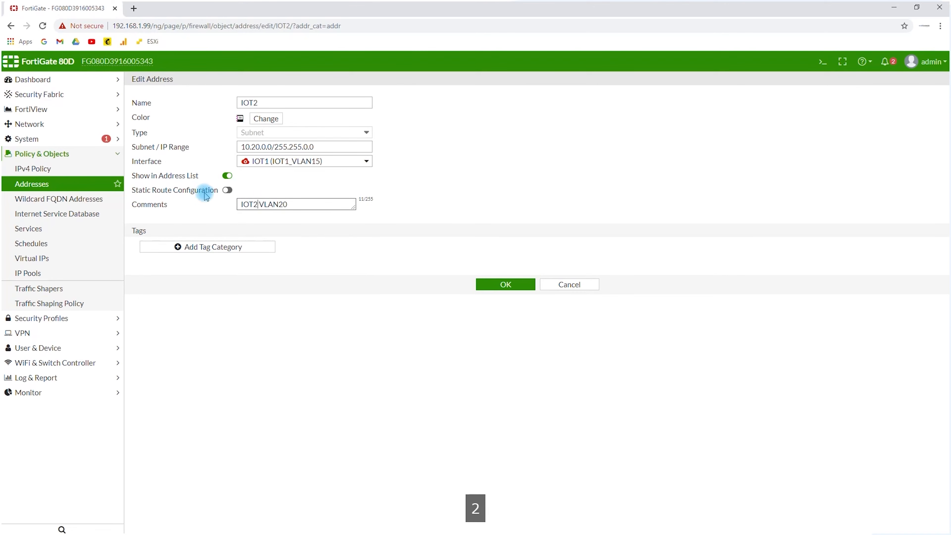
# Assign the IOT2 address to the IOT2 (IOT2_VLAN20) interface and save it
pyautogui.click(268, 162)
pyautogui.click(266, 232)
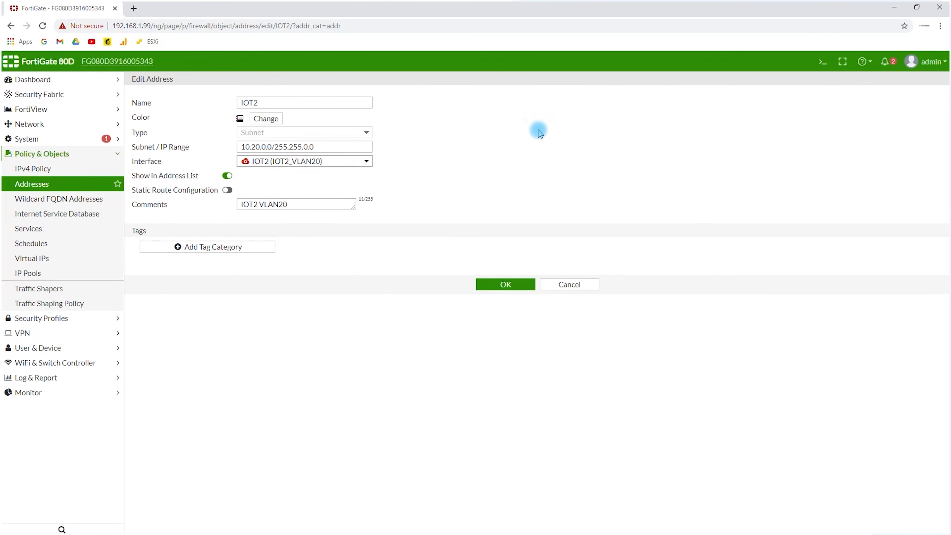
pyautogui.click(506, 283)
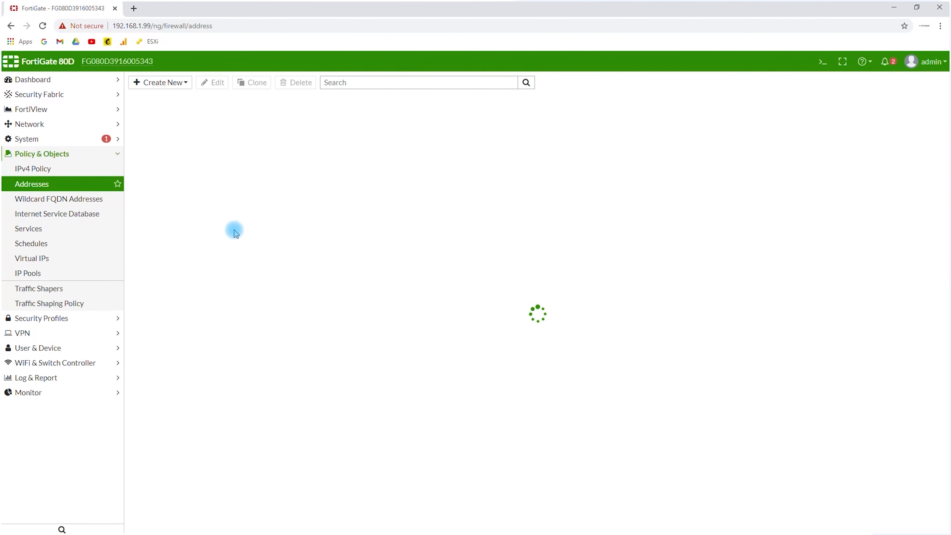
# Clone the IOT2 address object under the name GUEST
pyautogui.click(189, 167)
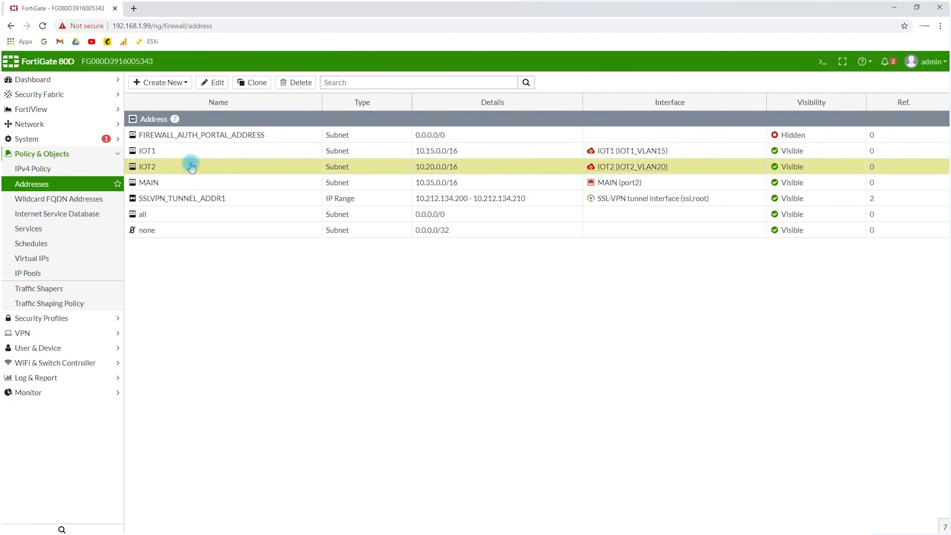
pyautogui.click(251, 81)
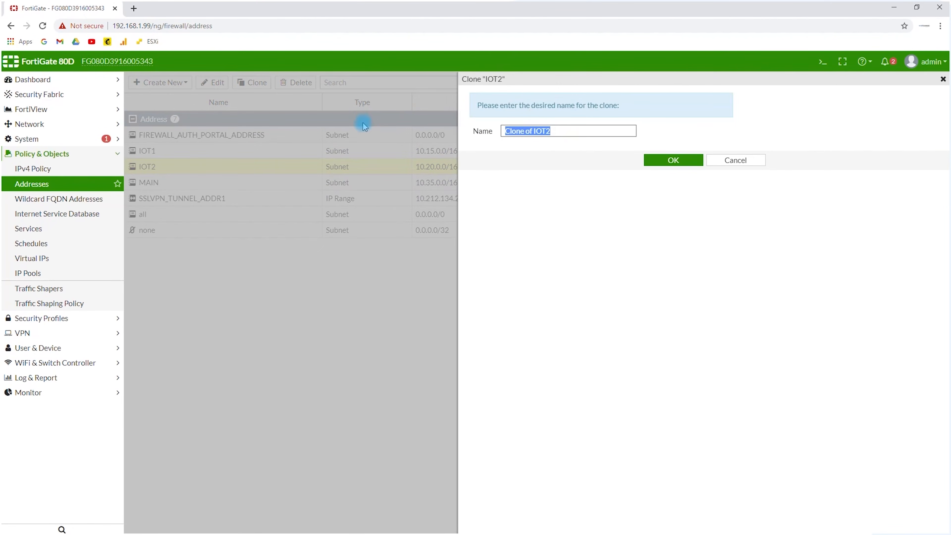
pyautogui.write('GUEST')
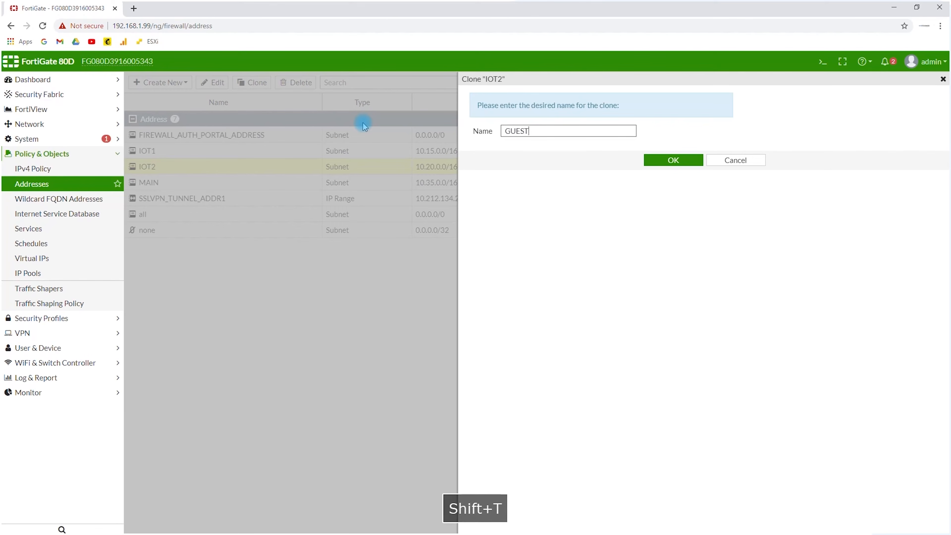
pyautogui.click(677, 161)
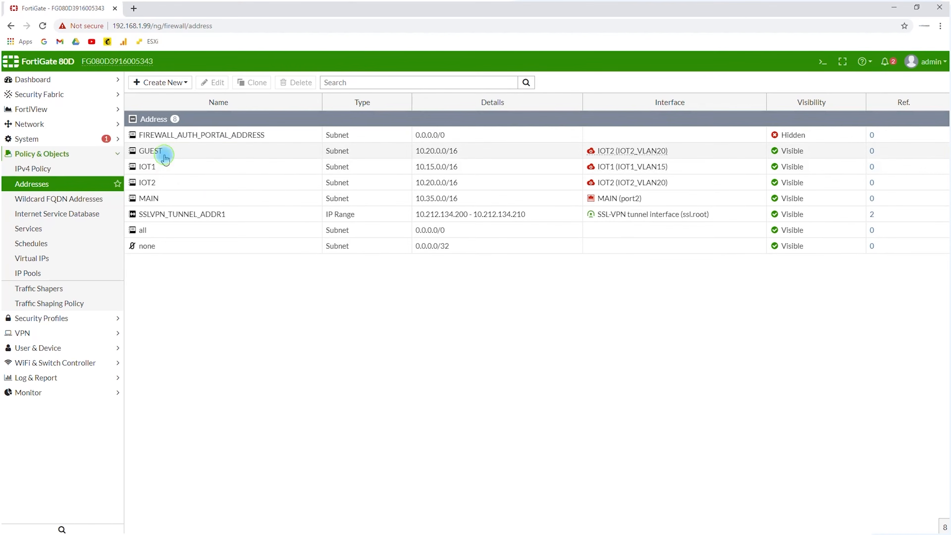
# Set the GUEST address's subnet to 10.25.0.0/255.255.0.0 and its interface to GUEST (GUEST_VLAN25)
pyautogui.doubleClick(176, 153)
pyautogui.moveTo(255, 147); pyautogui.dragTo(261, 146)
pyautogui.write('5')
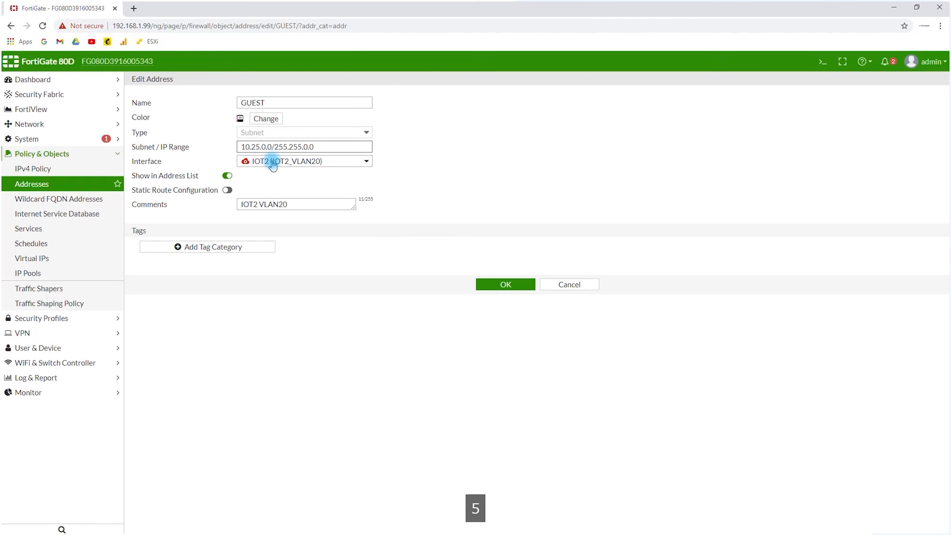
pyautogui.click(272, 161)
pyautogui.click(270, 212)
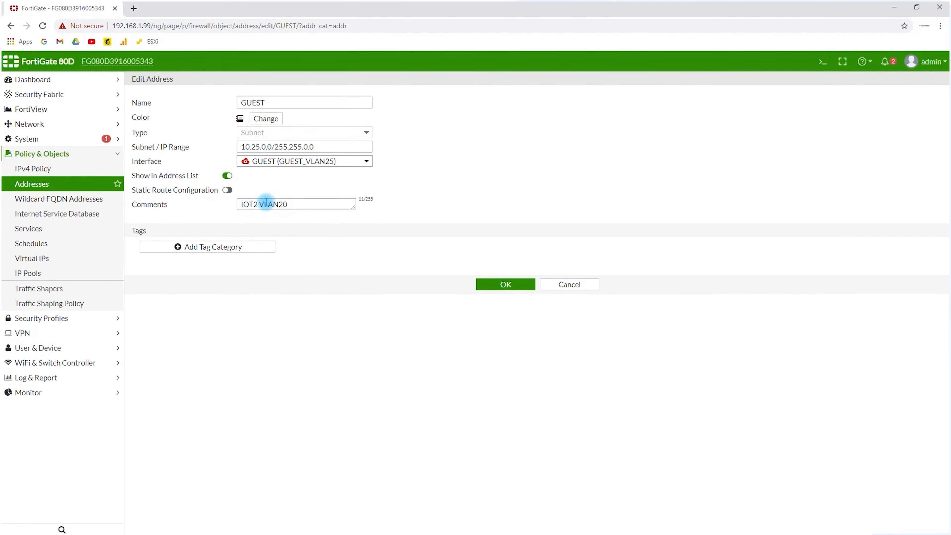
# Change the GUEST address's comment to "GUEST VLAN 25" and save the object
pyautogui.tripleClick(276, 204)
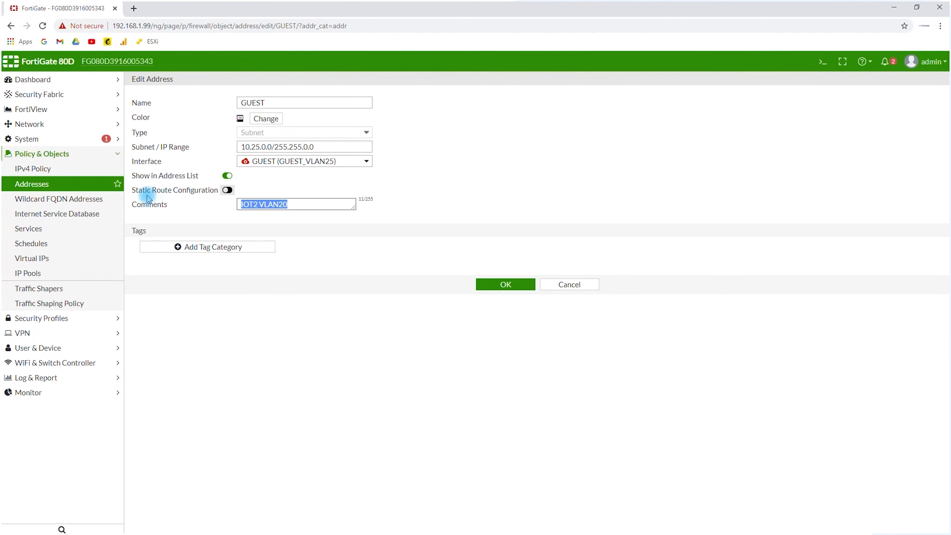
pyautogui.write('GUEST V')
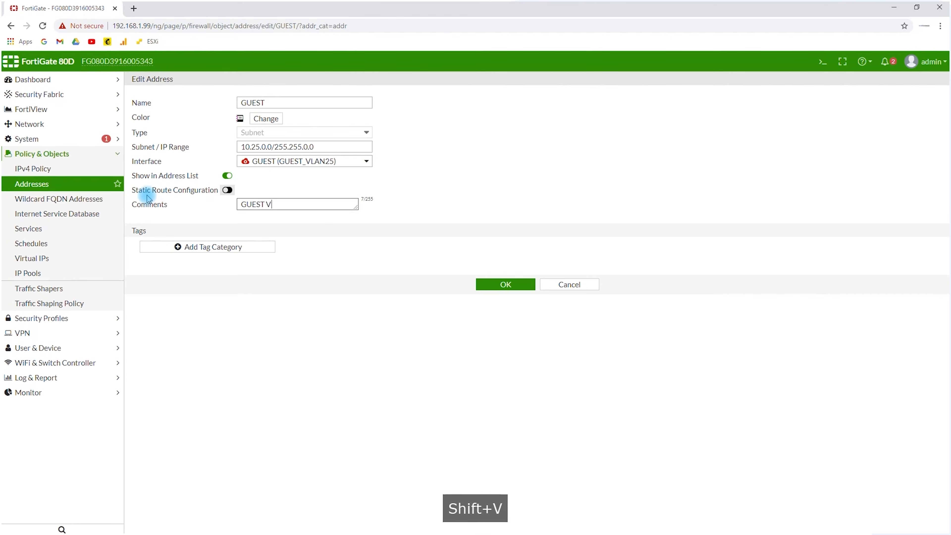
pyautogui.write('LAN 25')
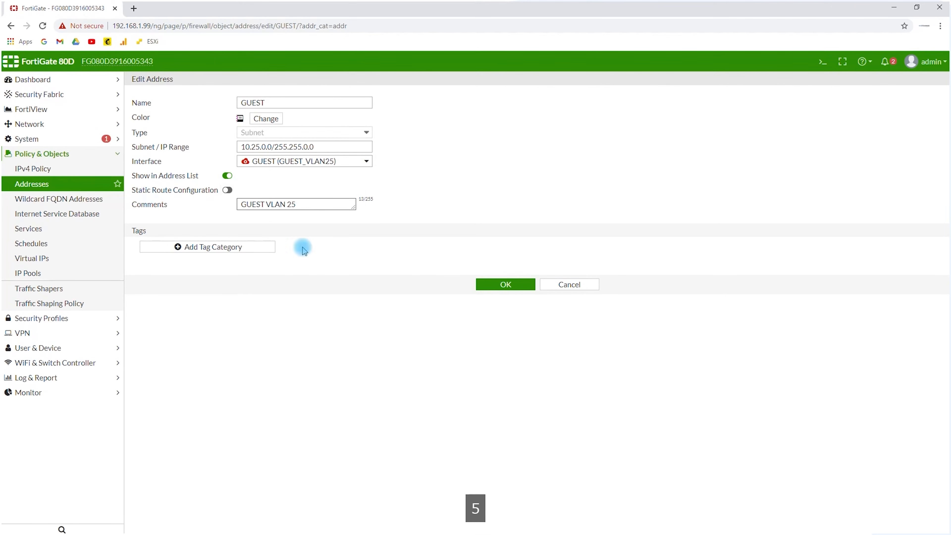
pyautogui.click(504, 281)
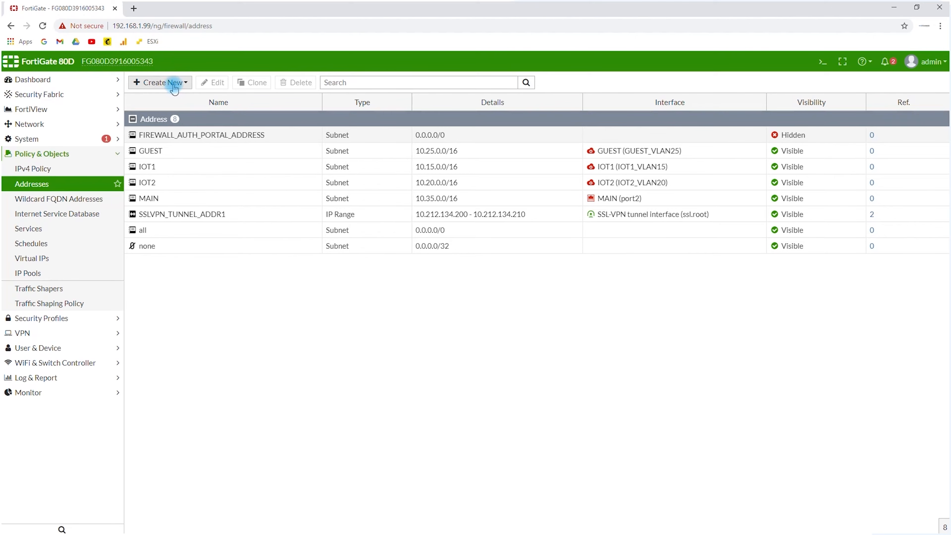
# Clone the GUEST address object under the name LAB75
pyautogui.click(176, 153)
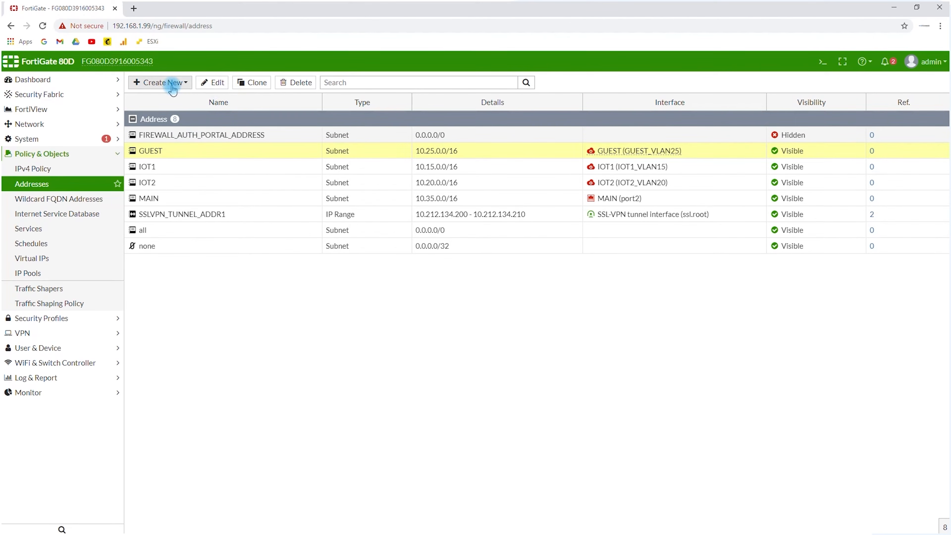
pyautogui.click(245, 83)
pyautogui.moveTo(557, 133); pyautogui.dragTo(422, 136)
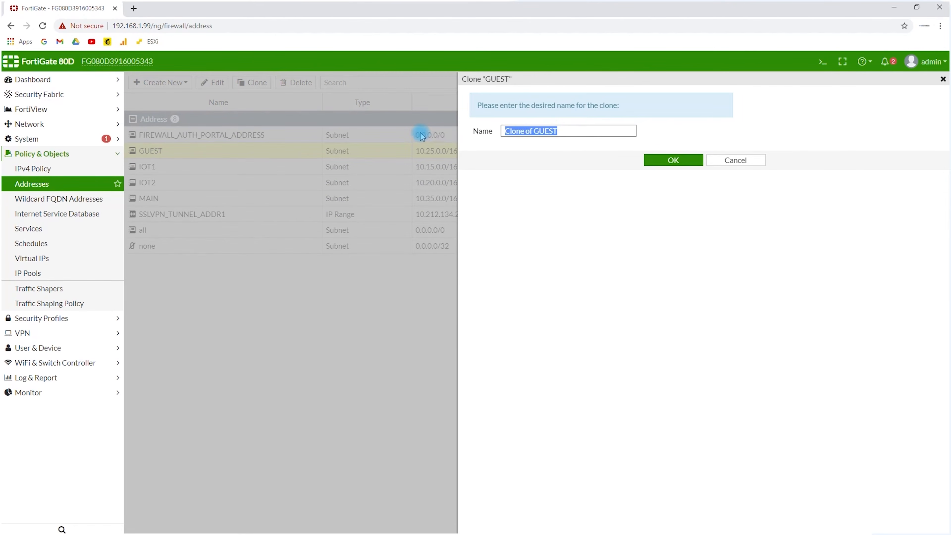
pyautogui.write('LAB75')
pyautogui.click(671, 159)
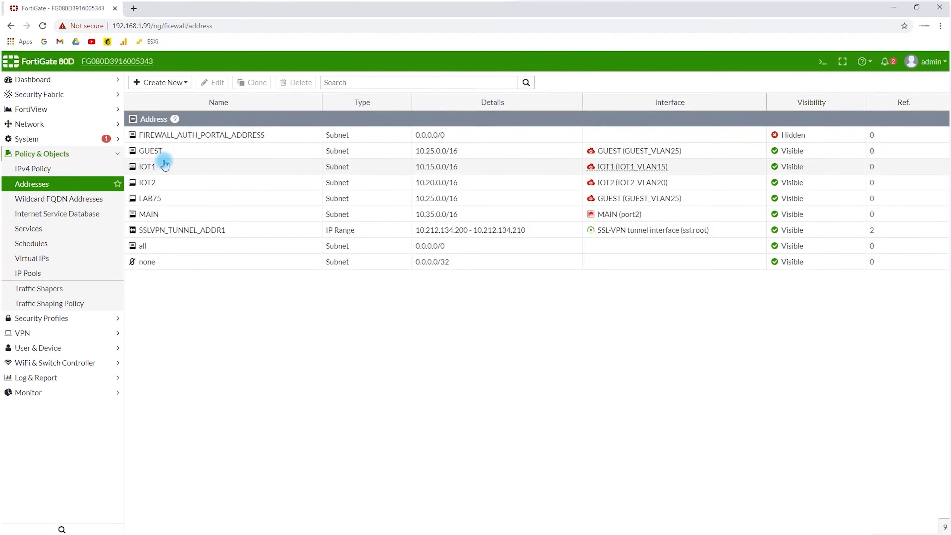
# Set the LAB75 address's subnet to 10.75.0.0/255.255.0.0 and its interface to LAB75 (LAB_VLAN75)
pyautogui.doubleClick(181, 198)
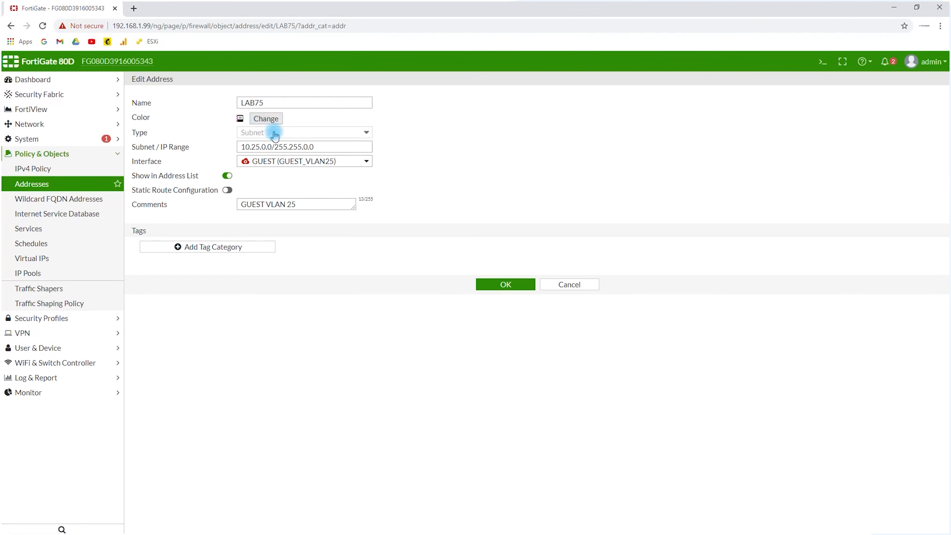
pyautogui.click(256, 146)
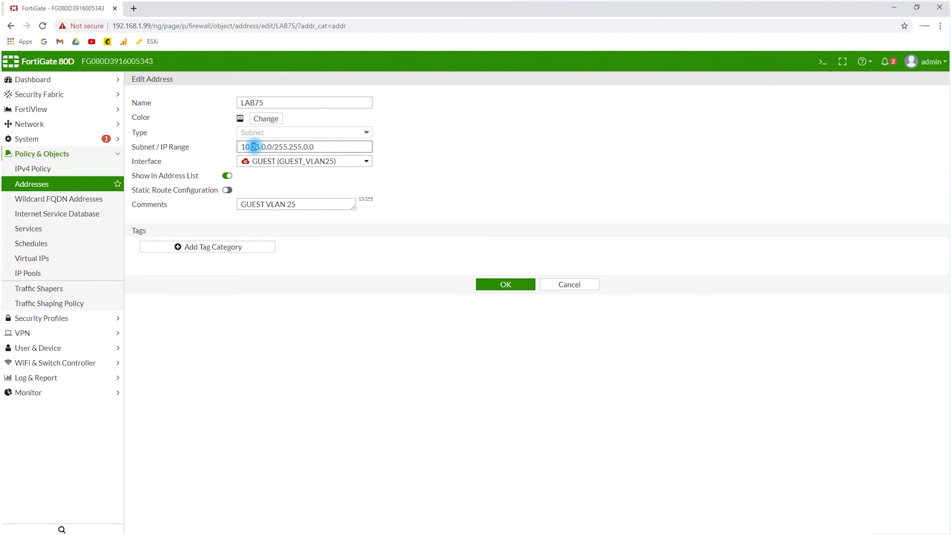
pyautogui.write('75')
pyautogui.click(319, 161)
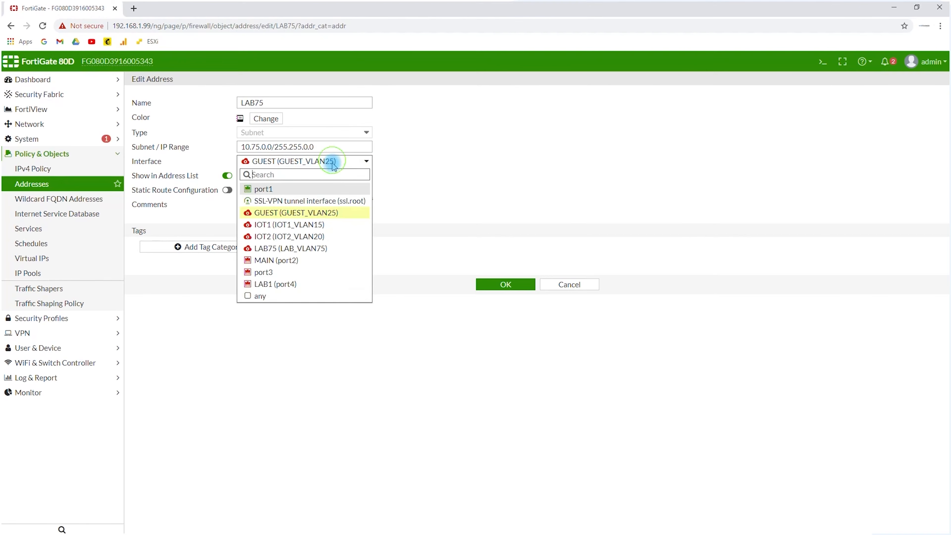
pyautogui.click(296, 247)
# Change the LAB75 address's comment to "LAB VLAN 75" and save the object
pyautogui.click(265, 204)
pyautogui.moveTo(264, 204); pyautogui.dragTo(193, 207)
pyautogui.write('LAB VLAN 25')
pyautogui.moveTo(304, 207); pyautogui.dragTo(277, 206)
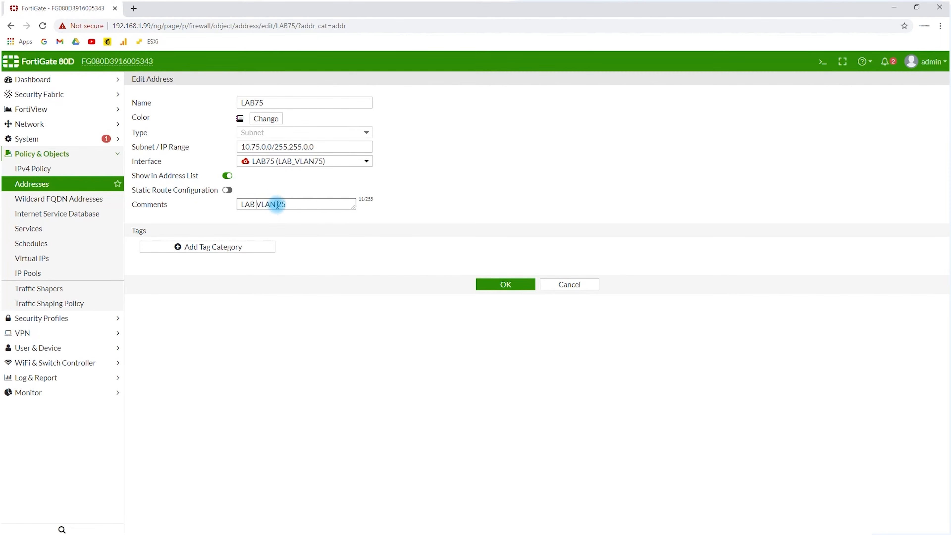
pyautogui.write('75')
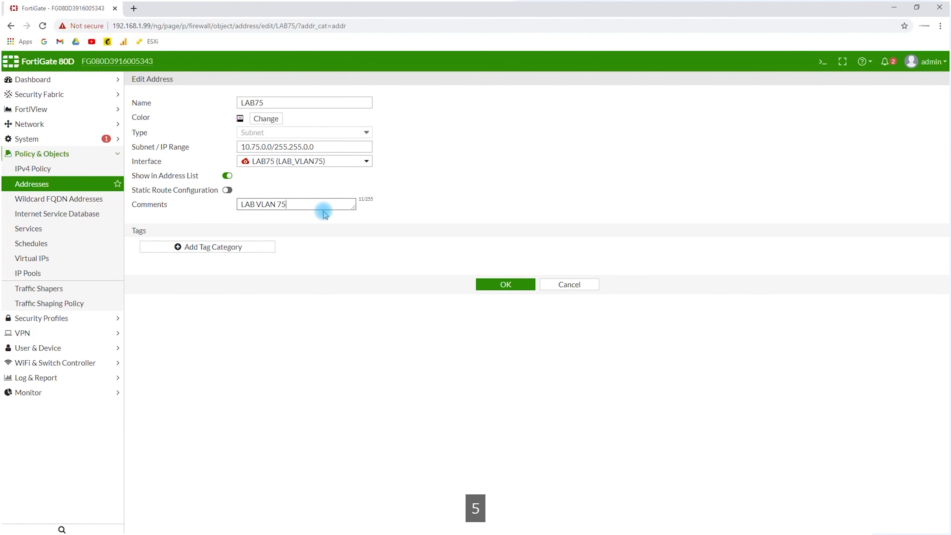
pyautogui.click(498, 285)
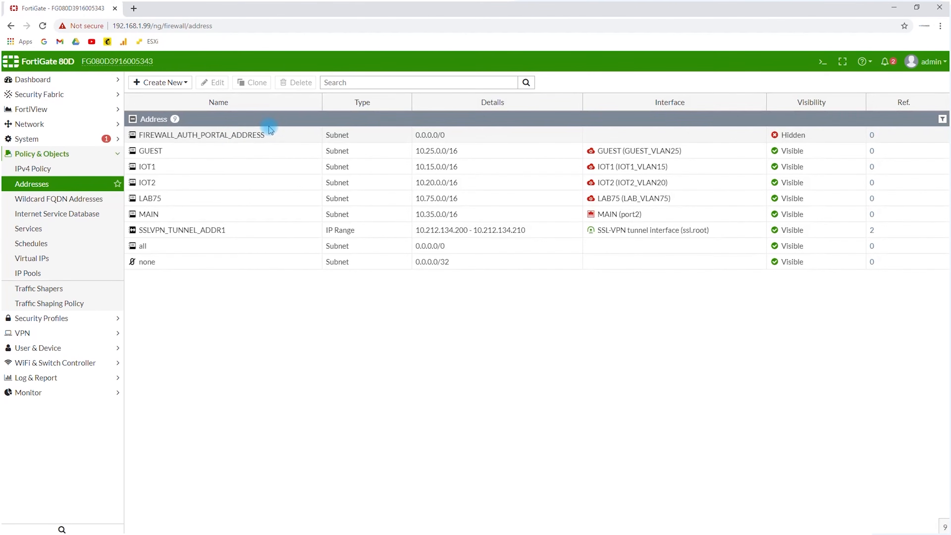
pyautogui.click(180, 202)
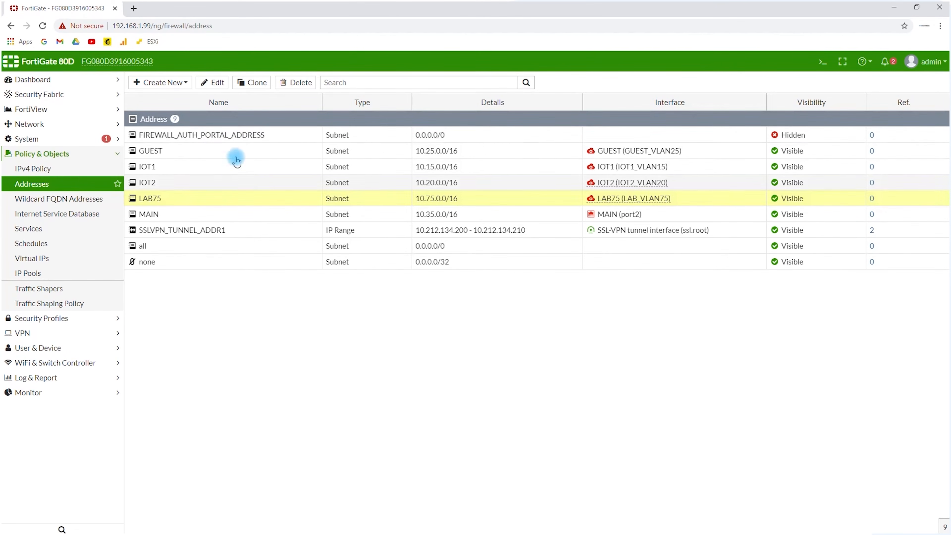
pyautogui.click(216, 85)
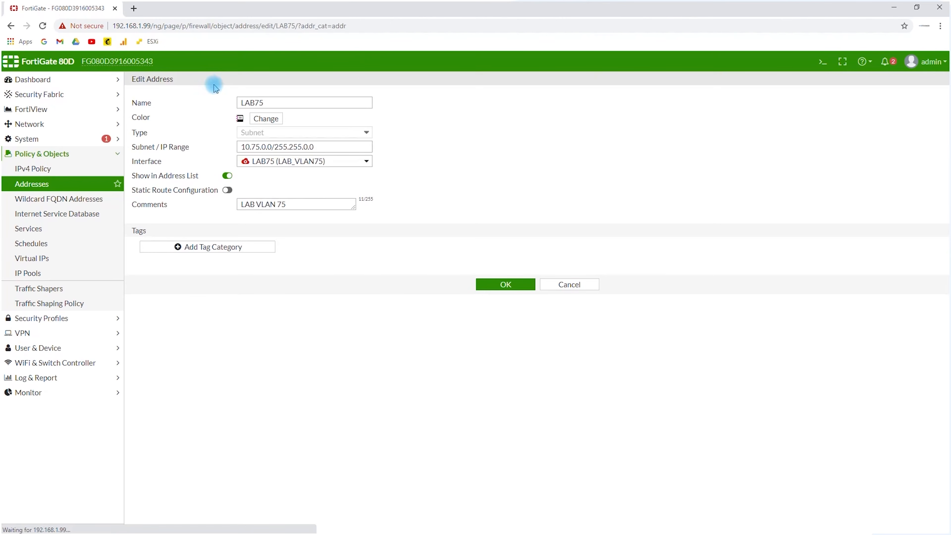
pyautogui.click(562, 286)
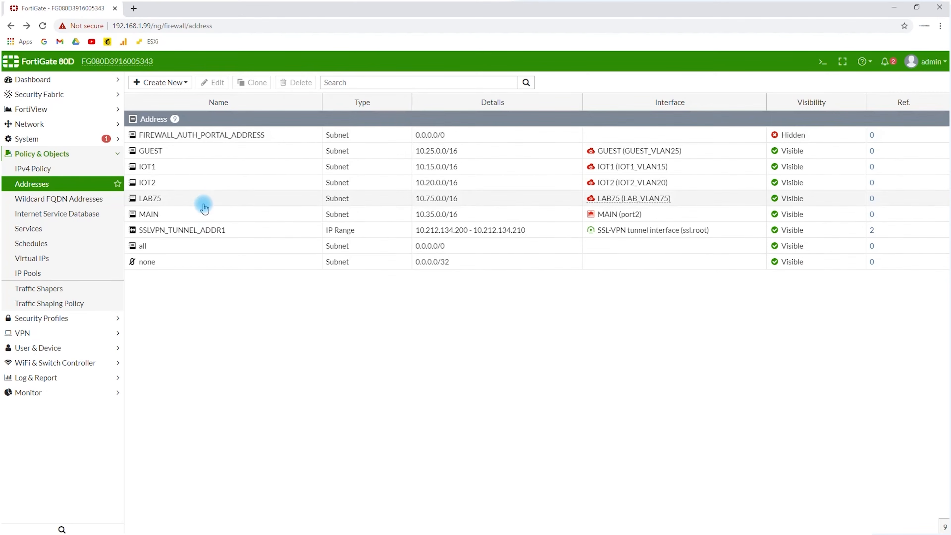
# Clone the LAB75 address object under the name LAB1
pyautogui.click(212, 197)
pyautogui.click(252, 82)
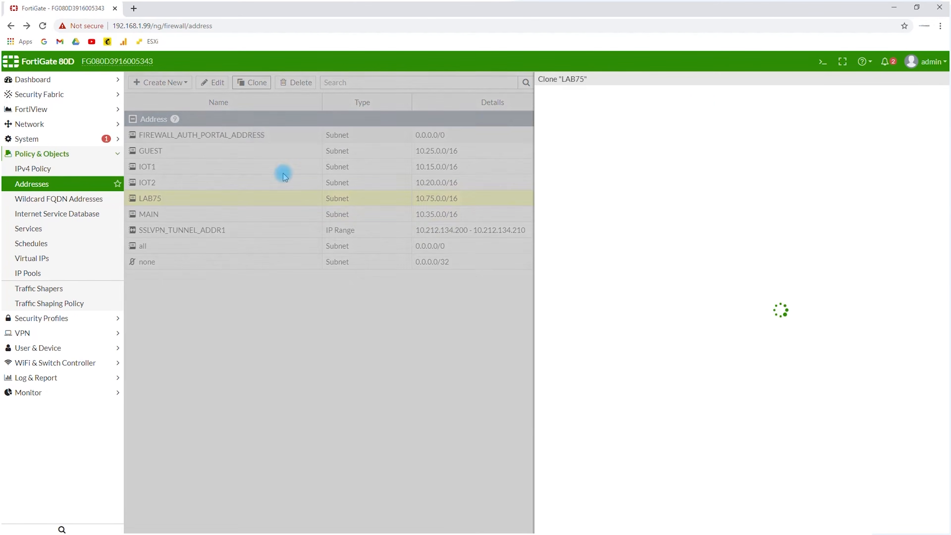
pyautogui.moveTo(557, 131); pyautogui.dragTo(325, 152)
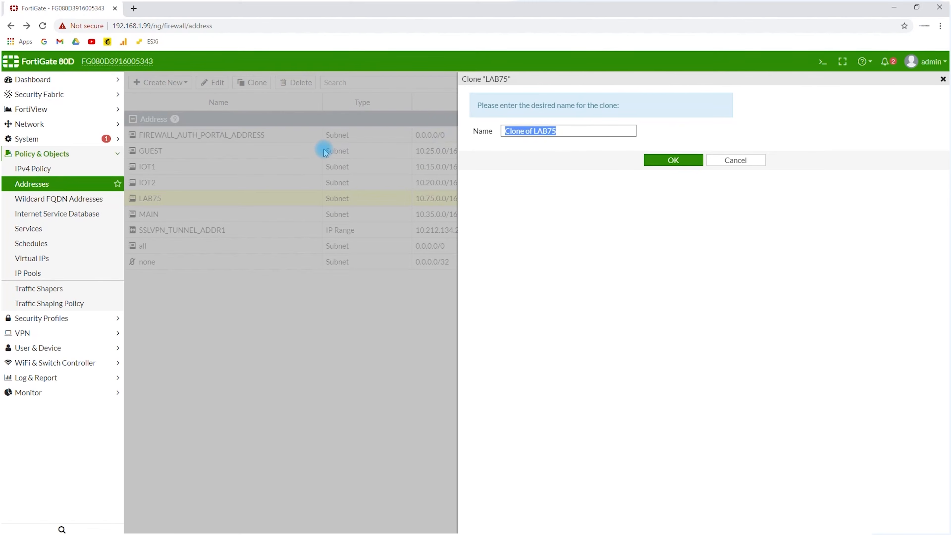
pyautogui.write('LAB')
pyautogui.press('BackSpace')
pyautogui.press('BackSpace')
pyautogui.write('B')
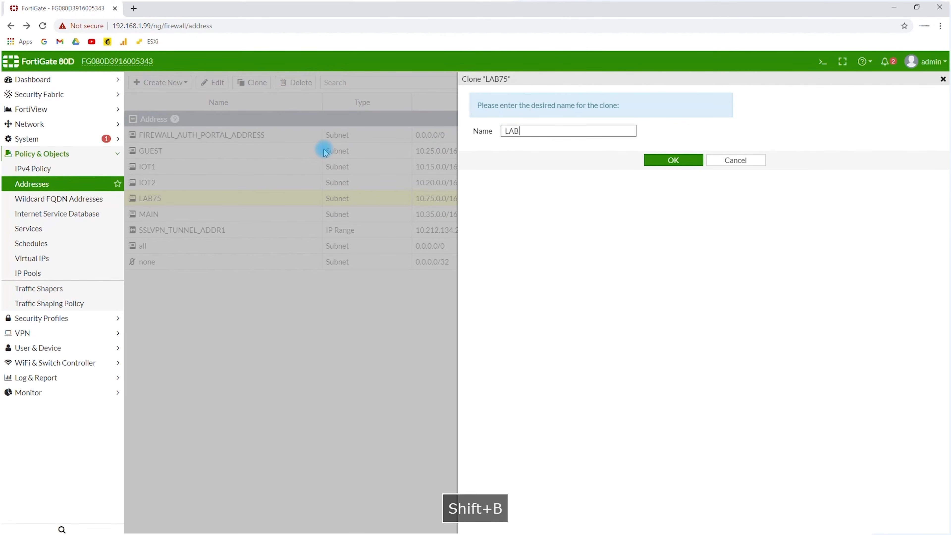
pyautogui.write('1')
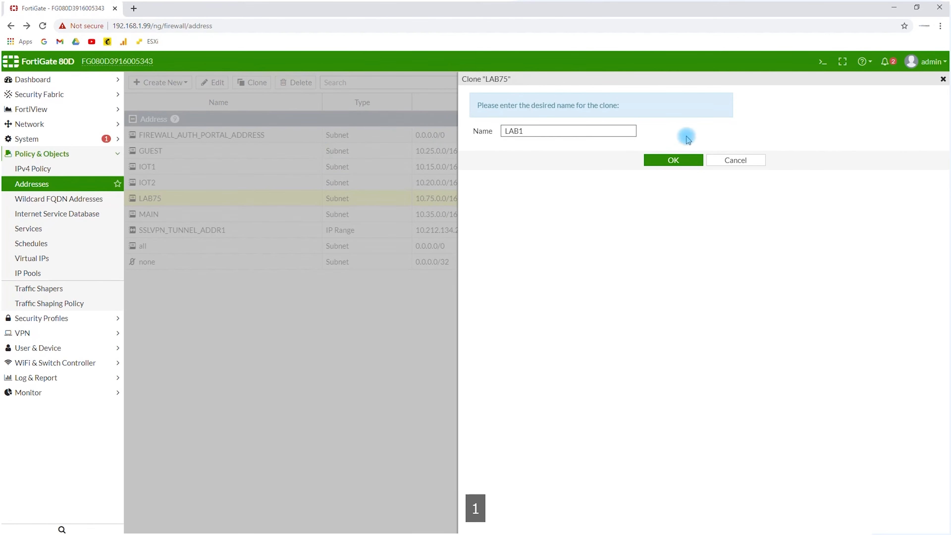
pyautogui.click(668, 165)
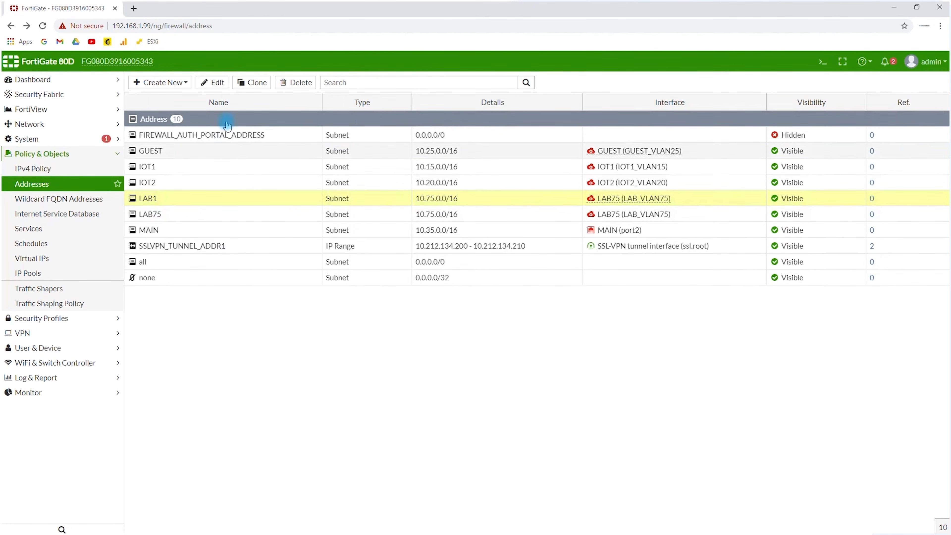
# Open the LAB1 address object for editing and set its subnet to 192.168.0.0/255.255.255.0
pyautogui.click(215, 82)
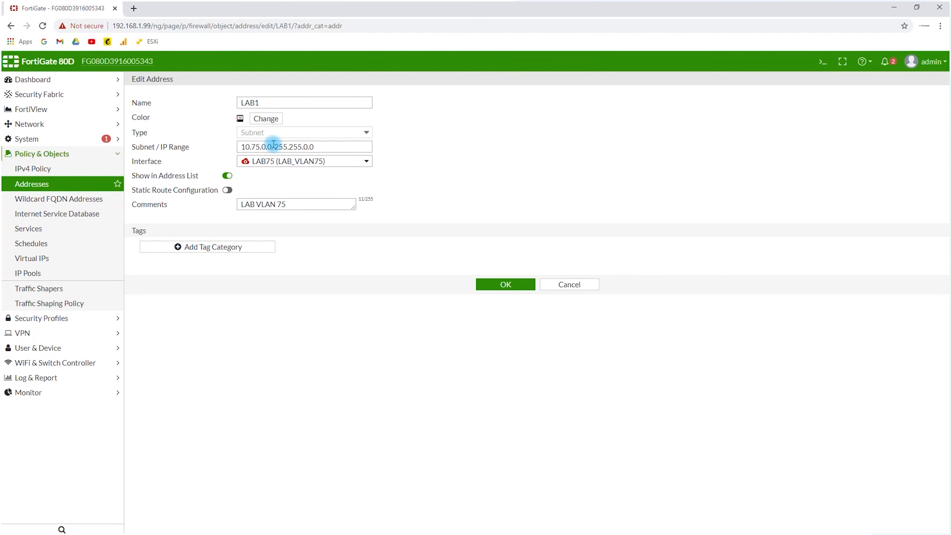
pyautogui.moveTo(273, 144); pyautogui.dragTo(189, 160)
pyautogui.write('19231')
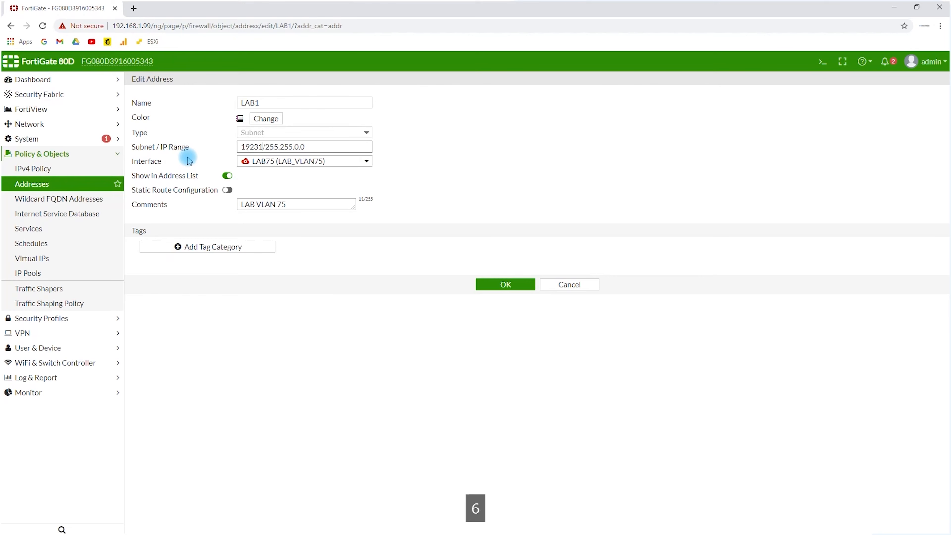
pyautogui.press('BackSpace')
pyautogui.press('BackSpace')
pyautogui.press('BackSpace')
pyautogui.write('.168')
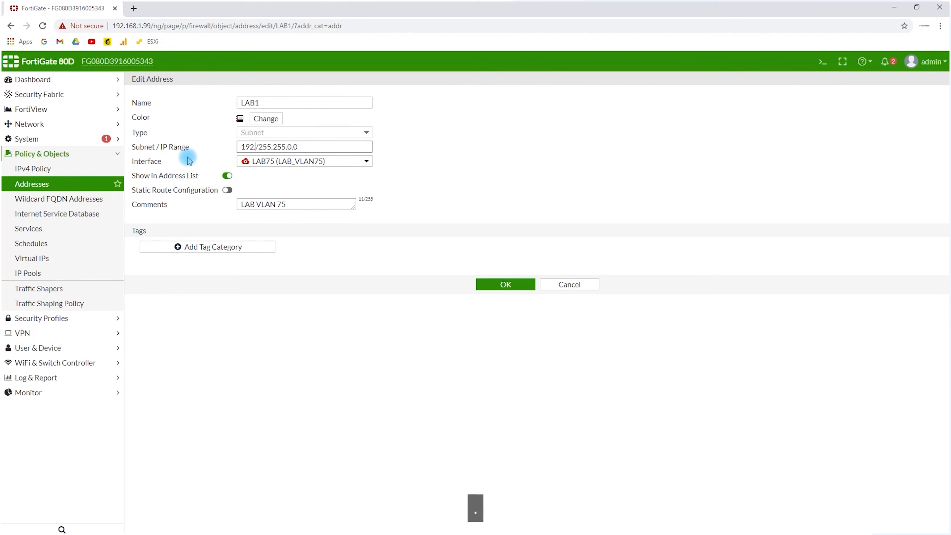
pyautogui.write('.0.1')
pyautogui.press('BackSpace')
pyautogui.write('0')
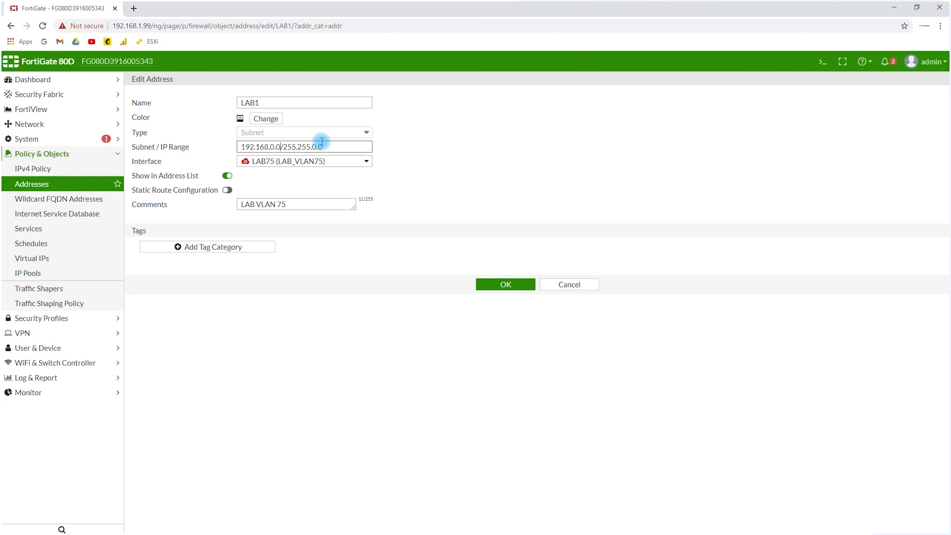
pyautogui.press('BackSpace')
pyautogui.write('2')
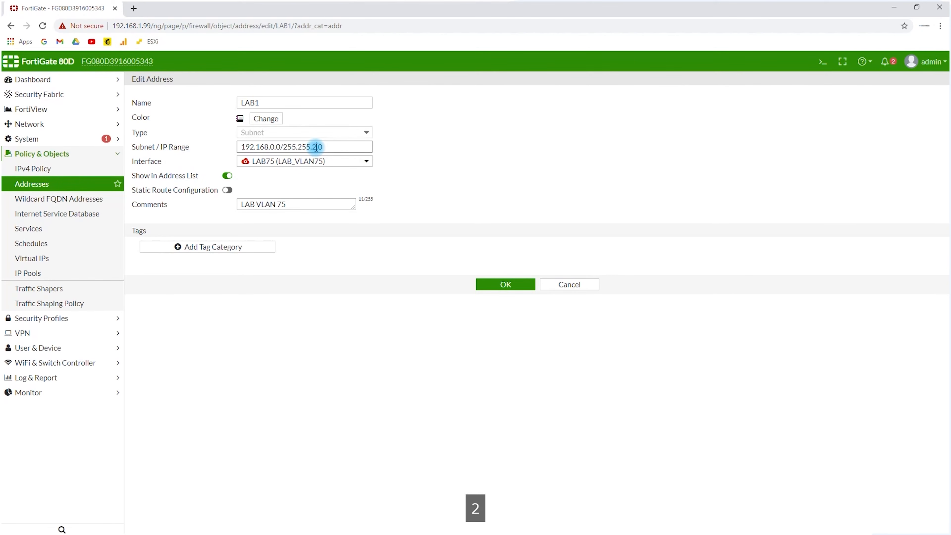
# Assign the LAB1 address to interface LAB1 (port4) with the comment "LAB VLAN 1", and save the object
pyautogui.click(313, 160)
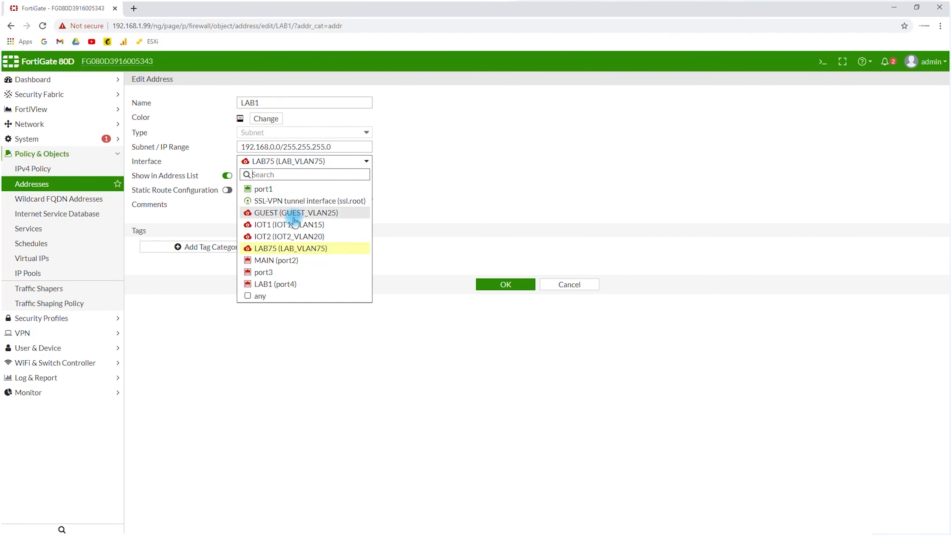
pyautogui.click(301, 283)
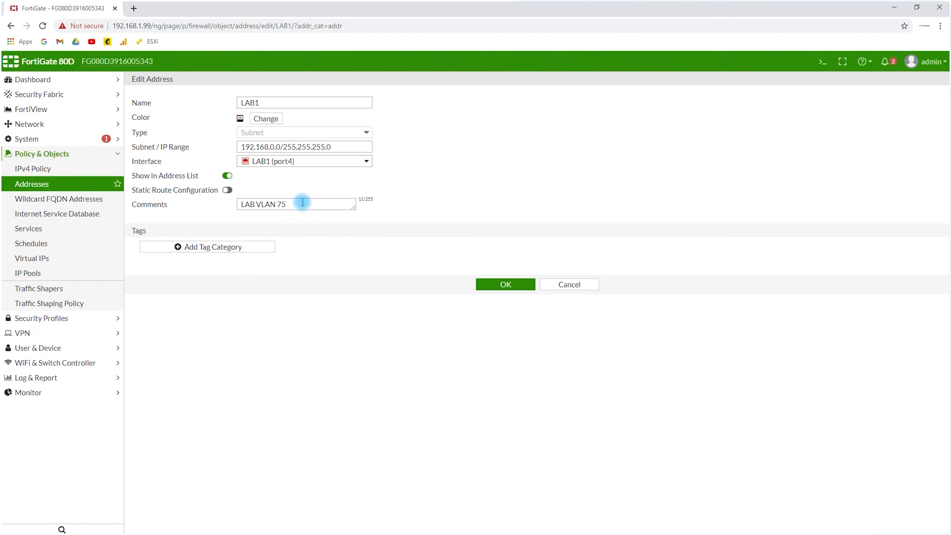
pyautogui.moveTo(296, 204); pyautogui.dragTo(273, 202)
pyautogui.press('BackSpace')
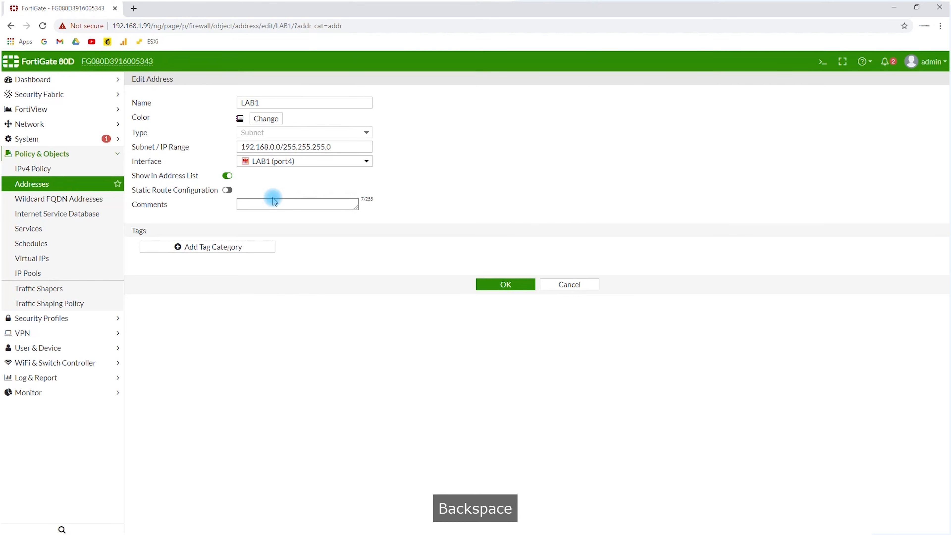
pyautogui.write('LAB V')
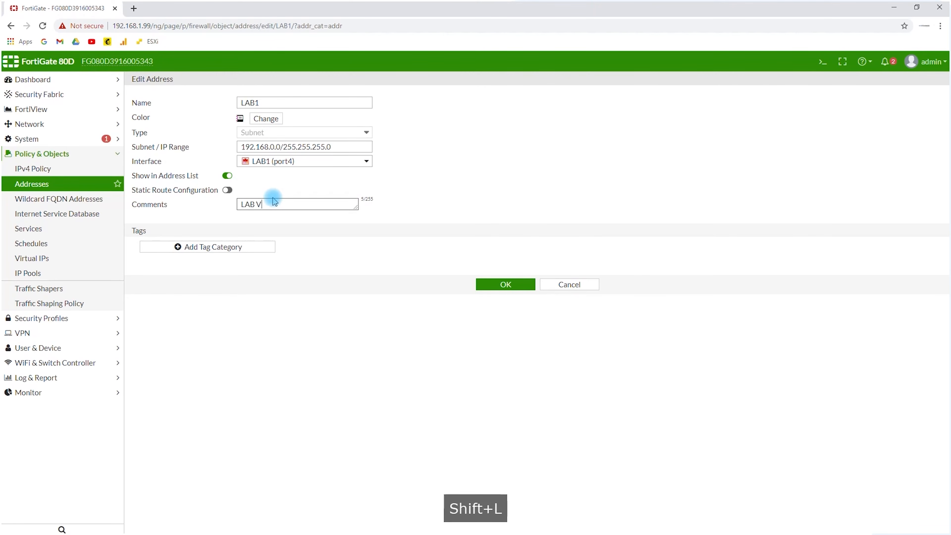
pyautogui.write('LAN1')
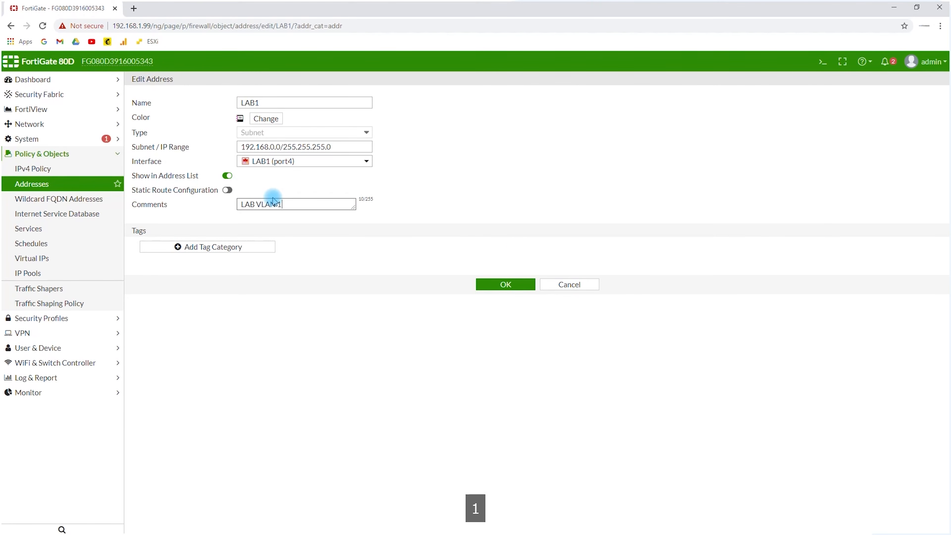
pyautogui.click(505, 284)
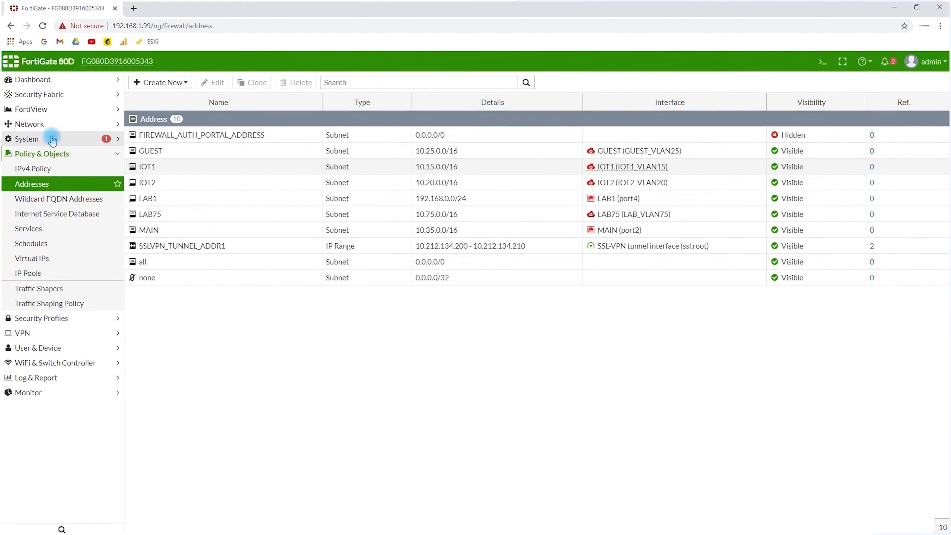
# Change the firewall's host name to FG in the system settings and apply the change
pyautogui.click(52, 145)
pyautogui.click(55, 198)
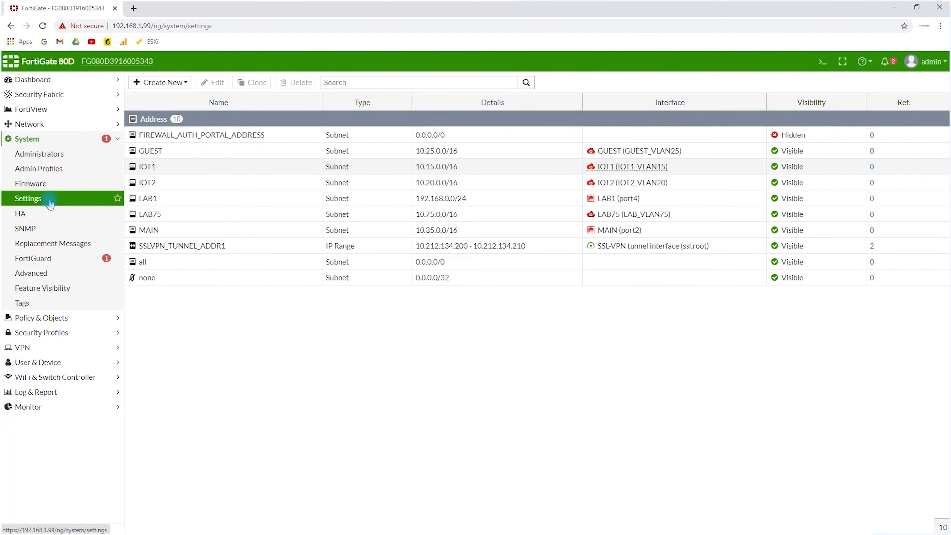
pyautogui.click(73, 198)
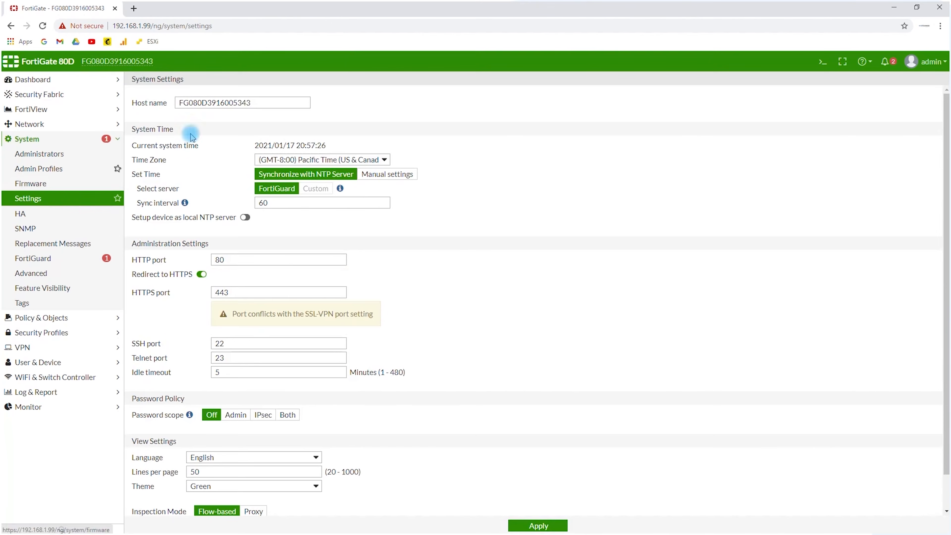
pyautogui.moveTo(259, 102); pyautogui.dragTo(3, 99)
pyautogui.write('F')
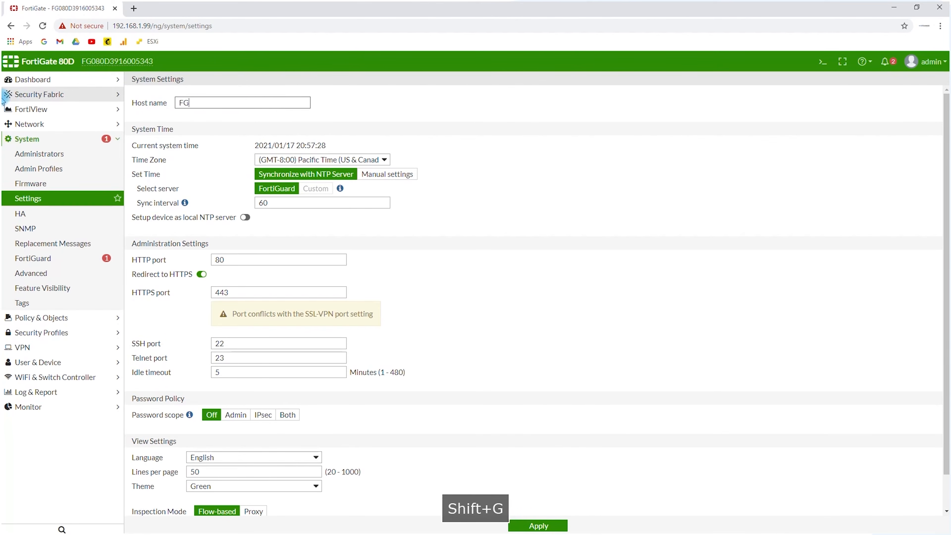
pyautogui.write('G')
pyautogui.scroll(-2, 419, 412)
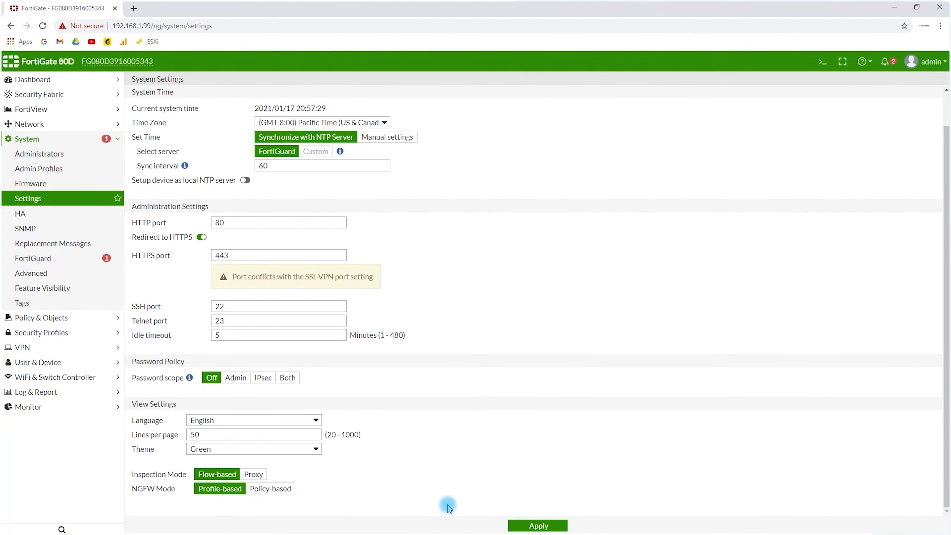
pyautogui.click(528, 526)
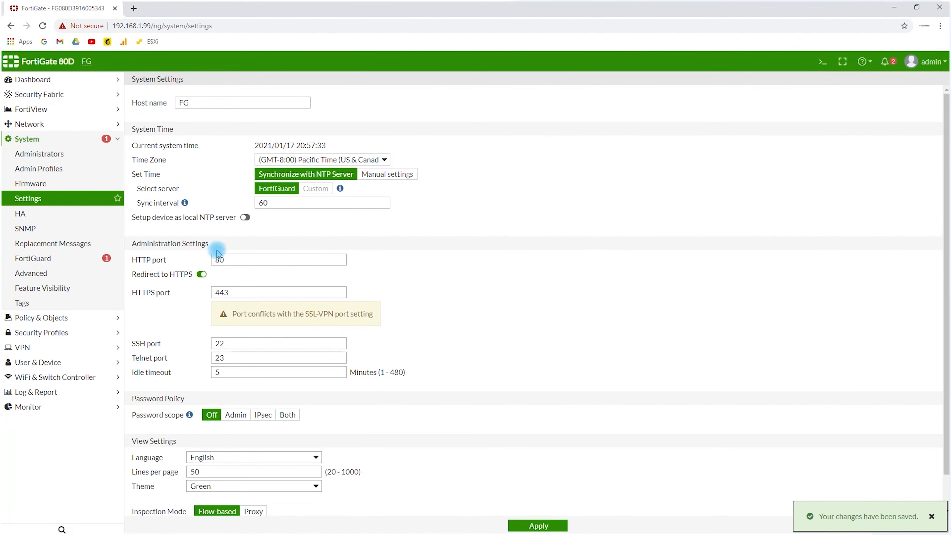
# Switch to the SecureCRT serial session and refresh the login prompt to check the firewall's host name
pyautogui.hotkey('alt', 'Tab')
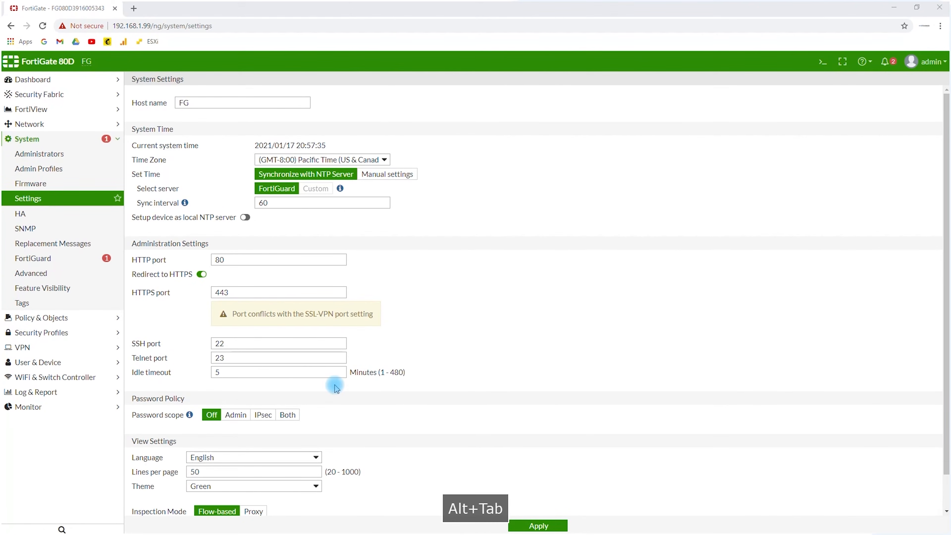
pyautogui.press('Return')
pyautogui.press('Return')
pyautogui.press('Return')
pyautogui.press('Return')
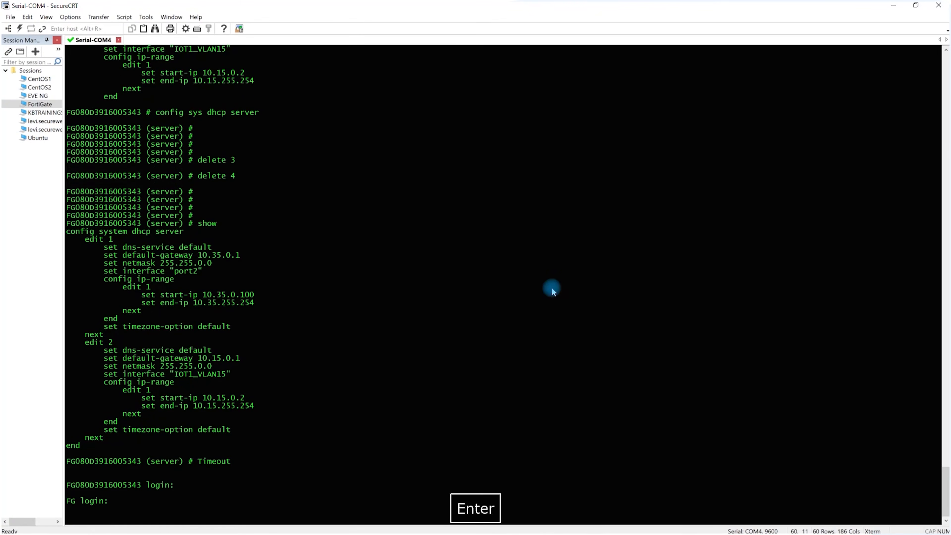
pyautogui.press('Return')
# Return to the FortiGate web interface in the browser and open the list of network interfaces
pyautogui.hotkey('alt', 'Tab')
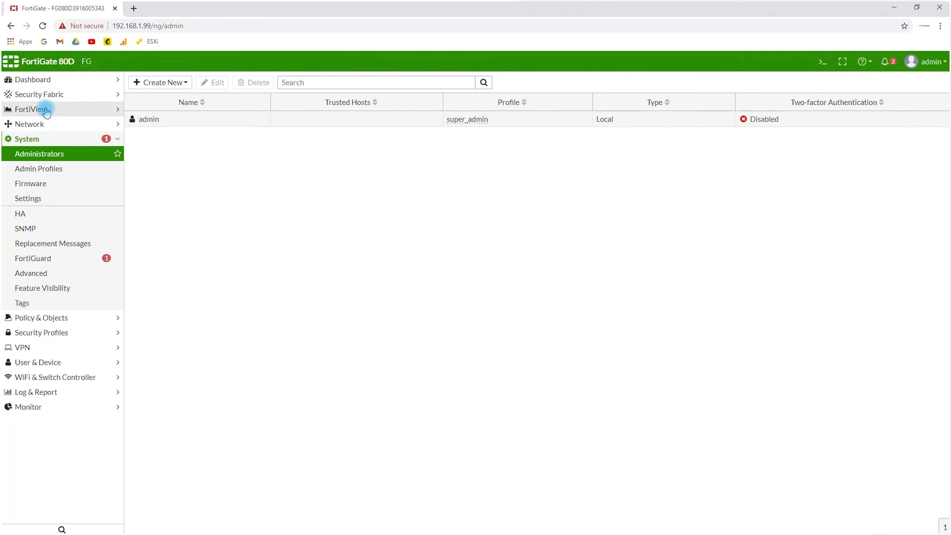
pyautogui.click(42, 124)
pyautogui.click(60, 140)
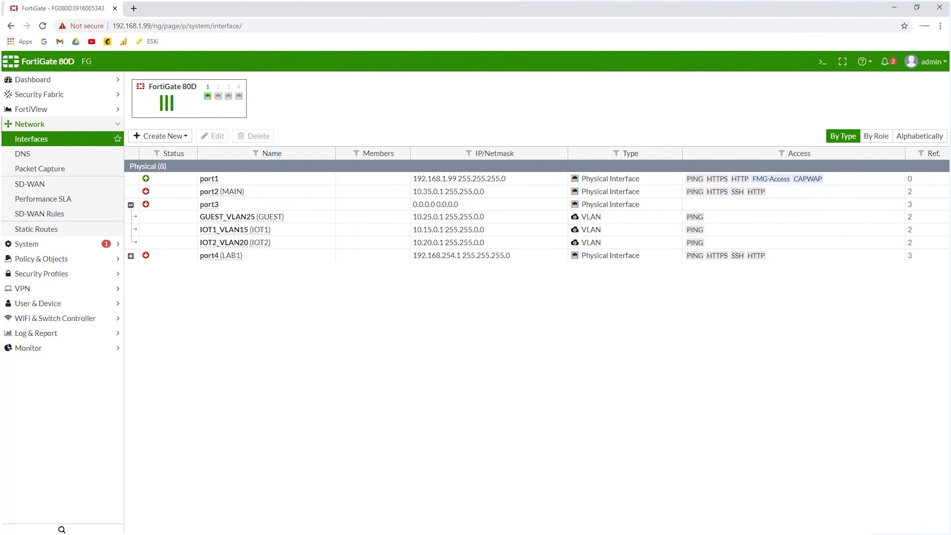
# Switch to Windows Network Connections and set the Ethernet adapter's IPv4 configuration to obtain an IP address automatically
pyautogui.hotkey('alt', 'Tab')
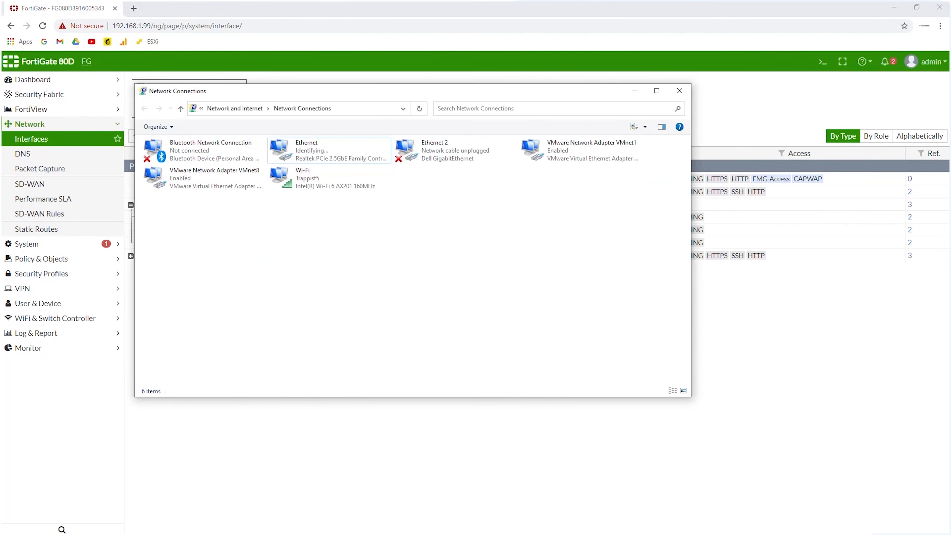
pyautogui.rightClick(320, 158)
pyautogui.click(247, 248)
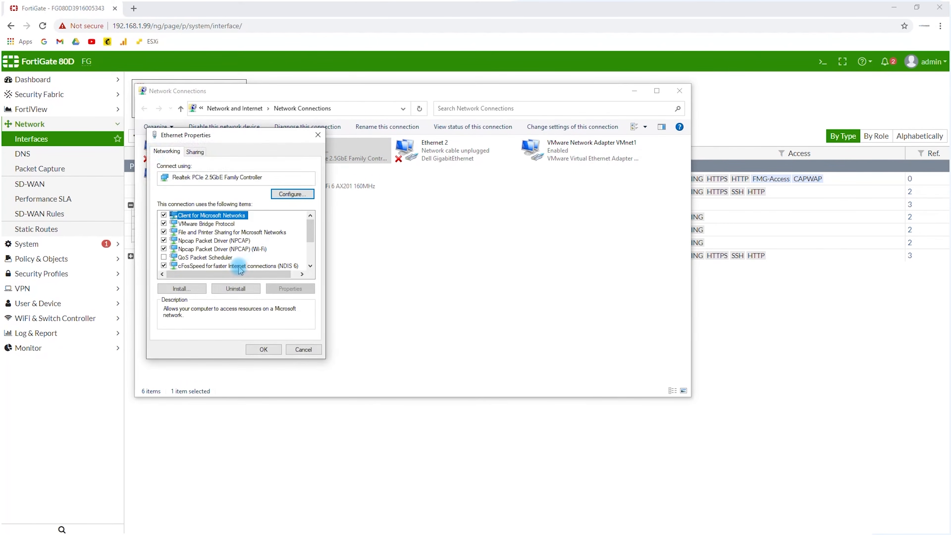
pyautogui.scroll(-1, 223, 256)
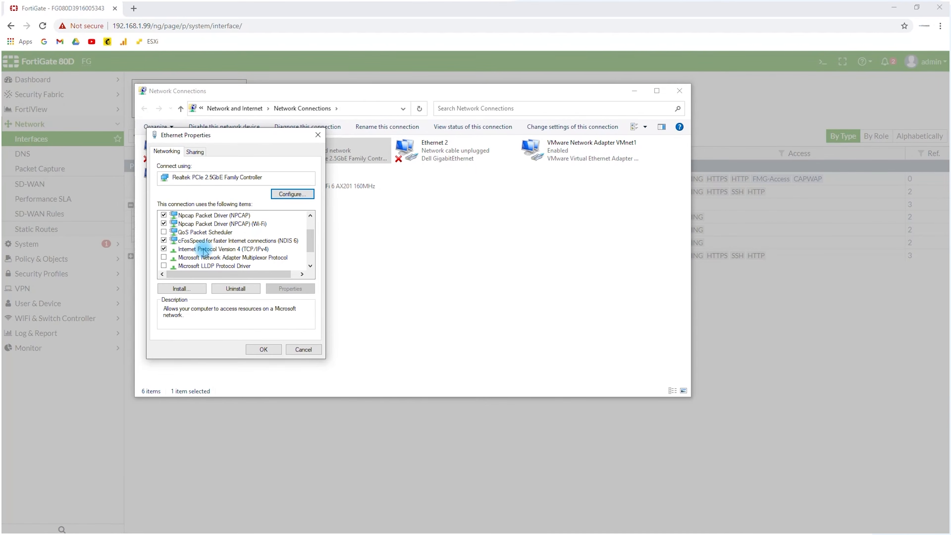
pyautogui.doubleClick(204, 249)
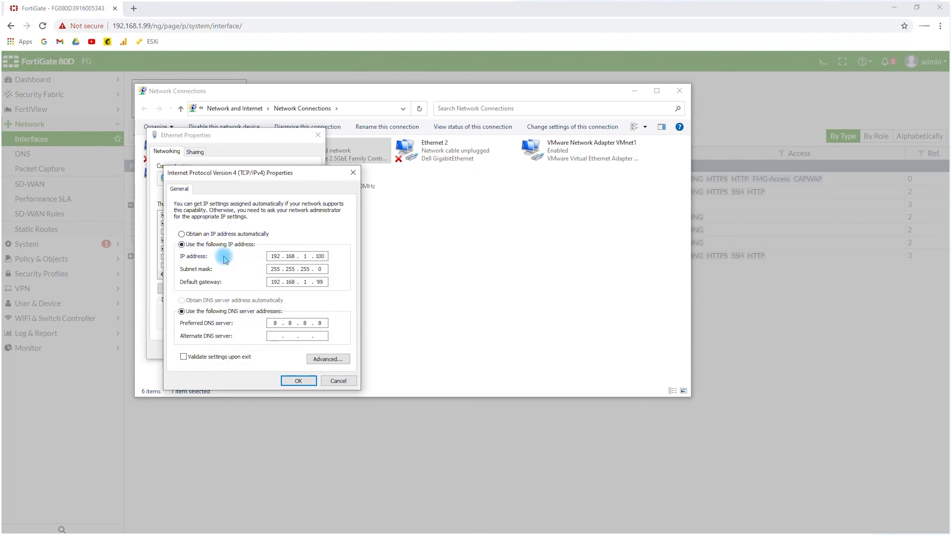
pyautogui.click(195, 235)
pyautogui.click(298, 380)
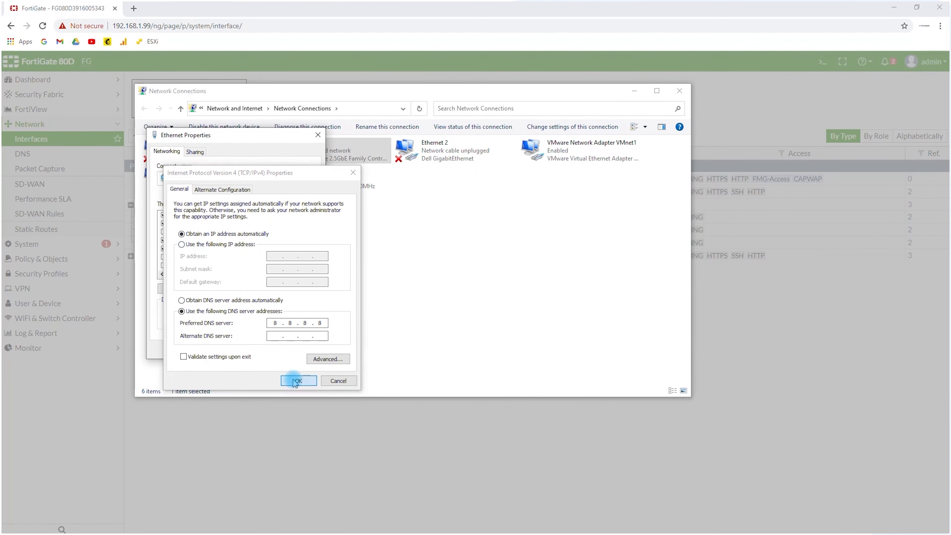
pyautogui.click(271, 349)
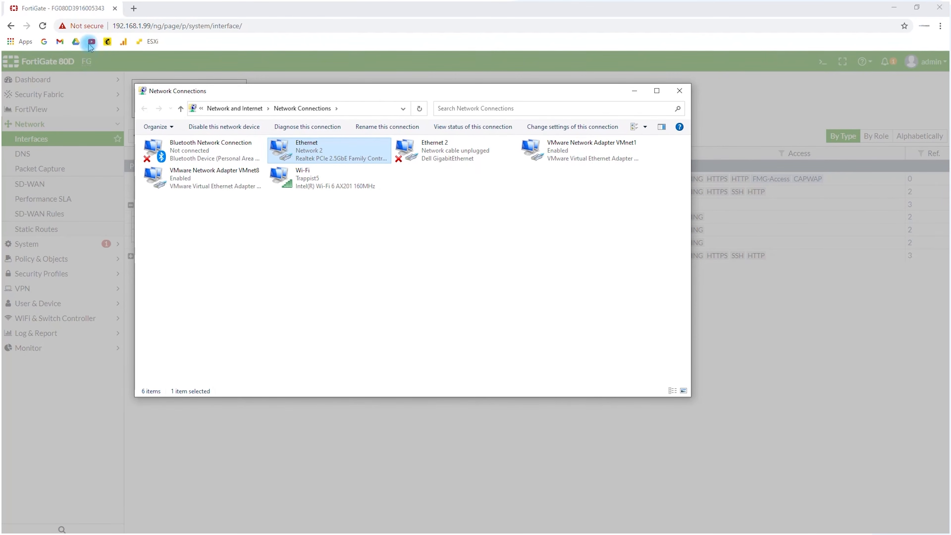
# Switch back to the browser, open the firewall's page at 10.35.0.1 and proceed past the certificate warning
pyautogui.click(124, 29)
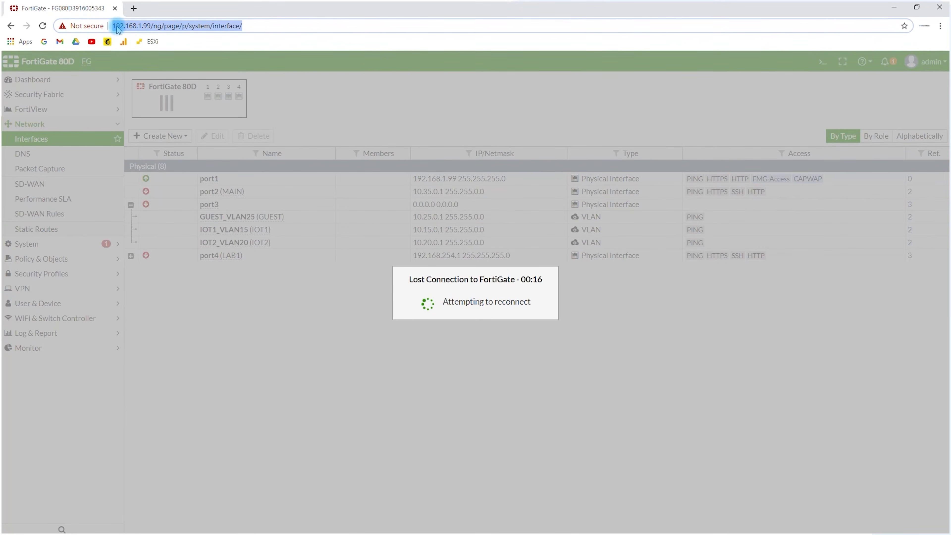
pyautogui.write('10.35.0')
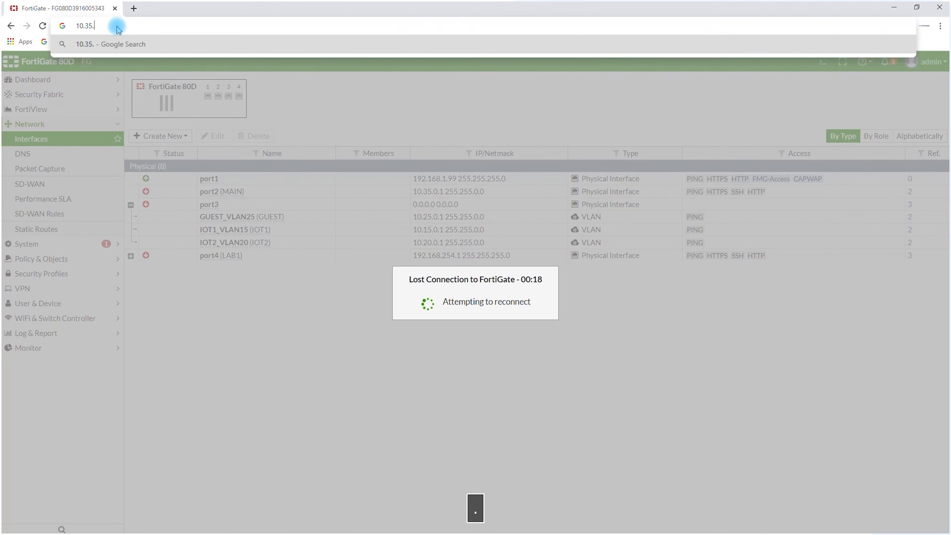
pyautogui.write('.1')
pyautogui.press('Return')
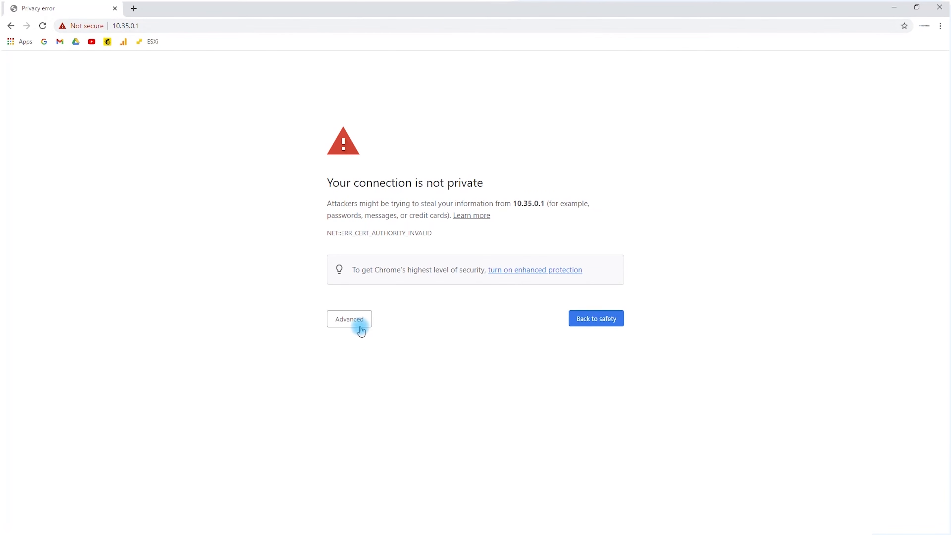
pyautogui.click(360, 330)
pyautogui.click(368, 397)
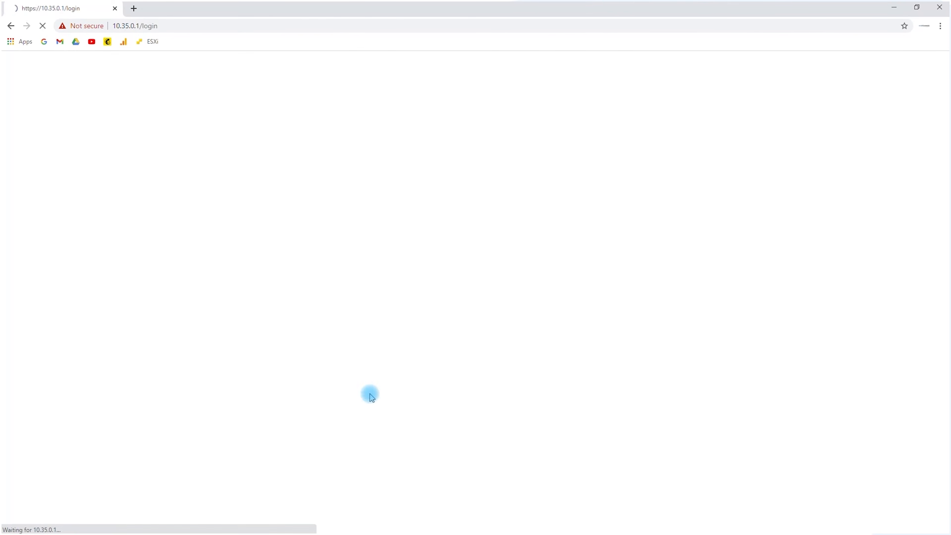
# Enter admin as the user name on the firewall's login page and go to the password field
pyautogui.write('admin')
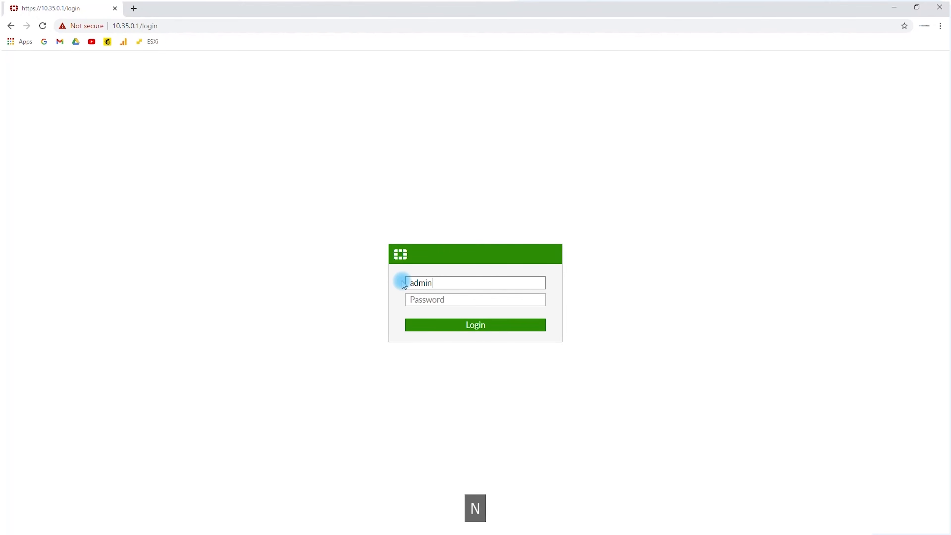
pyautogui.press('Return')
pyautogui.write('ad')
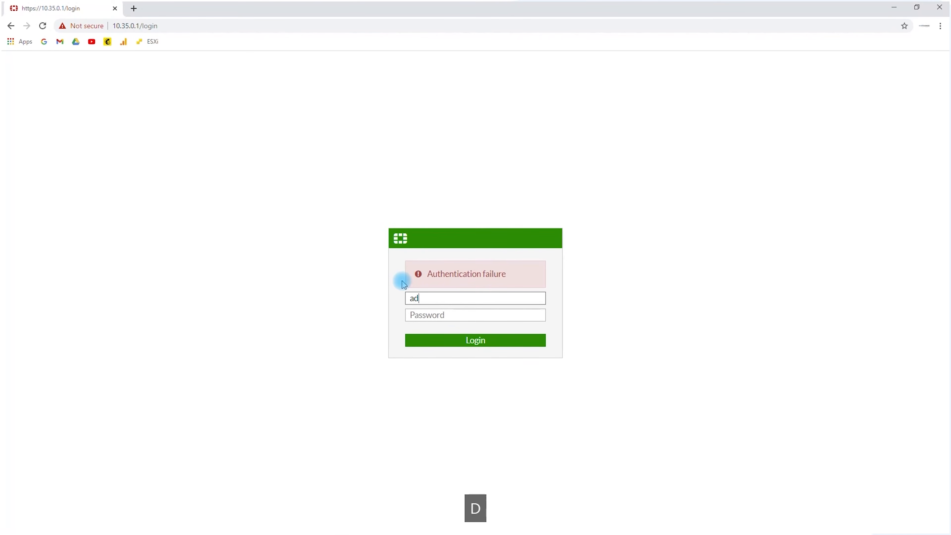
pyautogui.write('i')
pyautogui.press('BackSpace')
pyautogui.write('min')
pyautogui.press('Tab')
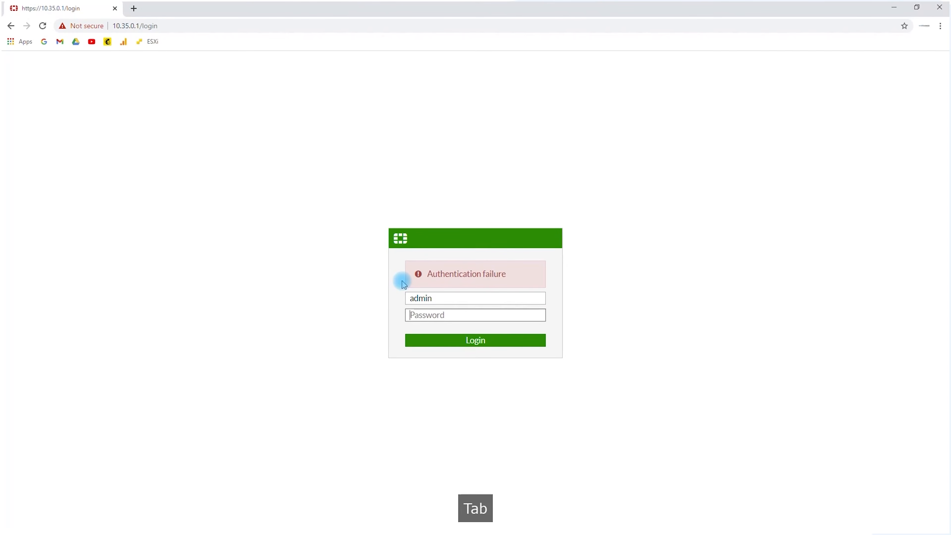
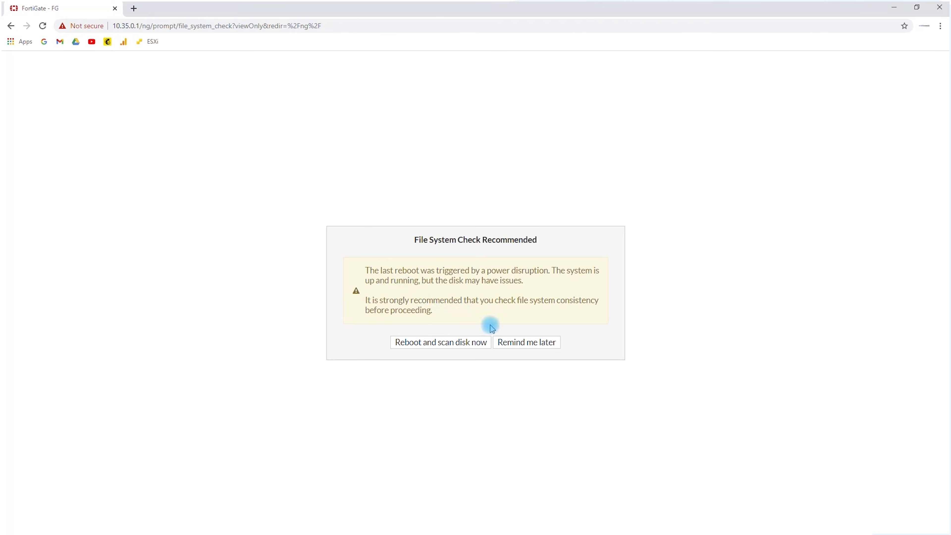
# Postpone the recommended file system check and open the list of network interfaces
pyautogui.click(503, 342)
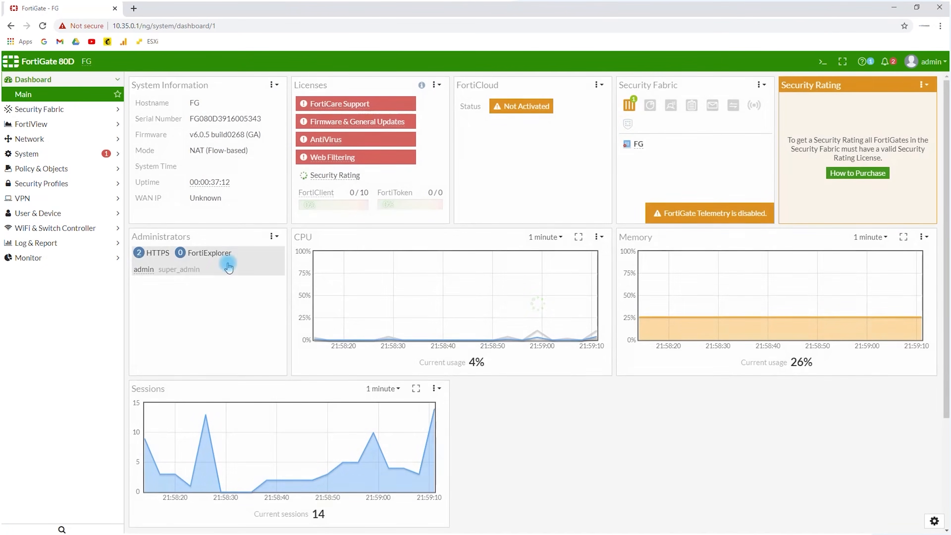
pyautogui.click(62, 109)
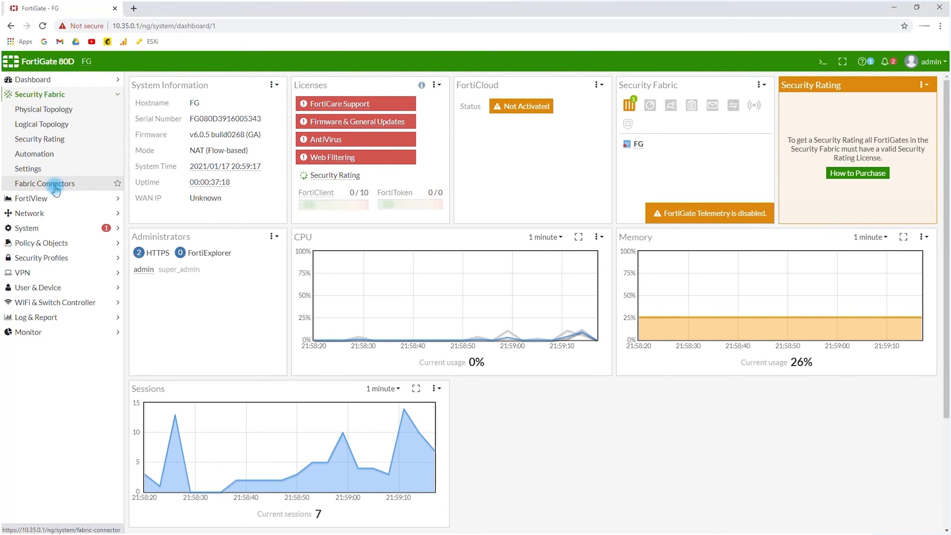
pyautogui.click(52, 213)
pyautogui.click(71, 140)
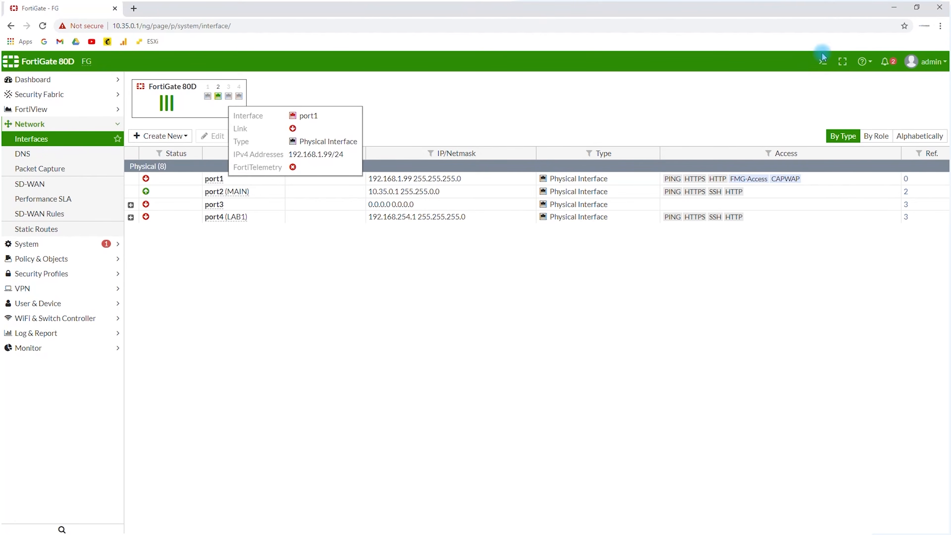
# Open the firewall's CLI console and try to test internet connectivity with the command ping 8.8.8.8
pyautogui.click(823, 62)
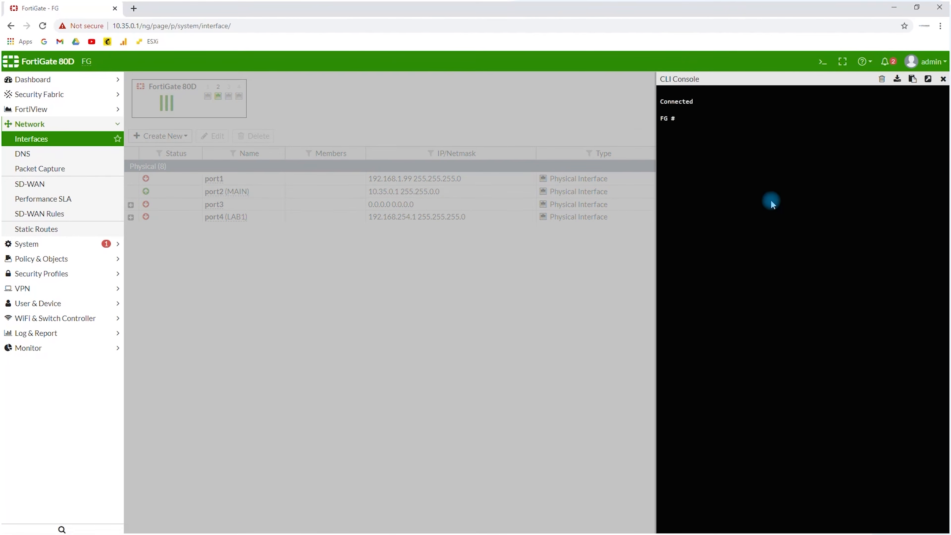
pyautogui.write('ping ')
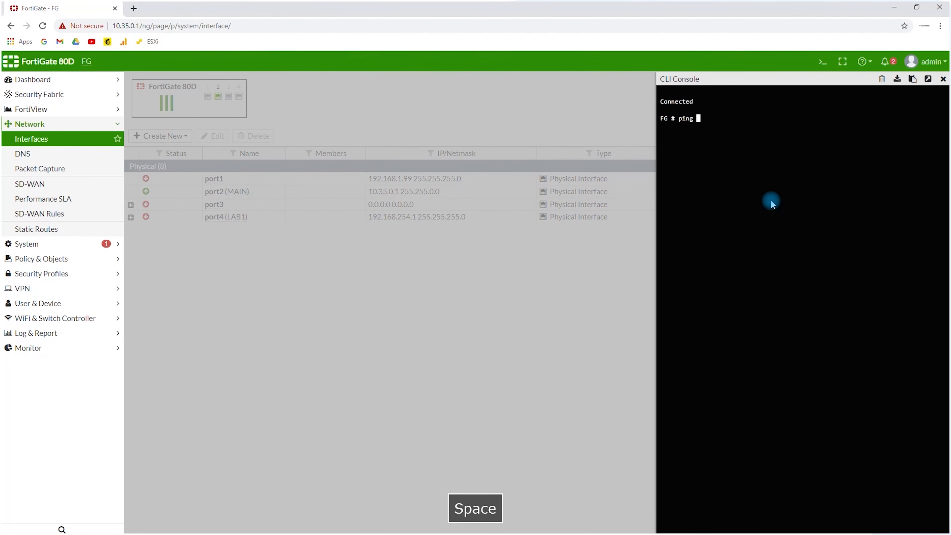
pyautogui.write('8.8.8.8')
pyautogui.press('Return')
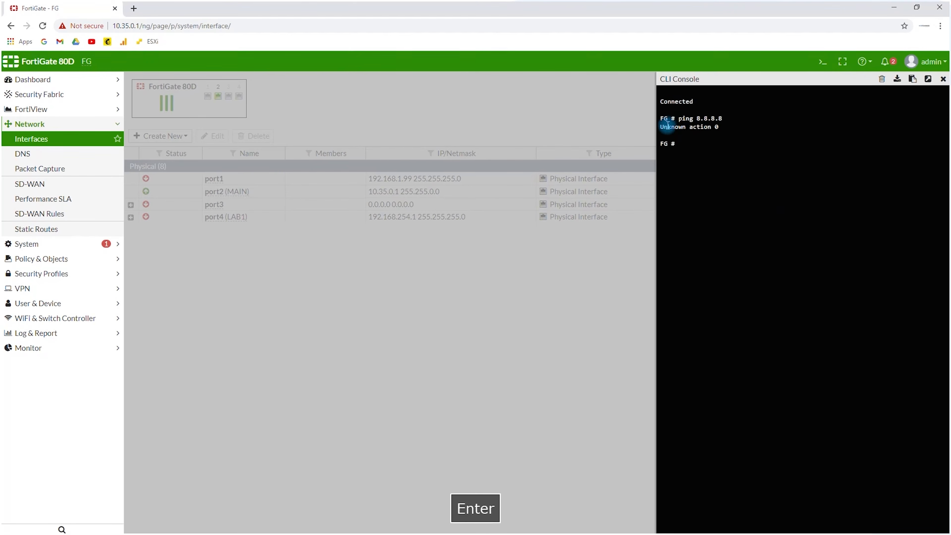
# Recall the ping command and run it with the exec prefix as exec ping 8.8.8.8
pyautogui.press('Up')
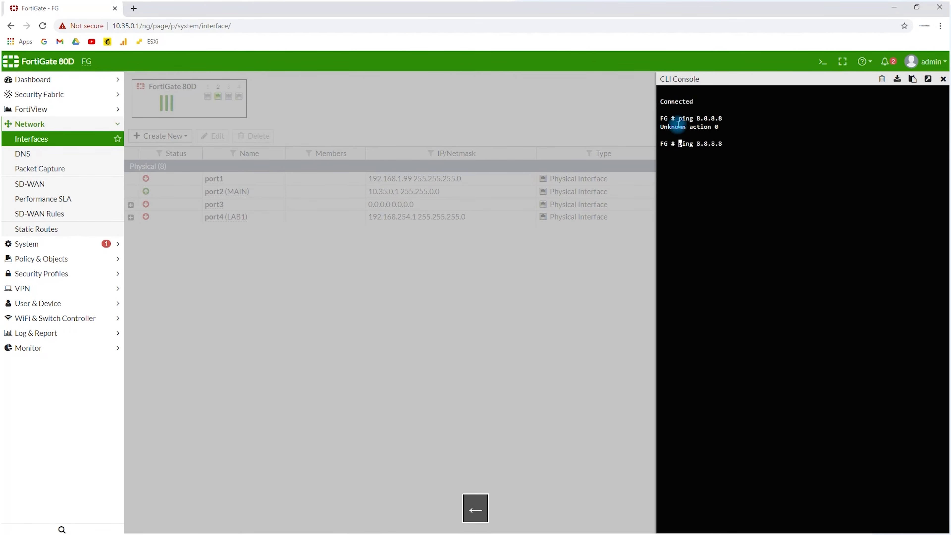
pyautogui.write('ec')
pyautogui.press('Return')
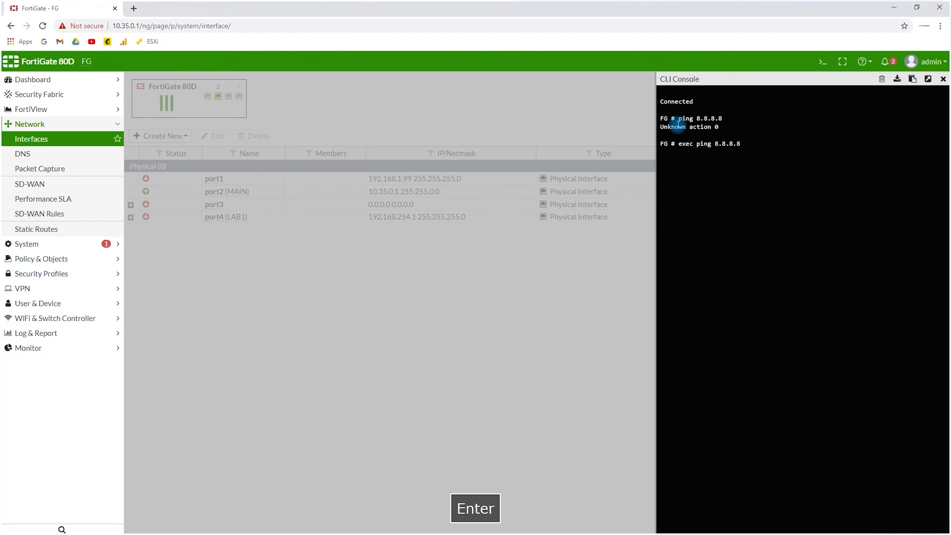
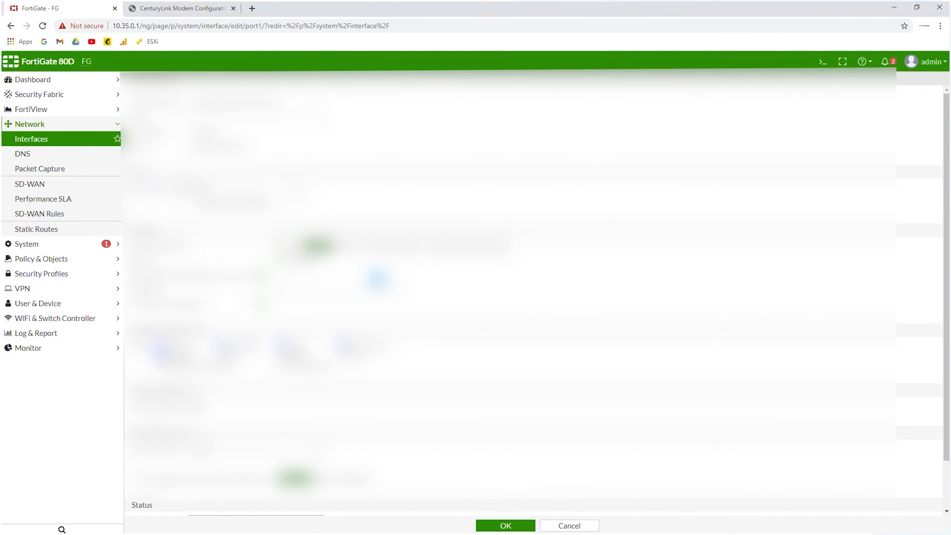
# Switch to the CenturyLink modem configuration and look through its DHCP, broadband and WAN IP address settings
pyautogui.hotkey('alt', 'Tab')
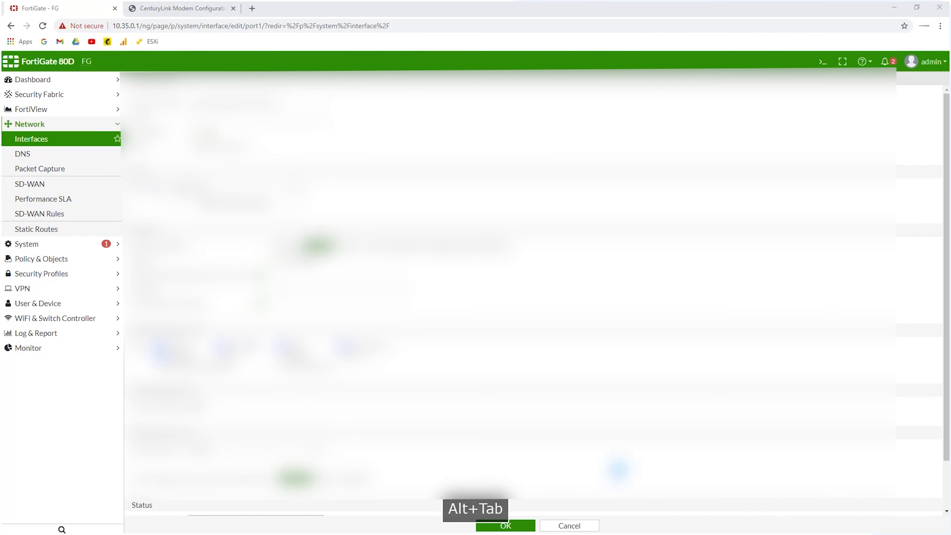
pyautogui.hotkey('alt', 'Tab')
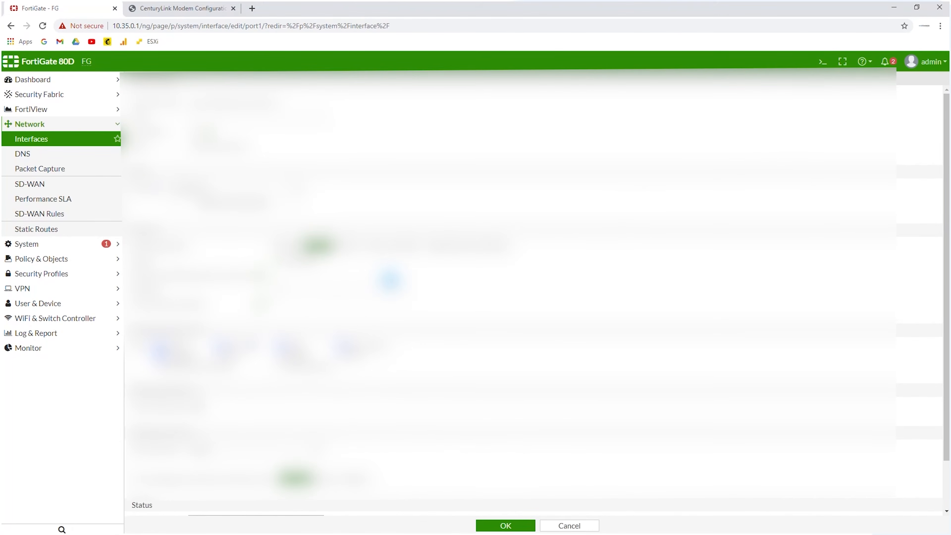
pyautogui.click(181, 8)
pyautogui.click(304, 273)
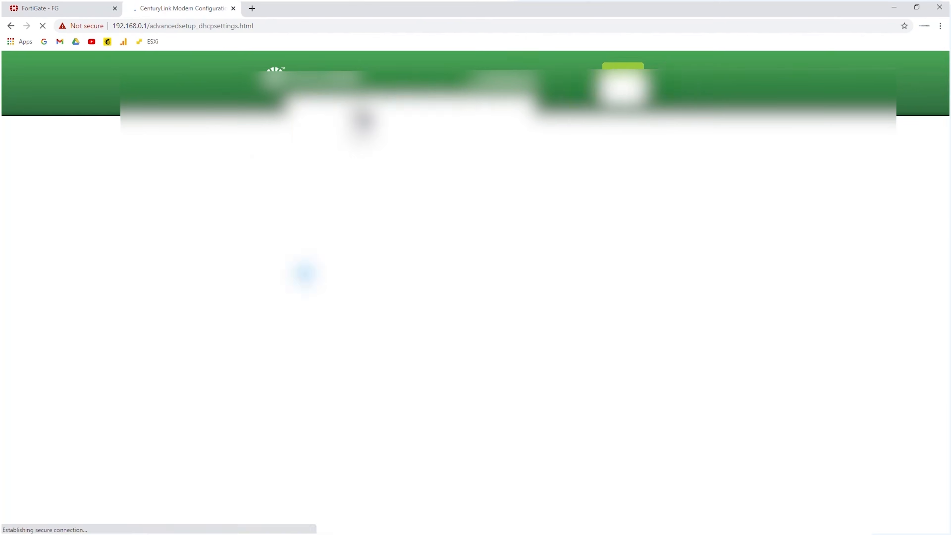
pyautogui.click(304, 257)
pyautogui.click(297, 226)
pyautogui.click(478, 238)
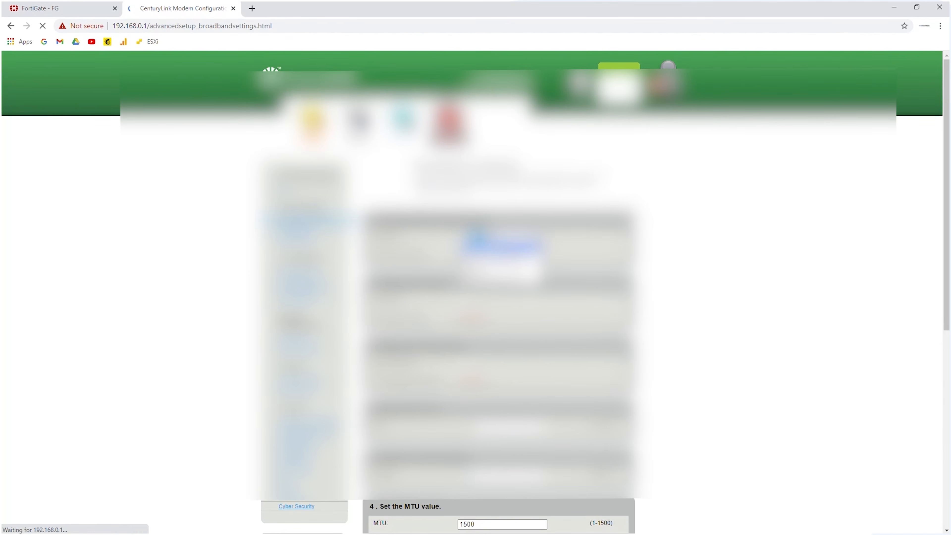
pyautogui.click(466, 299)
# Apply the WAN IP address settings in the CenturyLink modem configuration
pyautogui.click(81, 8)
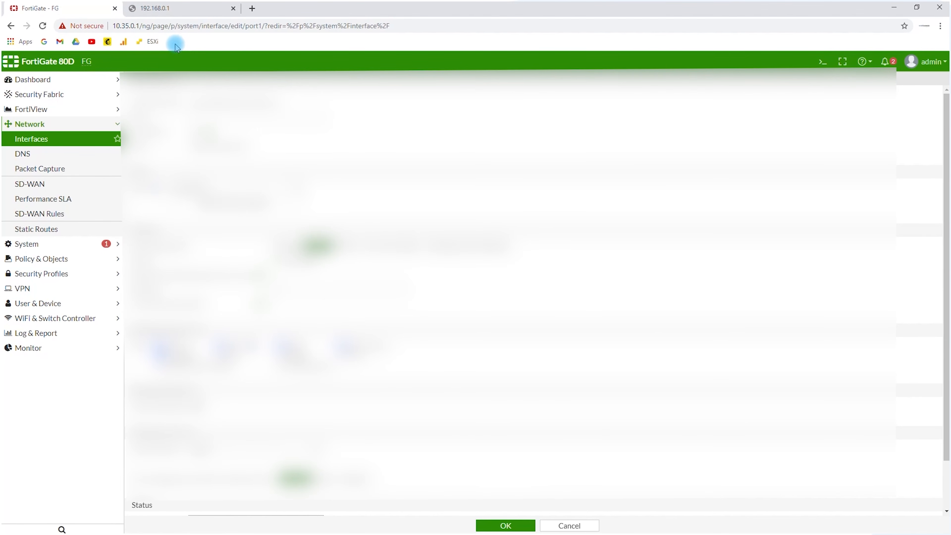
pyautogui.click(176, 8)
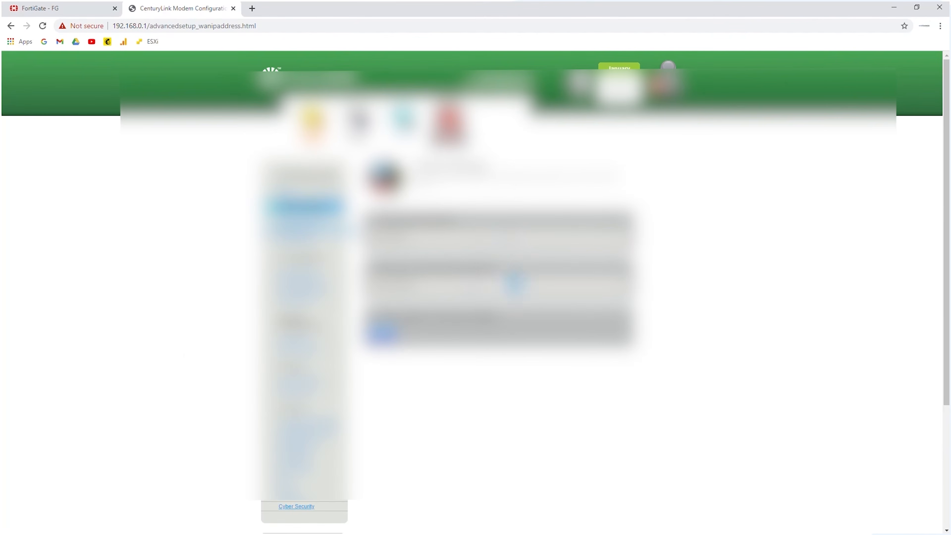
pyautogui.click(382, 332)
pyautogui.click(303, 220)
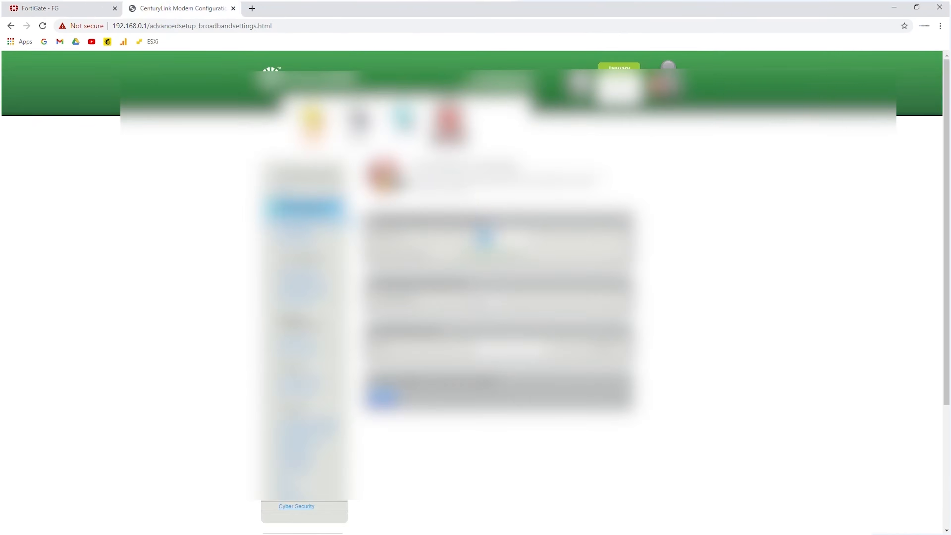
pyautogui.press('Return')
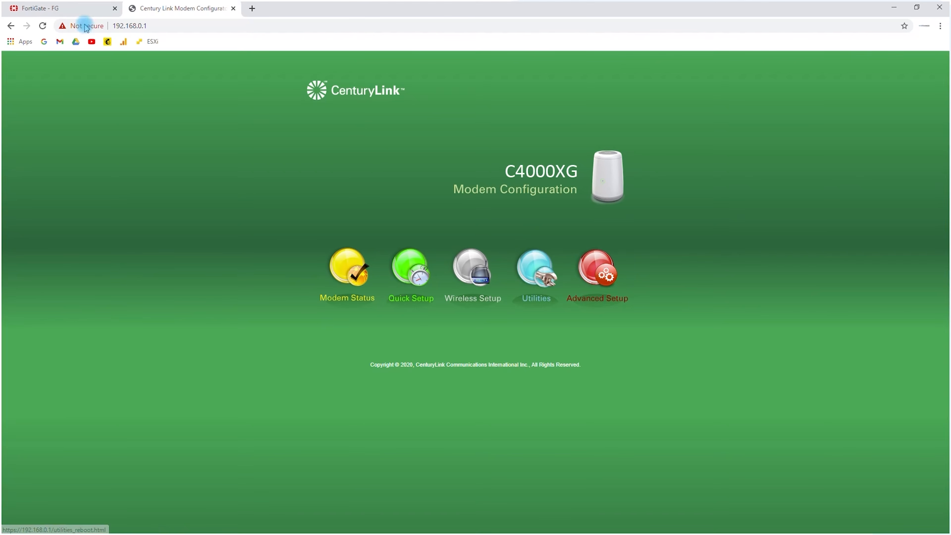
# Check the IP address port1 obtained over DHCP, and examine the modem-to-firewall link in the Visio network diagram
pyautogui.click(80, 9)
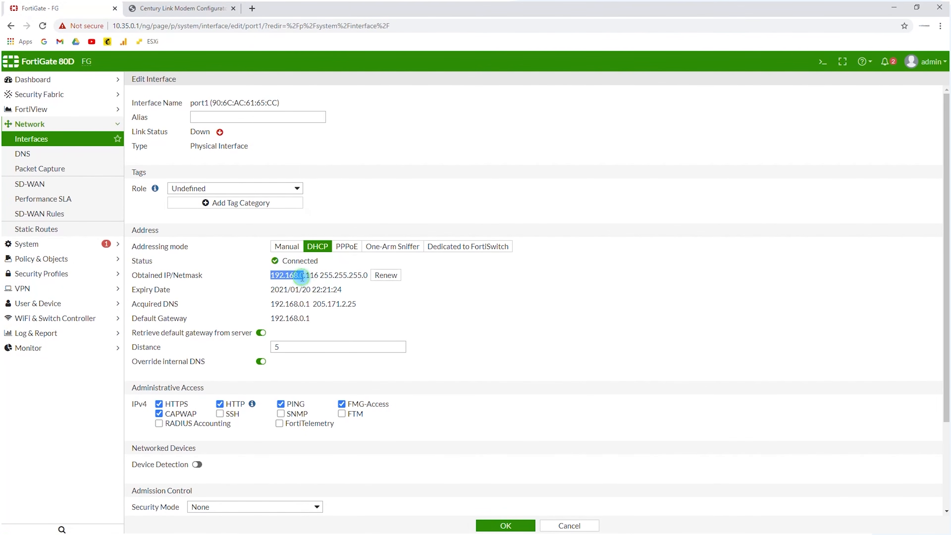
pyautogui.moveTo(320, 276); pyautogui.dragTo(265, 277)
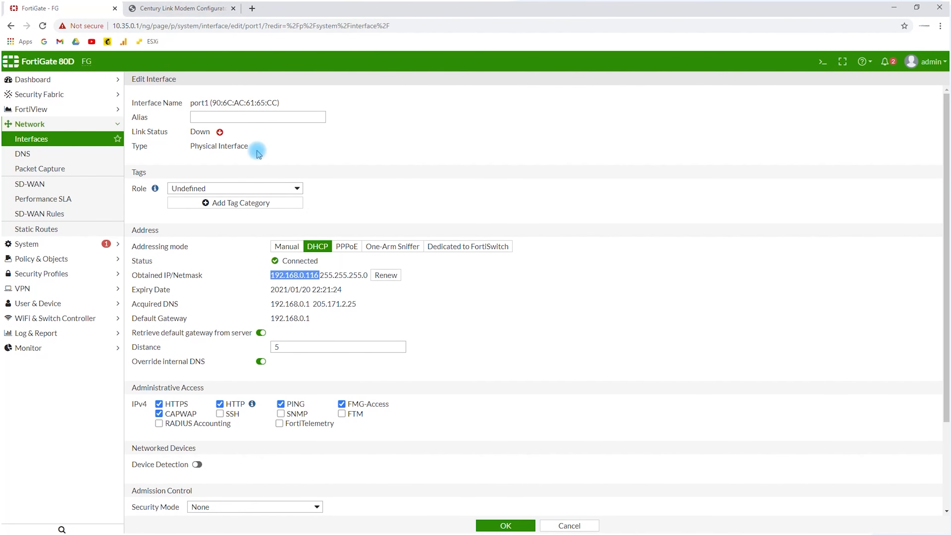
pyautogui.hotkey('alt', 'Tab')
pyautogui.hotkey('alt', 'Tab')
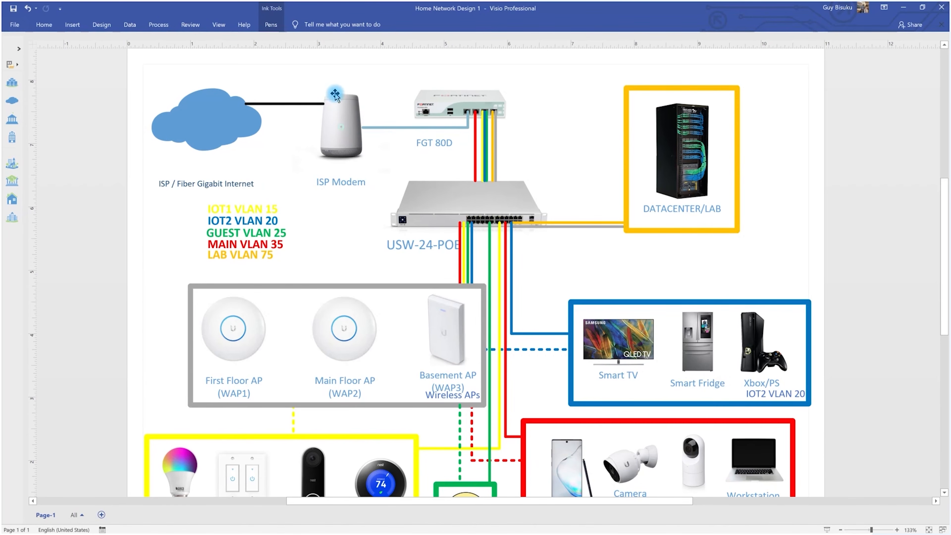
# Return to the FortiGate, list the network interfaces and expand port4 (LAB1) to examine its VLAN
pyautogui.hotkey('alt', 'Tab')
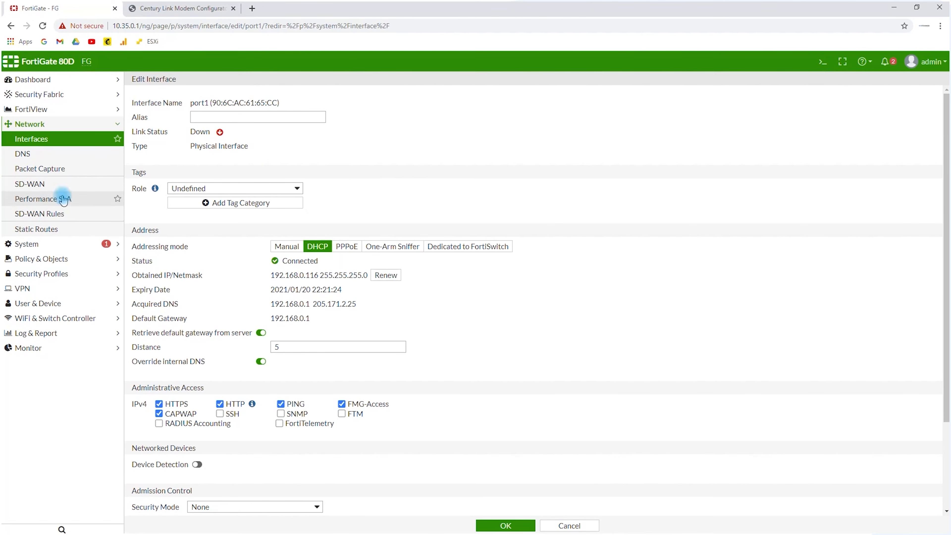
pyautogui.click(29, 125)
pyautogui.click(29, 126)
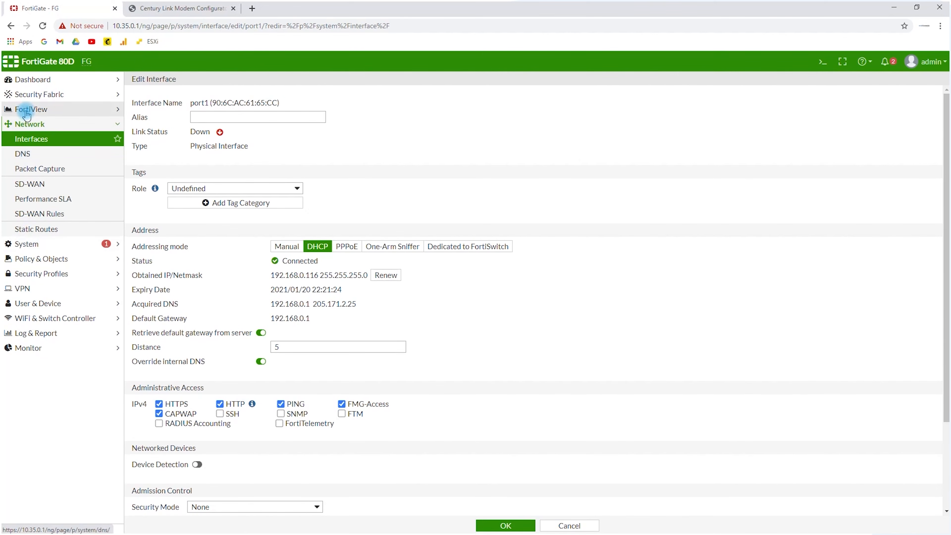
pyautogui.click(31, 140)
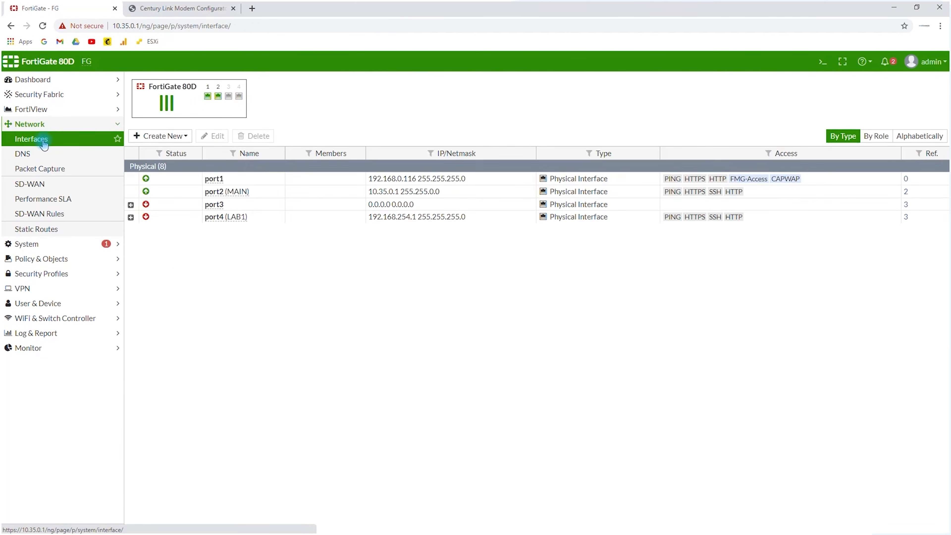
pyautogui.click(131, 218)
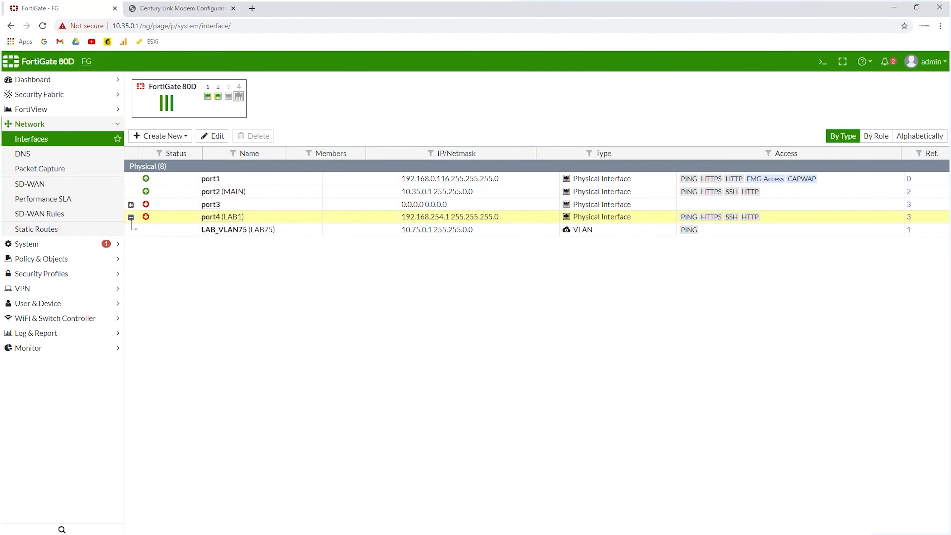
# Switch to the Windows Network Connections window and disable the Wi-Fi adapter
pyautogui.hotkey('alt', 'Tab')
pyautogui.click(637, 290)
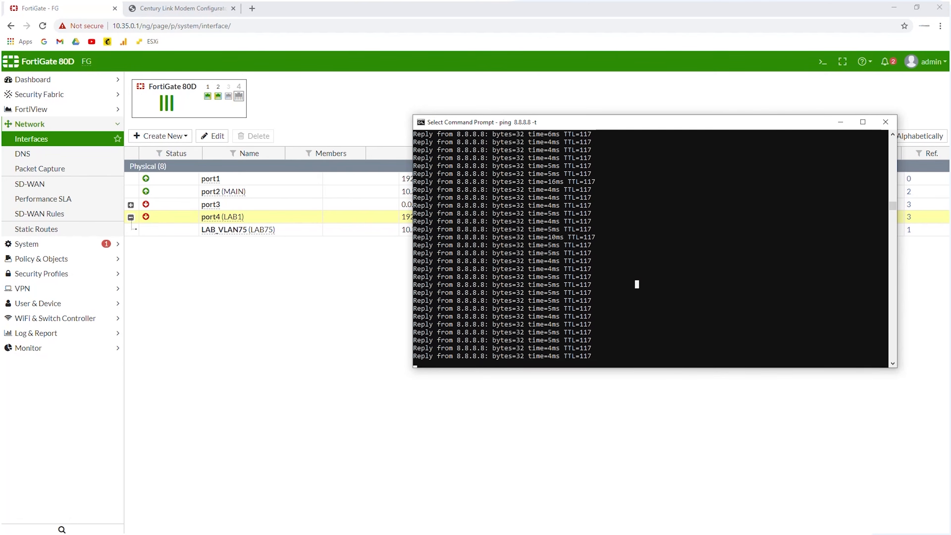
pyautogui.hotkey('alt', 'Tab')
pyautogui.click(508, 266)
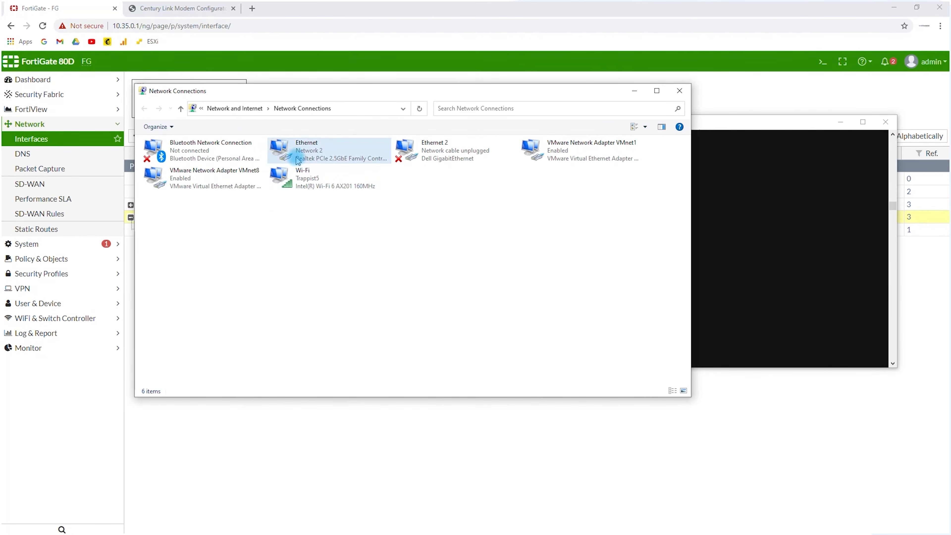
pyautogui.click(307, 175)
pyautogui.rightClick(306, 175)
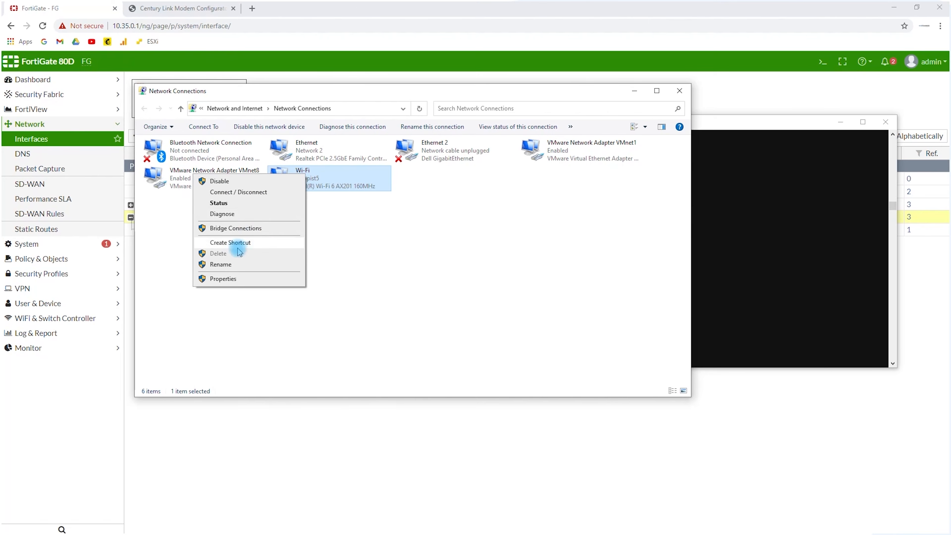
pyautogui.click(224, 182)
# Resume the paused continuous ping to 8.8.8.8 in the Command Prompt, and return to the FortiGate interface list
pyautogui.click(841, 220)
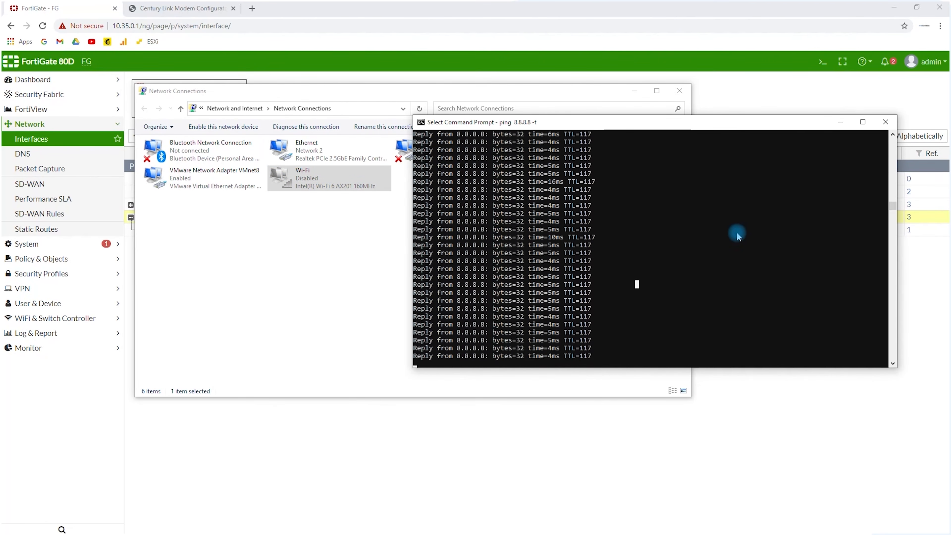
pyautogui.press('Return')
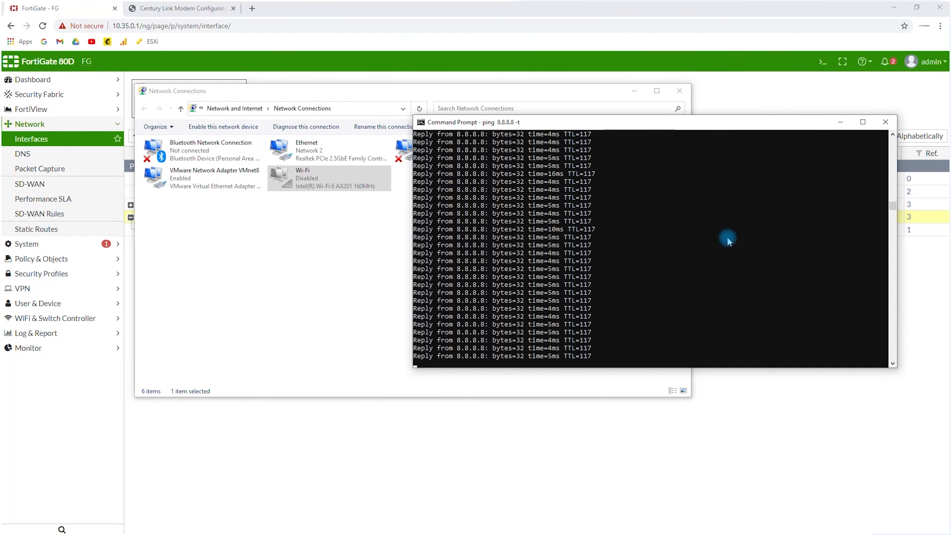
pyautogui.click(711, 246)
pyautogui.moveTo(317, 91); pyautogui.dragTo(390, 265)
pyautogui.click(158, 275)
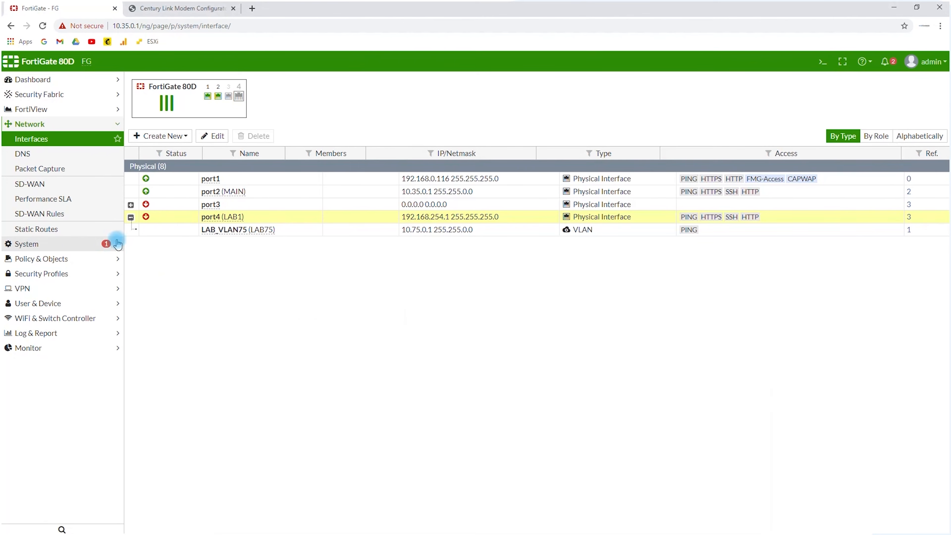
# Open the IPv4 policy list and expand the Implicit section to examine its rule
pyautogui.click(48, 262)
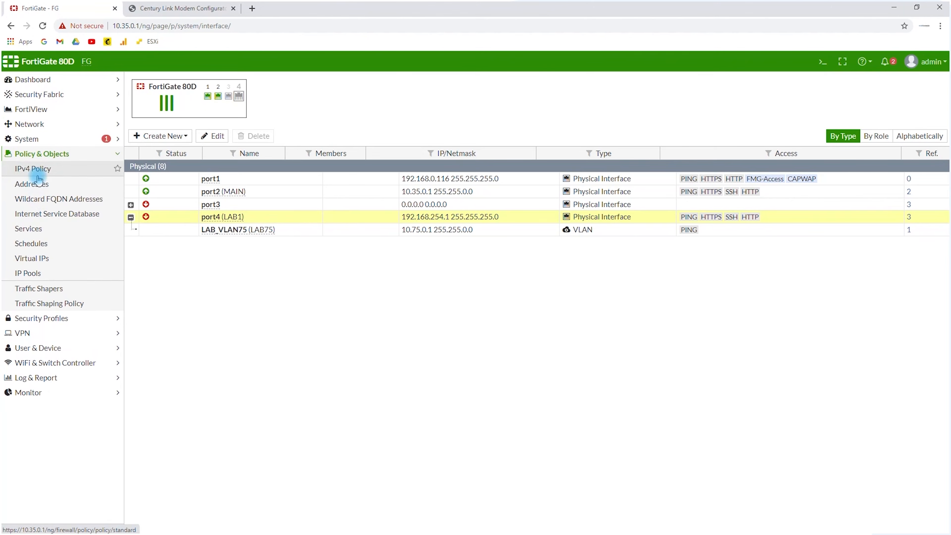
pyautogui.click(37, 170)
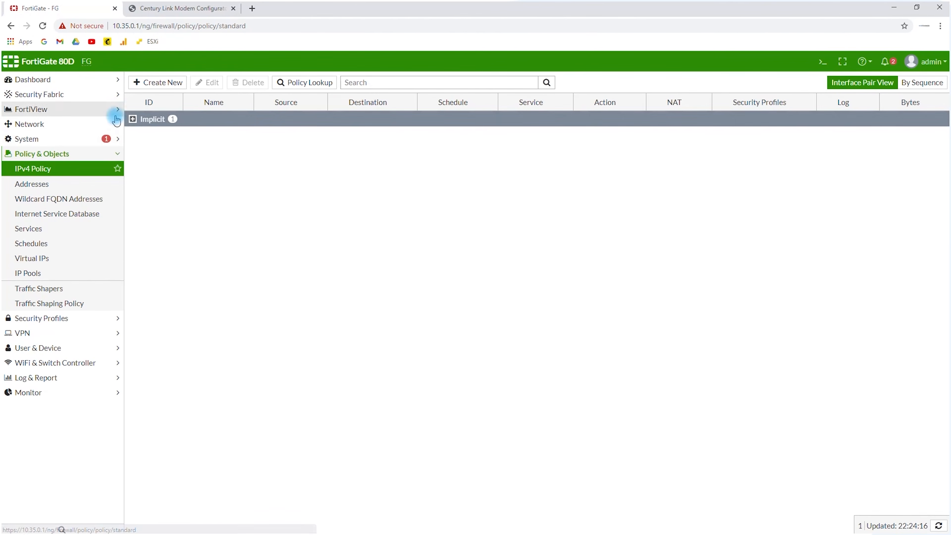
pyautogui.click(133, 118)
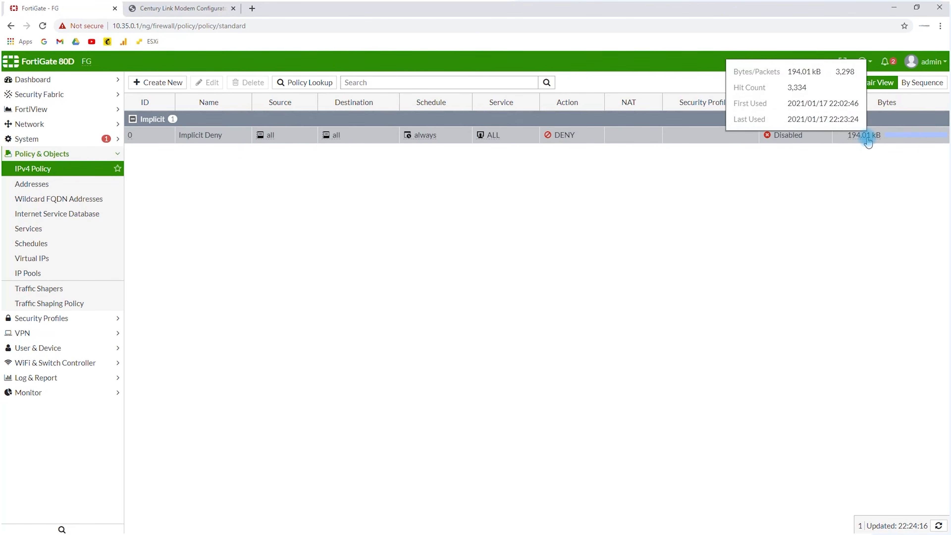
# Start a new IPv4 policy and name it MAIN to WAN
pyautogui.click(149, 89)
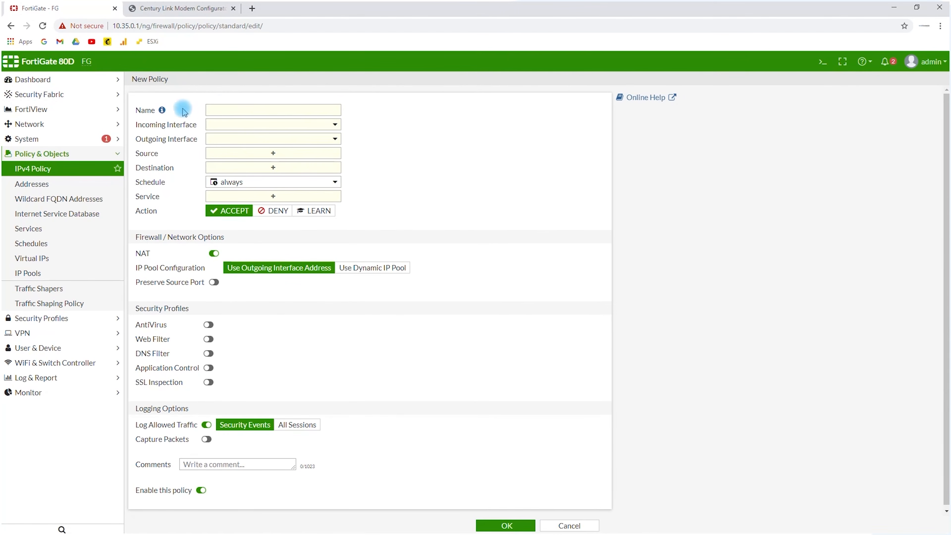
pyautogui.click(221, 105)
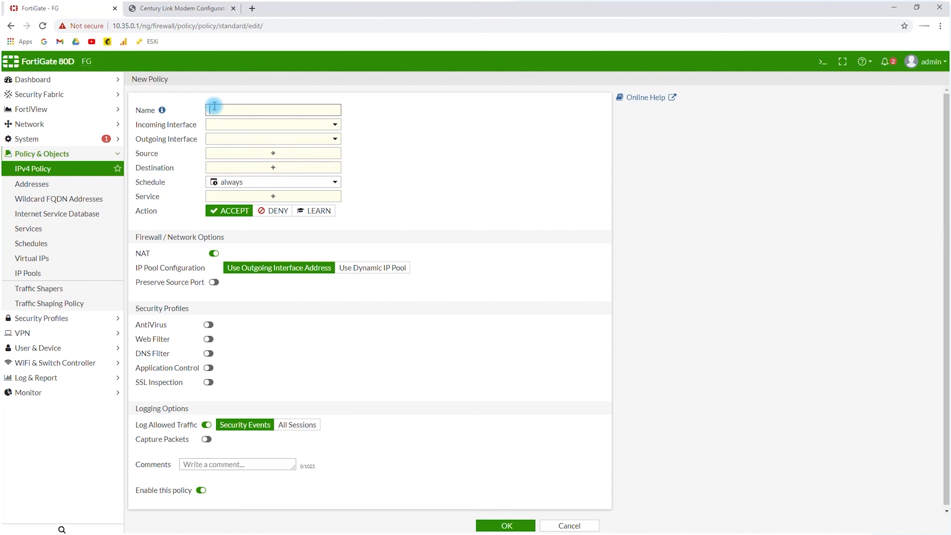
pyautogui.write('MAIN to W')
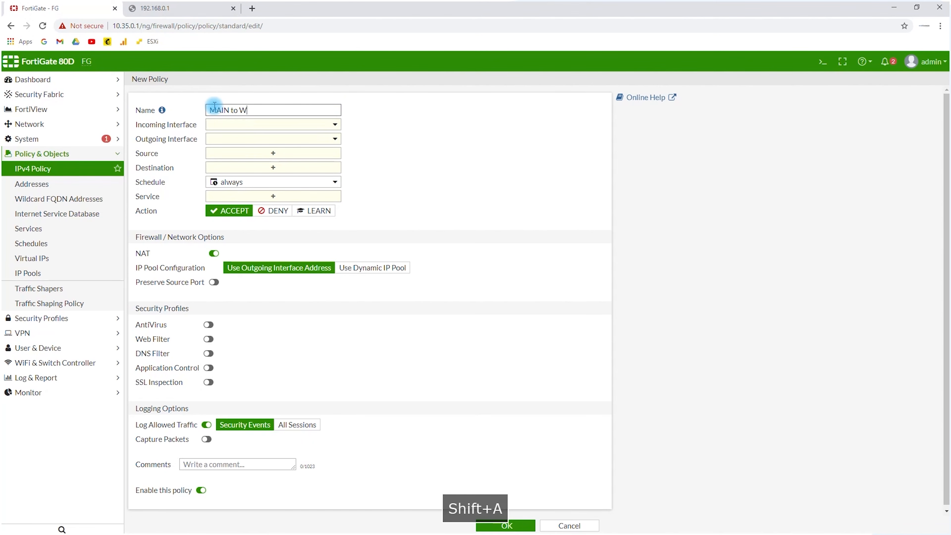
pyautogui.write('AN')
# Set the policy's incoming interface to MAIN (port2) and its outgoing interface to port1
pyautogui.click(213, 124)
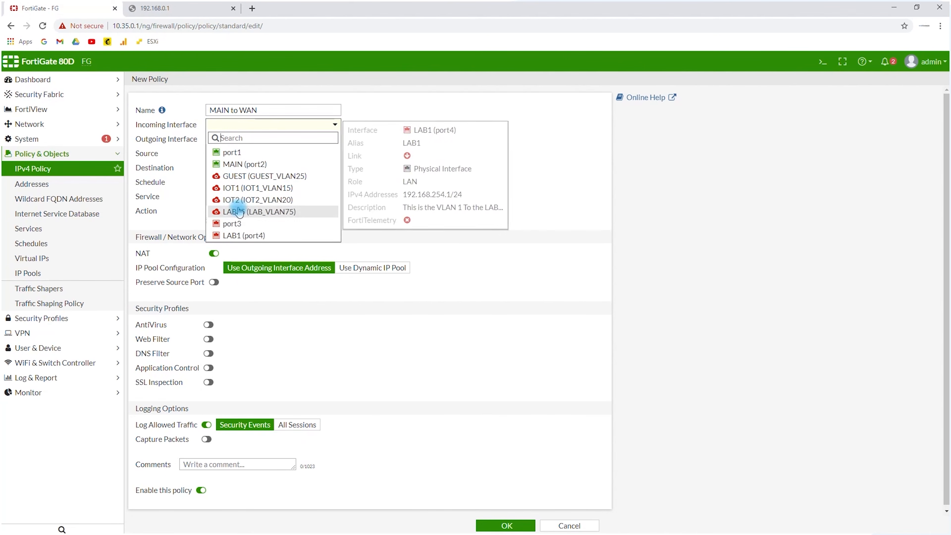
pyautogui.click(240, 167)
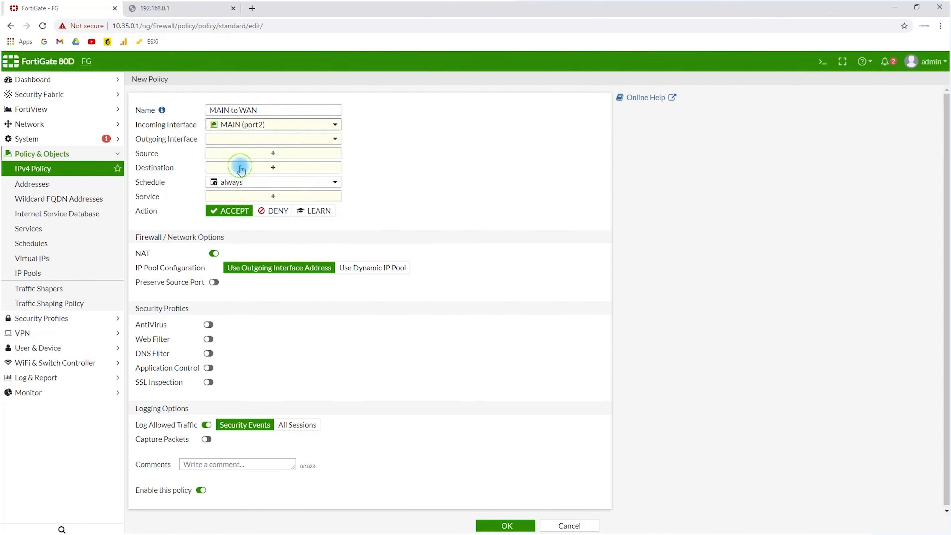
pyautogui.click(234, 140)
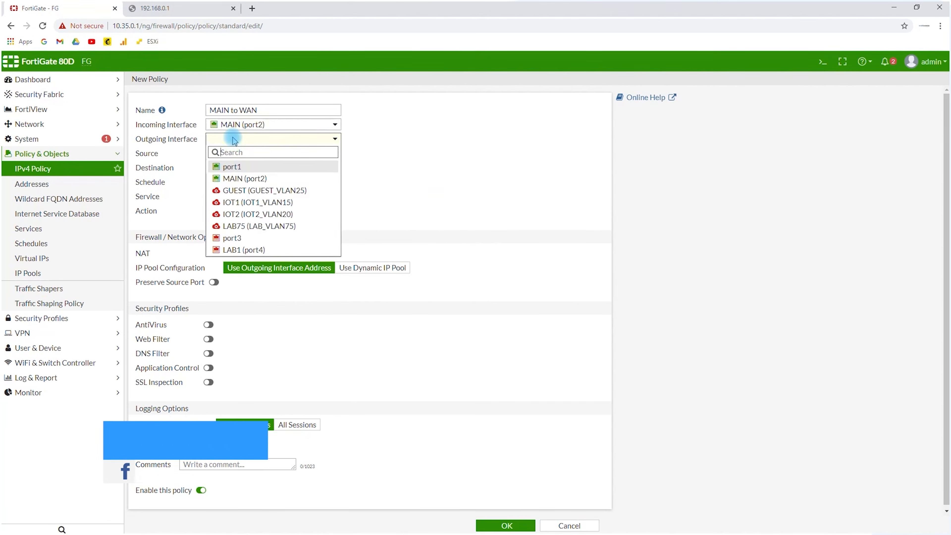
pyautogui.click(237, 168)
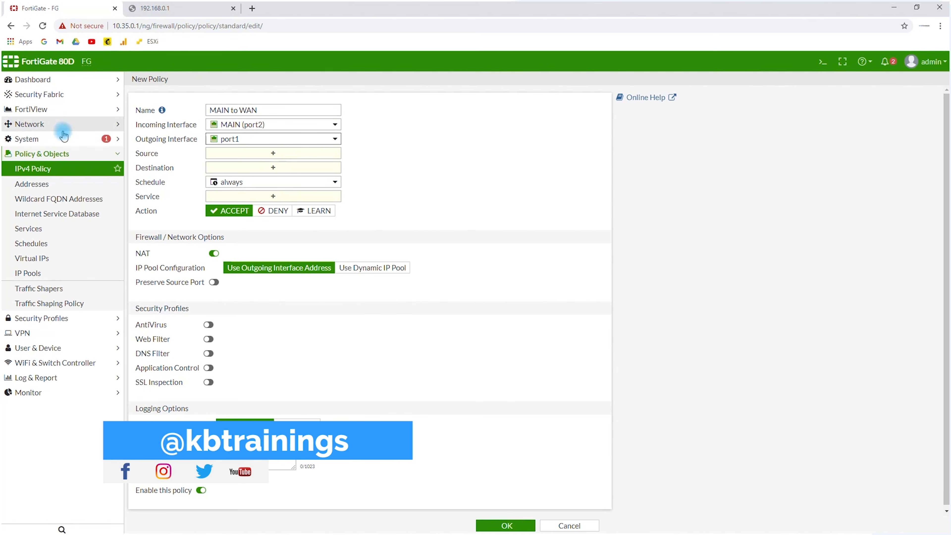
# Open the port1 interface for editing and set its alias to WAN and its role to WAN
pyautogui.click(33, 126)
pyautogui.click(208, 180)
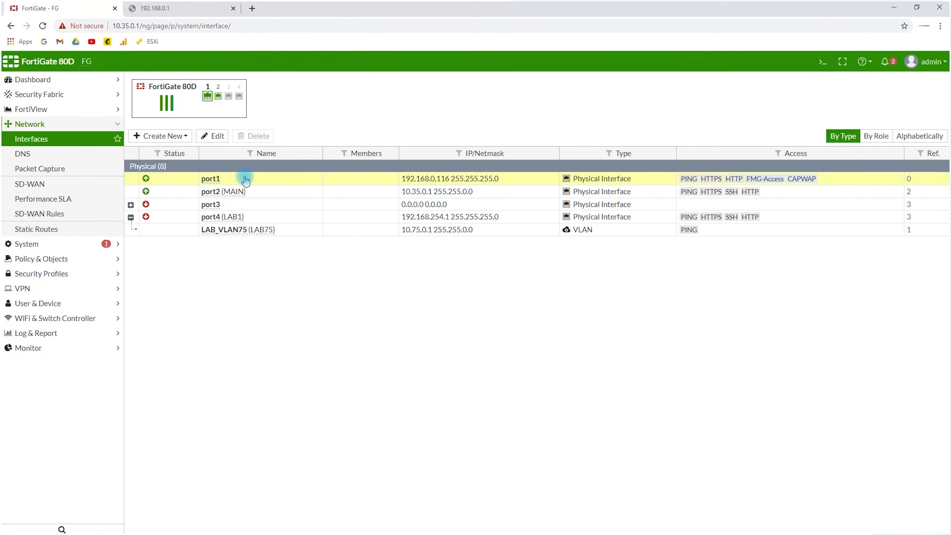
pyautogui.doubleClick(212, 179)
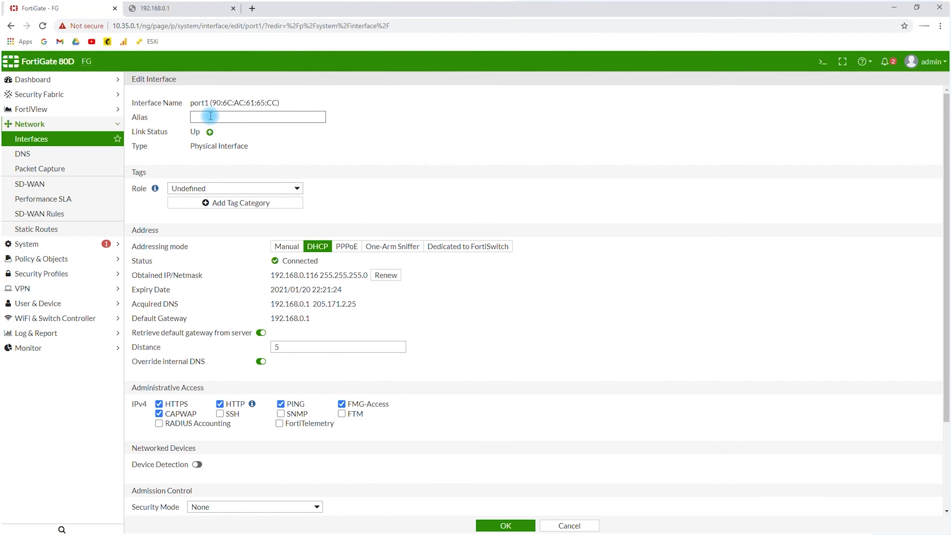
pyautogui.click(210, 116)
pyautogui.write('WAN')
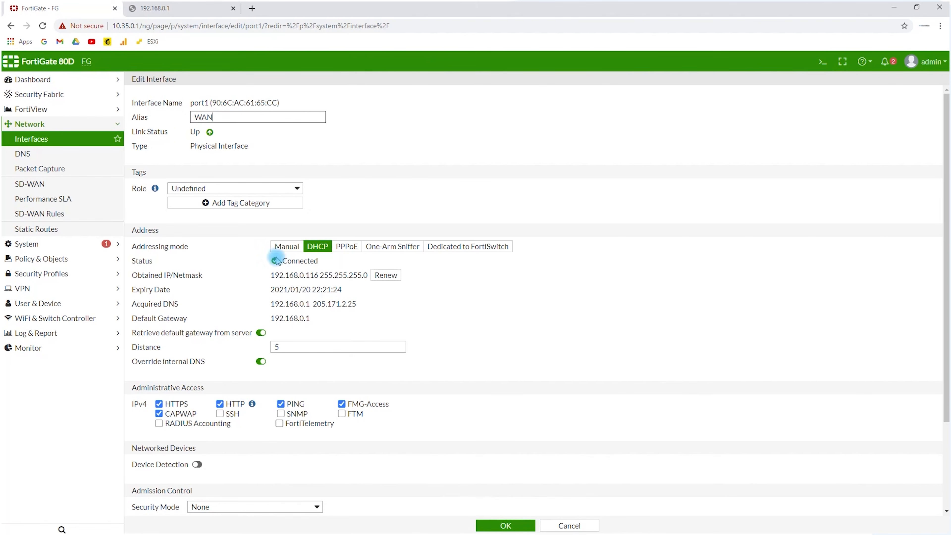
pyautogui.click(236, 191)
pyautogui.click(217, 207)
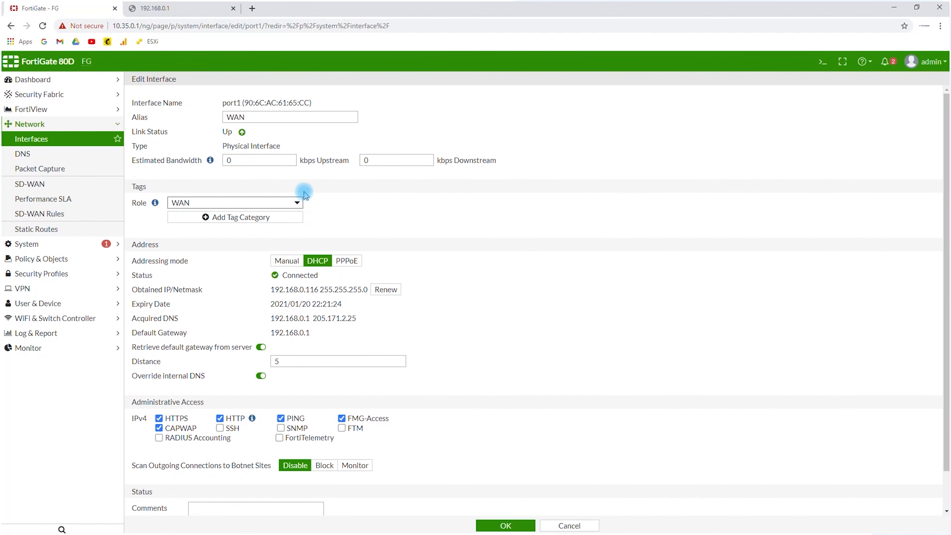
# Save the port1 interface changes and start a new IPv4 policy
pyautogui.scroll(-1, 371, 245)
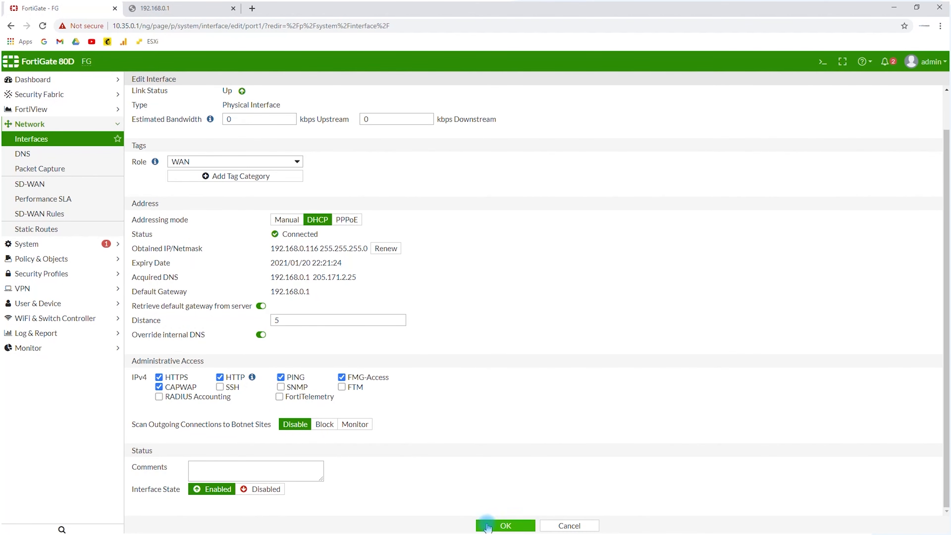
pyautogui.click(503, 525)
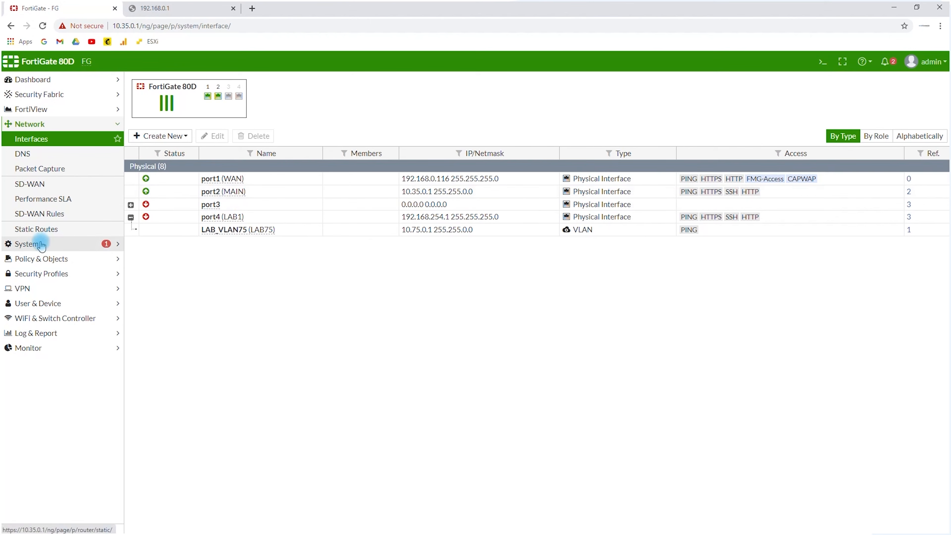
pyautogui.click(42, 258)
pyautogui.click(37, 169)
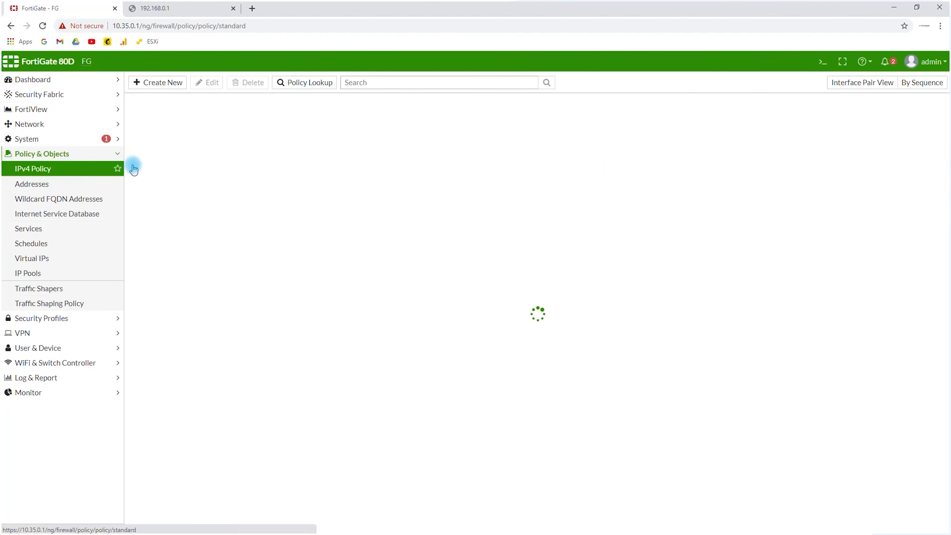
pyautogui.click(153, 82)
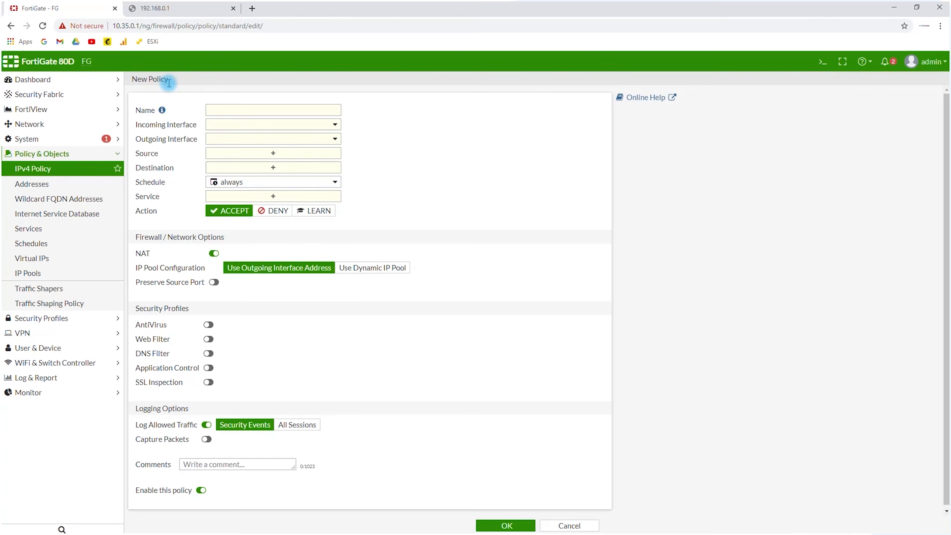
# Name the new policy MAIN to WAN
pyautogui.click(216, 110)
pyautogui.write('MAIN')
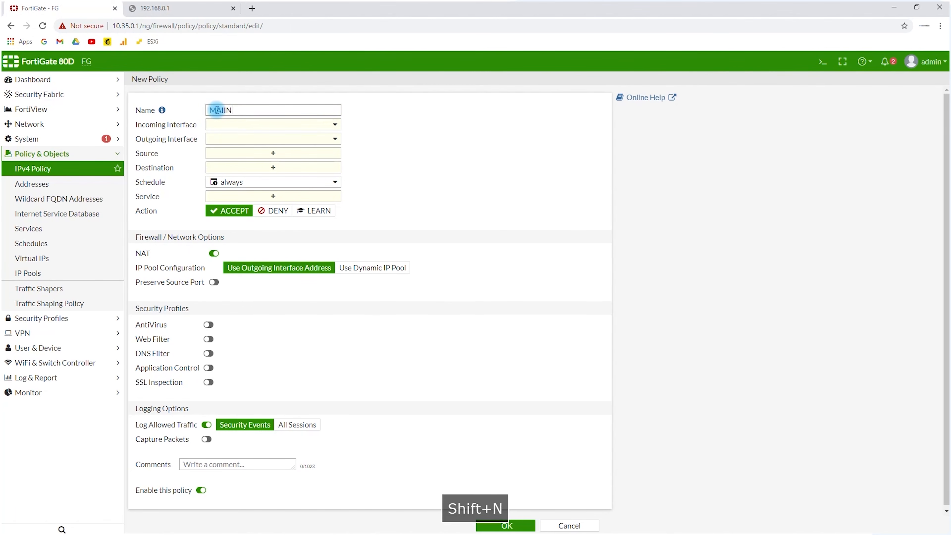
pyautogui.press('BackSpace')
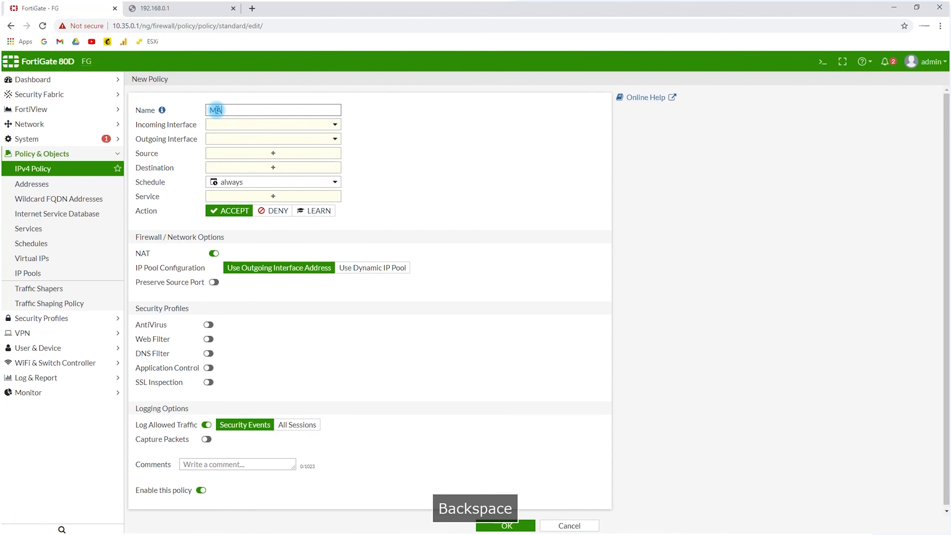
pyautogui.write('IN to ')
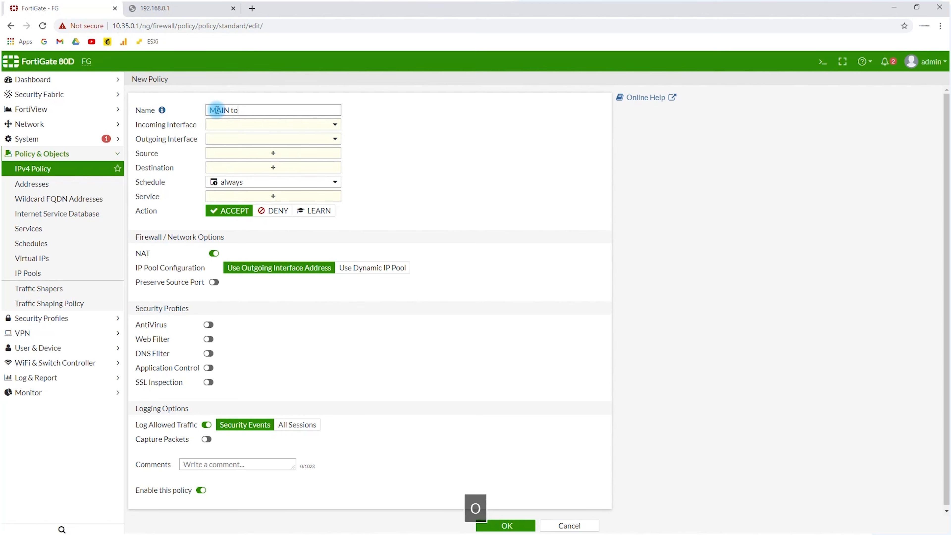
pyautogui.write('WAN')
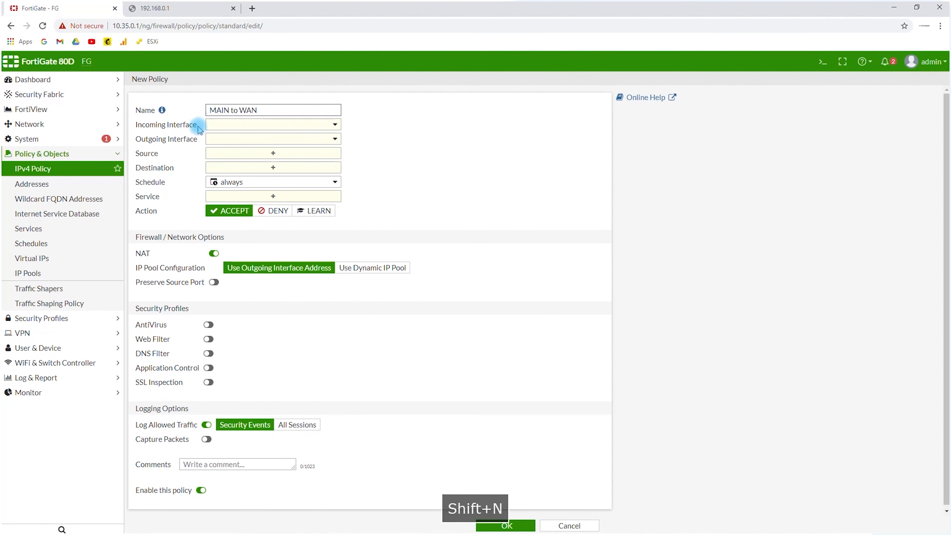
# Set the policy's incoming interface to MAIN (port2) and its outgoing interface to WAN (port1)
pyautogui.click(206, 124)
pyautogui.moveTo(233, 157)
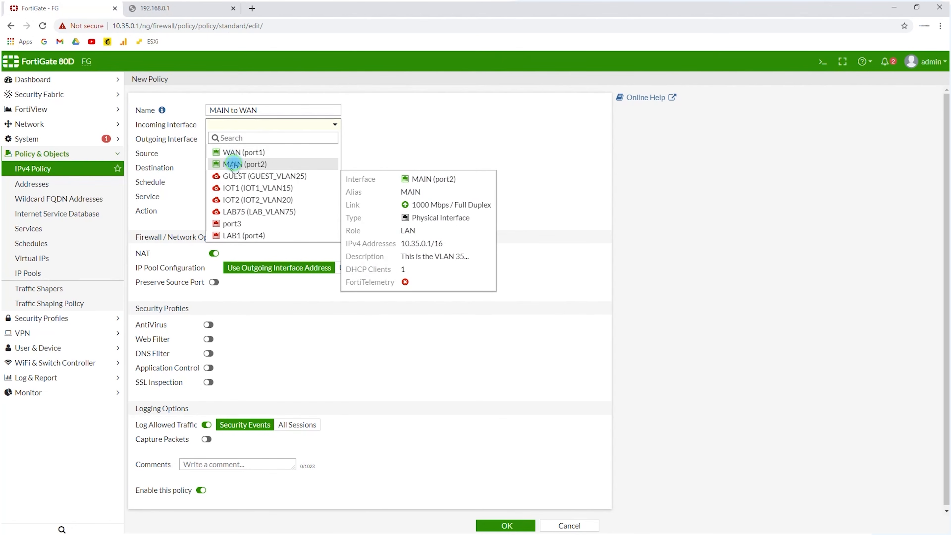
pyautogui.click(234, 164)
pyautogui.click(230, 140)
pyautogui.click(238, 165)
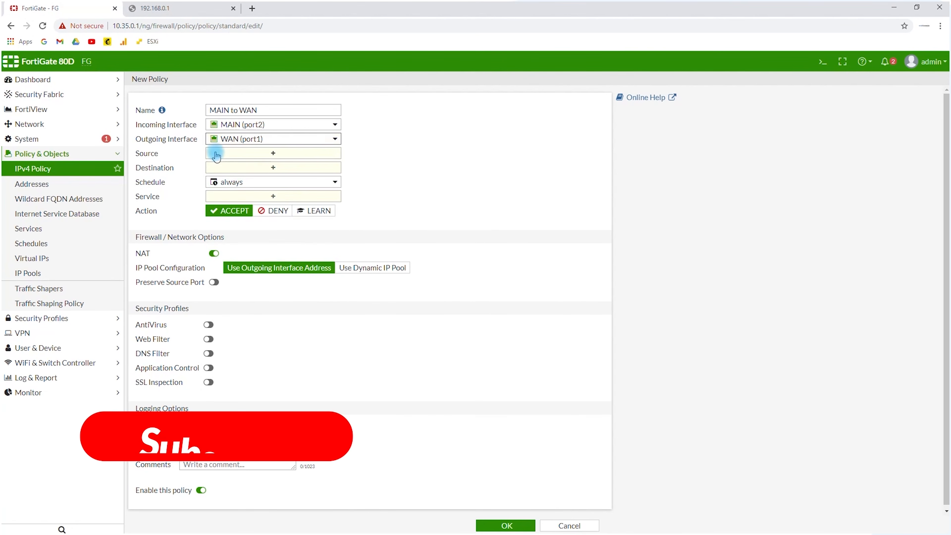
# Set the policy's source to the MAIN address object and its destination to all
pyautogui.click(216, 155)
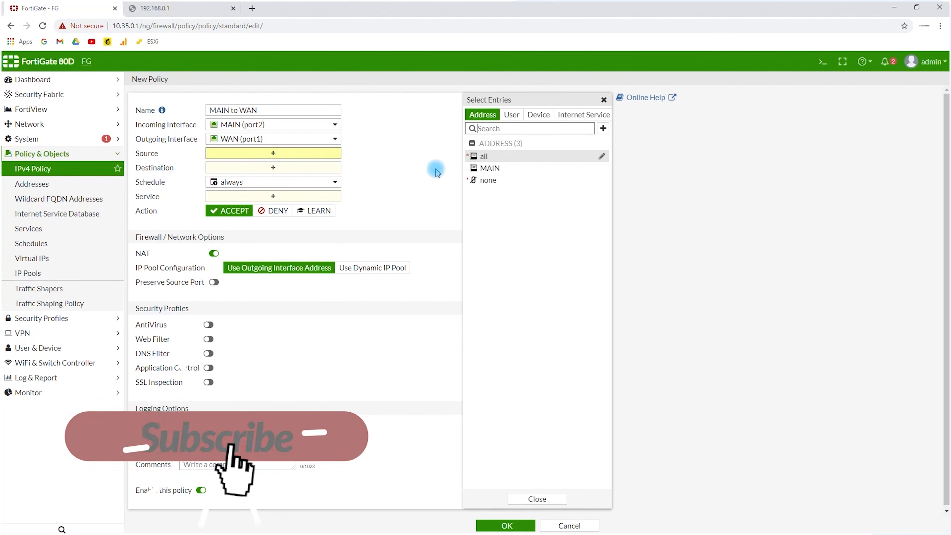
pyautogui.click(500, 168)
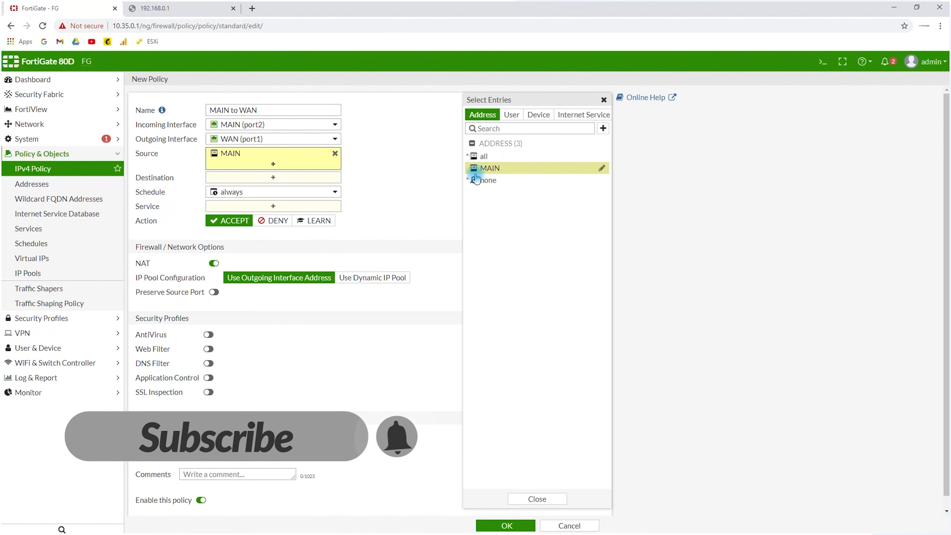
pyautogui.click(410, 191)
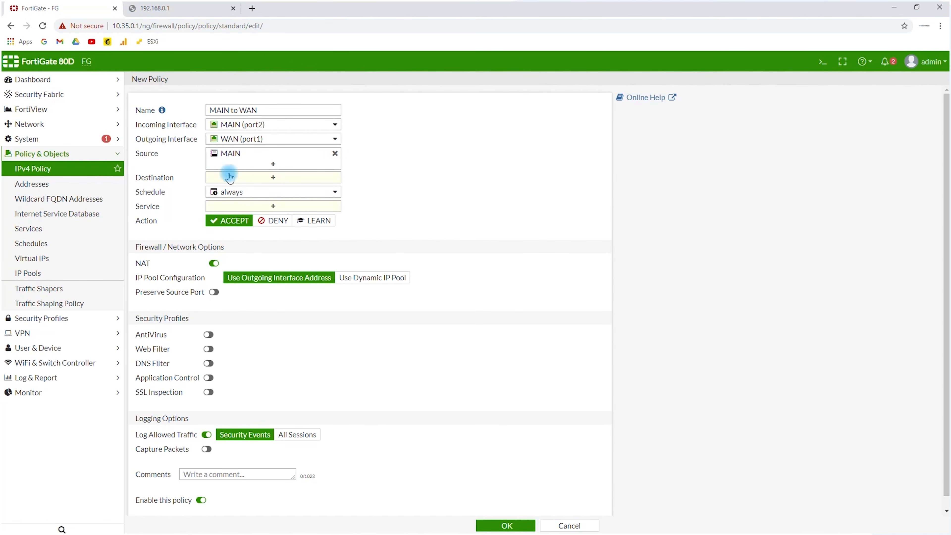
pyautogui.click(228, 183)
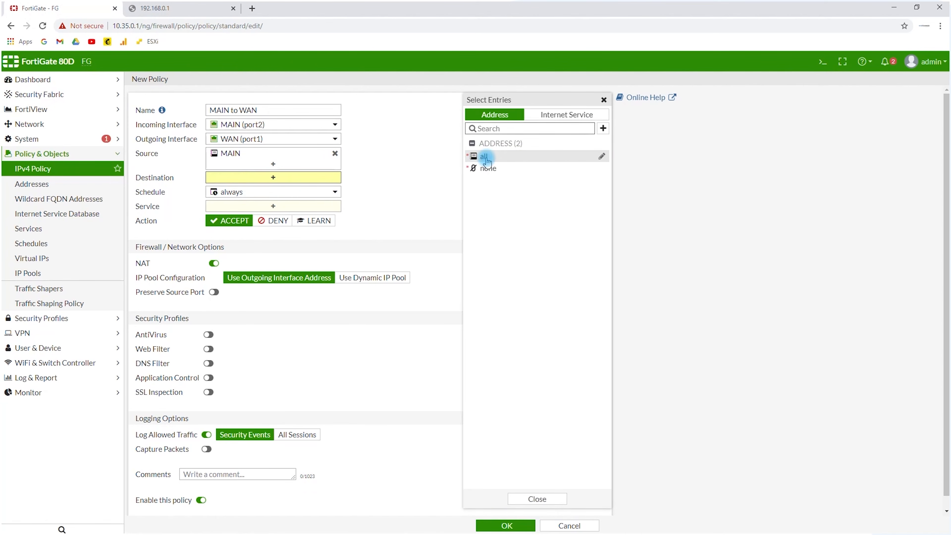
pyautogui.click(484, 156)
pyautogui.click(255, 203)
# Set the policy's service to ALL and turn off logging of allowed traffic
pyautogui.click(255, 203)
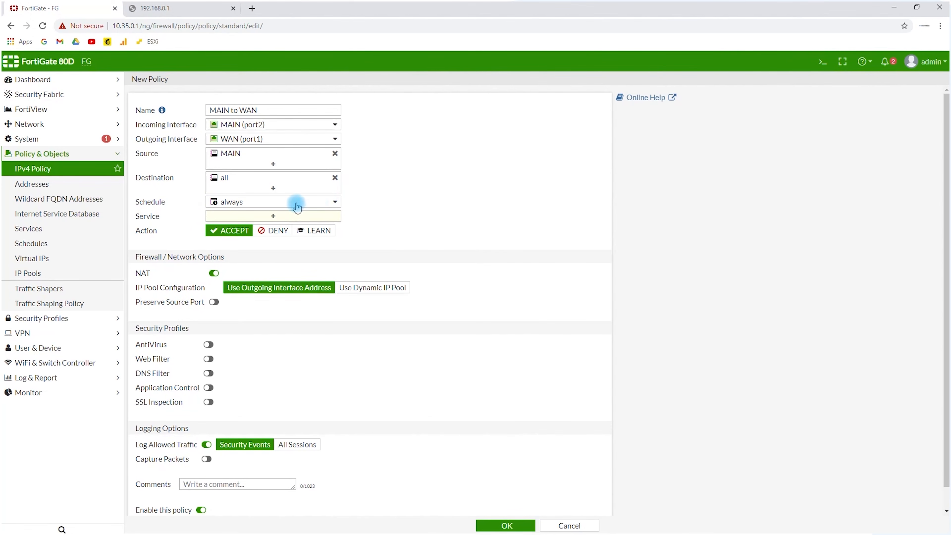
pyautogui.click(272, 221)
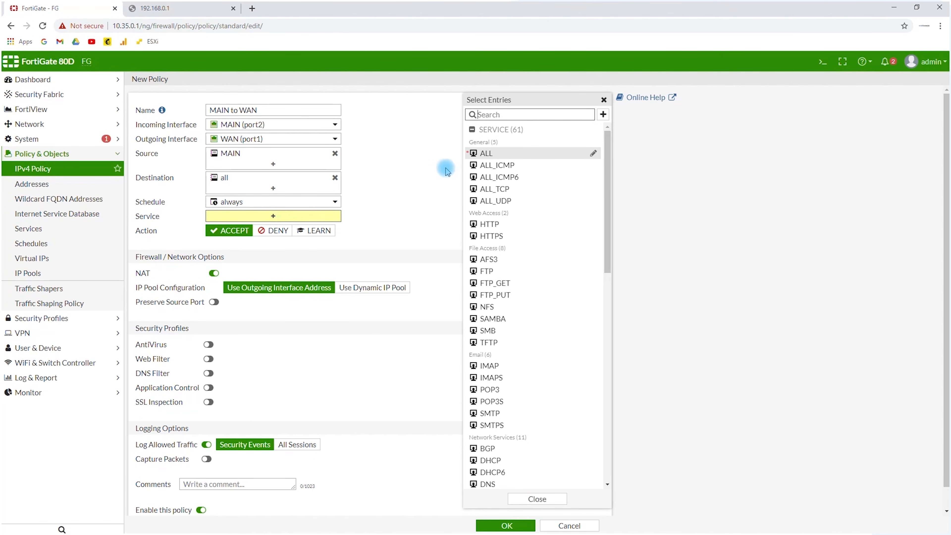
pyautogui.click(475, 156)
pyautogui.click(380, 199)
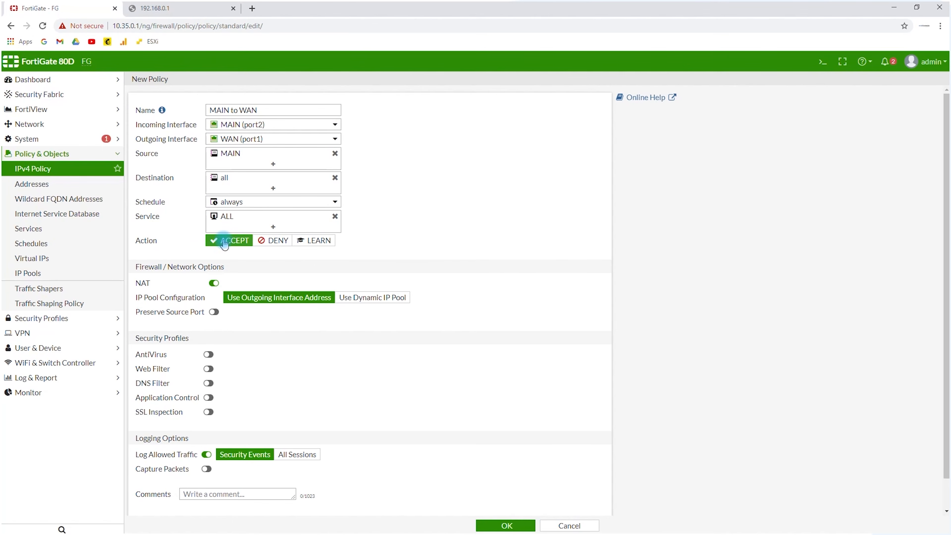
pyautogui.scroll(-2, 225, 247)
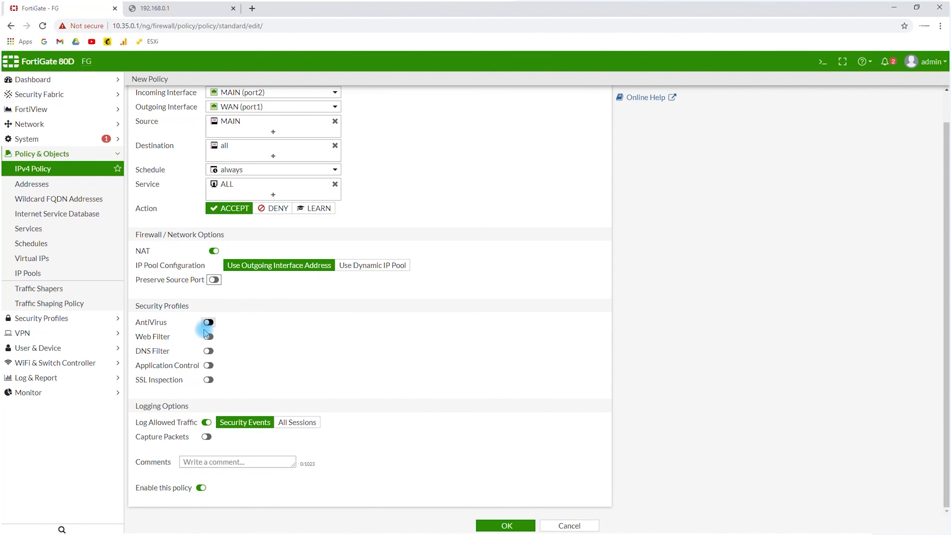
pyautogui.click(206, 423)
# Add the comment "This gives MAIN access to the internet" and save the policy
pyautogui.click(216, 462)
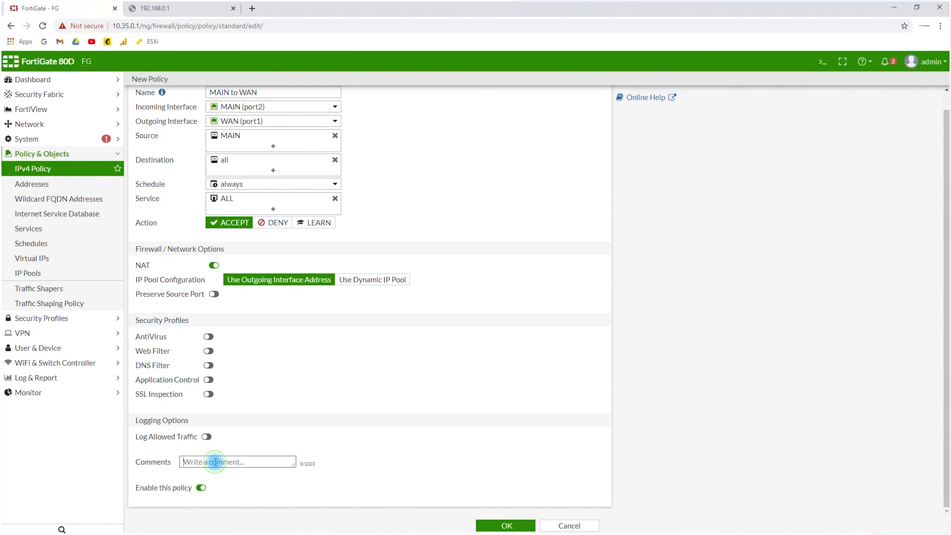
pyautogui.write('This ')
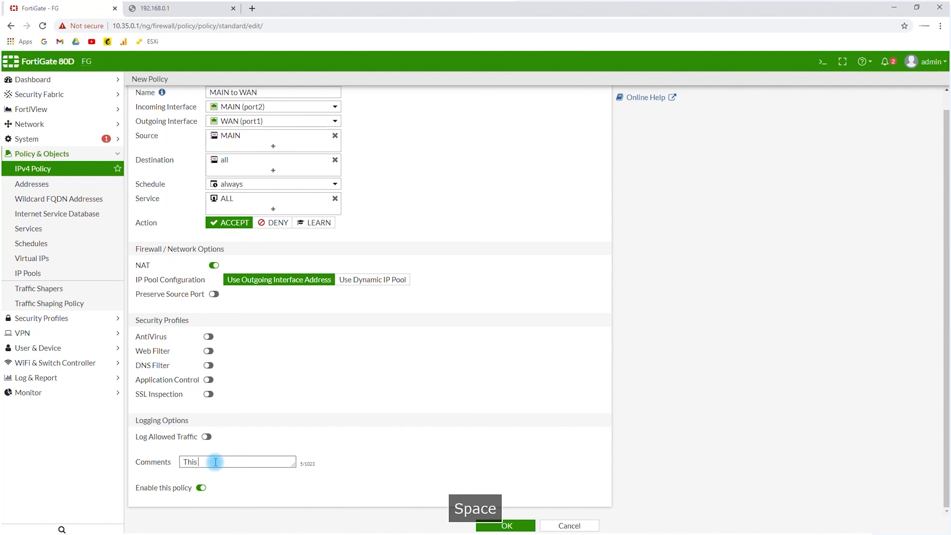
pyautogui.write('gives MAIN acce')
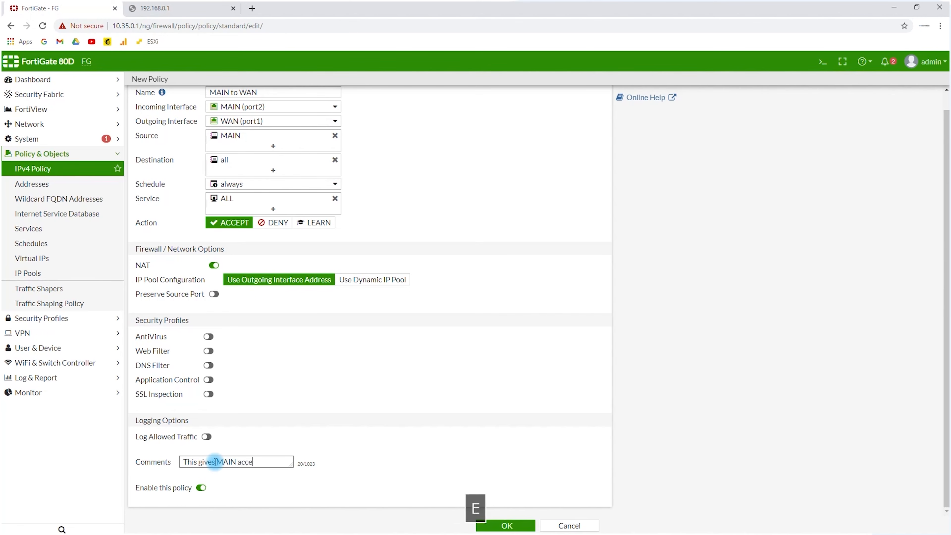
pyautogui.write('ss to the internet')
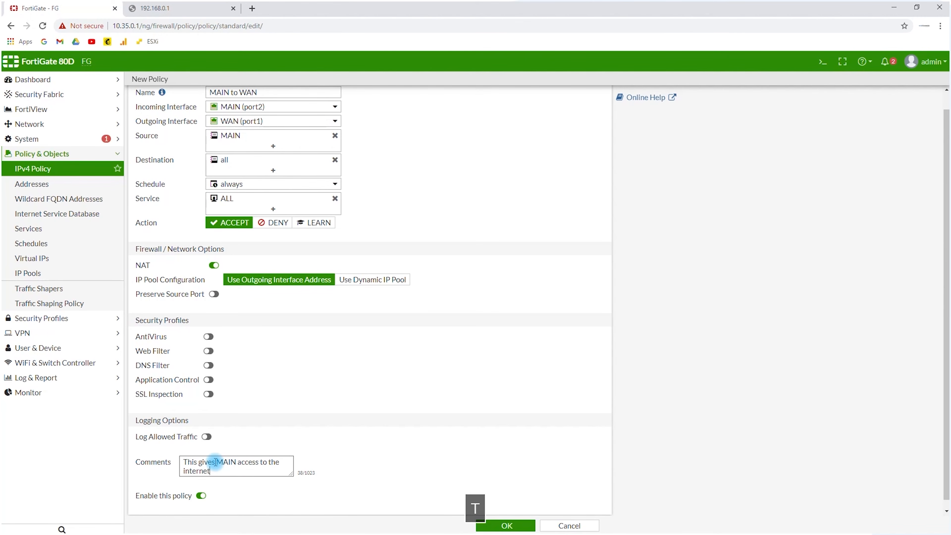
pyautogui.scroll(-1, 222, 500)
pyautogui.click(490, 528)
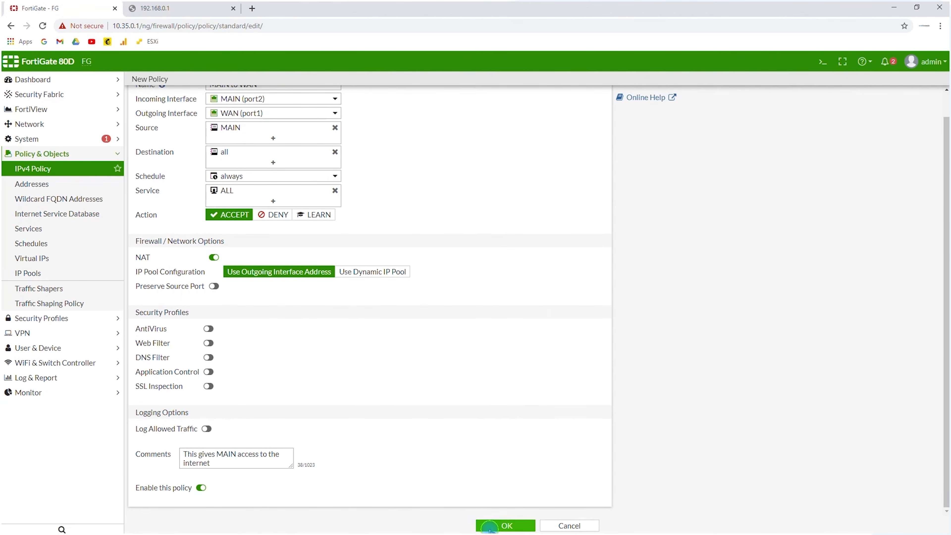
# Switch to the Command Prompt window and check the continuous ping to 8.8.8.8, resuming its paused output
pyautogui.hotkey('alt', 'Tab')
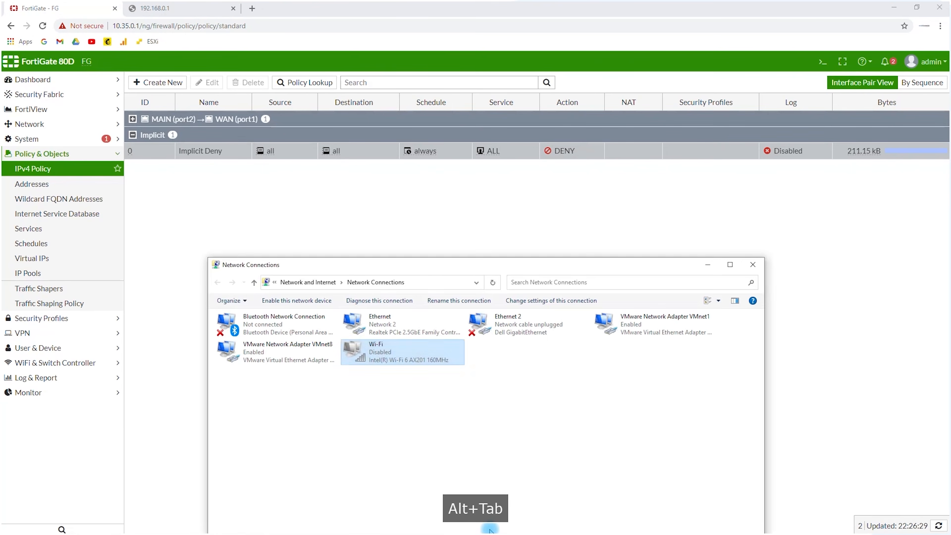
pyautogui.hotkey('alt', 'Tab')
pyautogui.click(670, 292)
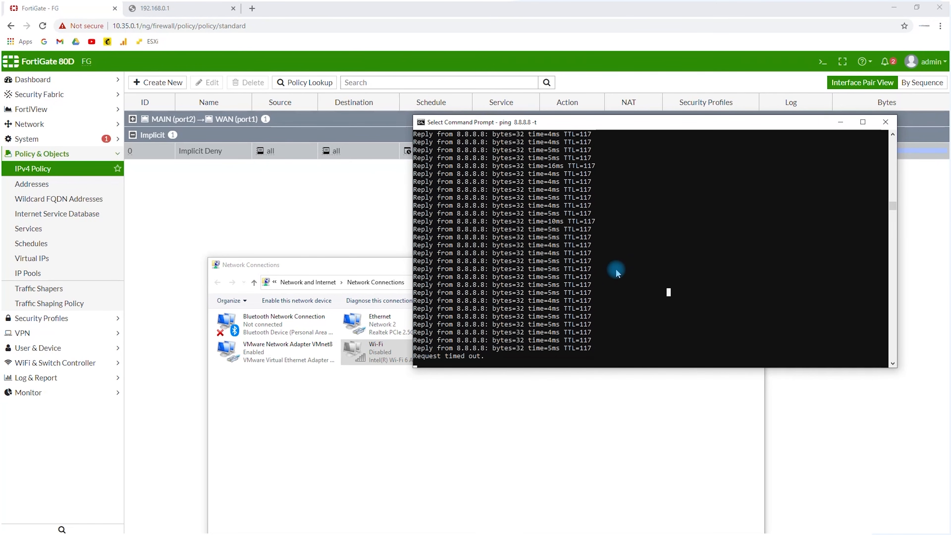
pyautogui.press('Return')
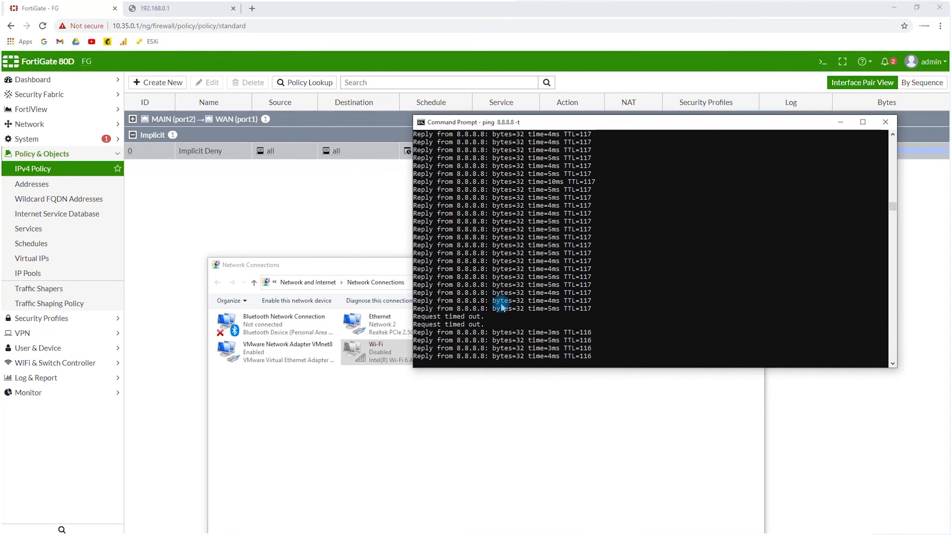
# Return to the FortiGate page in the browser and open the Main dashboard
pyautogui.click(288, 220)
pyautogui.click(56, 79)
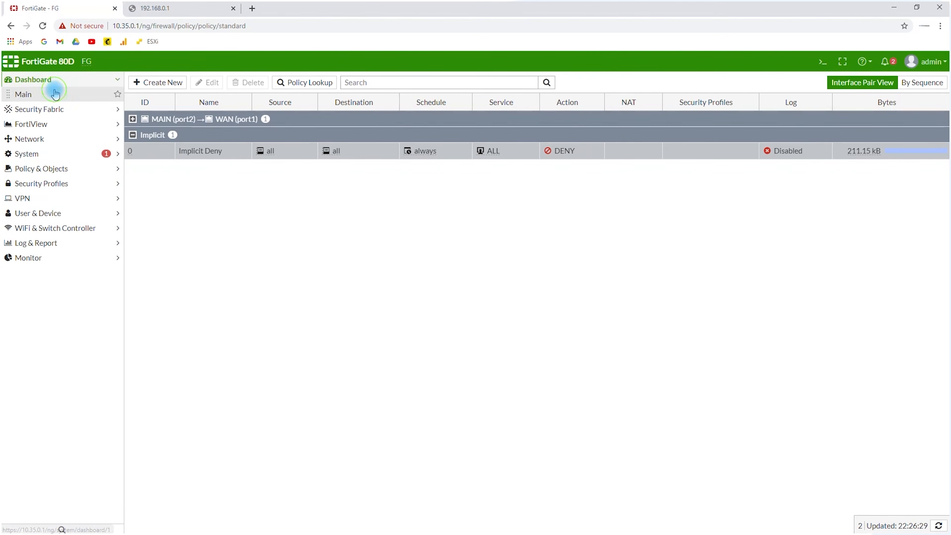
pyautogui.click(55, 94)
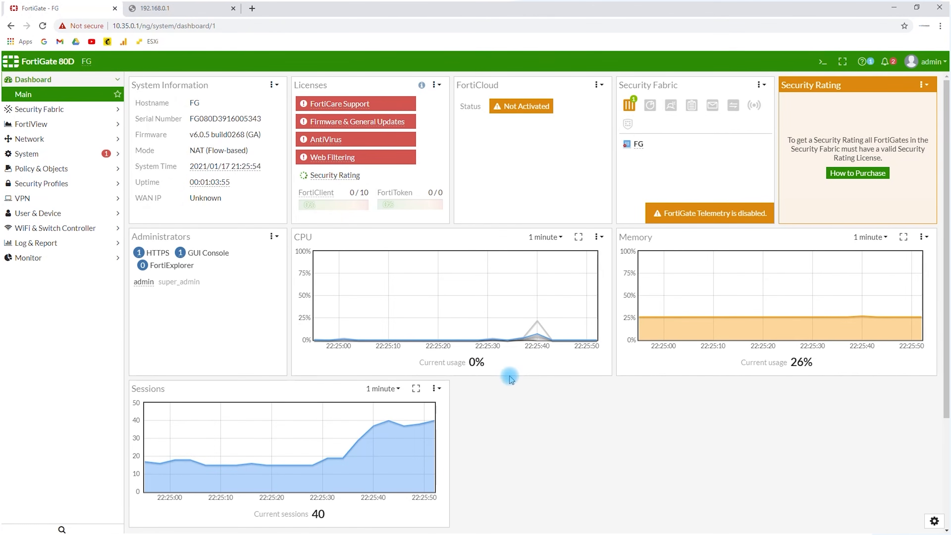
pyautogui.scroll(-4, 691, 481)
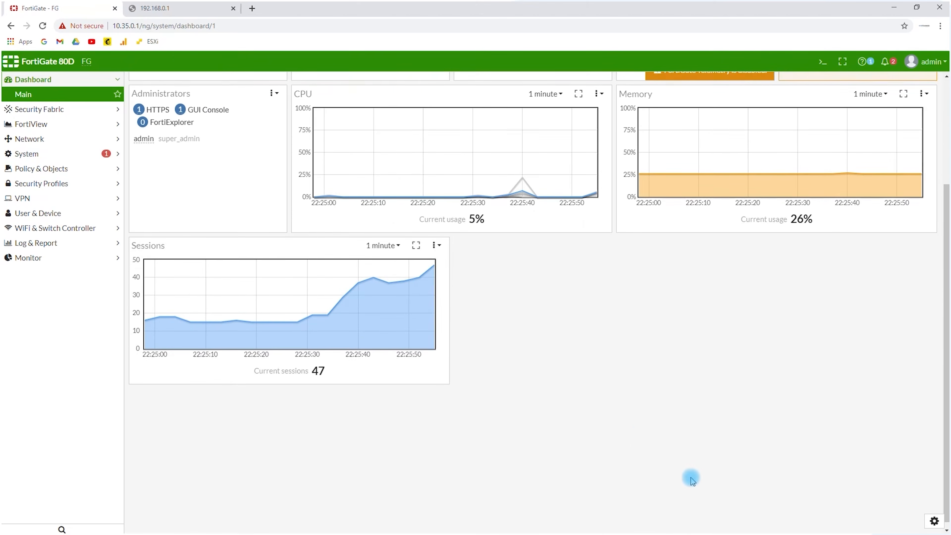
pyautogui.scroll(1, 930, 530)
# Add an Interface Bandwidth widget for MAIN (port2) to the Main dashboard
pyautogui.click(935, 523)
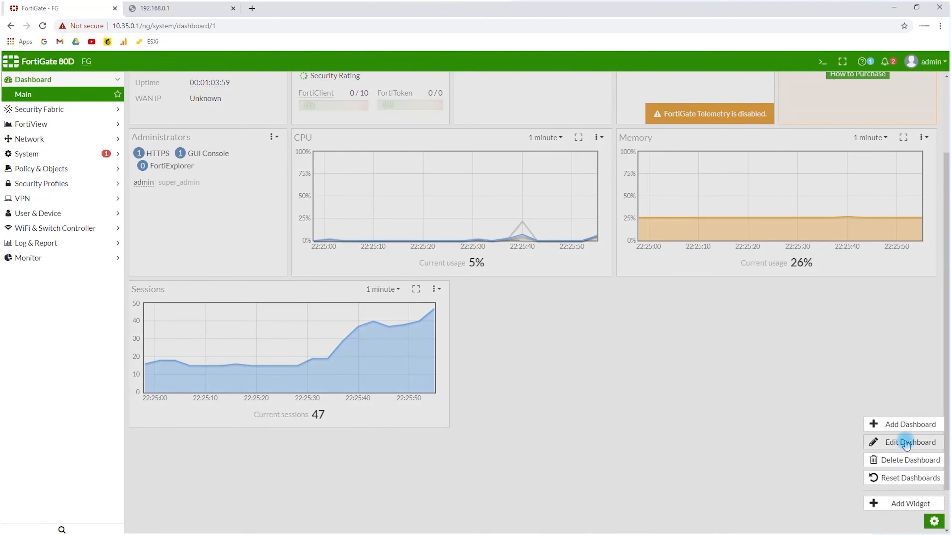
pyautogui.click(909, 504)
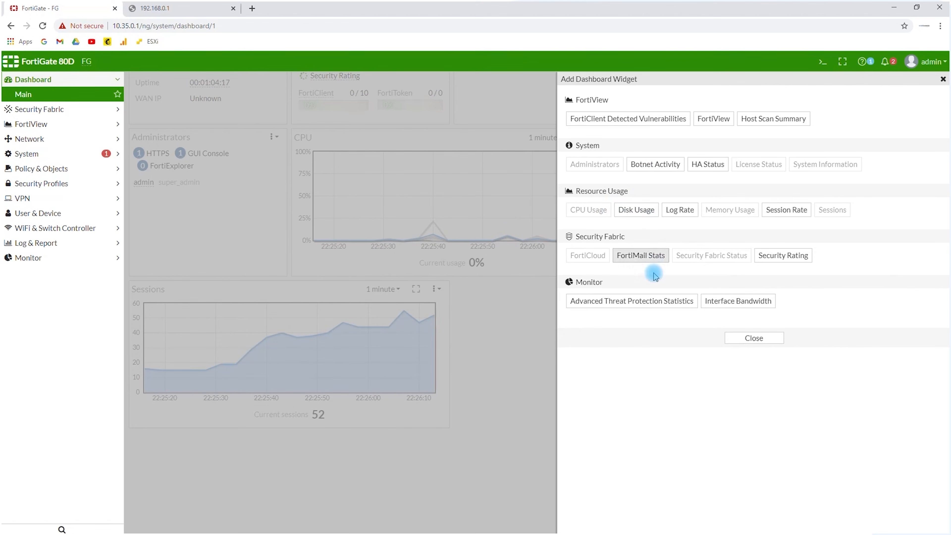
pyautogui.click(725, 304)
pyautogui.click(645, 100)
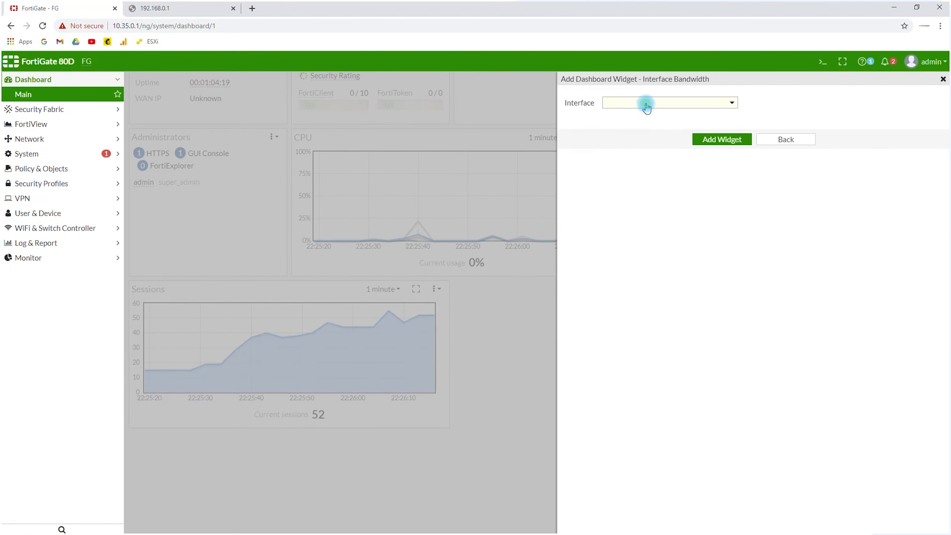
pyautogui.click(644, 145)
pyautogui.click(714, 141)
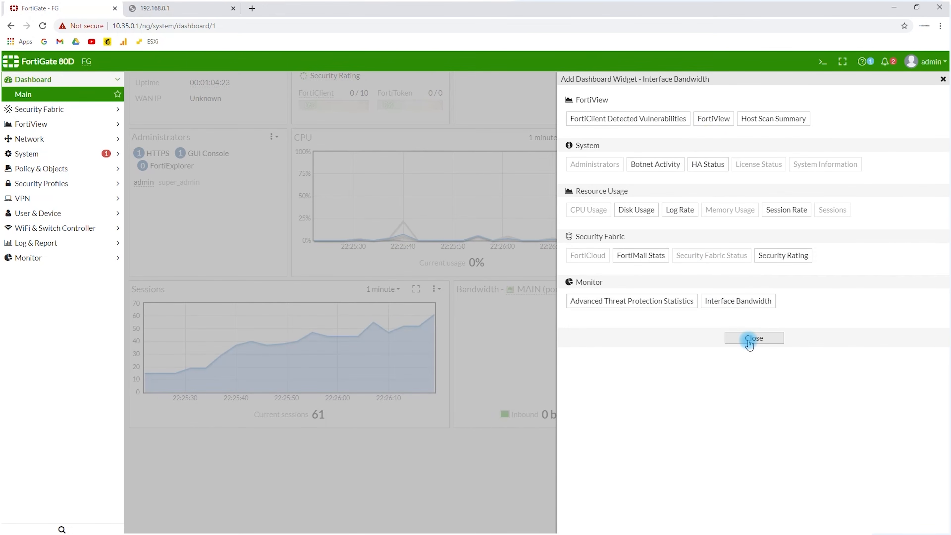
pyautogui.click(749, 342)
pyautogui.moveTo(495, 291); pyautogui.dragTo(493, 286)
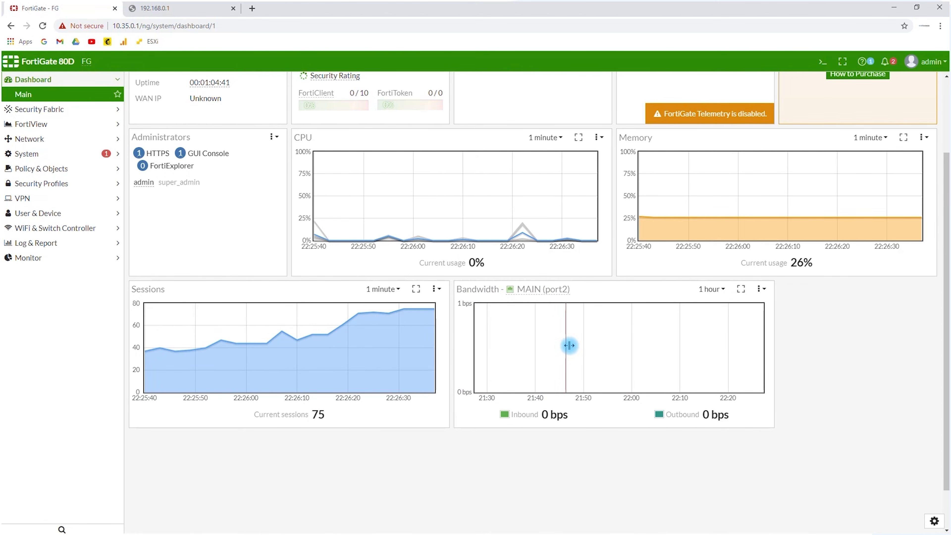
pyautogui.scroll(3, 514, 276)
pyautogui.scroll(-4, 514, 276)
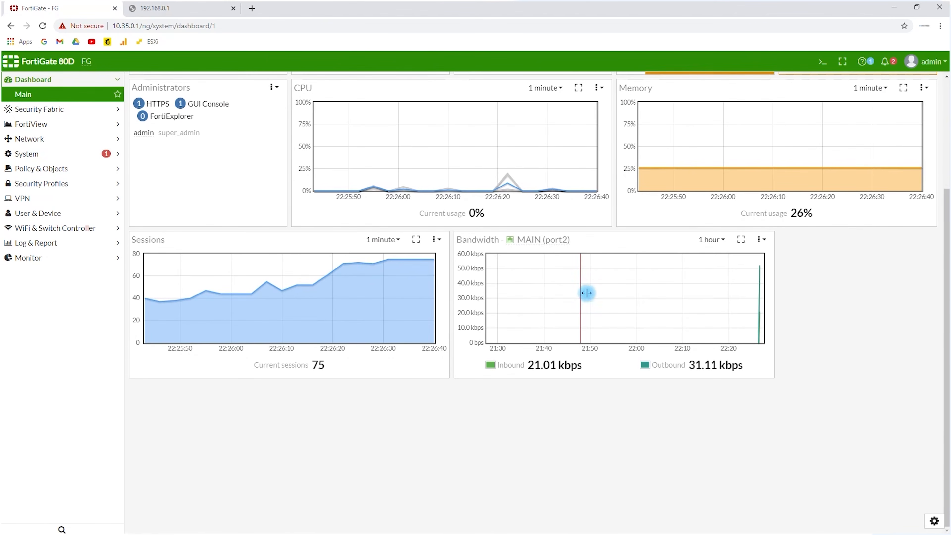
# Switch to the other browser window showing Google and open speedtest.net from the address suggestions for "speed"
pyautogui.moveTo(639, 293); pyautogui.dragTo(641, 303)
pyautogui.scroll(2, 641, 303)
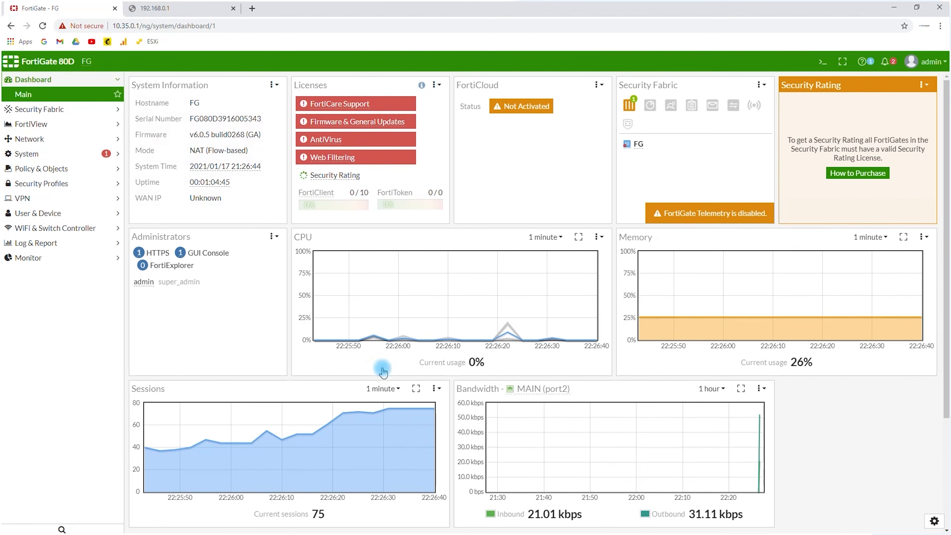
pyautogui.moveTo(412, 532); pyautogui.dragTo(215, 2)
pyautogui.click(224, 27)
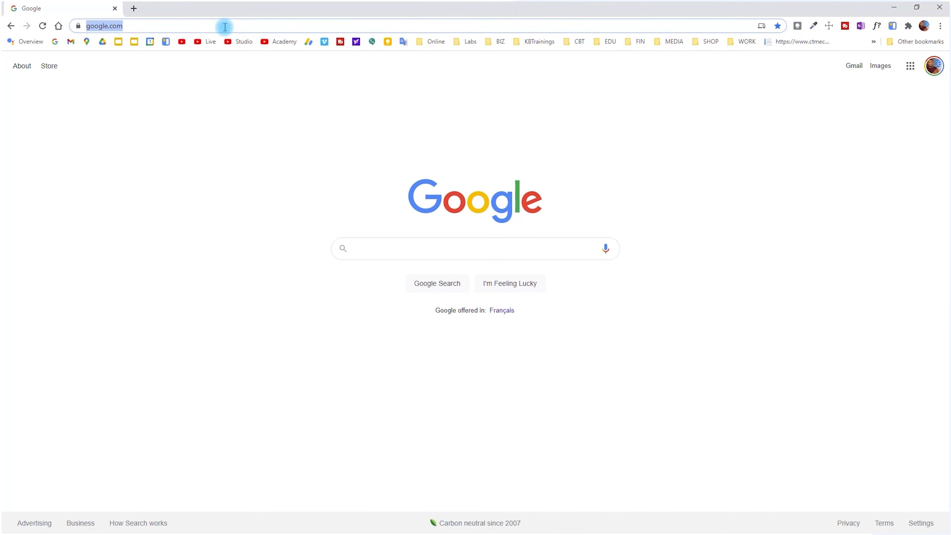
pyautogui.write('speed')
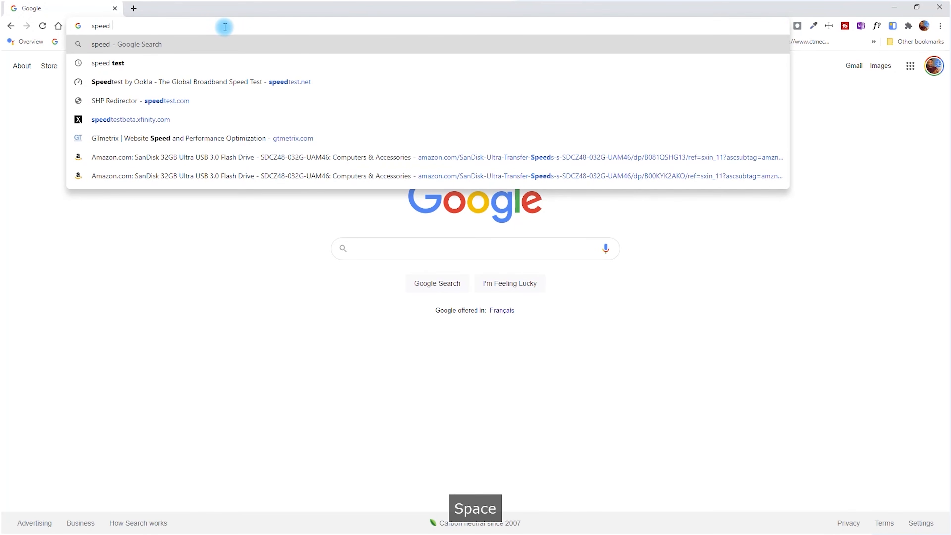
pyautogui.press('BackSpace')
pyautogui.press('Down')
pyautogui.press('Down')
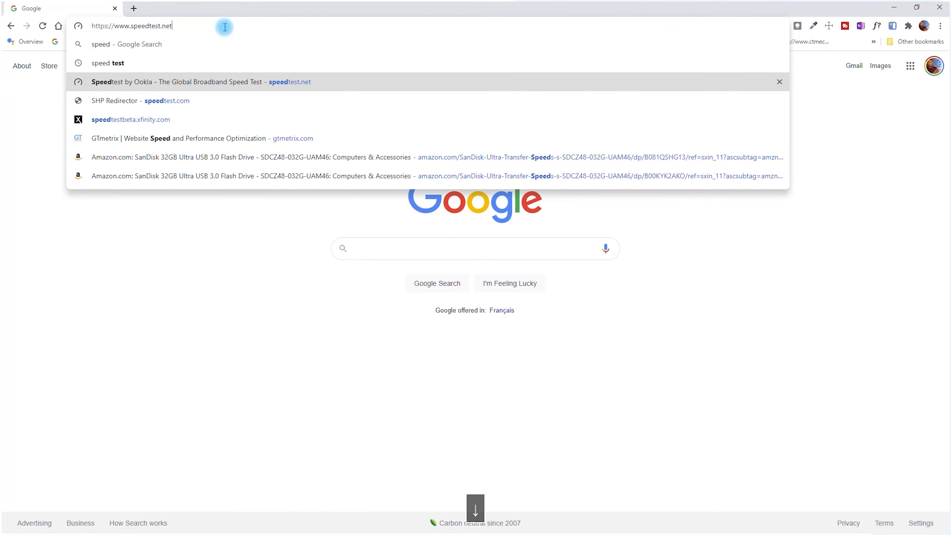
pyautogui.press('Return')
# Run the internet speed test and return to the FortiGate dashboard to check the MAIN (port2) bandwidth
pyautogui.click(441, 247)
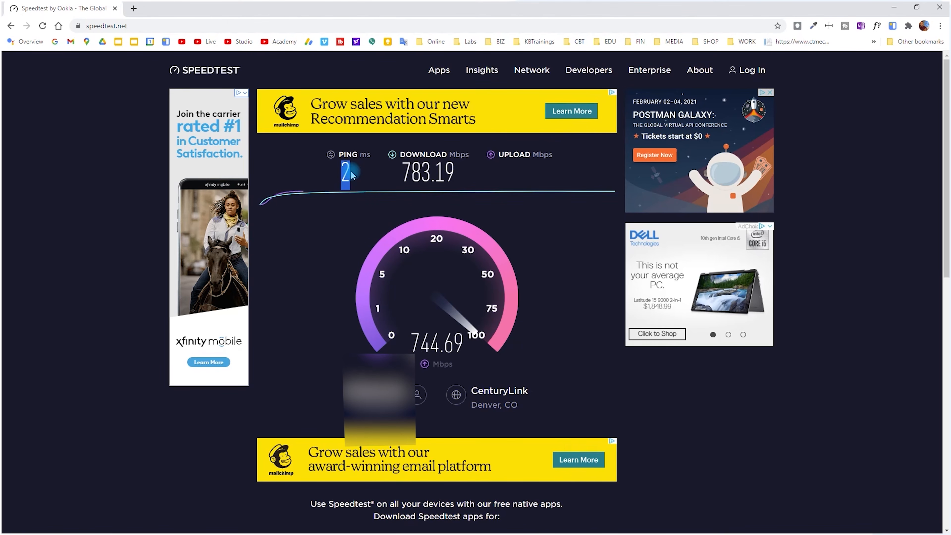
pyautogui.hotkey('alt', 'Tab')
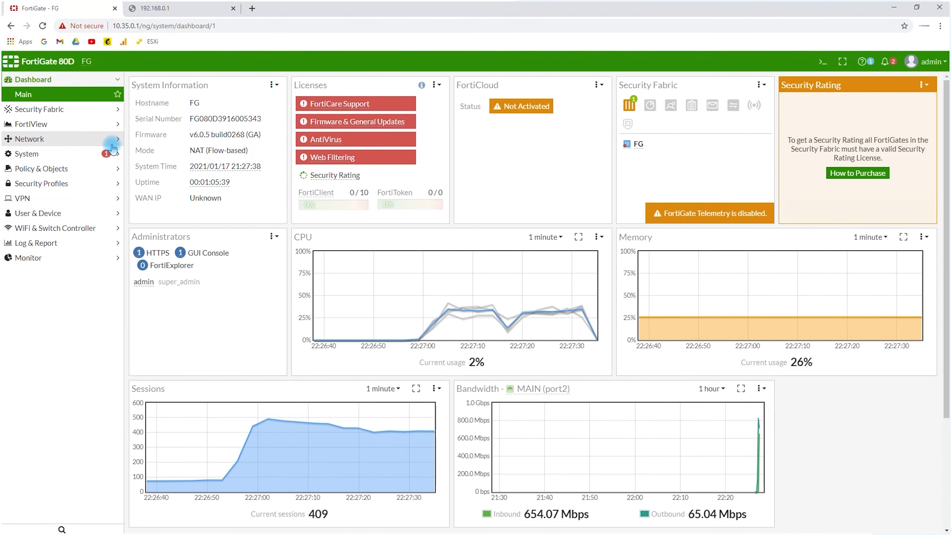
pyautogui.click(98, 124)
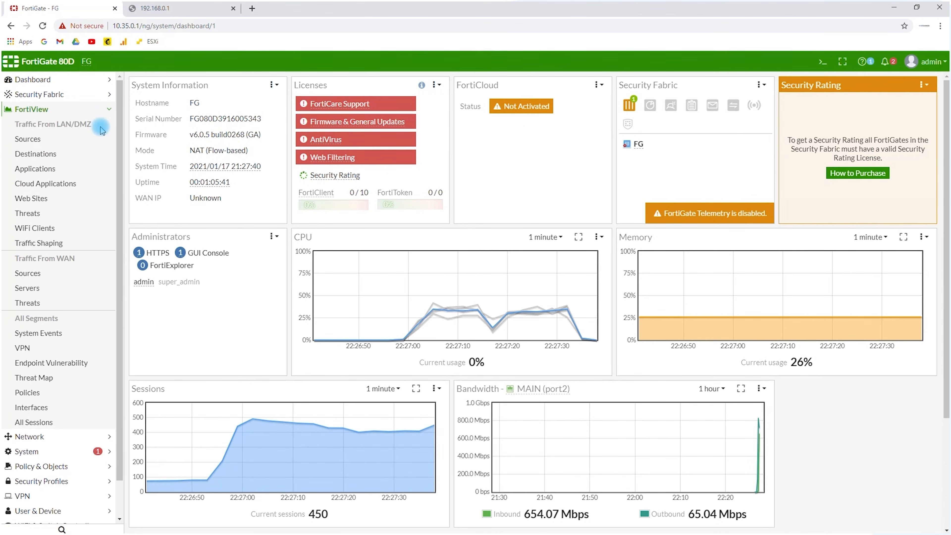
pyautogui.click(84, 110)
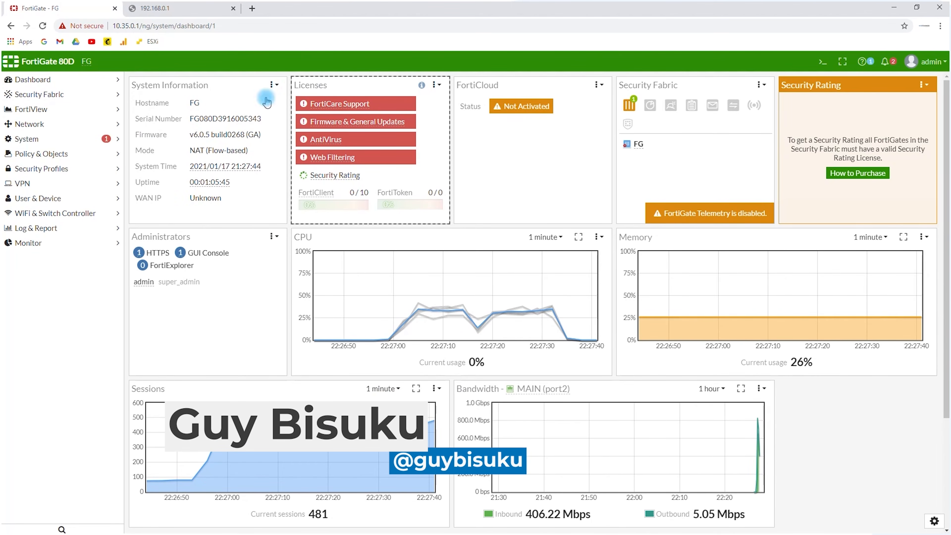
pyautogui.click(61, 94)
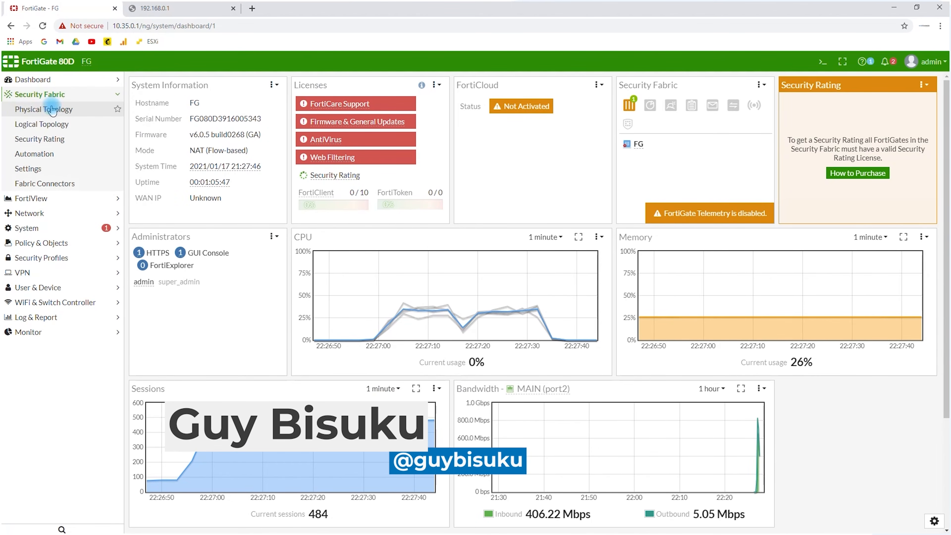
pyautogui.click(50, 98)
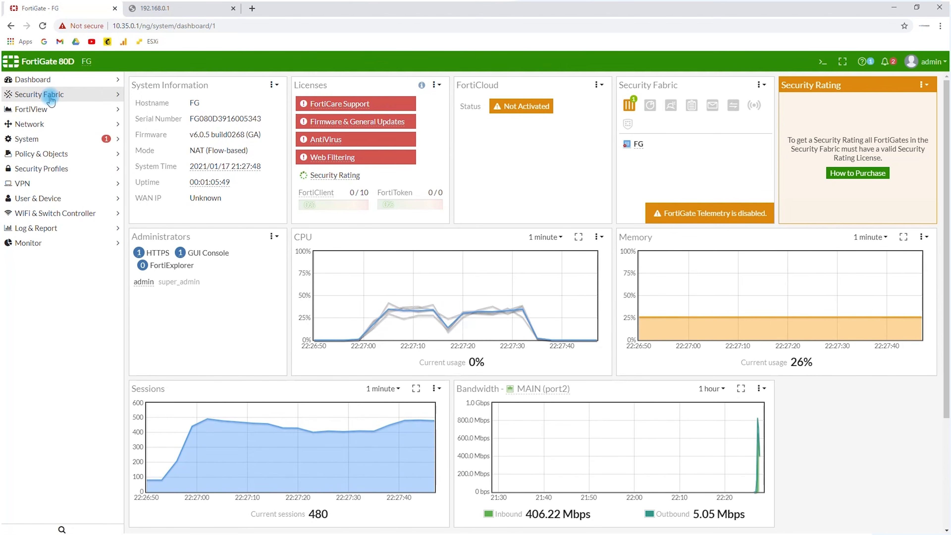